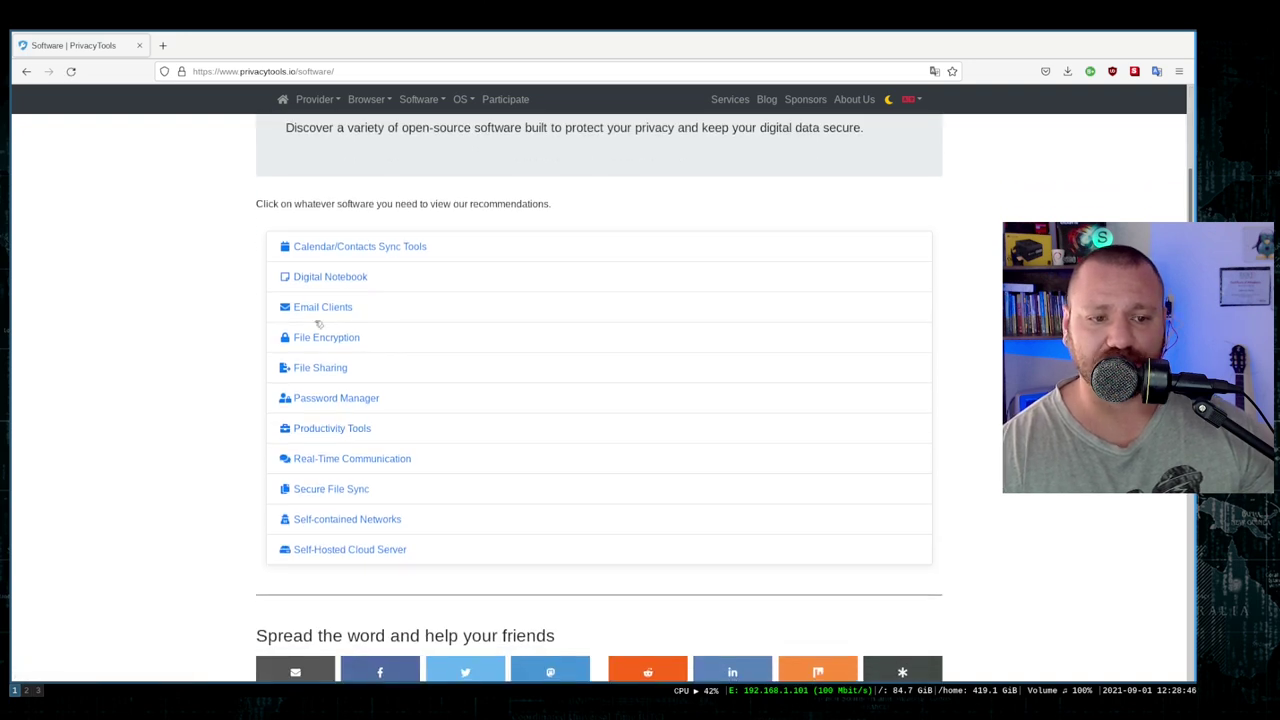
Open the password manager recommendations and look over the KeePassXC and Bitwarden entries
{"action": "left_click", "coordinate": [337, 399]}
{"action": "scroll", "coordinate": [442, 388], "scroll_direction": "down", "scroll_amount": 2}
{"action": "scroll", "coordinate": [442, 388], "scroll_direction": "down", "scroll_amount": 3}
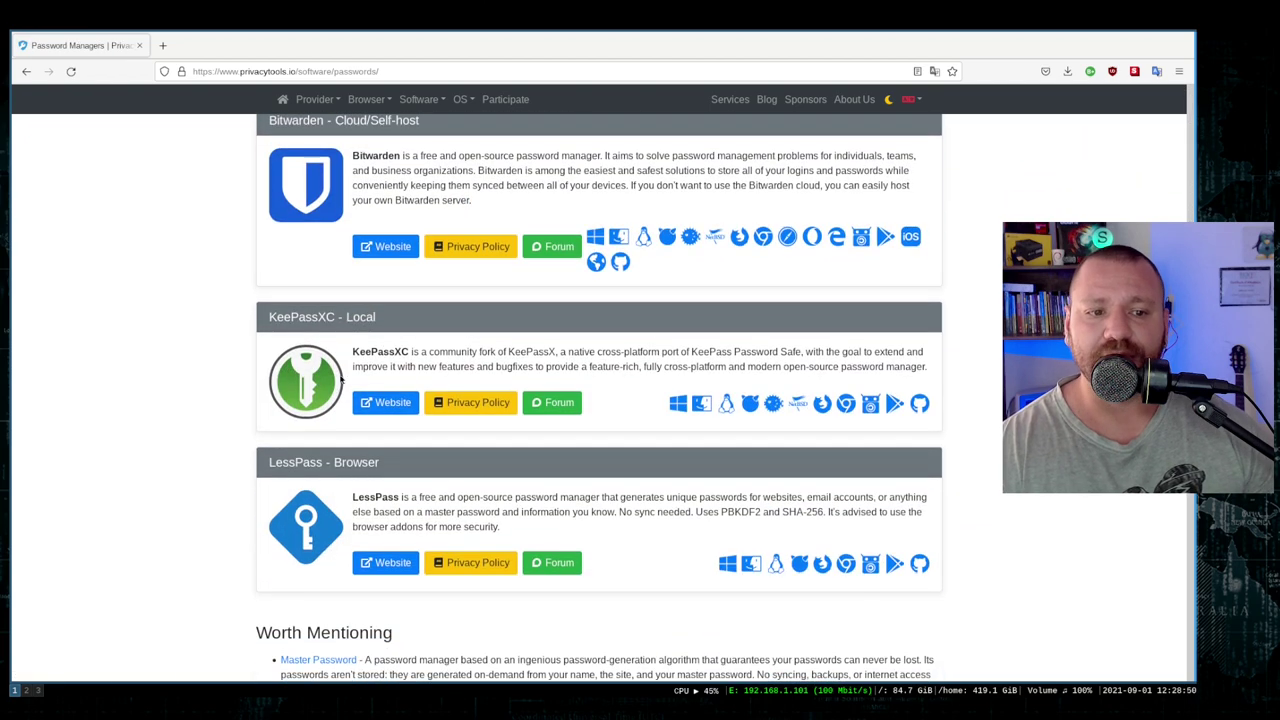
{"action": "left_click_drag", "start_coordinate": [352, 352], "coordinate": [412, 352]}
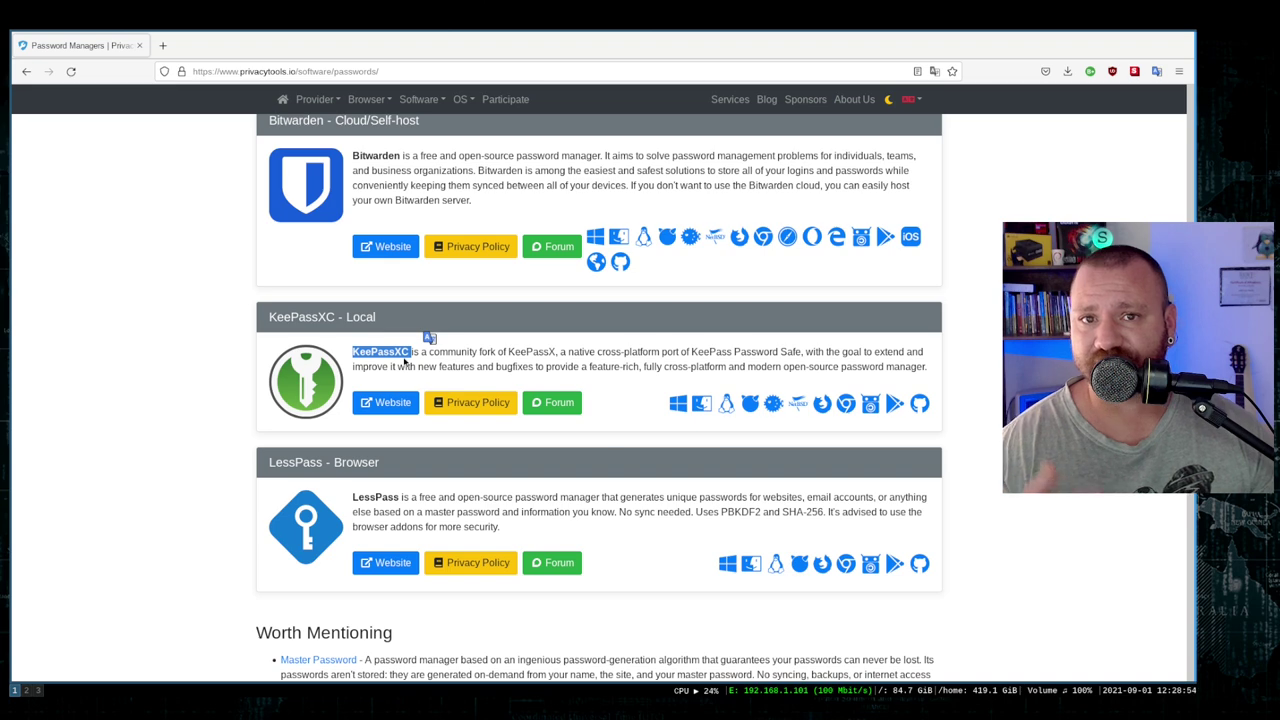
{"action": "scroll", "coordinate": [405, 362], "scroll_direction": "up", "scroll_amount": 3}
{"action": "left_click", "coordinate": [383, 297]}
{"action": "double_click", "coordinate": [383, 297]}
{"action": "scroll", "coordinate": [463, 309], "scroll_direction": "down", "scroll_amount": 6}
{"action": "left_click_drag", "start_coordinate": [352, 212], "coordinate": [410, 212]}
{"action": "left_click", "coordinate": [463, 213]}
Open the official KeePassXC website and go to its Download page
{"action": "left_click", "coordinate": [378, 262]}
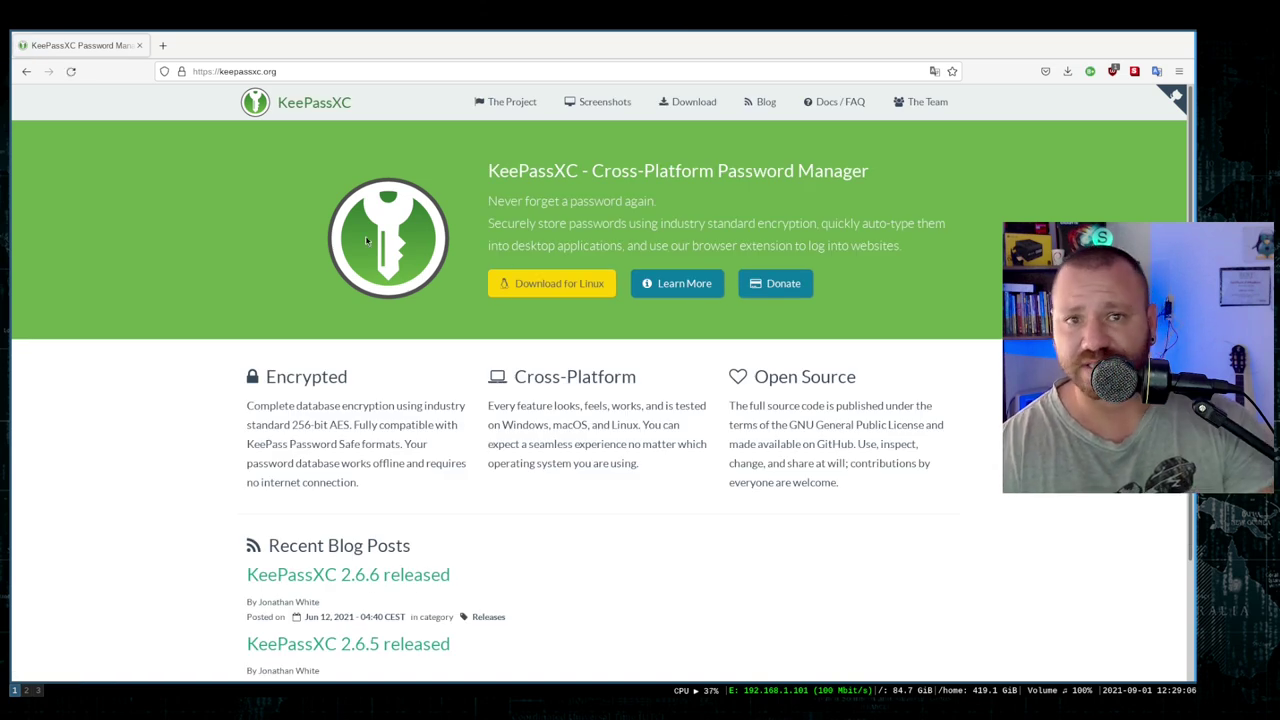
{"action": "scroll", "coordinate": [598, 373], "scroll_direction": "down", "scroll_amount": 1}
{"action": "scroll", "coordinate": [598, 373], "scroll_direction": "up", "scroll_amount": 1}
{"action": "left_click", "coordinate": [684, 104]}
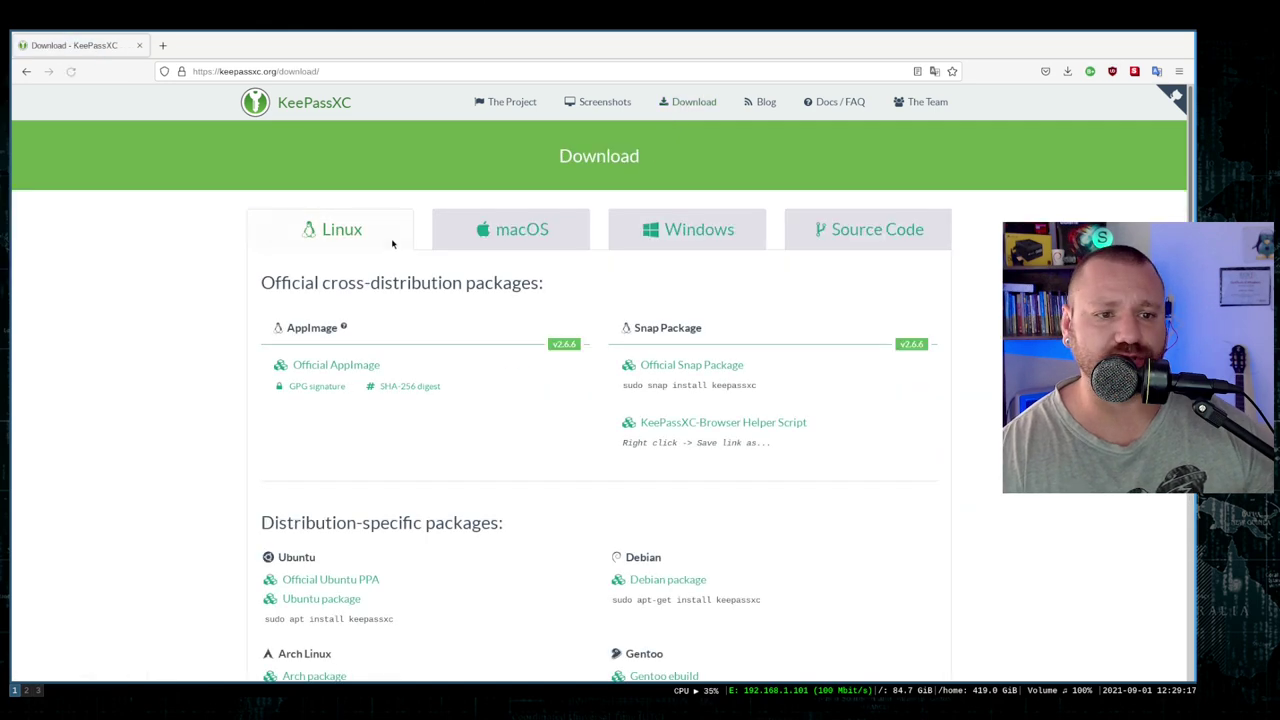
{"action": "scroll", "coordinate": [392, 236], "scroll_direction": "down", "scroll_amount": 2}
Check the macOS, Windows and source code tabs, then view the Linux distribution packages
{"action": "left_click", "coordinate": [502, 154]}
{"action": "left_click", "coordinate": [752, 248]}
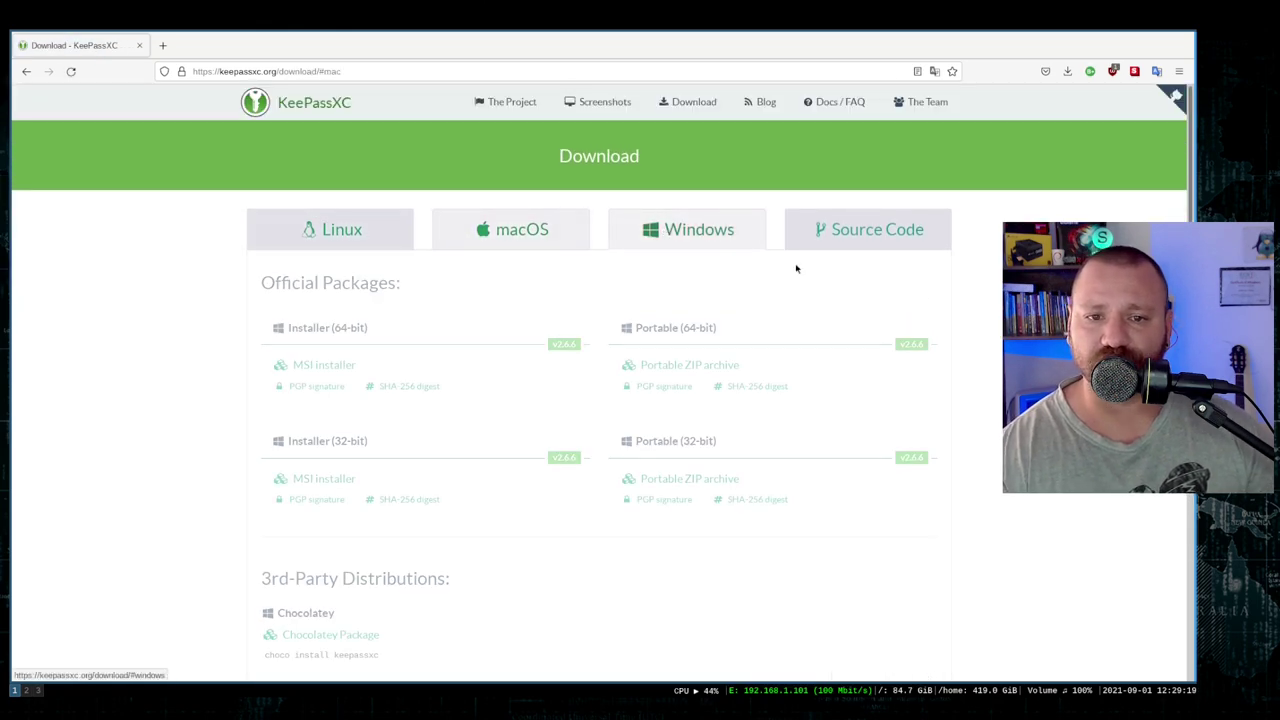
{"action": "left_click", "coordinate": [817, 240]}
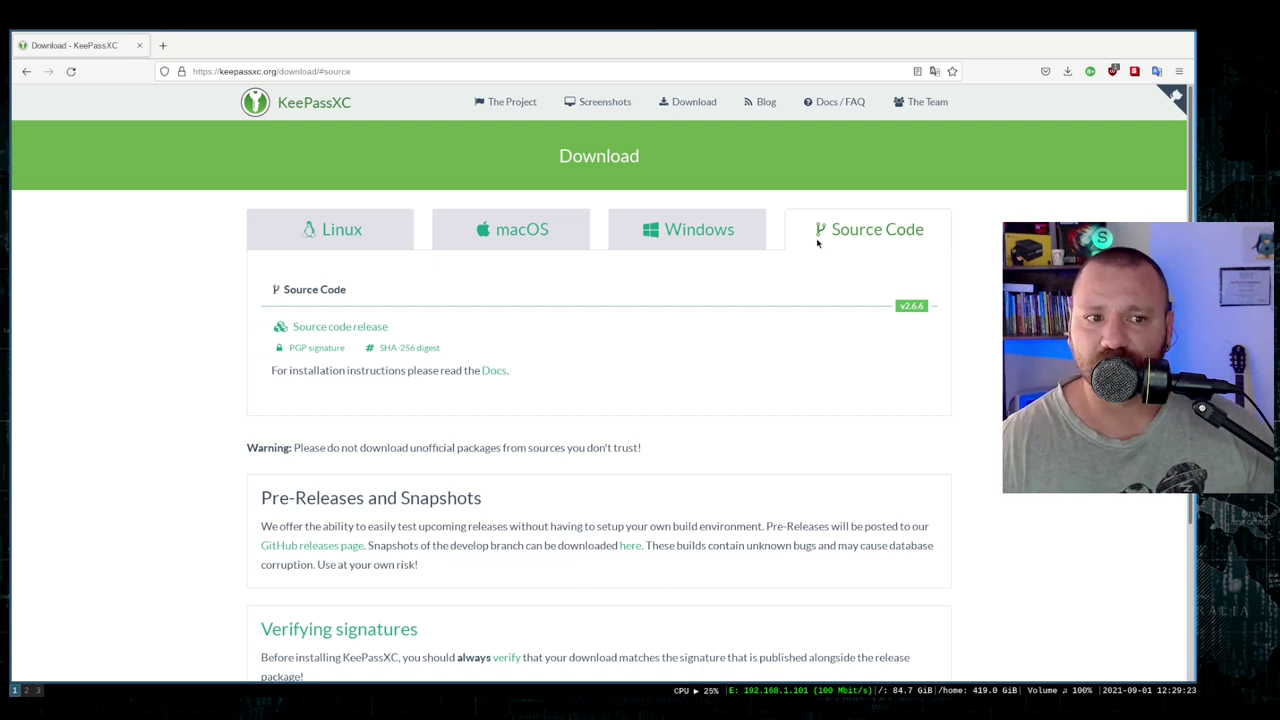
{"action": "left_click", "coordinate": [335, 232]}
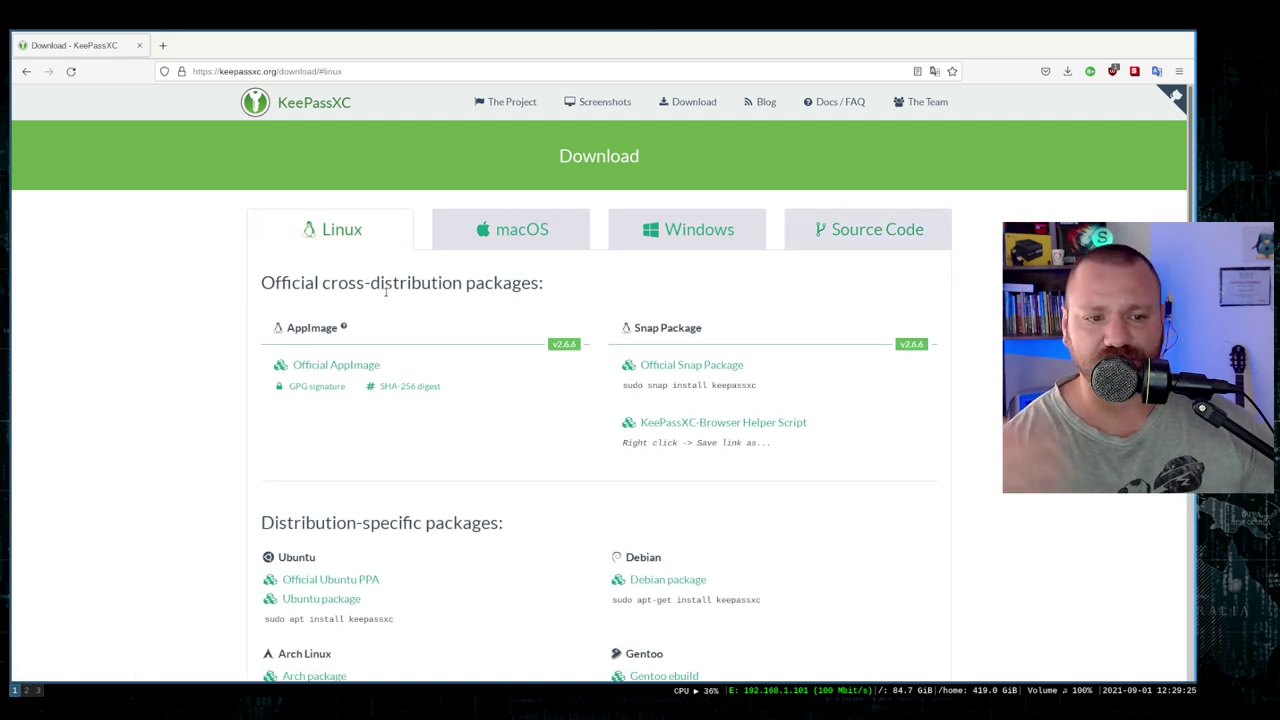
{"action": "scroll", "coordinate": [480, 335], "scroll_direction": "down", "scroll_amount": 3}
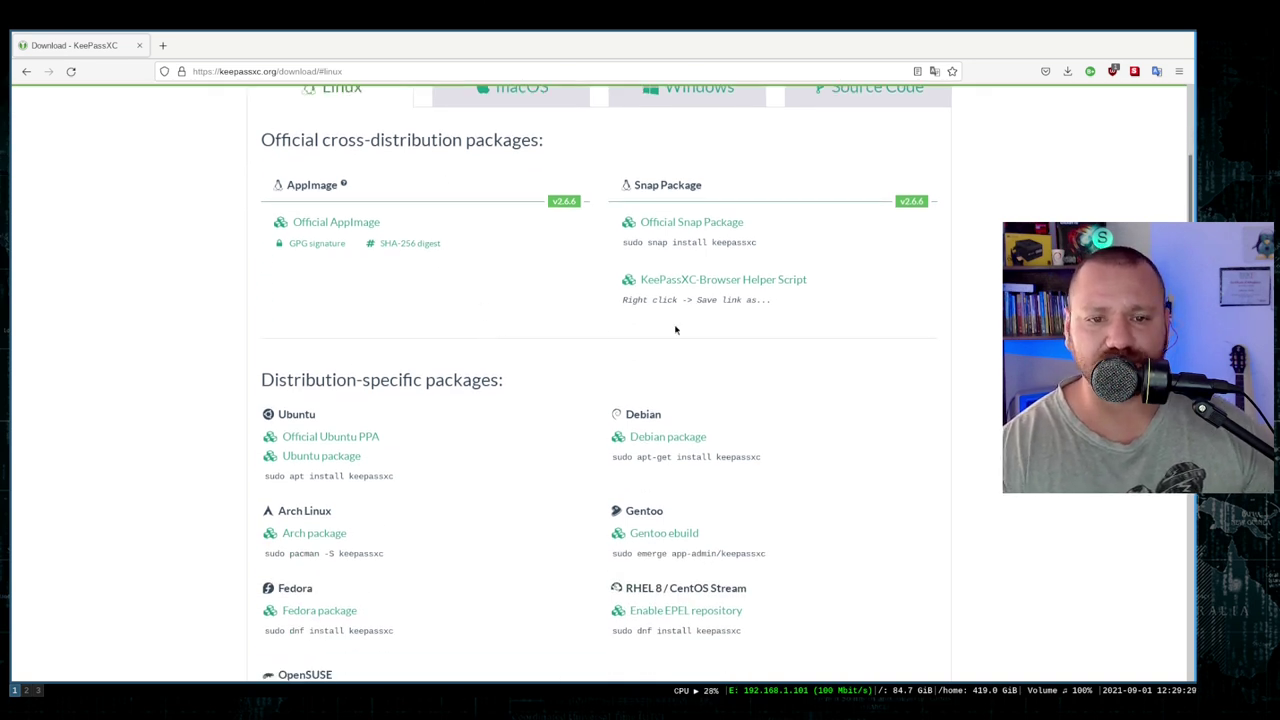
{"action": "scroll", "coordinate": [470, 270], "scroll_direction": "down", "scroll_amount": 3}
{"action": "scroll", "coordinate": [470, 270], "scroll_direction": "down", "scroll_amount": 3}
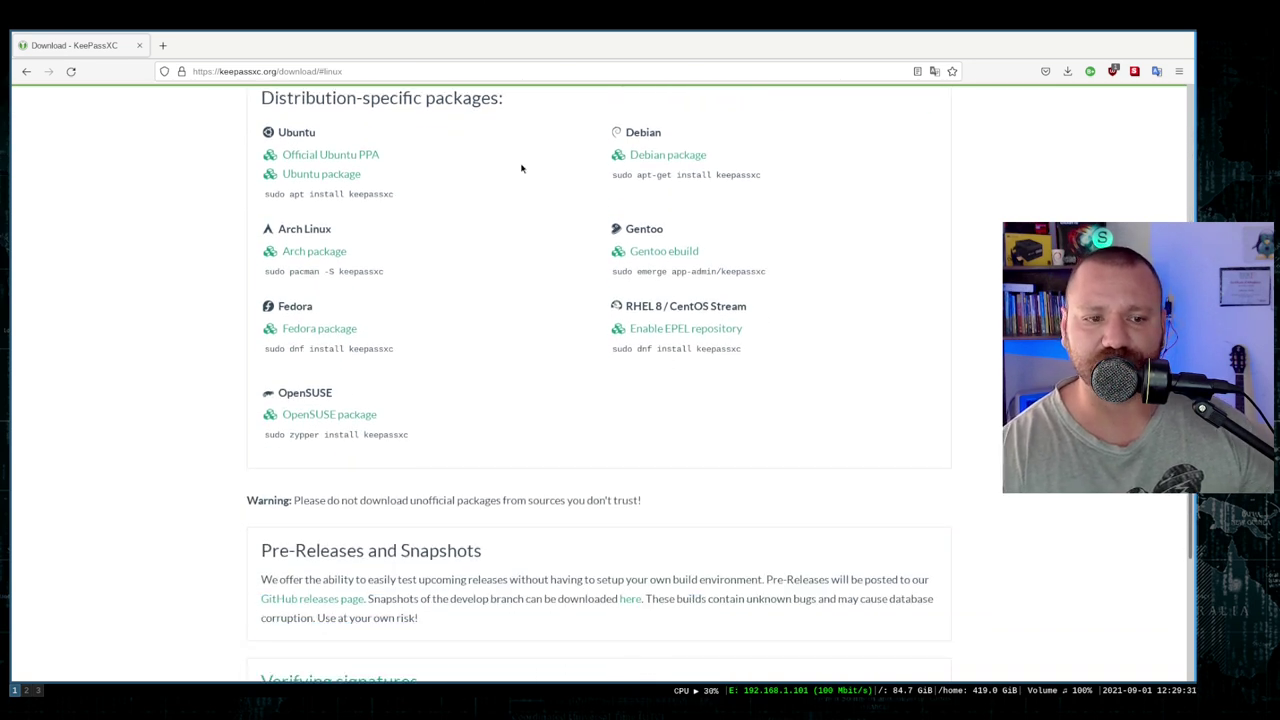
{"action": "scroll", "coordinate": [461, 321], "scroll_direction": "up", "scroll_amount": 8}
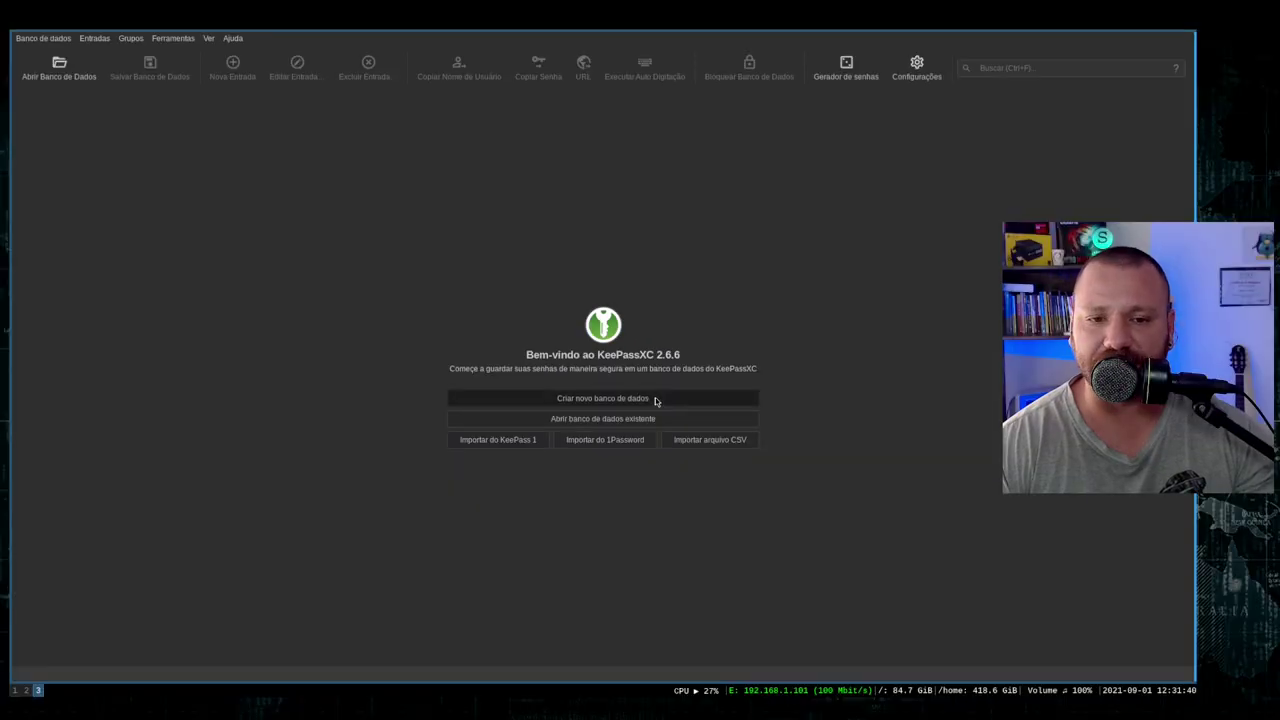
Create a new database and replace the default name 'Senhas' with the owner's full name
{"action": "left_click", "coordinate": [656, 400]}
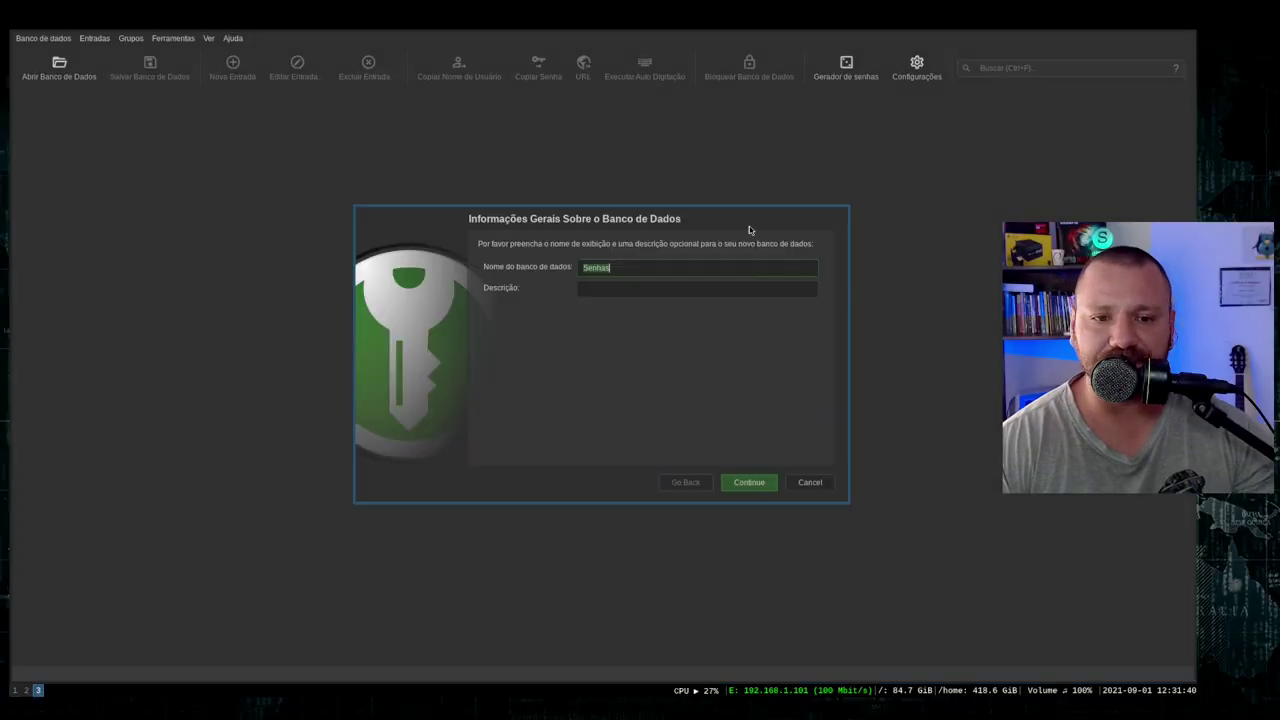
{"action": "left_click", "coordinate": [630, 270]}
{"action": "left_click_drag", "start_coordinate": [630, 270], "coordinate": [548, 262]}
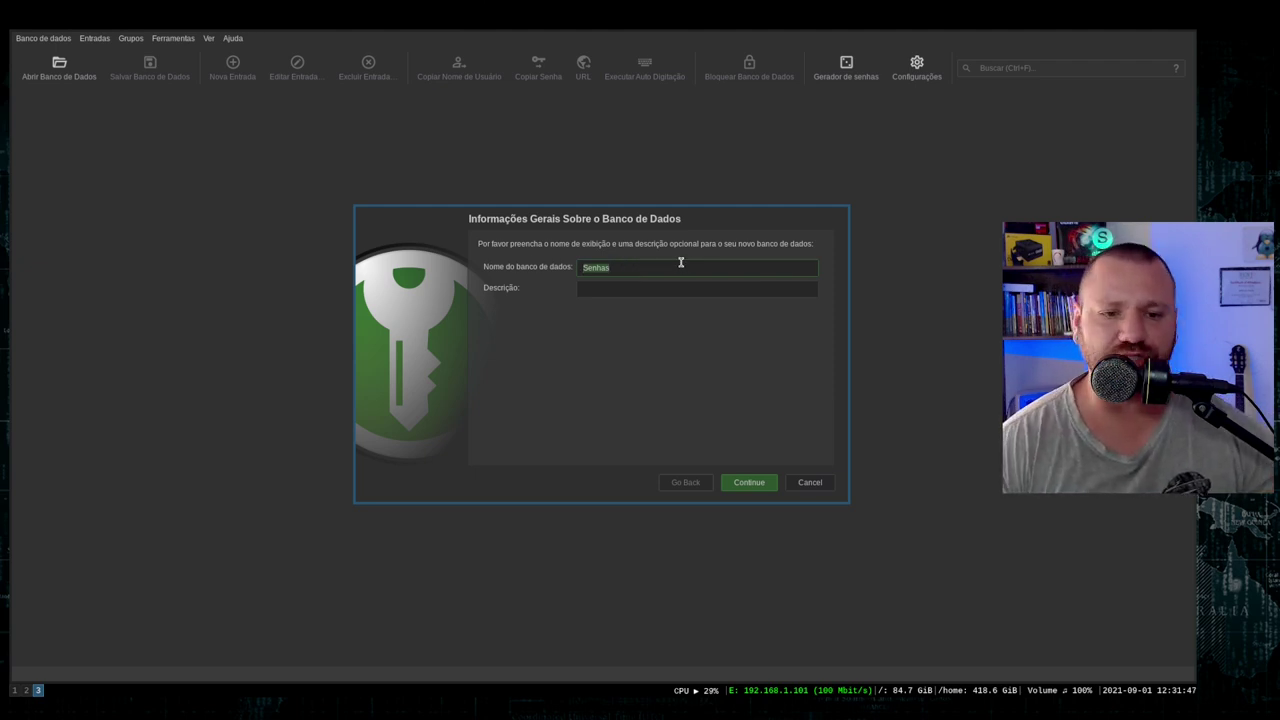
{"action": "key", "text": "BackSpace"}
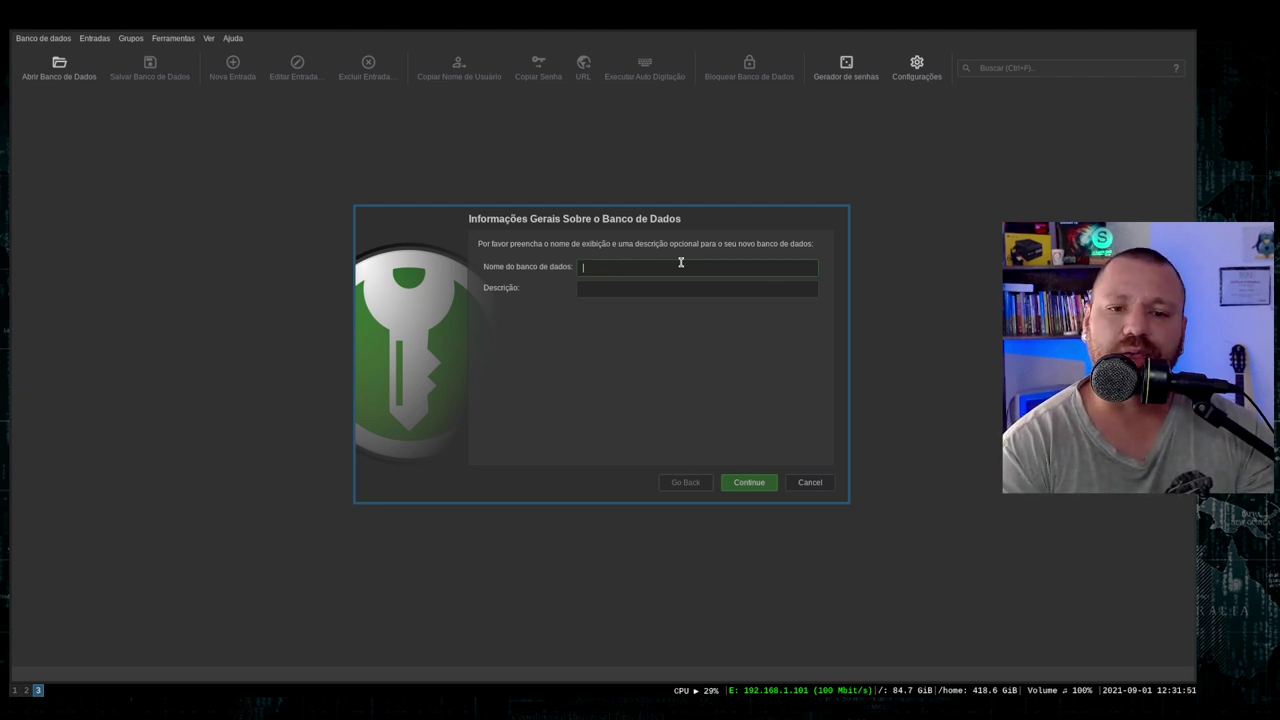
{"action": "type", "text": "Senhas J"}
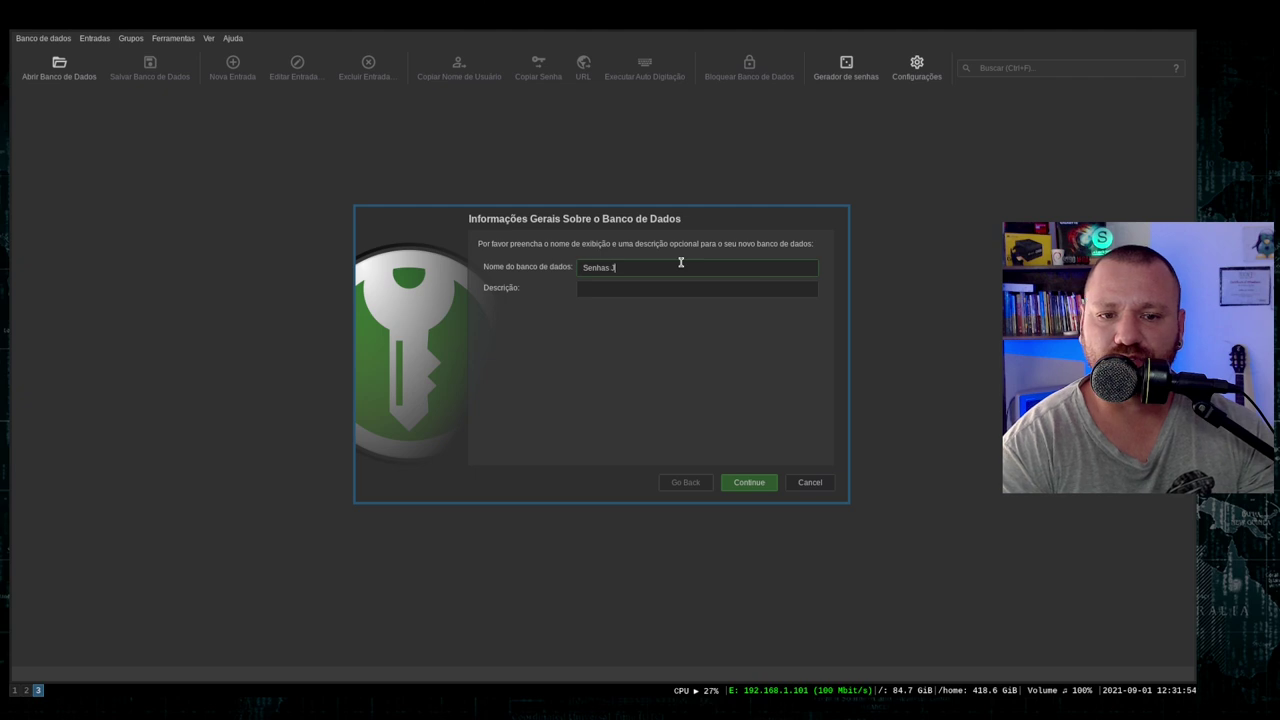
{"action": "type", "text": "efferson Carneiro"}
{"action": "key", "text": "Tab"}
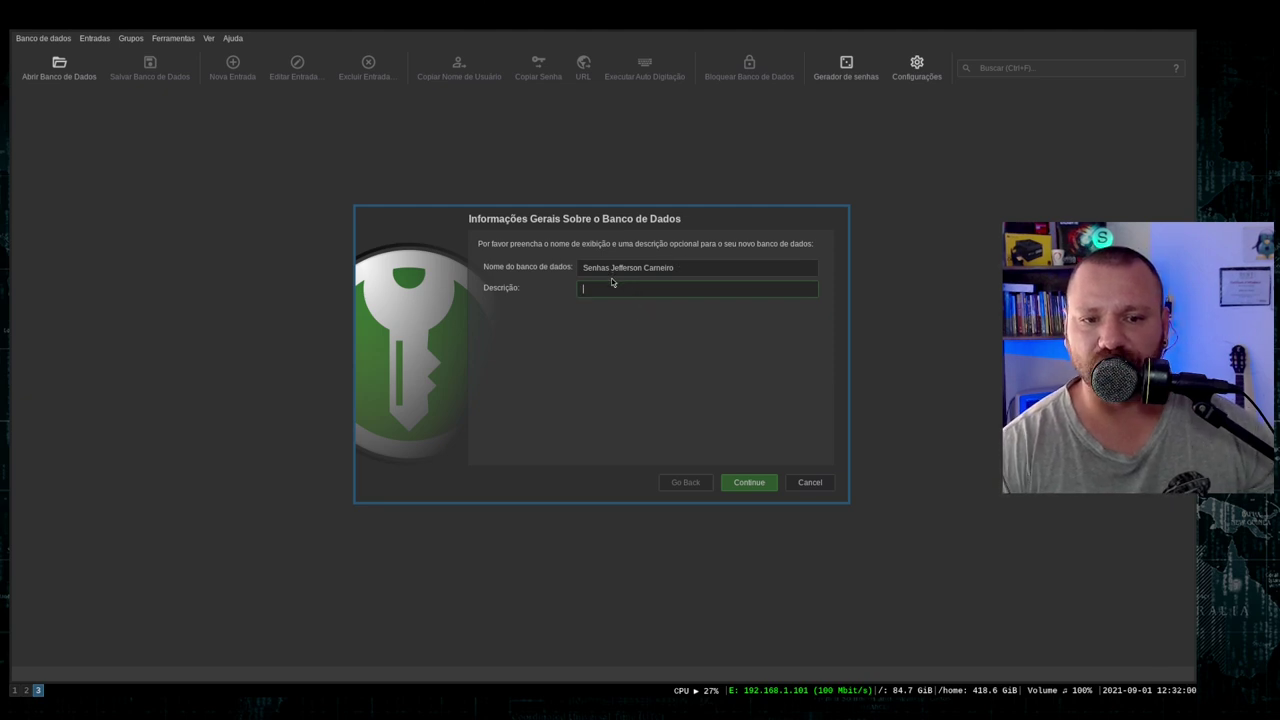
{"action": "left_click_drag", "start_coordinate": [613, 268], "coordinate": [583, 267]}
{"action": "key", "text": "BackSpace"}
Add the description 'Minhas senhas gerais' and continue to the encryption settings
{"action": "left_click", "coordinate": [609, 286]}
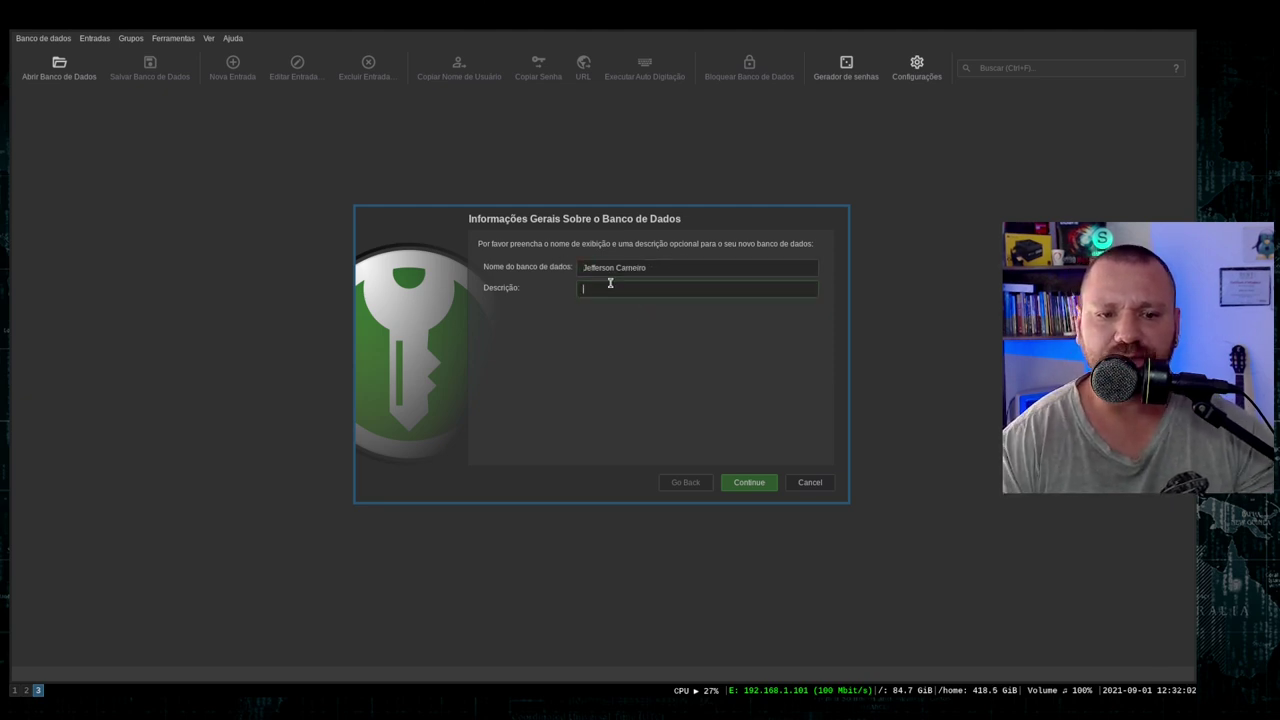
{"action": "type", "text": "M"}
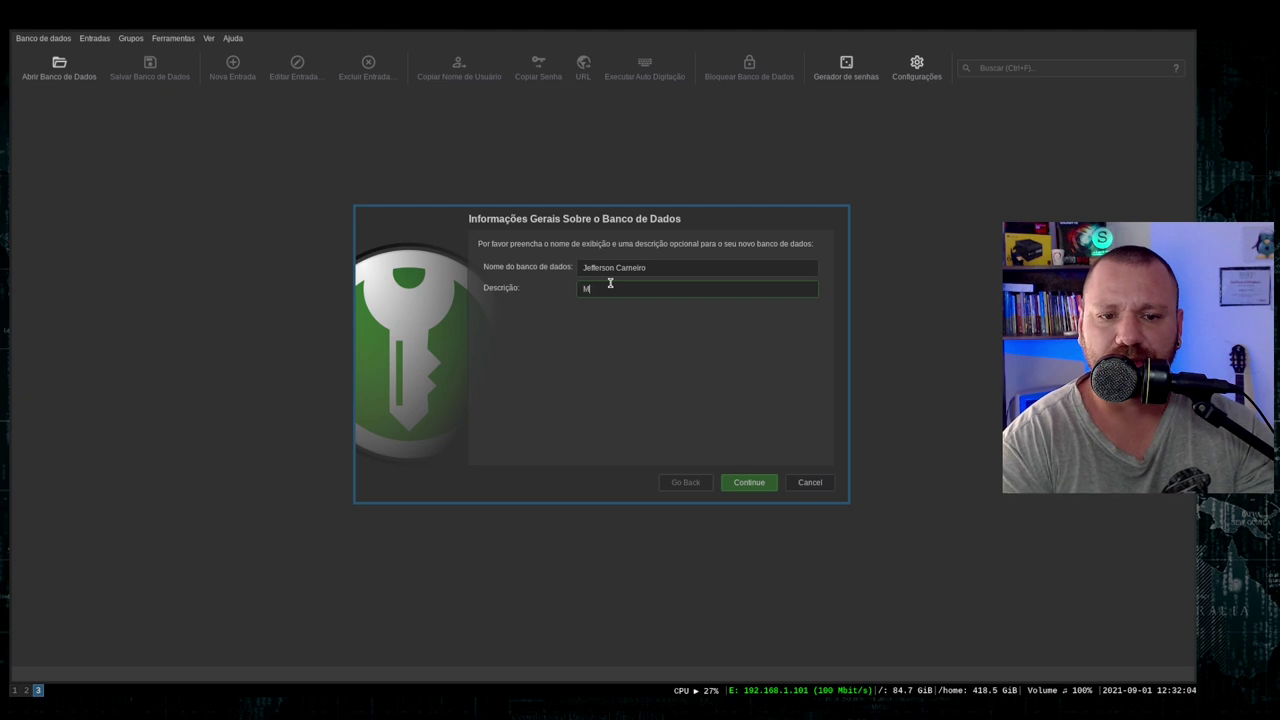
{"action": "type", "text": "inhas senhas gerais"}
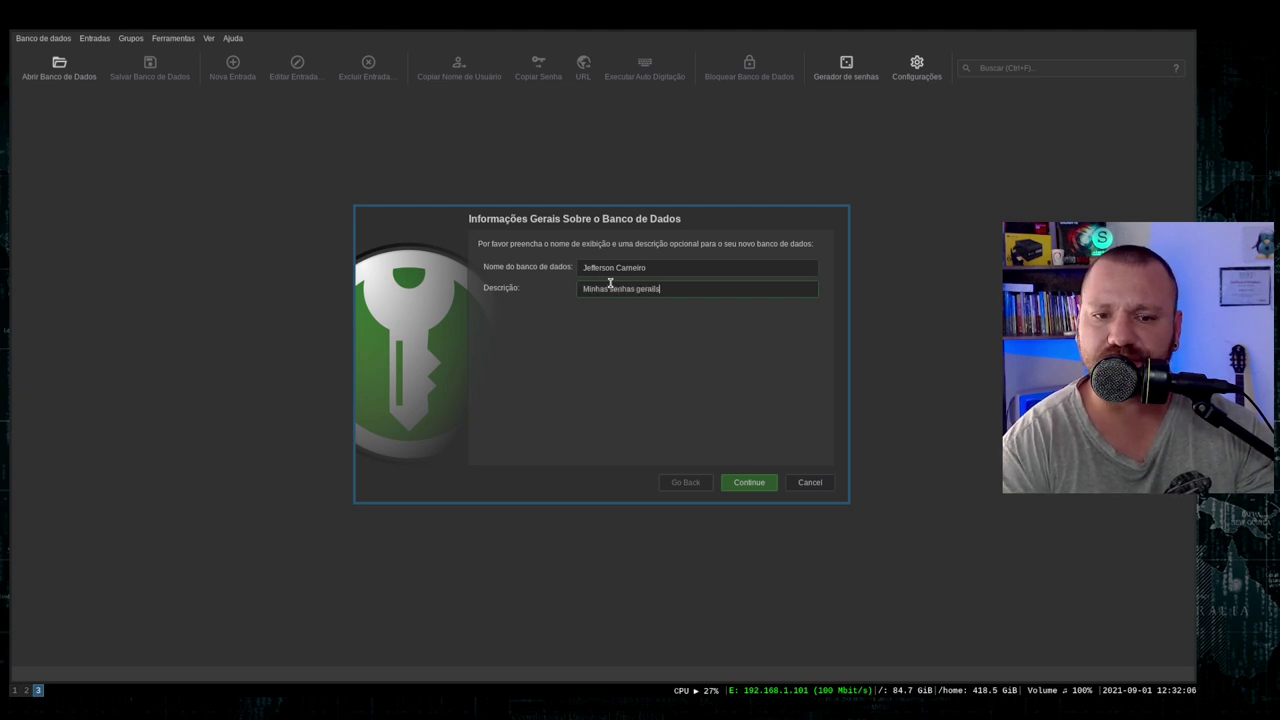
{"action": "left_click", "coordinate": [748, 482]}
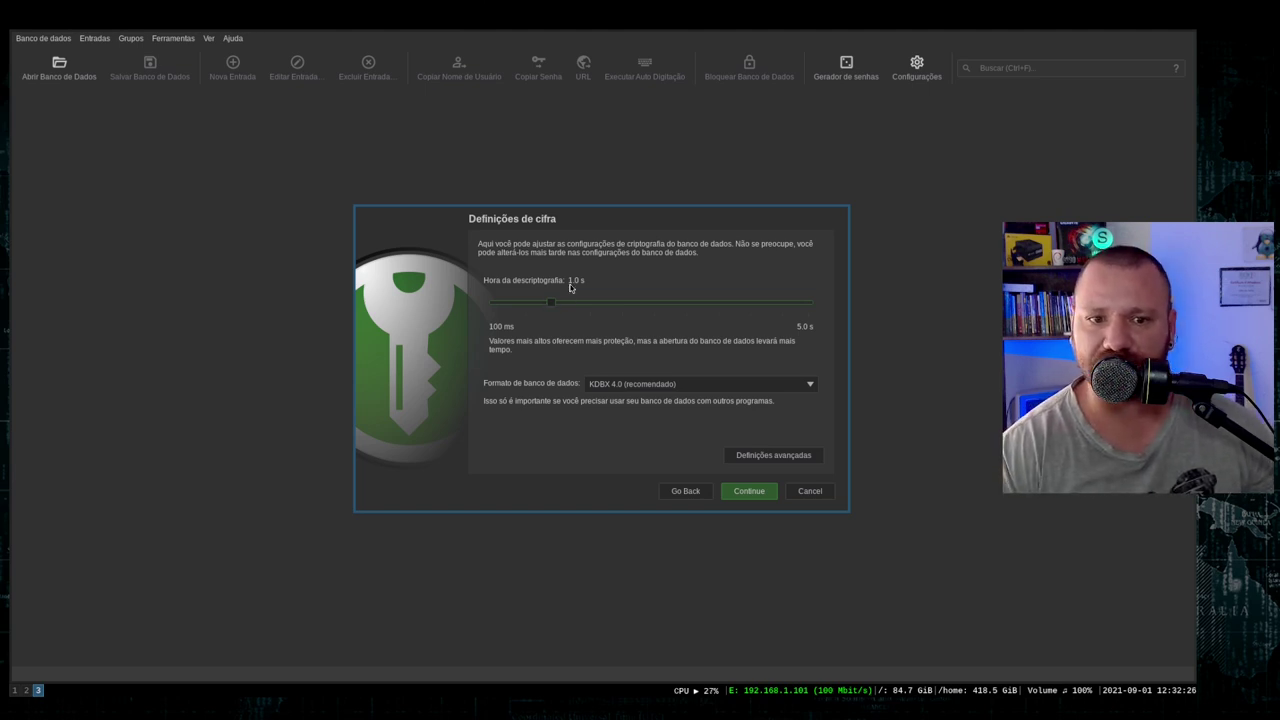
Raise the decryption time slider to 5.0 s and keep KDBX 4.0 (recomendado) as the format
{"action": "left_click_drag", "start_coordinate": [553, 305], "coordinate": [492, 305]}
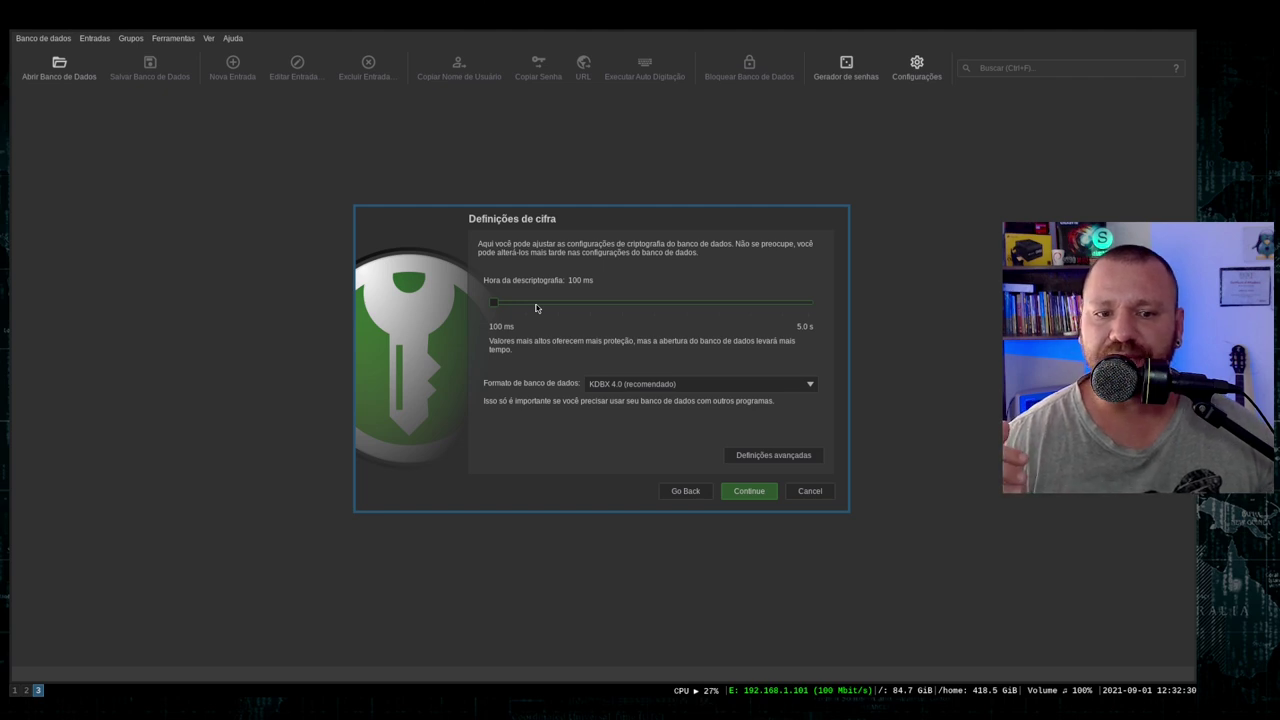
{"action": "left_click_drag", "start_coordinate": [498, 305], "coordinate": [812, 310]}
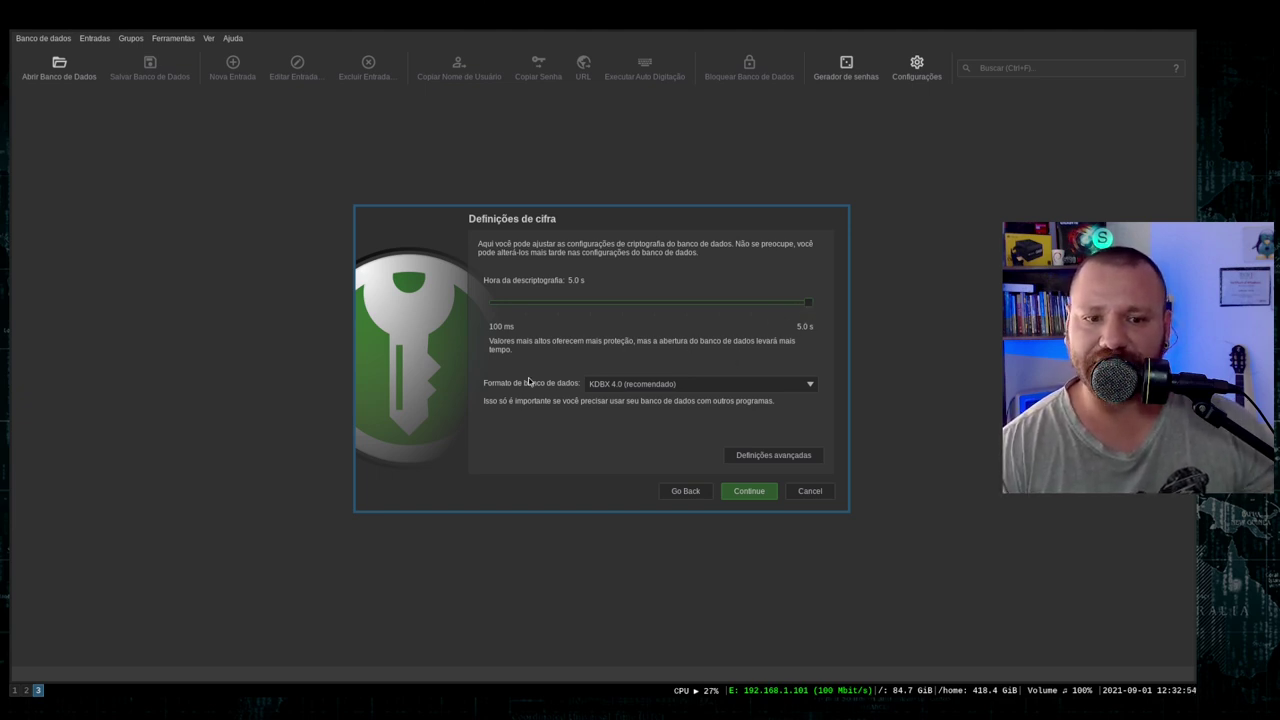
{"action": "left_click", "coordinate": [650, 386]}
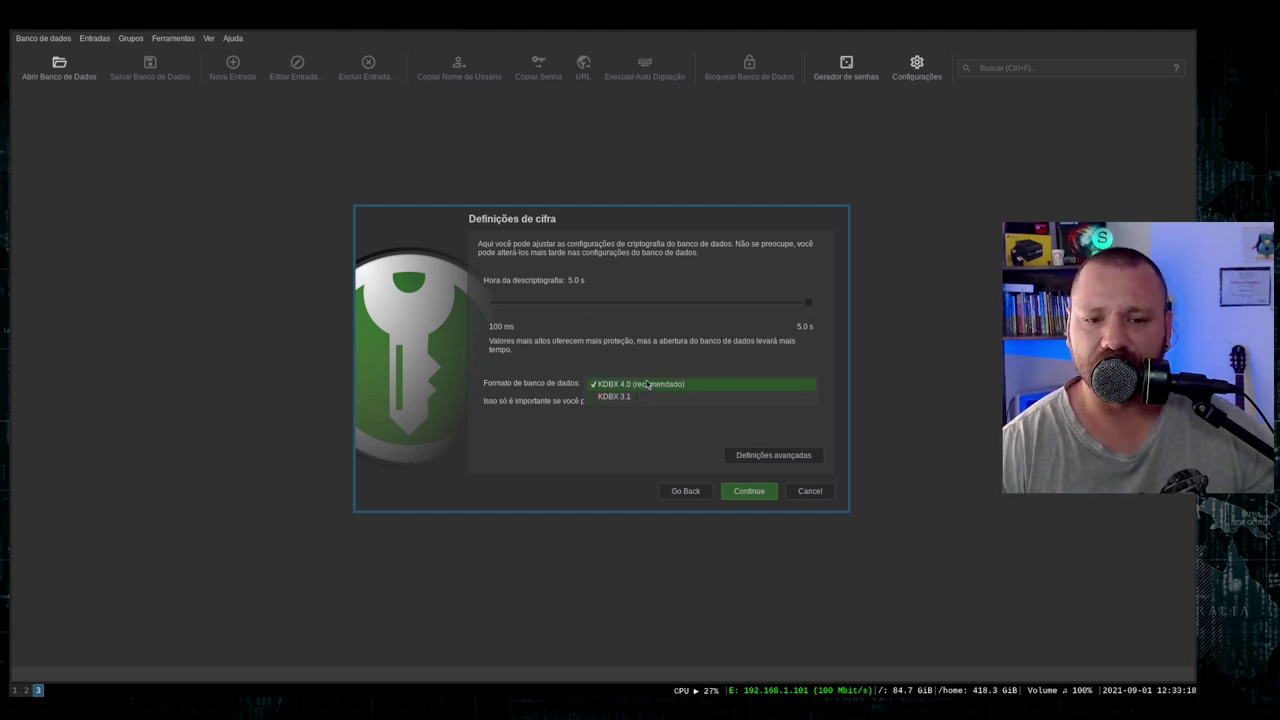
{"action": "left_click", "coordinate": [647, 385]}
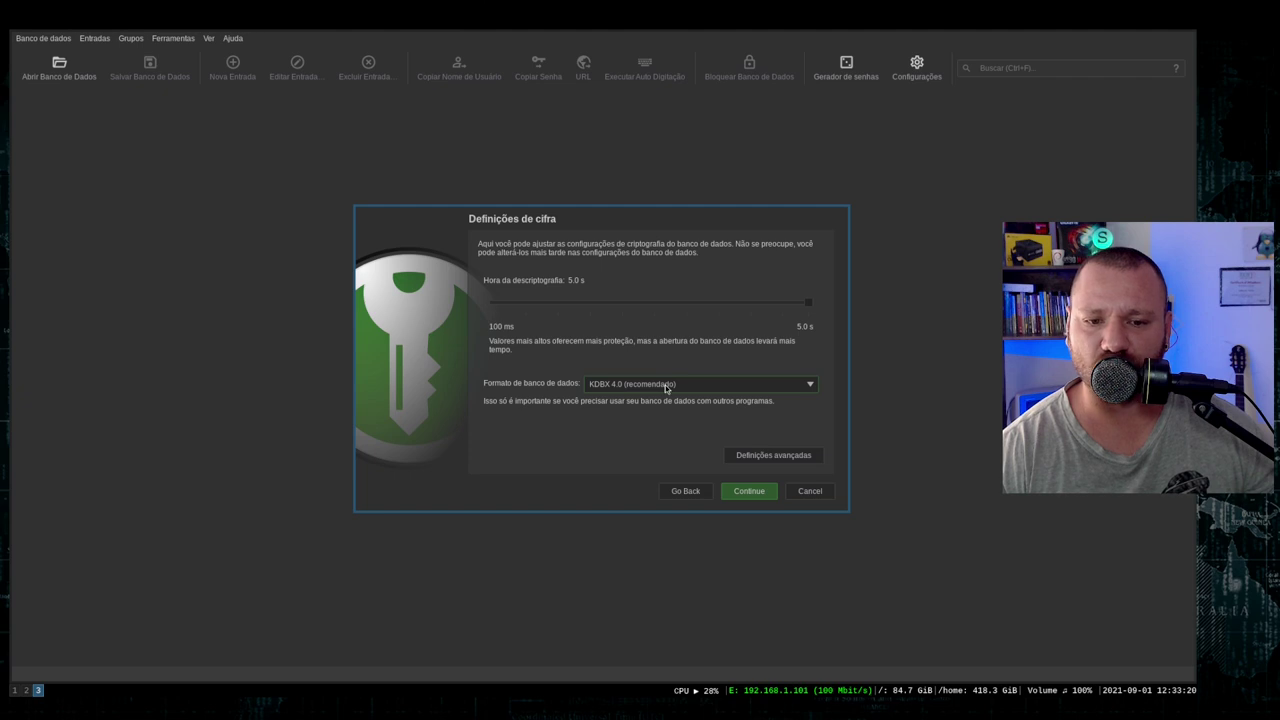
In the advanced settings, keep AES 256-bit and Argon2d, review Paralelismo, and continue to credentials
{"action": "left_click", "coordinate": [762, 457]}
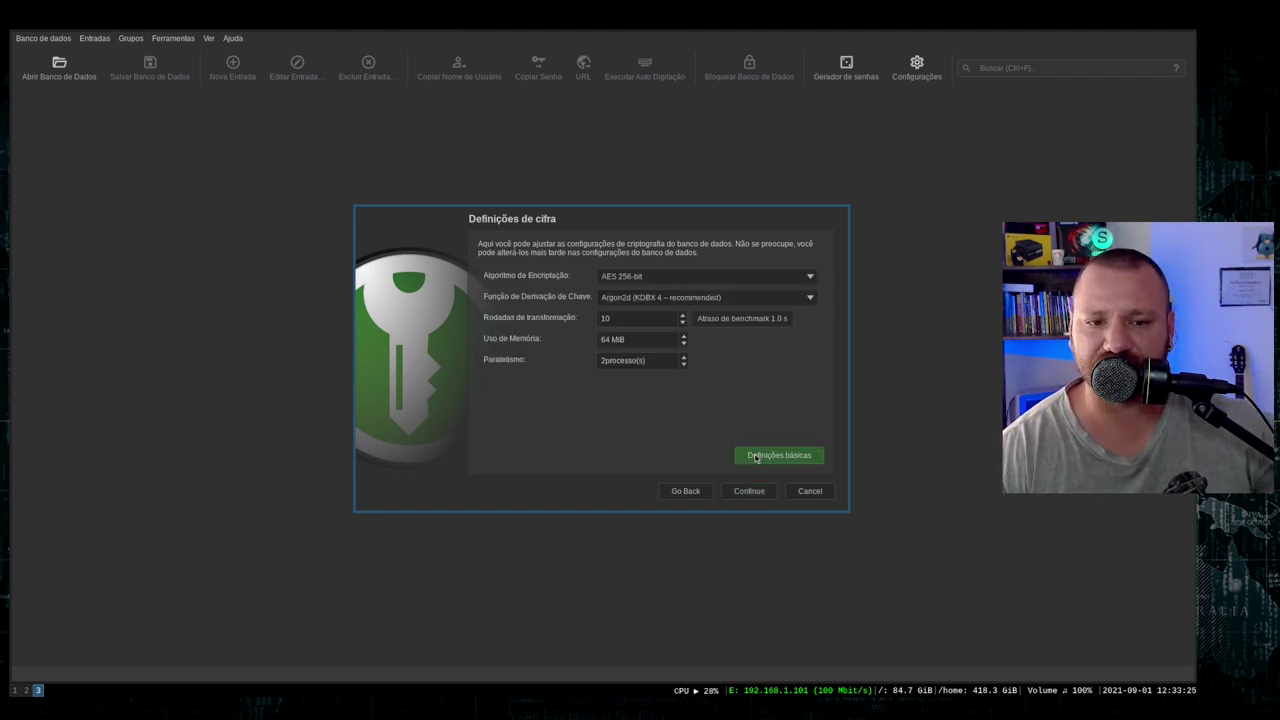
{"action": "left_click", "coordinate": [661, 283]}
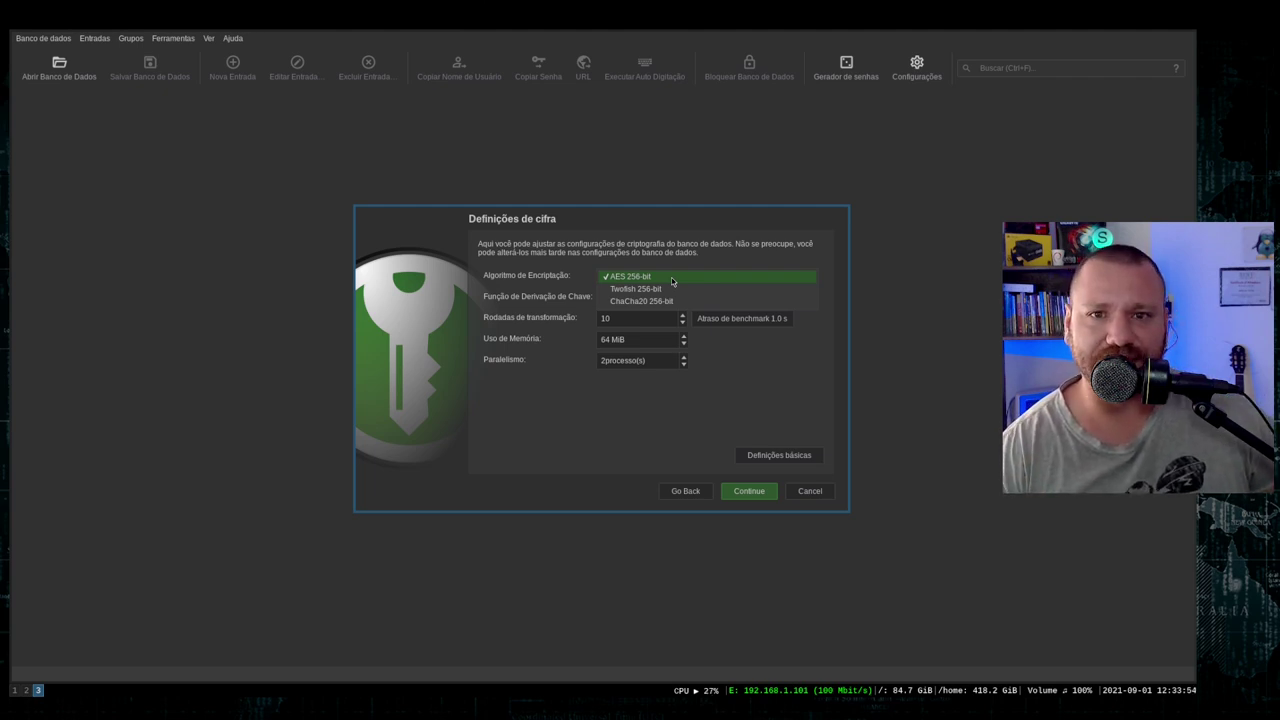
{"action": "left_click", "coordinate": [672, 281]}
{"action": "left_click", "coordinate": [694, 301]}
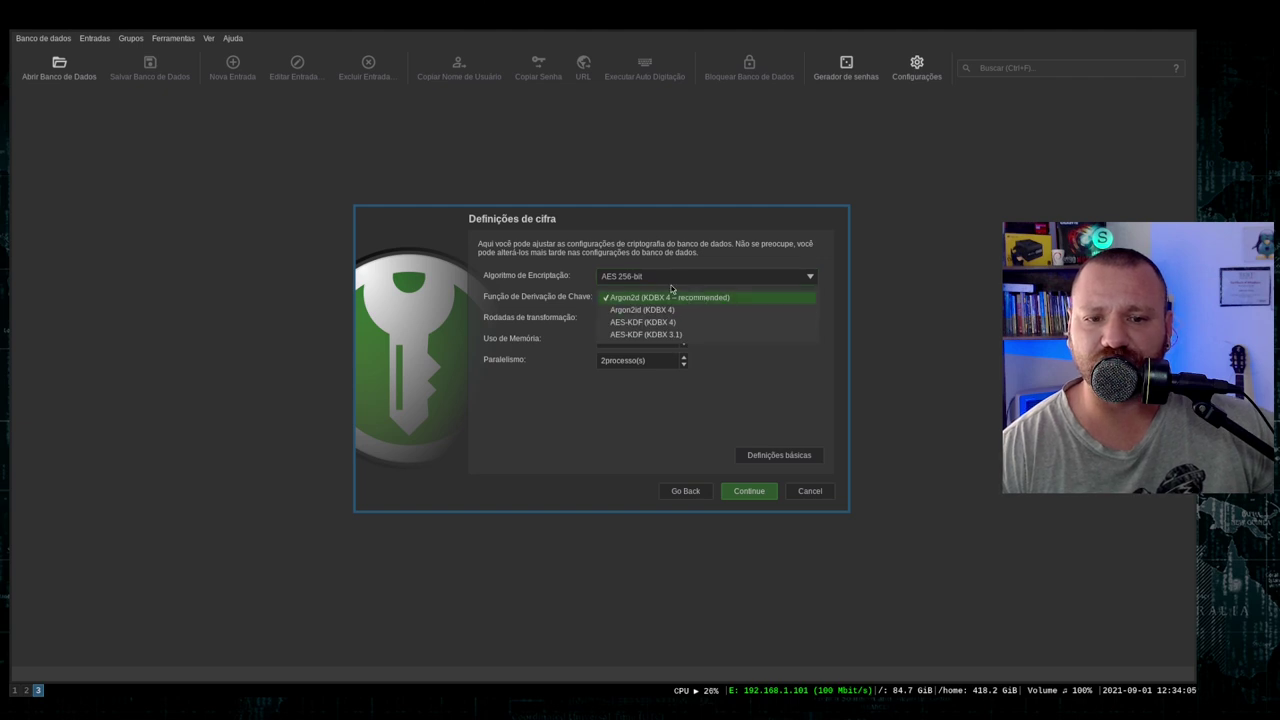
{"action": "left_click", "coordinate": [690, 298]}
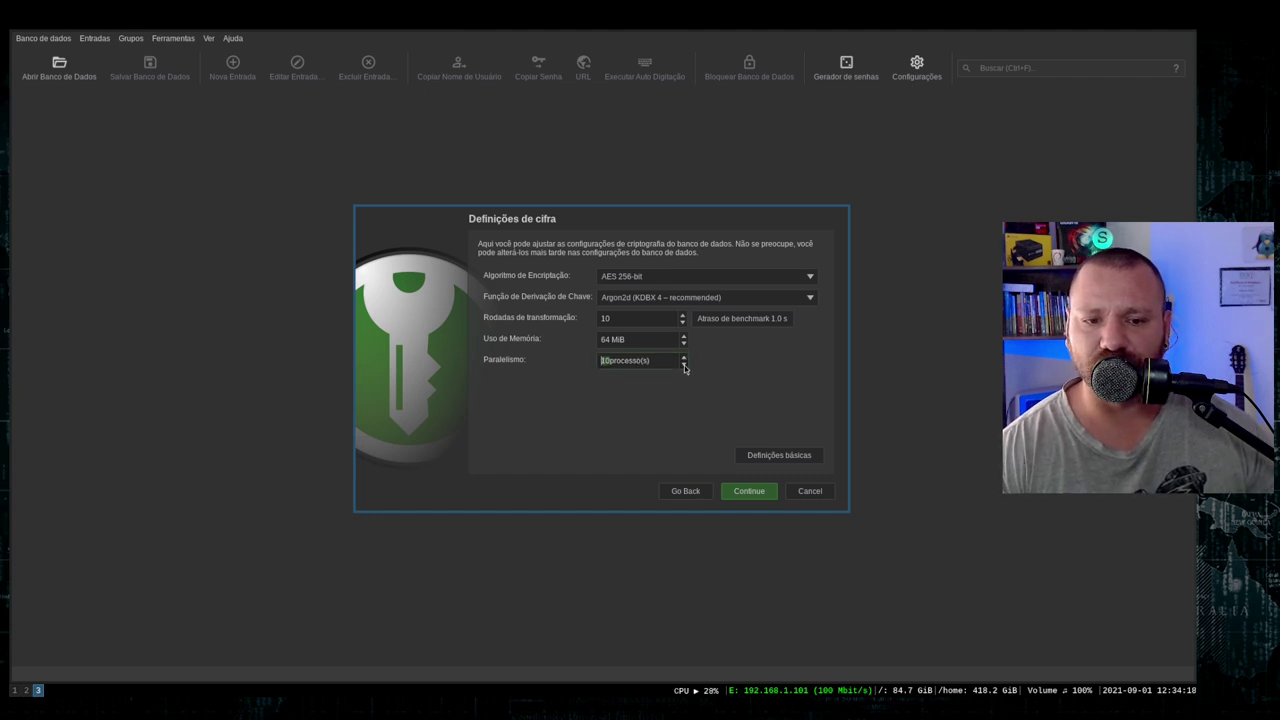
{"action": "left_click", "coordinate": [685, 366]}
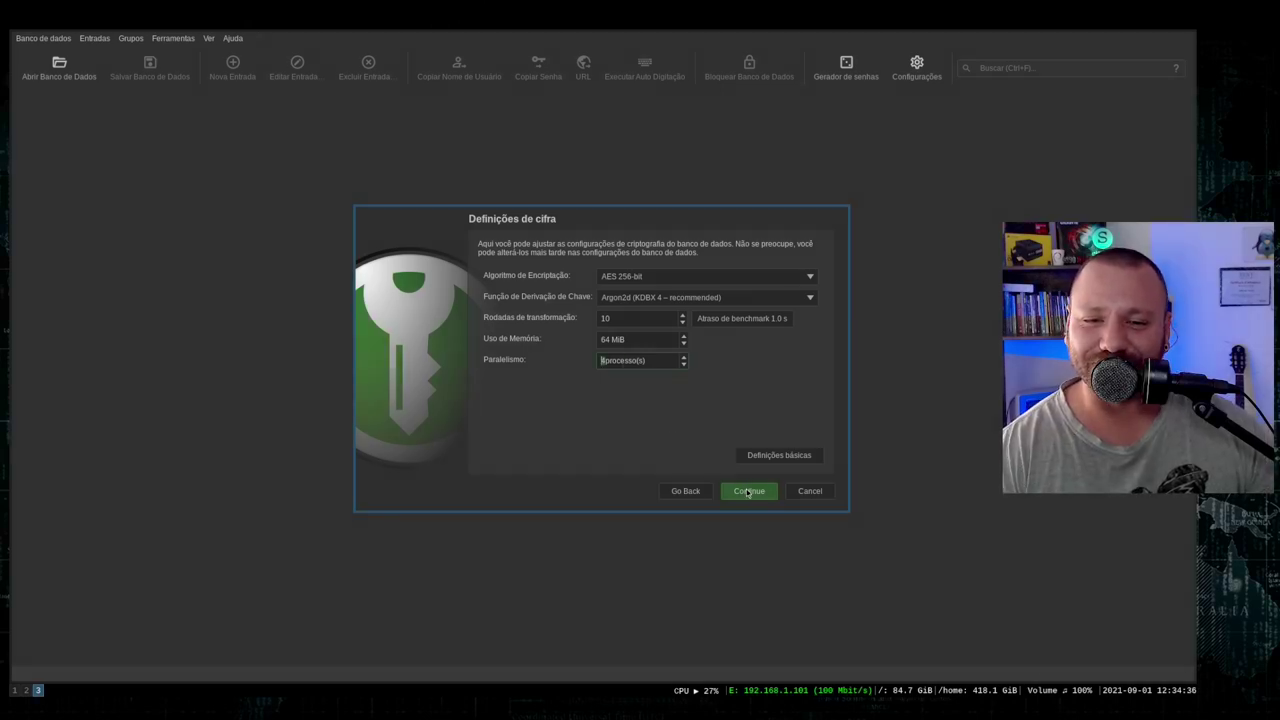
{"action": "left_click", "coordinate": [742, 490]}
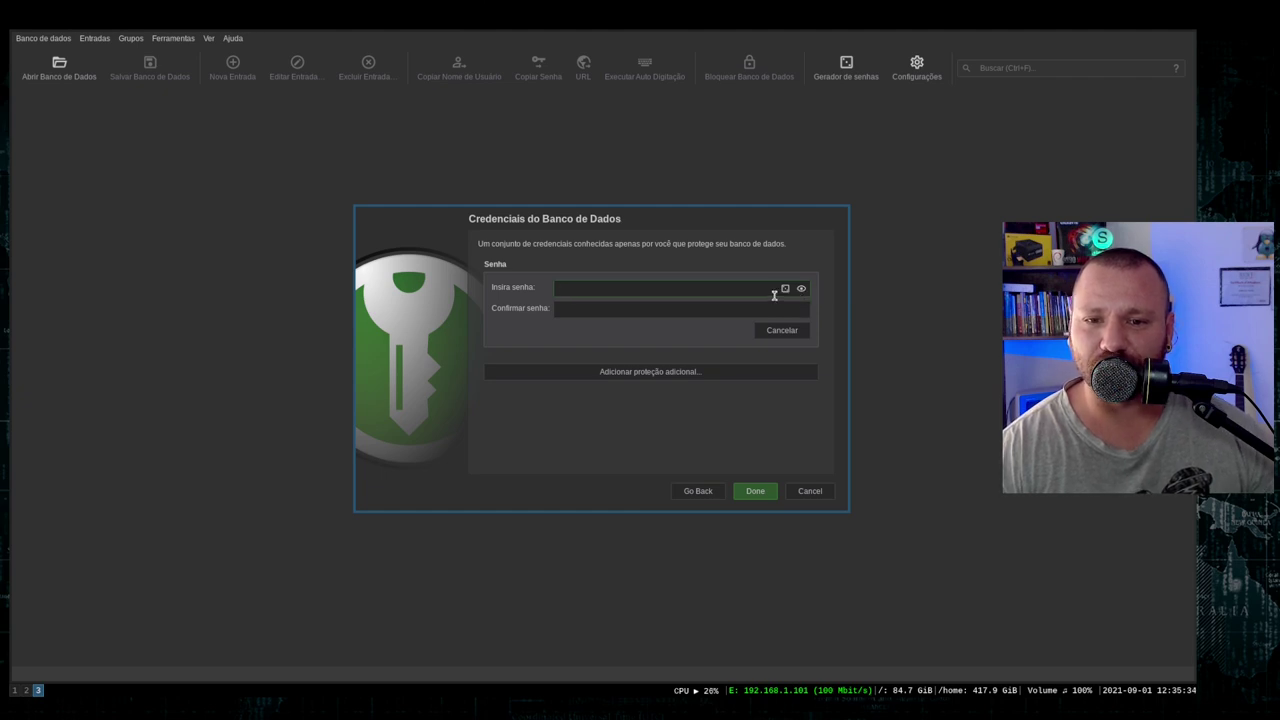
Open the password generator beside the Insira senha field
{"action": "left_click", "coordinate": [785, 289]}
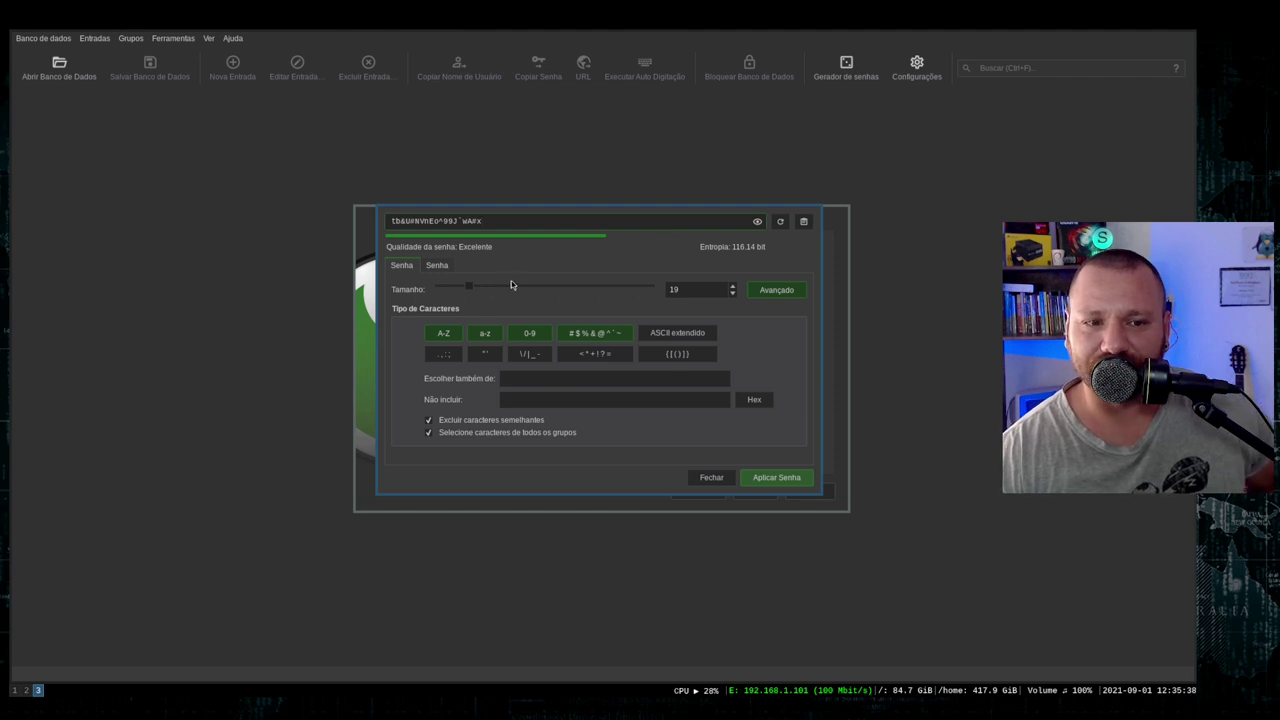
Compare passphrase and password modes, then try lengths between 19 and 34, ending at 20 characters
{"action": "left_click", "coordinate": [436, 267]}
{"action": "left_click", "coordinate": [401, 265]}
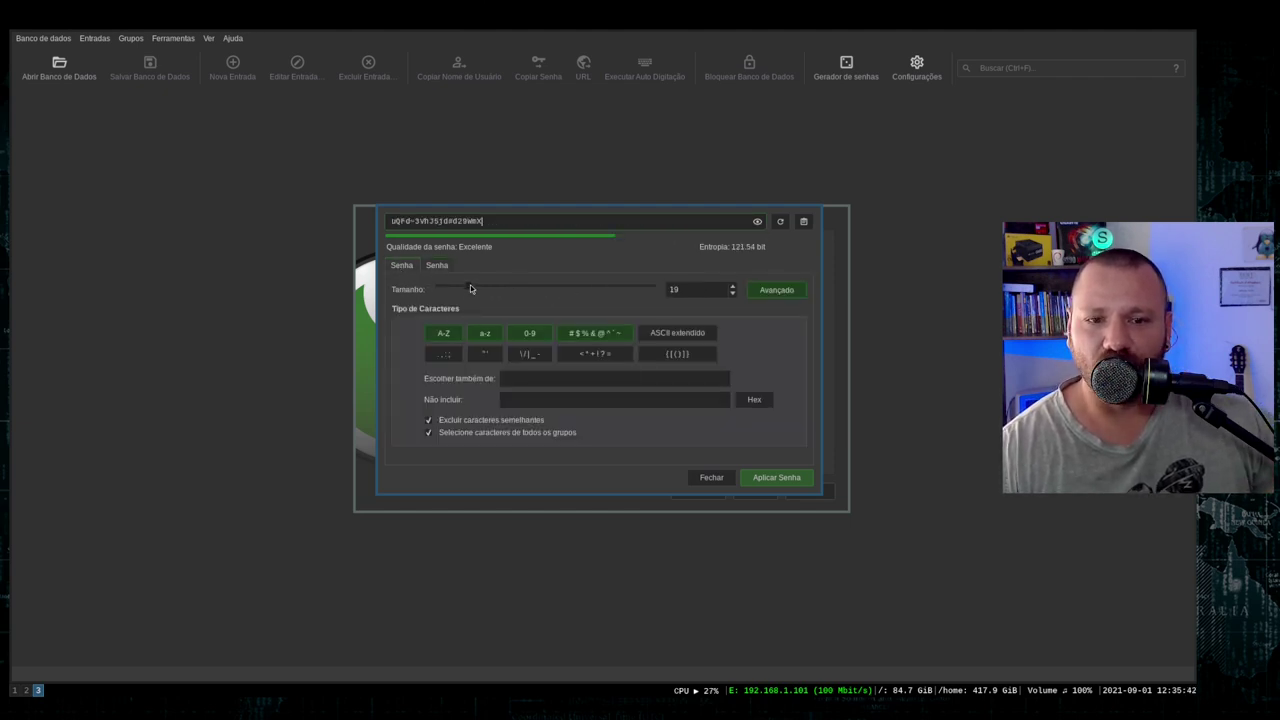
{"action": "left_click_drag", "start_coordinate": [470, 287], "coordinate": [473, 287]}
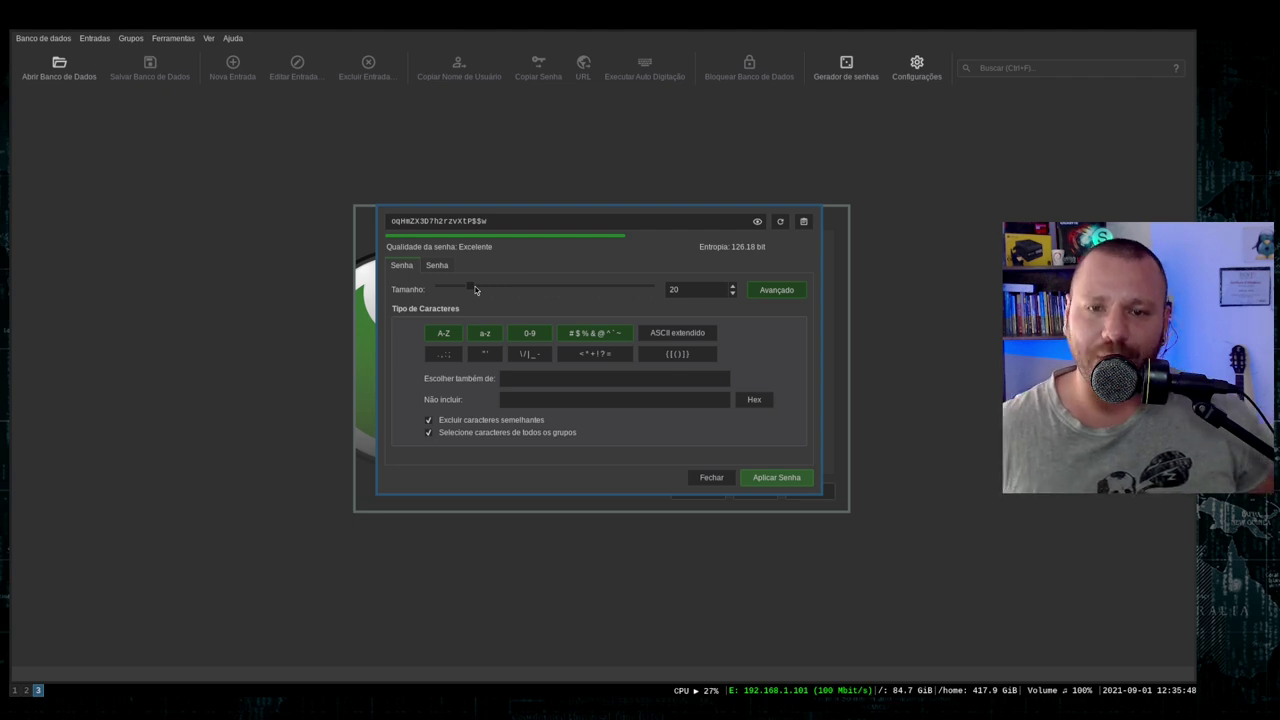
{"action": "mouse_move", "coordinate": [475, 286]}
{"action": "left_mouse_down"}
{"action": "mouse_move", "coordinate": [525, 292]}
{"action": "mouse_move", "coordinate": [497, 293]}
{"action": "left_mouse_up"}
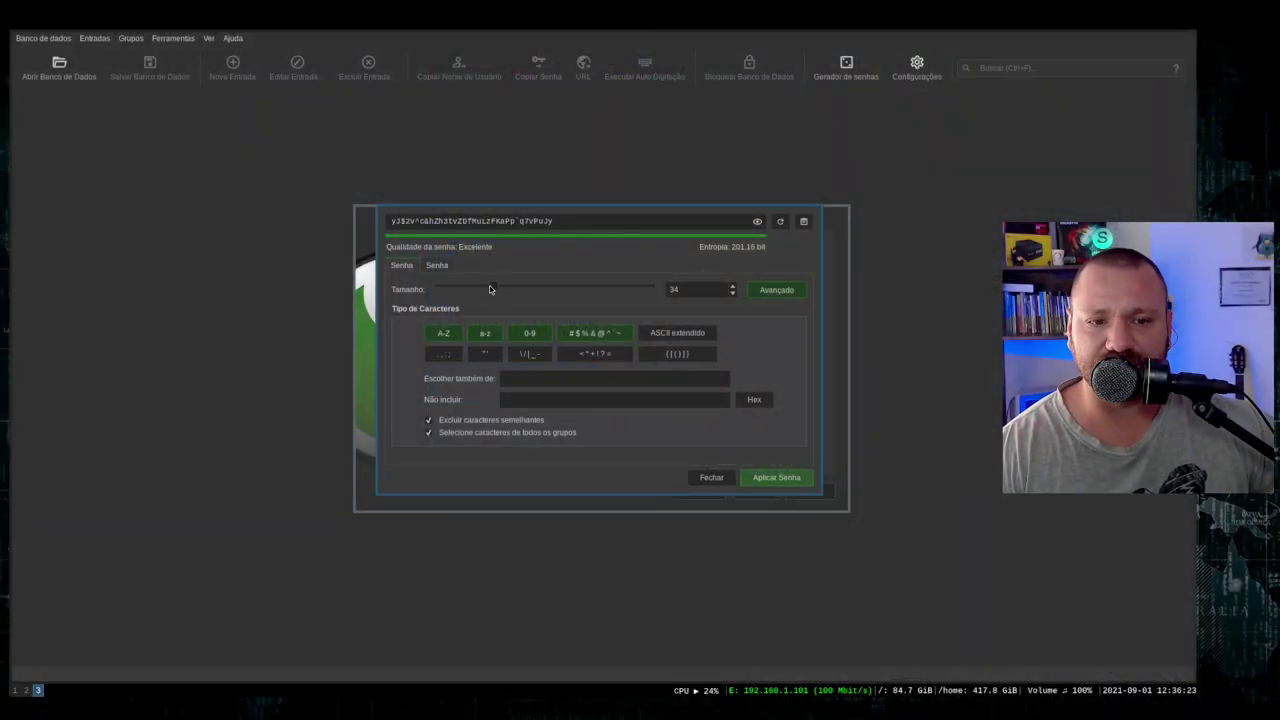
{"action": "left_click_drag", "start_coordinate": [493, 288], "coordinate": [470, 289]}
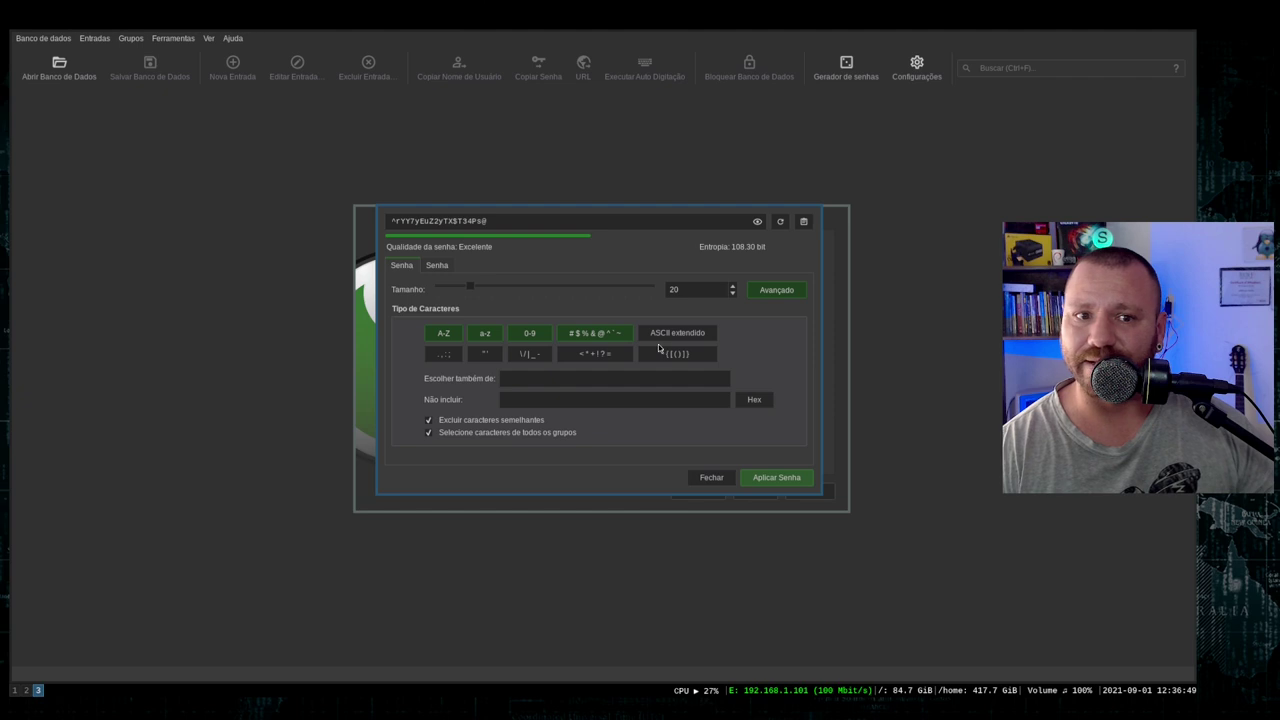
Add punctuation, quotes, slash/dash, <*+!?=, bracket and extended ASCII sets to the password
{"action": "left_click", "coordinate": [455, 356]}
{"action": "left_click", "coordinate": [486, 356]}
{"action": "left_click", "coordinate": [529, 354]}
{"action": "left_click", "coordinate": [608, 356]}
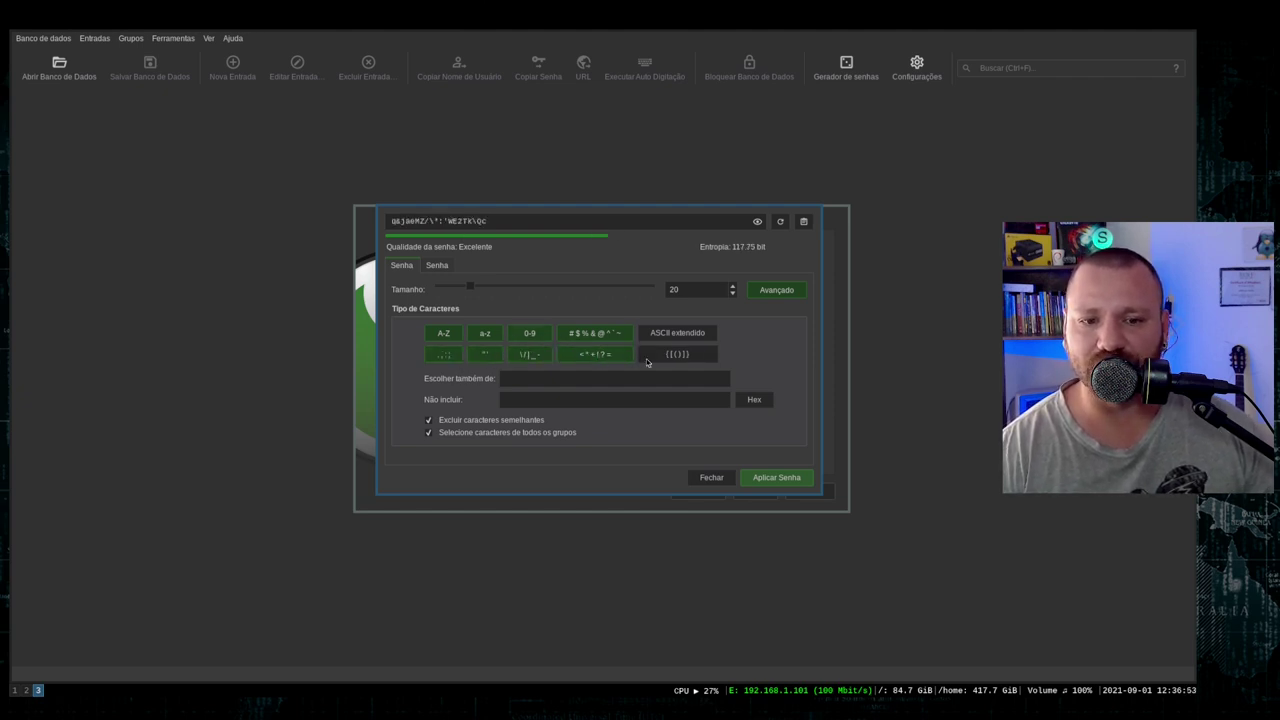
{"action": "left_click", "coordinate": [677, 354]}
{"action": "left_click", "coordinate": [677, 333]}
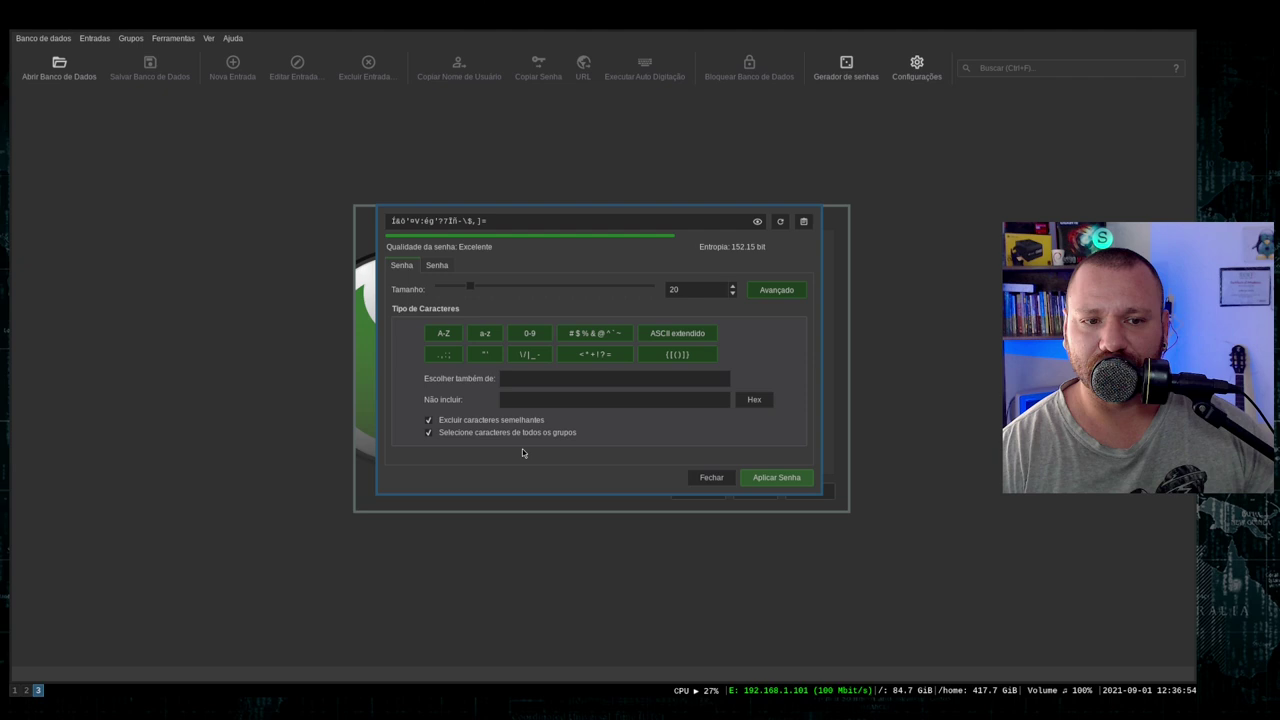
{"action": "triple_click", "coordinate": [538, 227]}
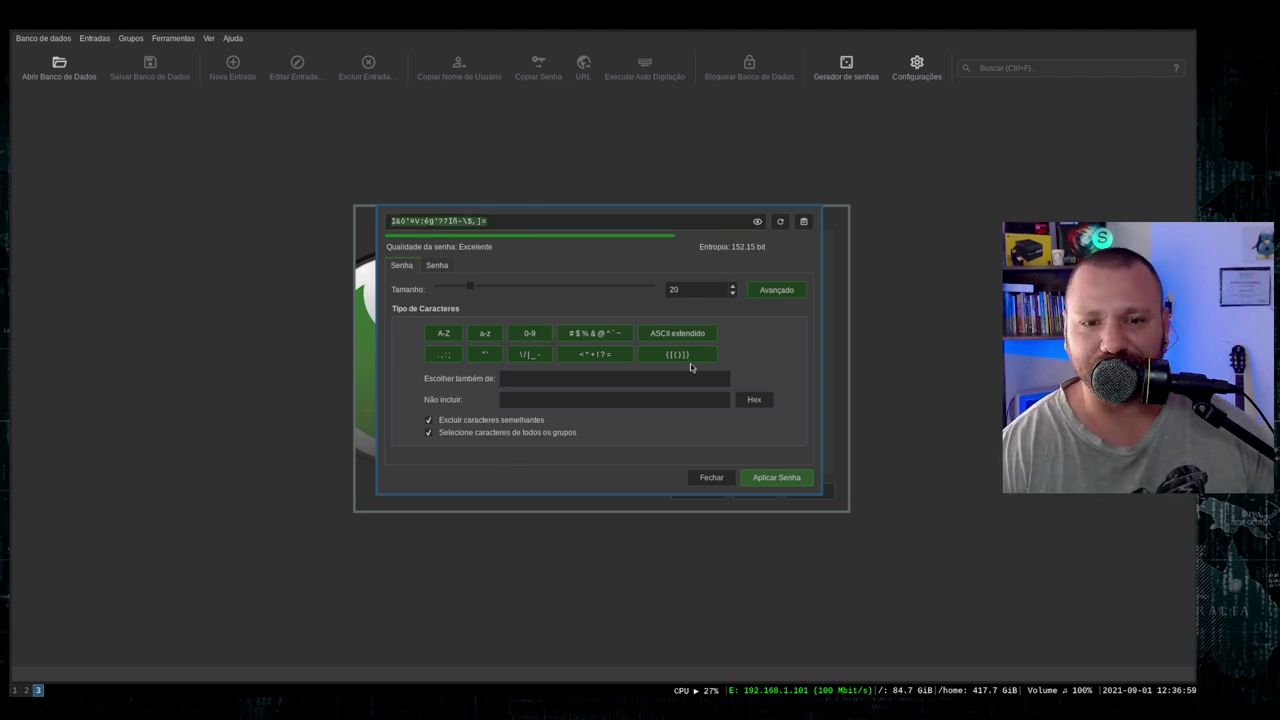
Remove all symbol sets to keep only letters and digits, then close the generator
{"action": "left_click", "coordinate": [677, 354]}
{"action": "left_click", "coordinate": [595, 354]}
{"action": "left_click", "coordinate": [529, 354]}
{"action": "left_click", "coordinate": [485, 354]}
{"action": "left_click", "coordinate": [444, 354]}
{"action": "left_click", "coordinate": [677, 333]}
{"action": "left_click", "coordinate": [595, 333]}
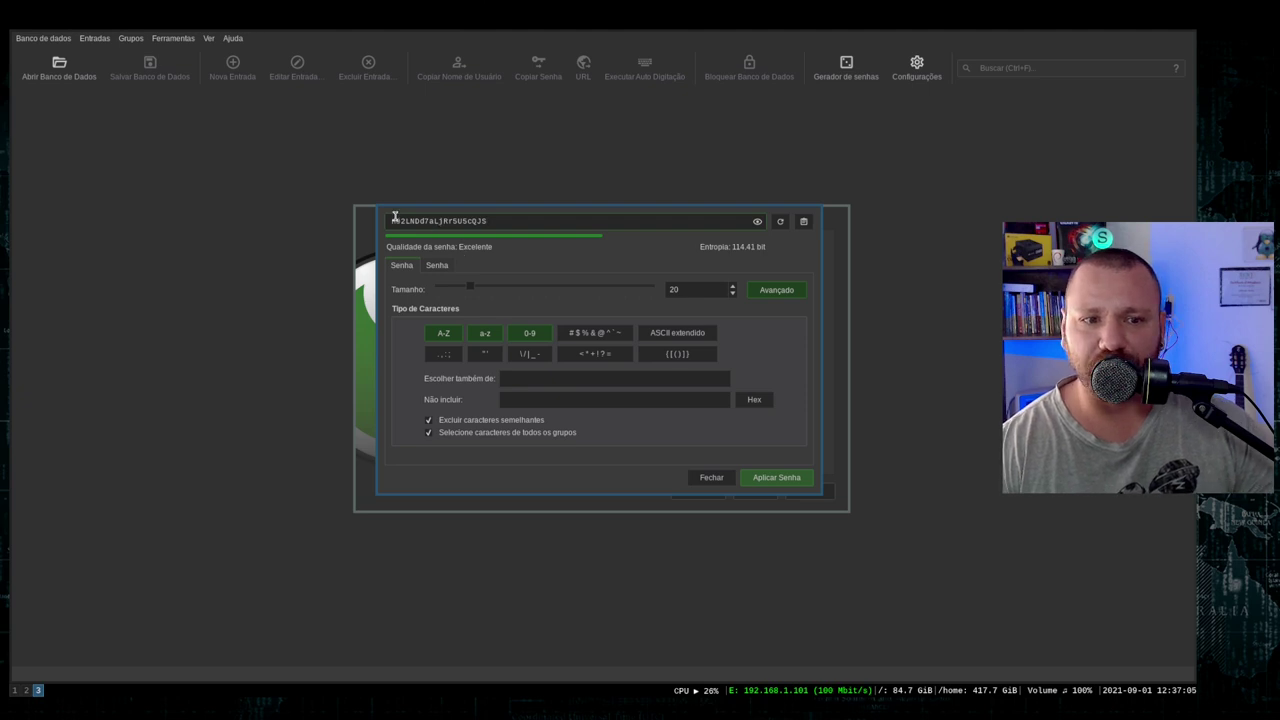
{"action": "double_click", "coordinate": [421, 220]}
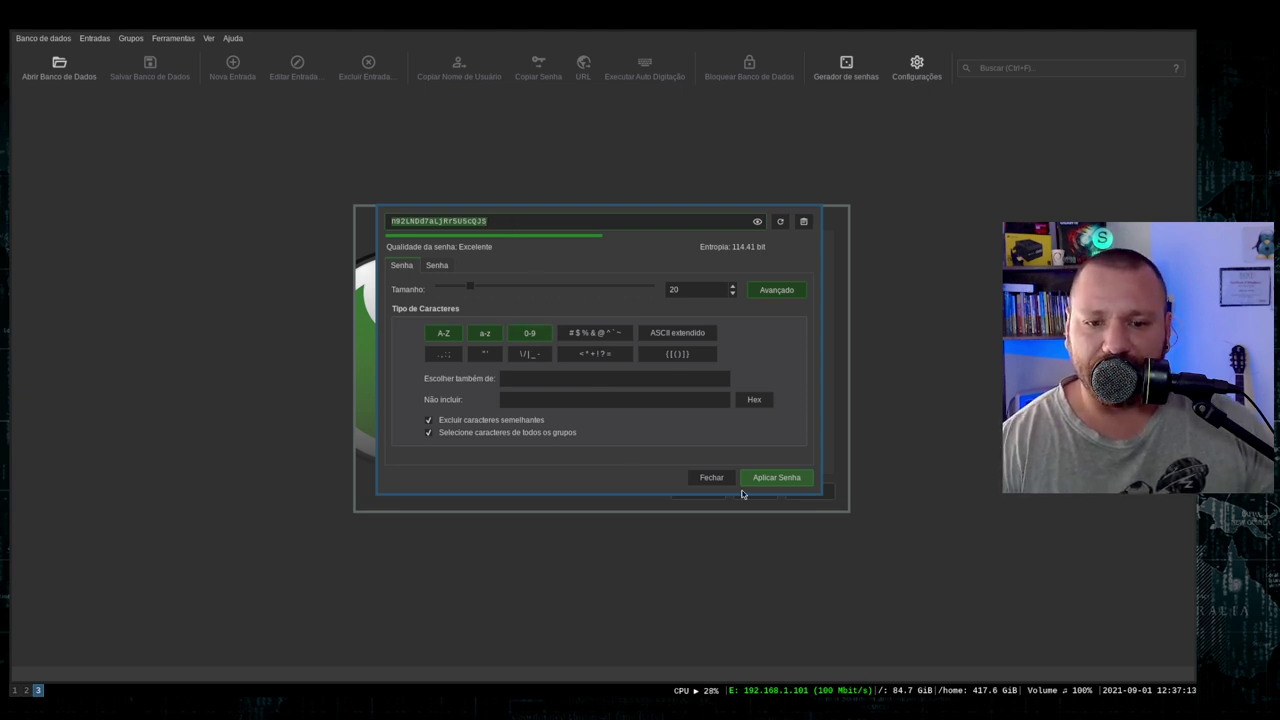
{"action": "left_click", "coordinate": [713, 478]}
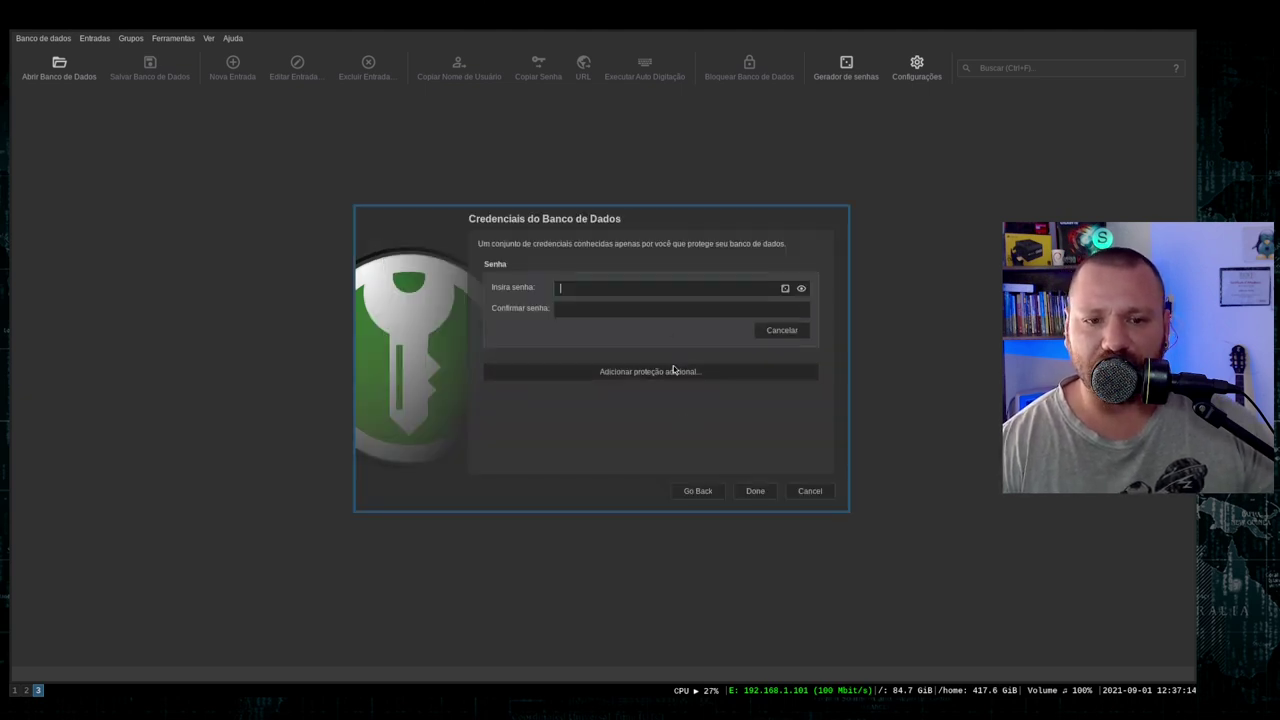
Enter and confirm the master password, then show the additional key-file protection option
{"action": "left_click", "coordinate": [597, 313]}
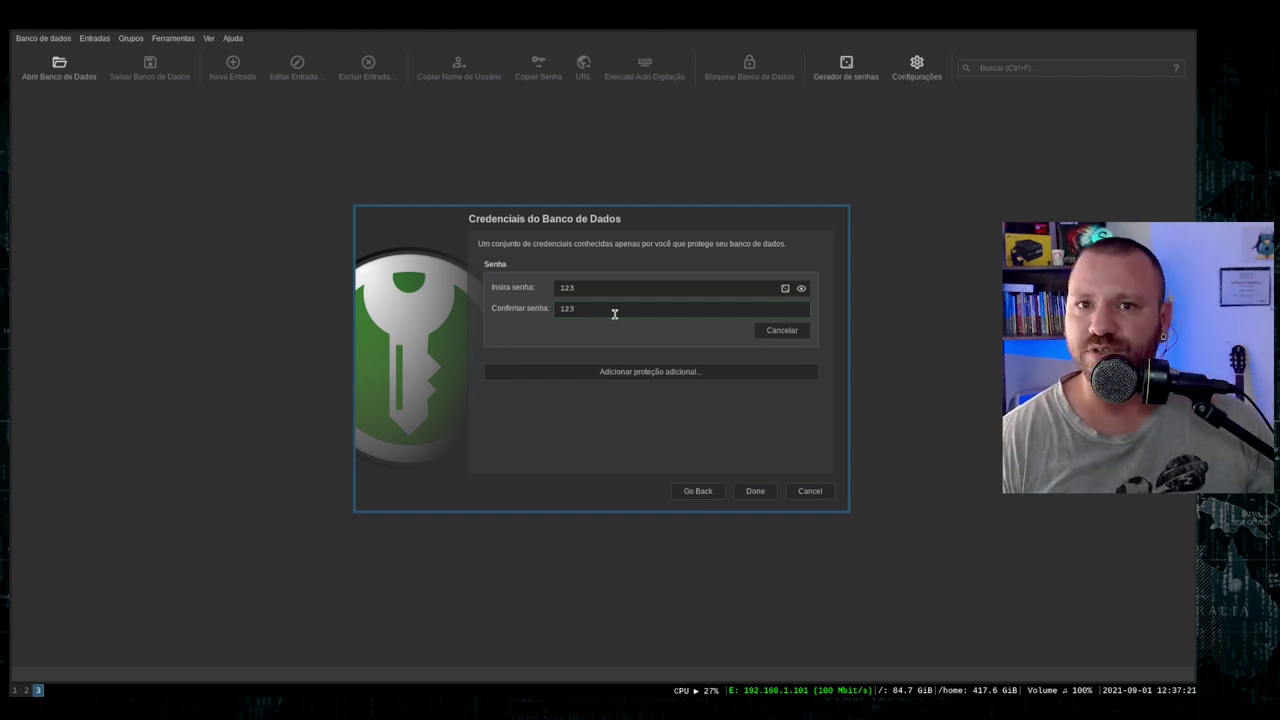
{"action": "left_click", "coordinate": [660, 374]}
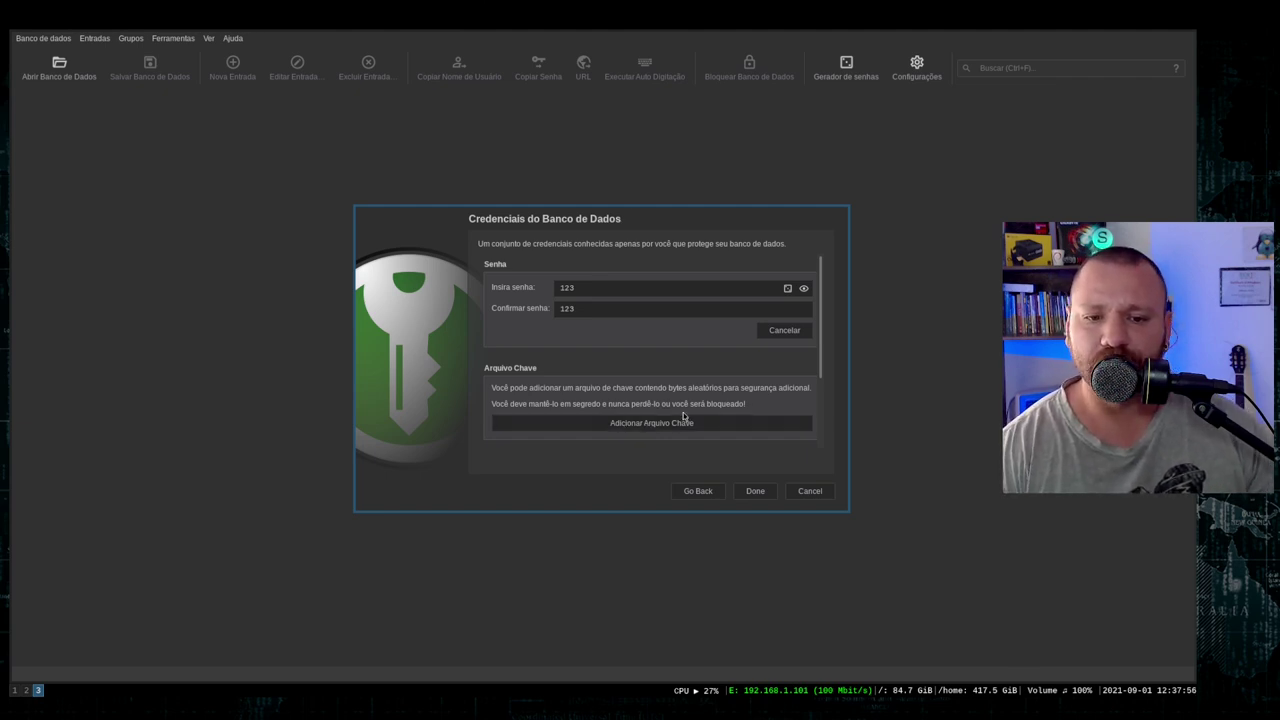
Finish the credentials and keep Senhas.kdbx in the Documents folder in the save dialog
{"action": "left_click", "coordinate": [754, 491]}
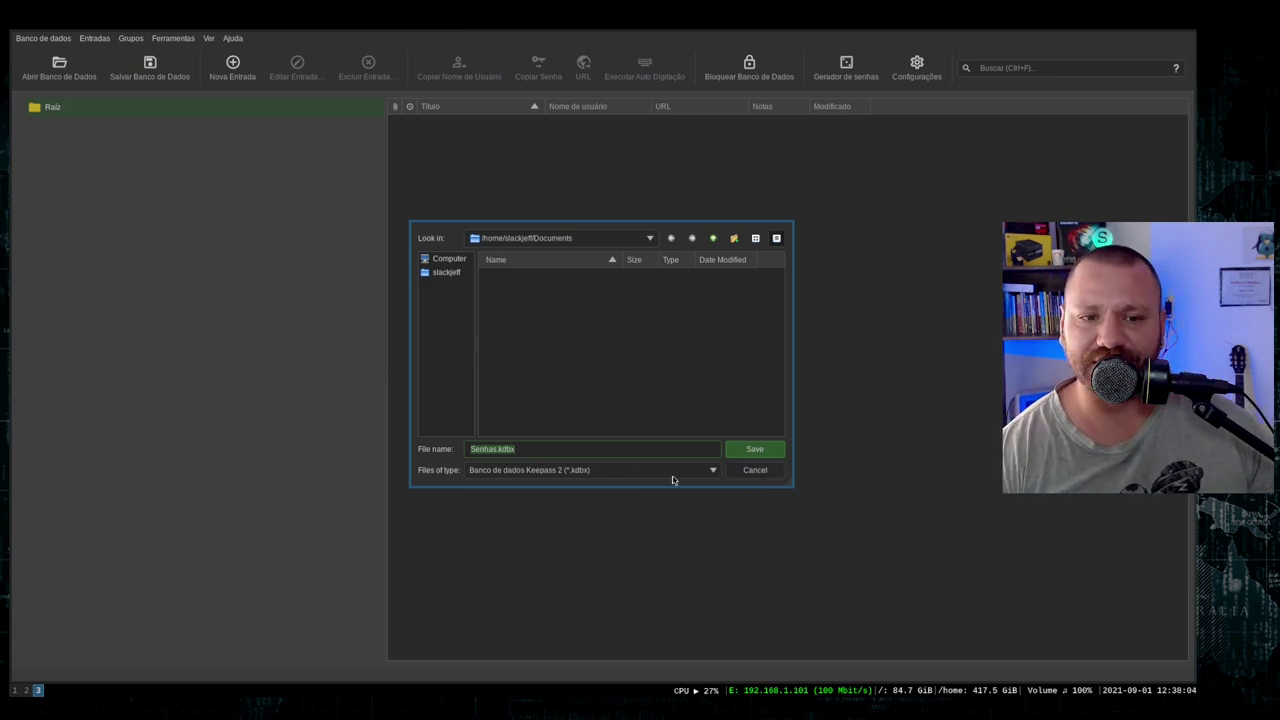
{"action": "left_click", "coordinate": [470, 449]}
{"action": "double_click", "coordinate": [483, 450]}
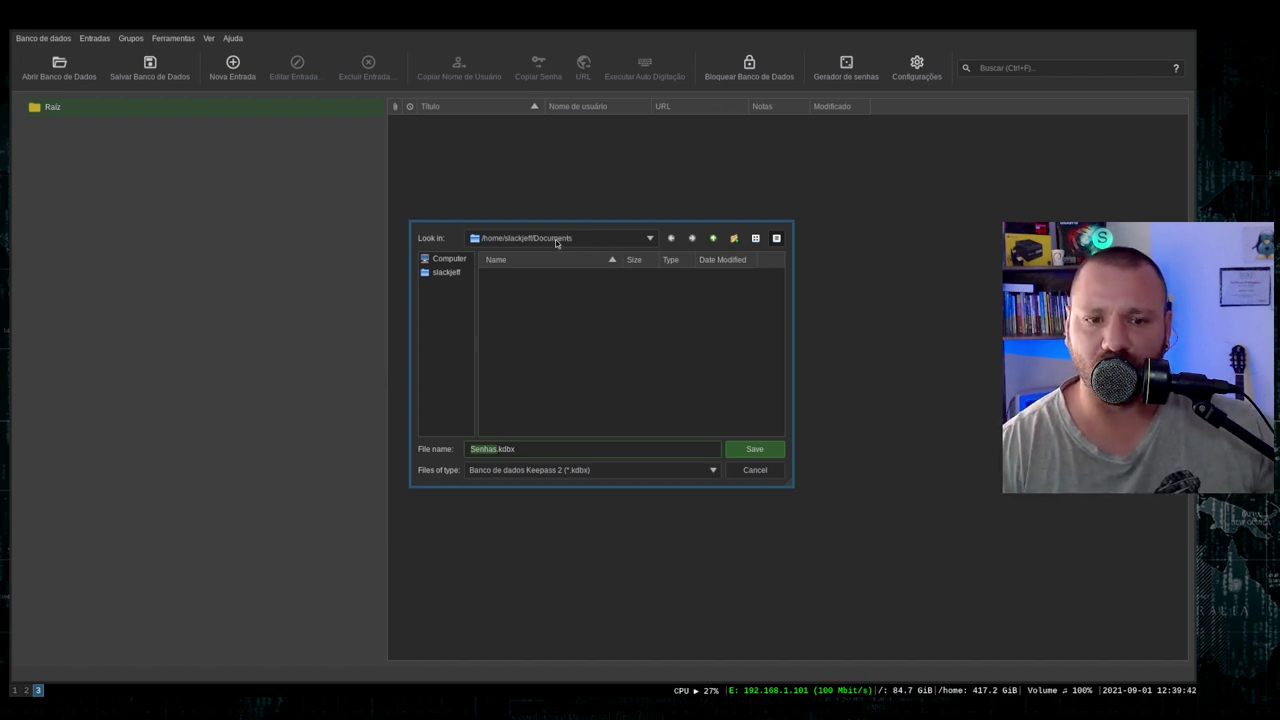
{"action": "left_click", "coordinate": [598, 239]}
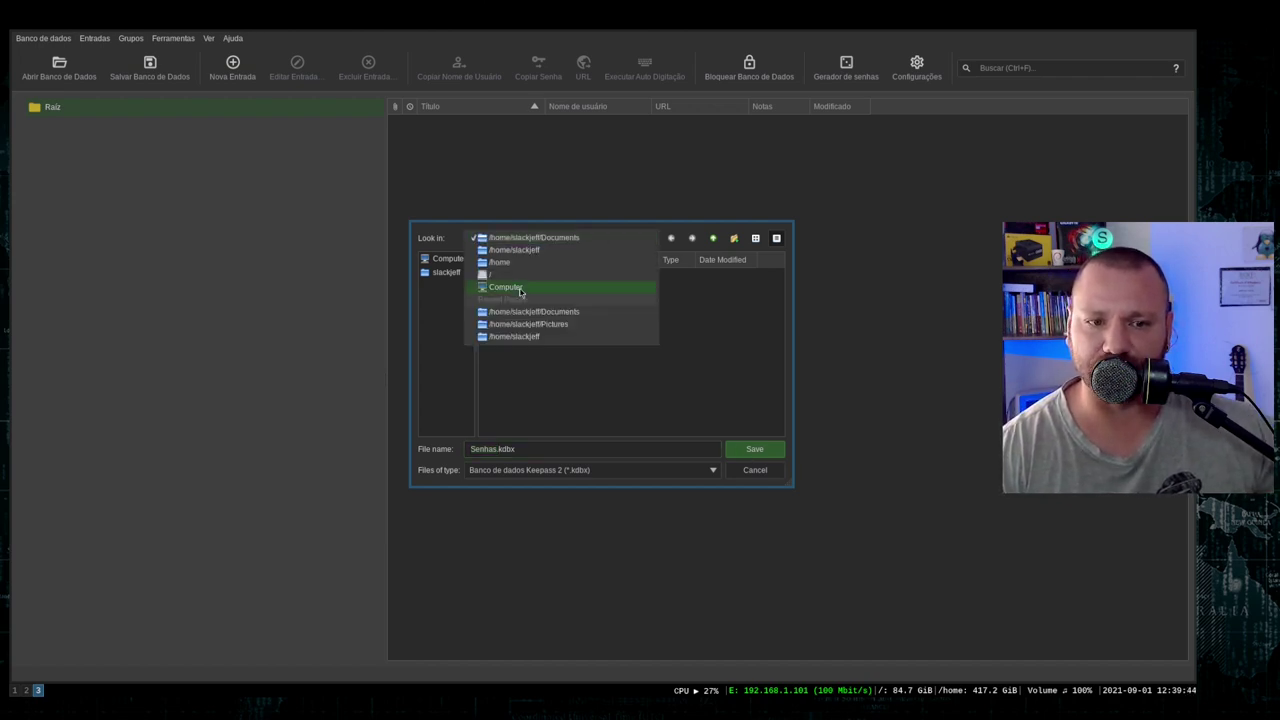
{"action": "left_click", "coordinate": [540, 238]}
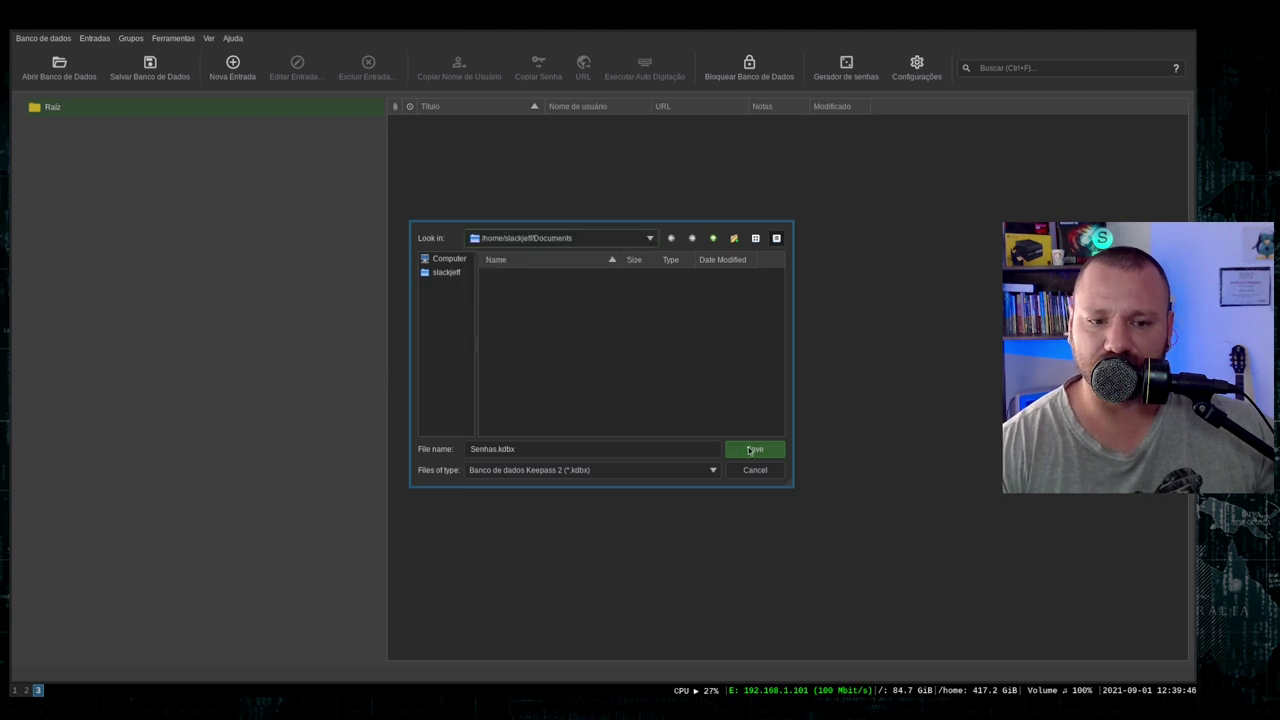
Save Senhas.kdbx, then open the Raíz group's Editar Grupo settings and cancel without changes
{"action": "left_click", "coordinate": [753, 449]}
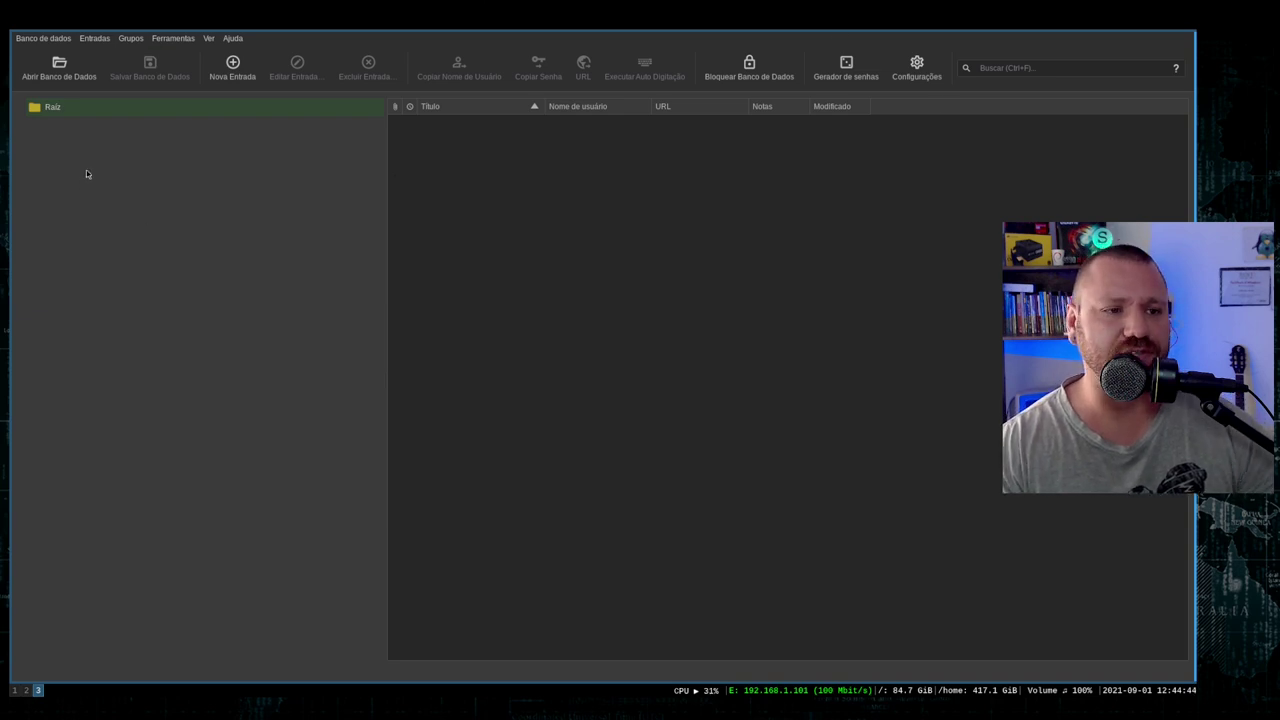
{"action": "right_click", "coordinate": [44, 110]}
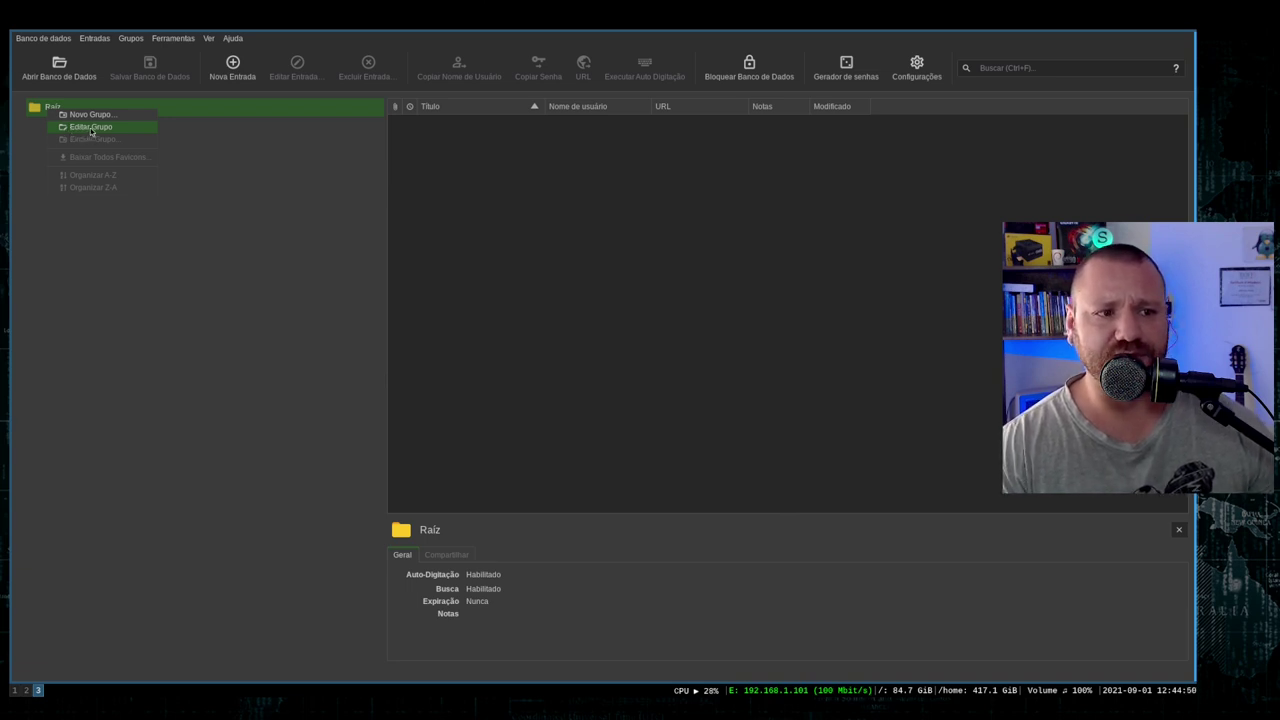
{"action": "left_click", "coordinate": [34, 121]}
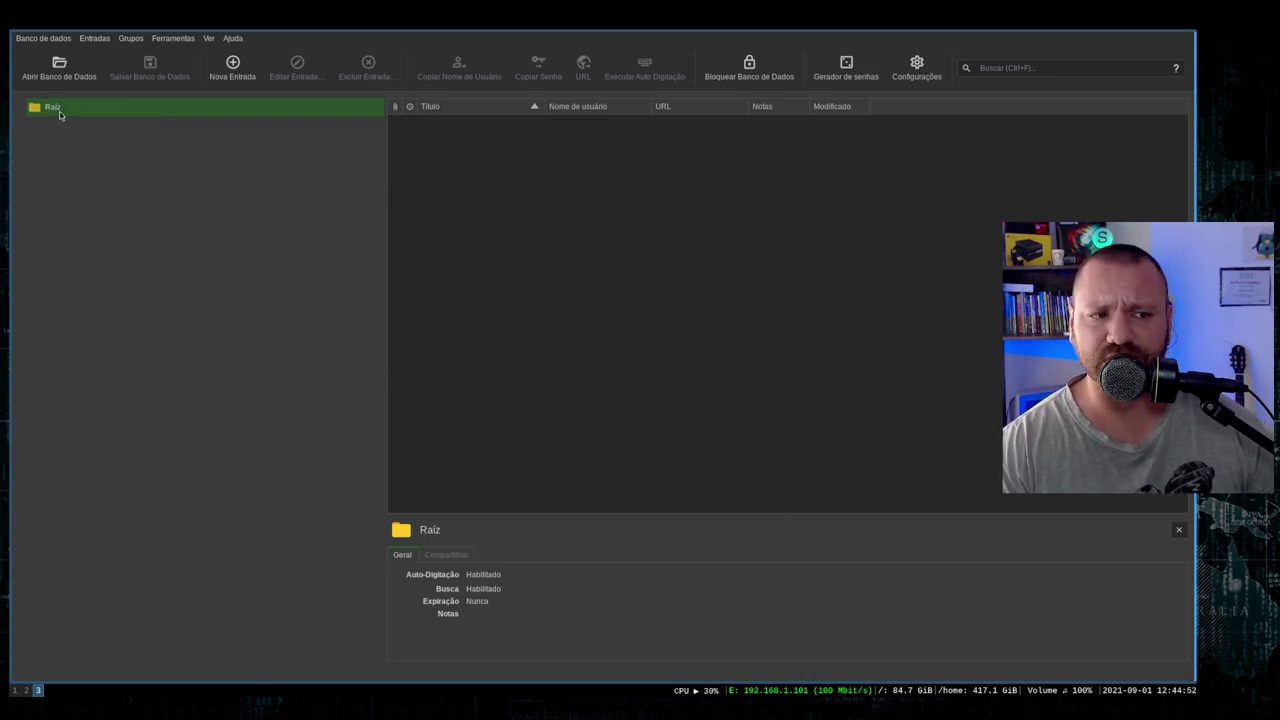
{"action": "right_click", "coordinate": [61, 108]}
{"action": "left_click", "coordinate": [87, 129]}
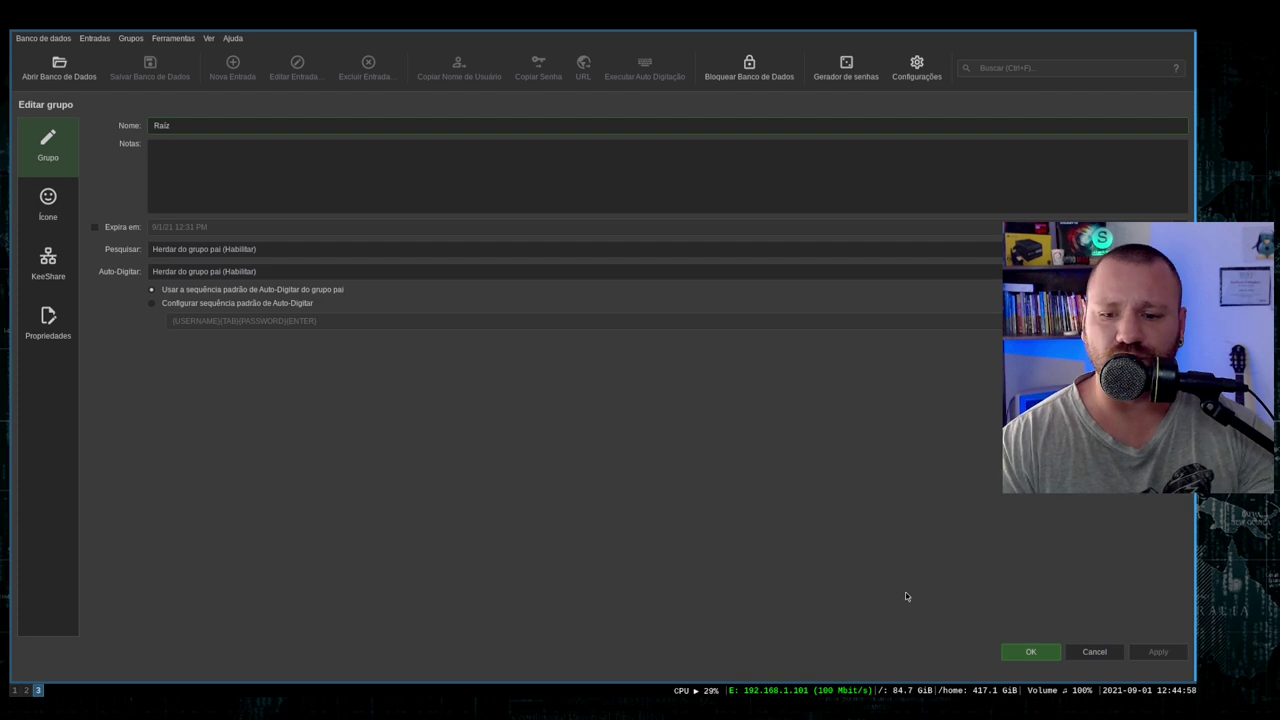
{"action": "left_click", "coordinate": [1085, 652]}
{"action": "right_click", "coordinate": [142, 141]}
{"action": "left_click", "coordinate": [123, 138]}
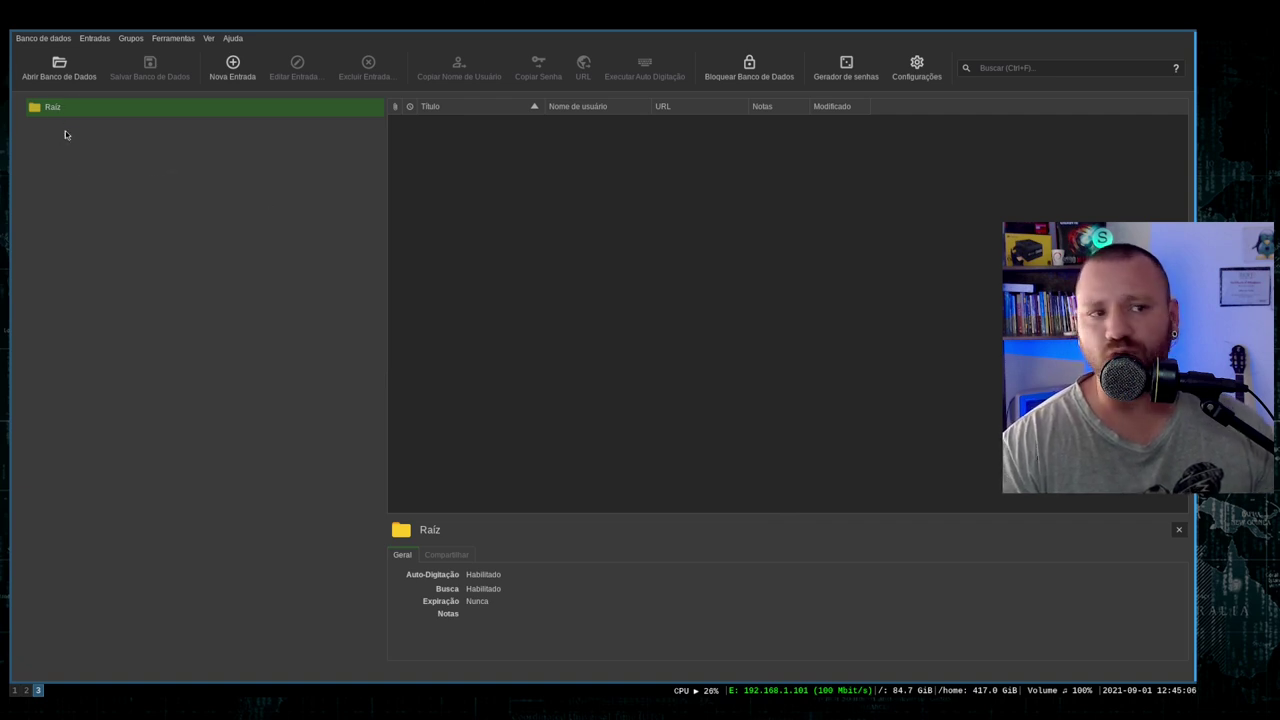
Create a new group named 'Websites' with the notes 'Senhas para meus websites'
{"action": "right_click", "coordinate": [72, 132]}
{"action": "left_click", "coordinate": [100, 138]}
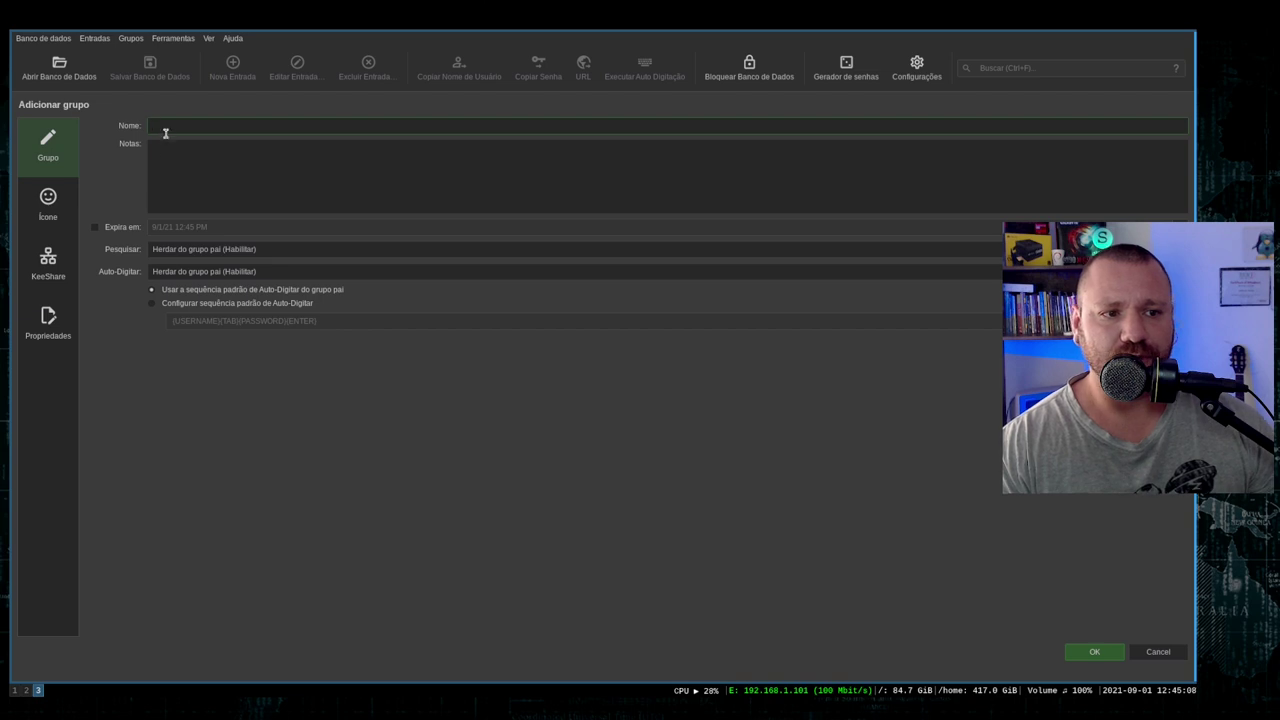
{"action": "type", "text": "Soci"}
{"action": "key", "text": "BackSpace"}
{"action": "key", "text": "BackSpace"}
{"action": "key", "text": "BackSpace"}
{"action": "key", "text": "BackSpace"}
{"action": "type", "text": "Websites"}
{"action": "key", "text": "Tab"}
{"action": "type", "text": "Senhas para meu"}
{"action": "key", "text": "BackSpace"}
{"action": "type", "text": "s websites"}
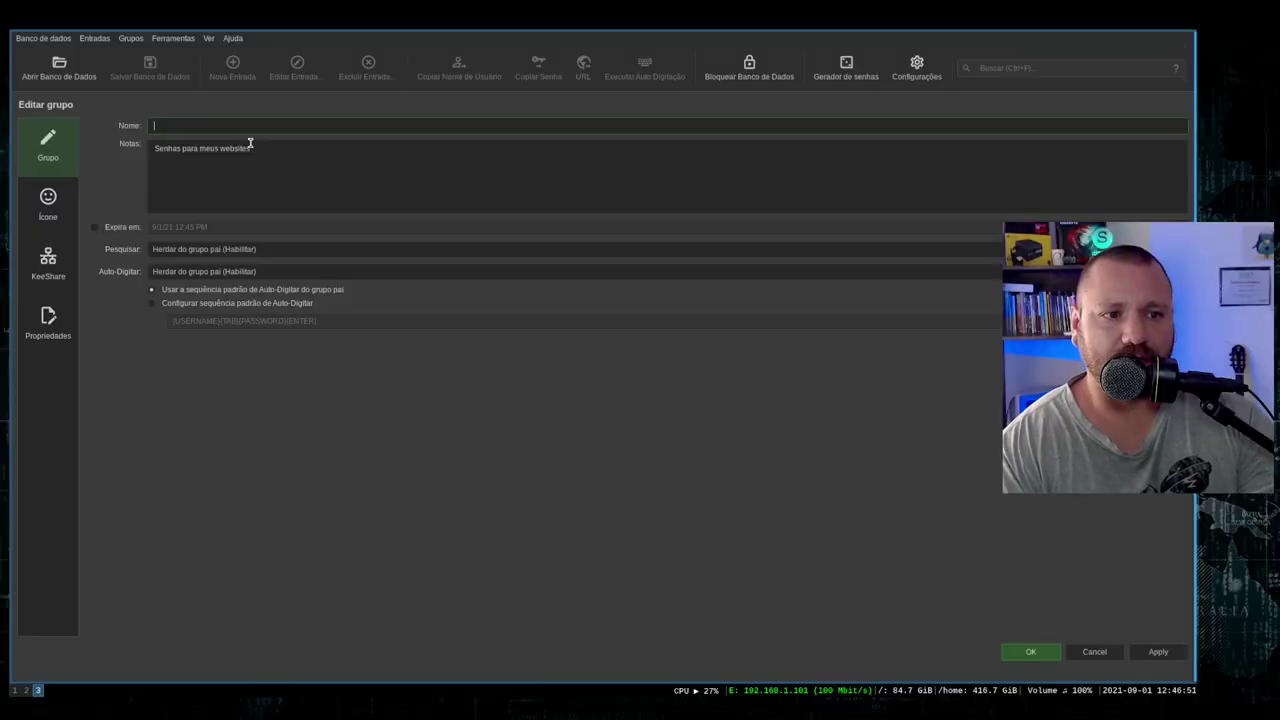
Finish the Websites group's notes, give it a globe icon, and confirm the group settings
{"action": "type", "text": "Websites"}
{"action": "left_click", "coordinate": [284, 153]}
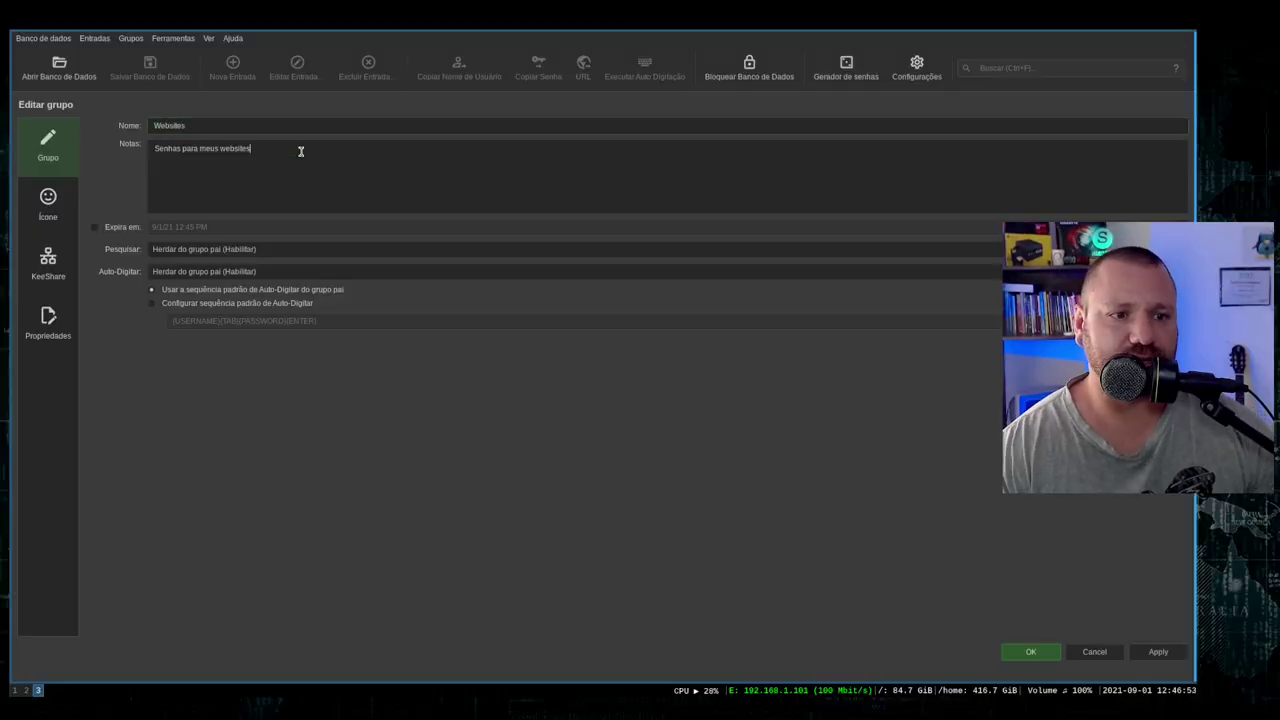
{"action": "left_click_drag", "start_coordinate": [318, 153], "coordinate": [130, 147]}
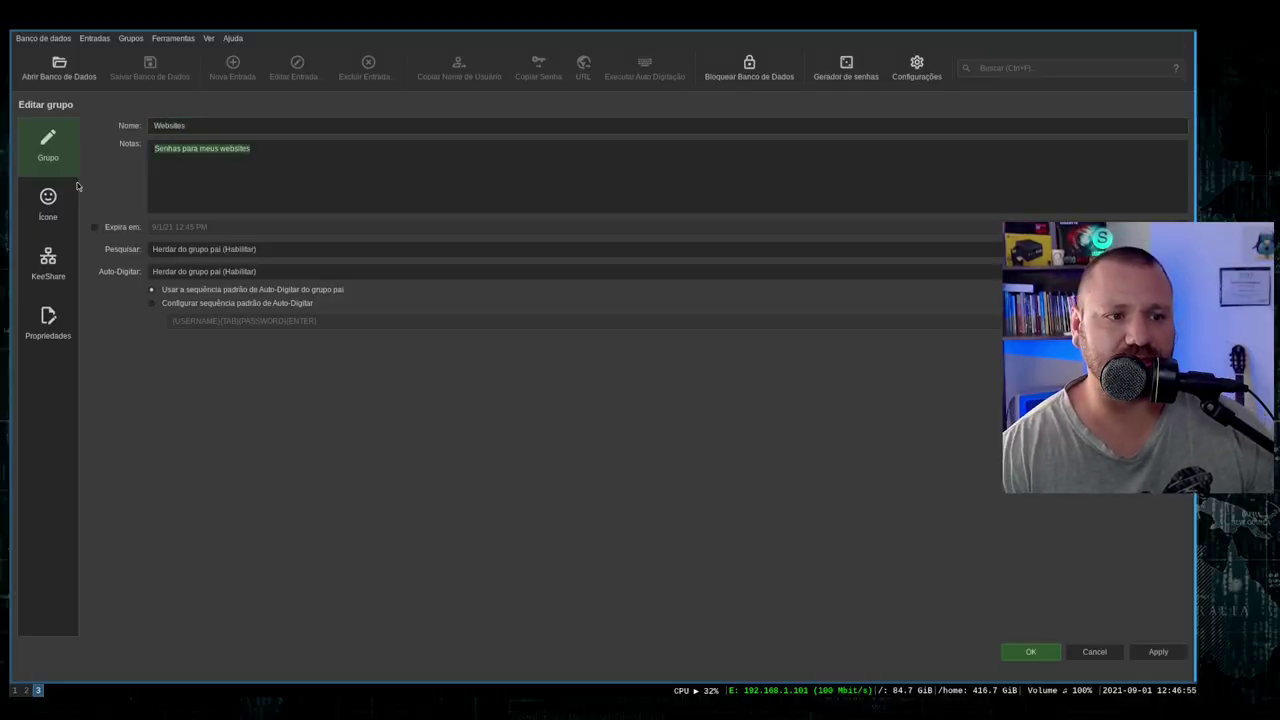
{"action": "left_click", "coordinate": [48, 205]}
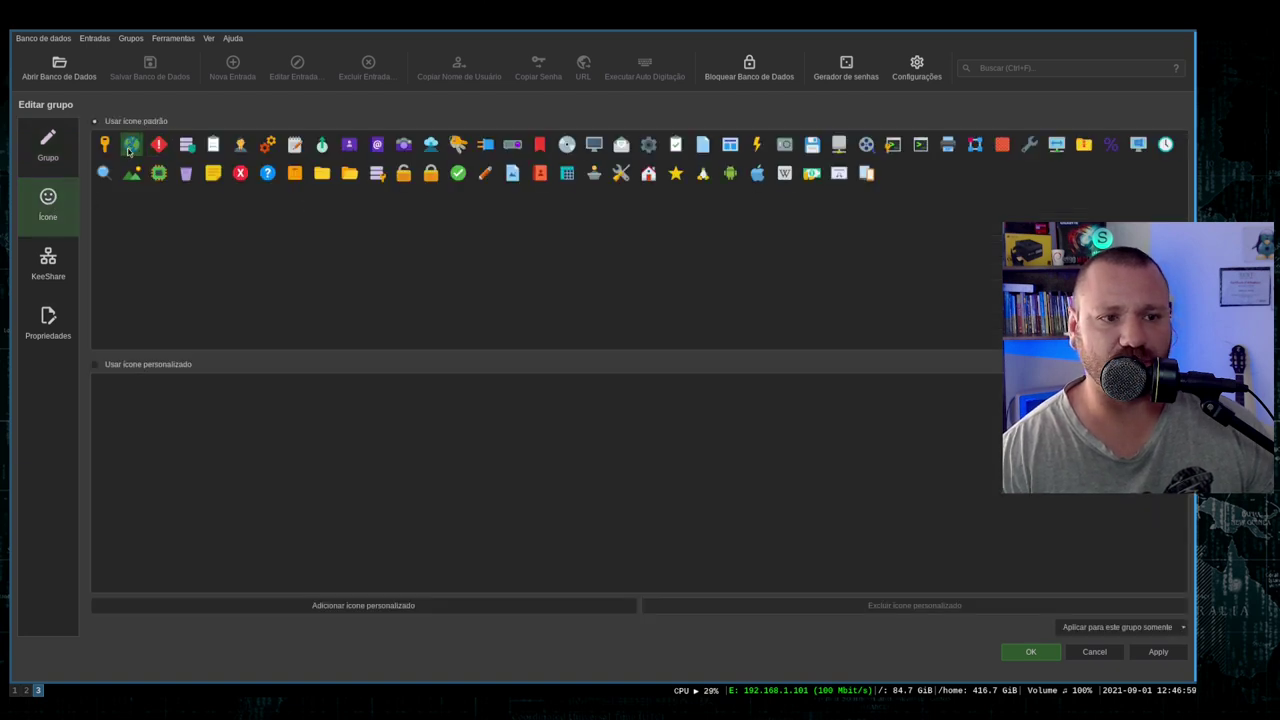
{"action": "left_click", "coordinate": [136, 148]}
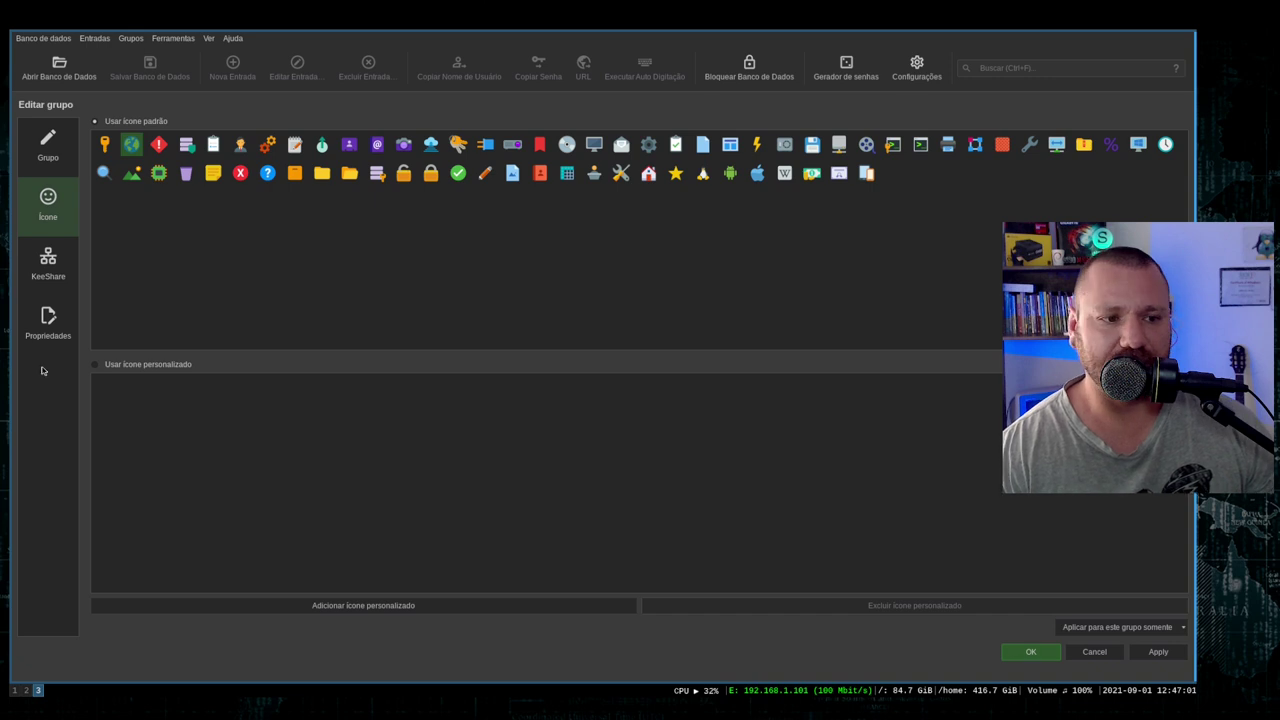
{"action": "left_click", "coordinate": [52, 332]}
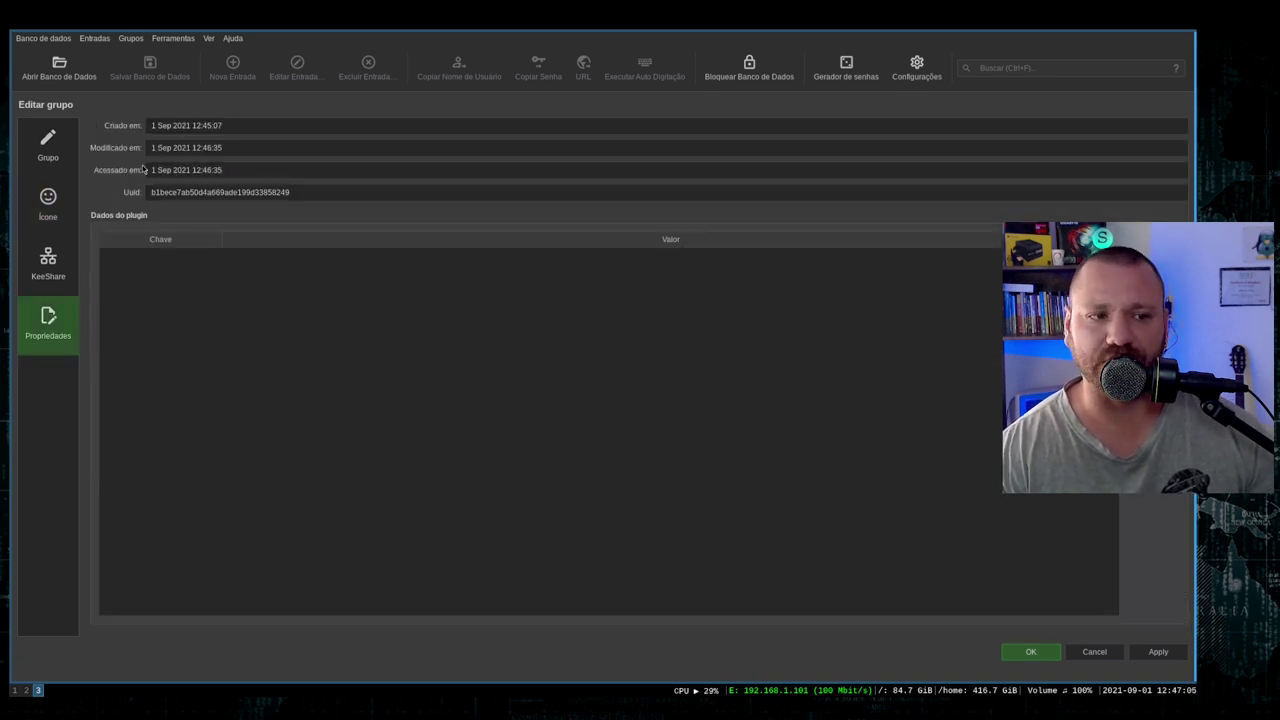
{"action": "left_click", "coordinate": [1052, 652]}
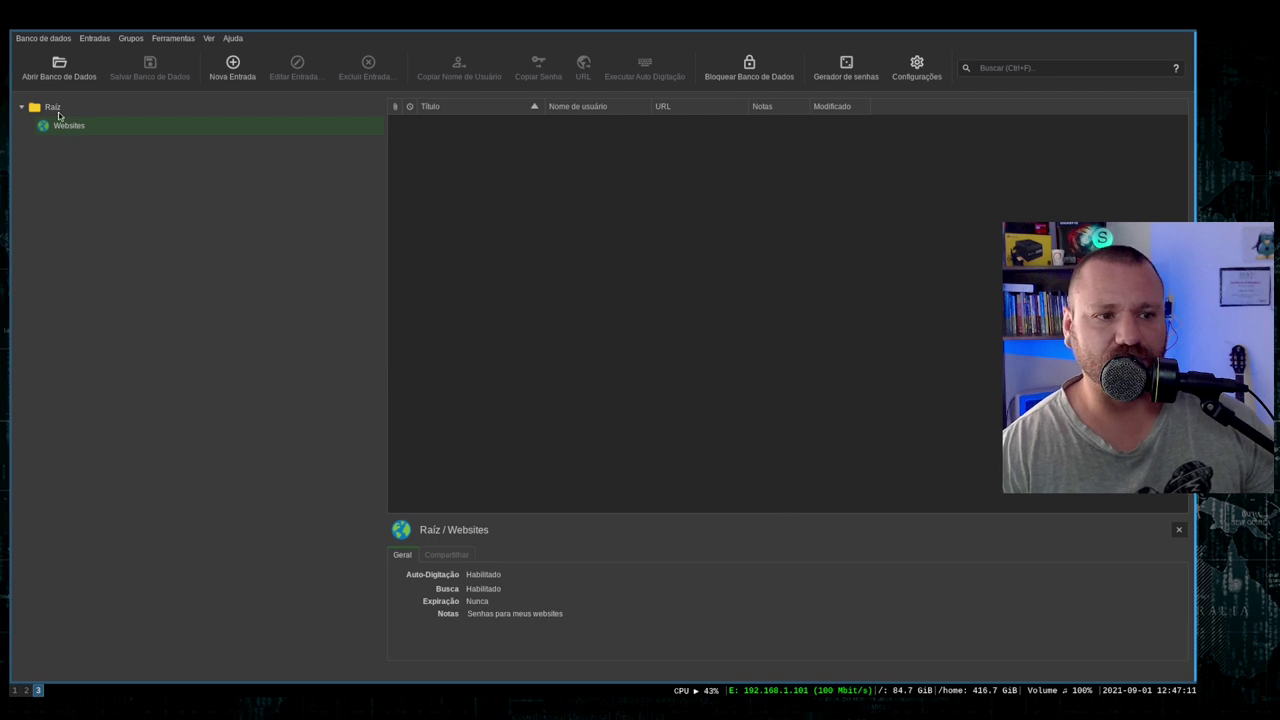
Select the Websites group and start a new entry in it
{"action": "left_click", "coordinate": [63, 110]}
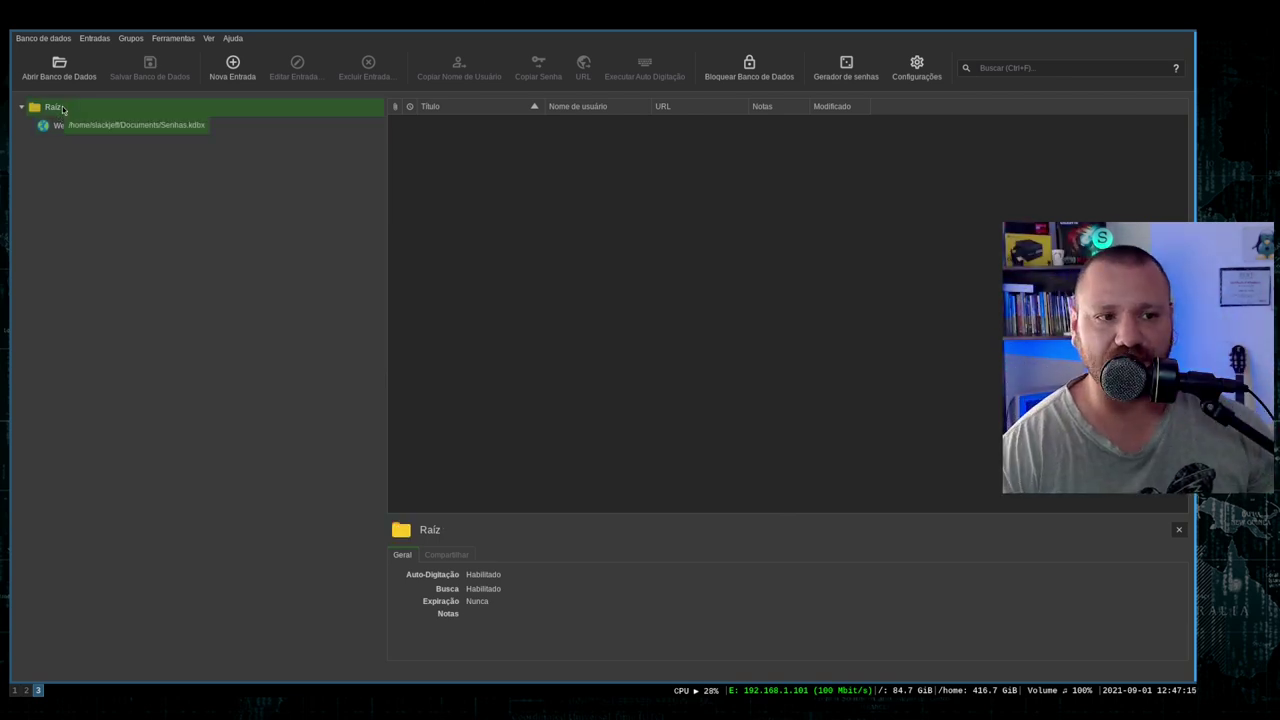
{"action": "left_click", "coordinate": [78, 134]}
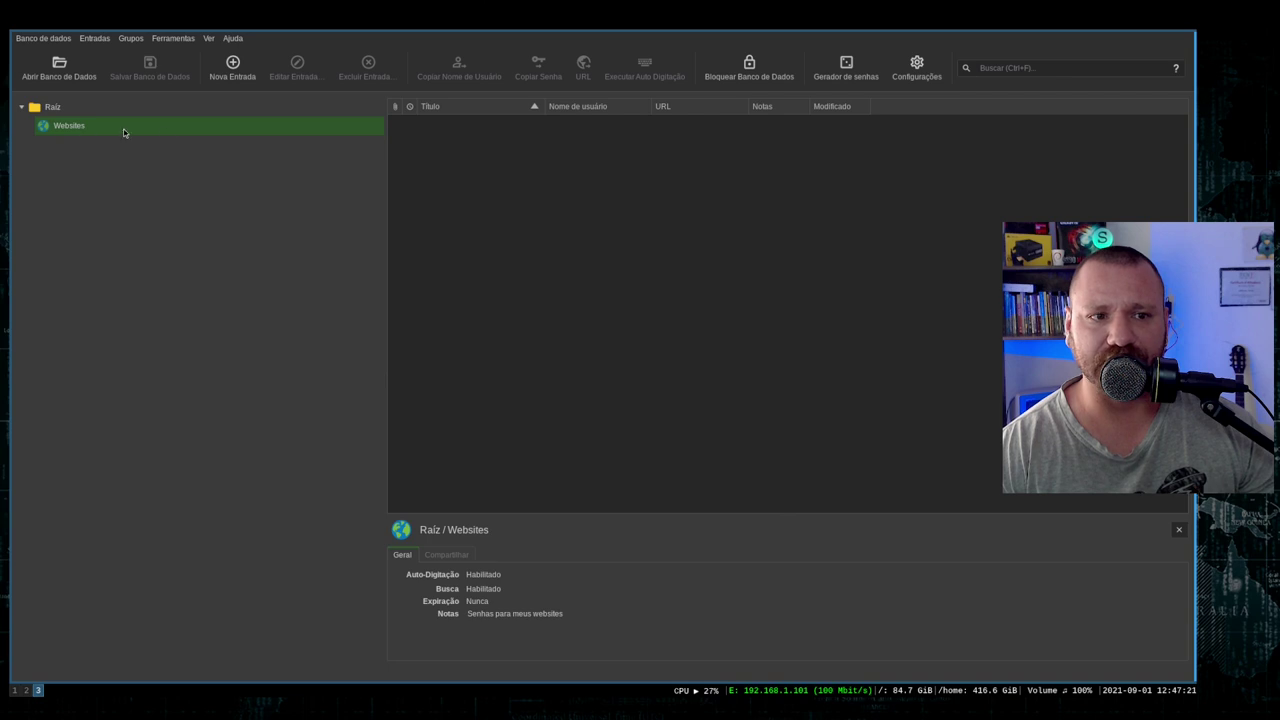
{"action": "right_click", "coordinate": [485, 156]}
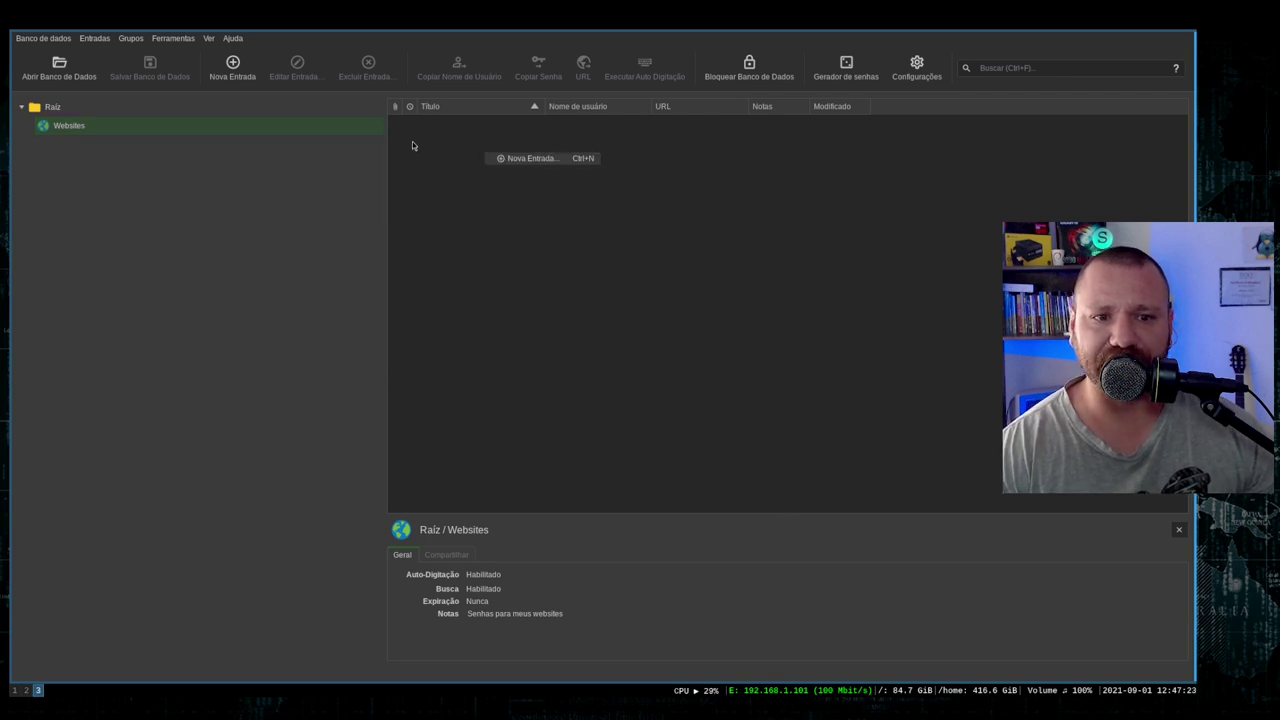
{"action": "right_click", "coordinate": [462, 157]}
{"action": "left_click", "coordinate": [406, 136]}
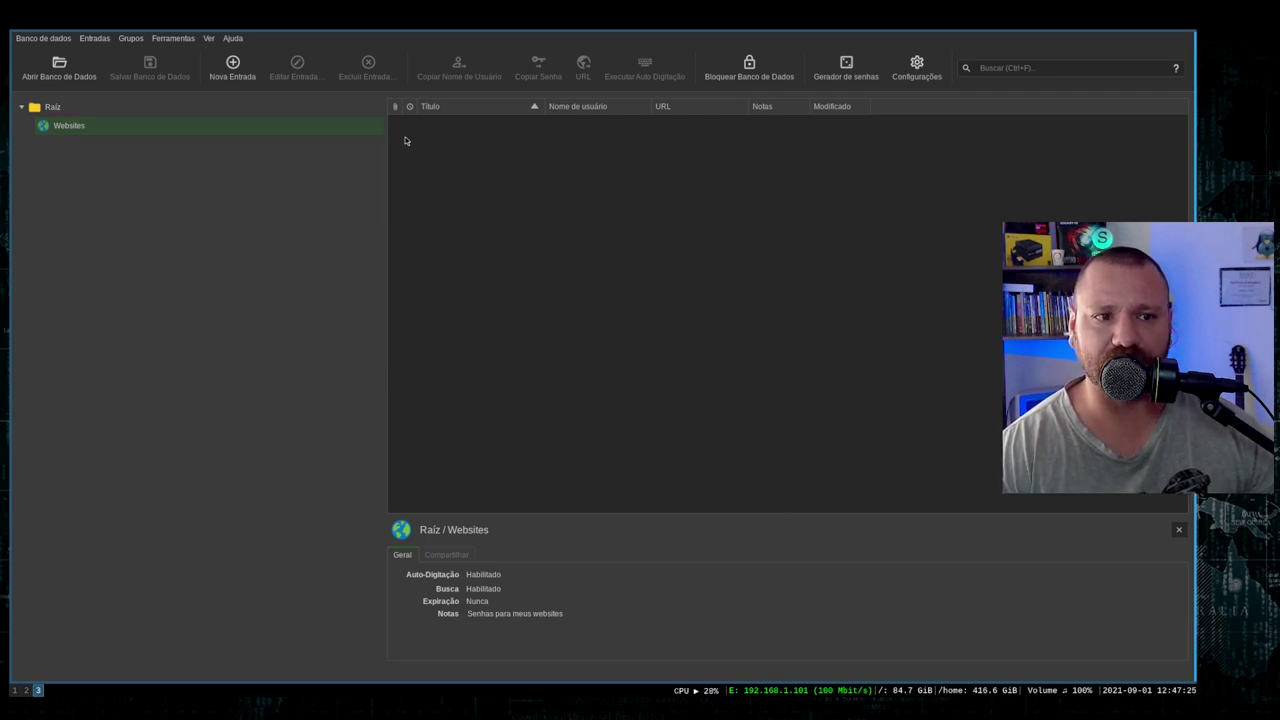
{"action": "left_click", "coordinate": [248, 75]}
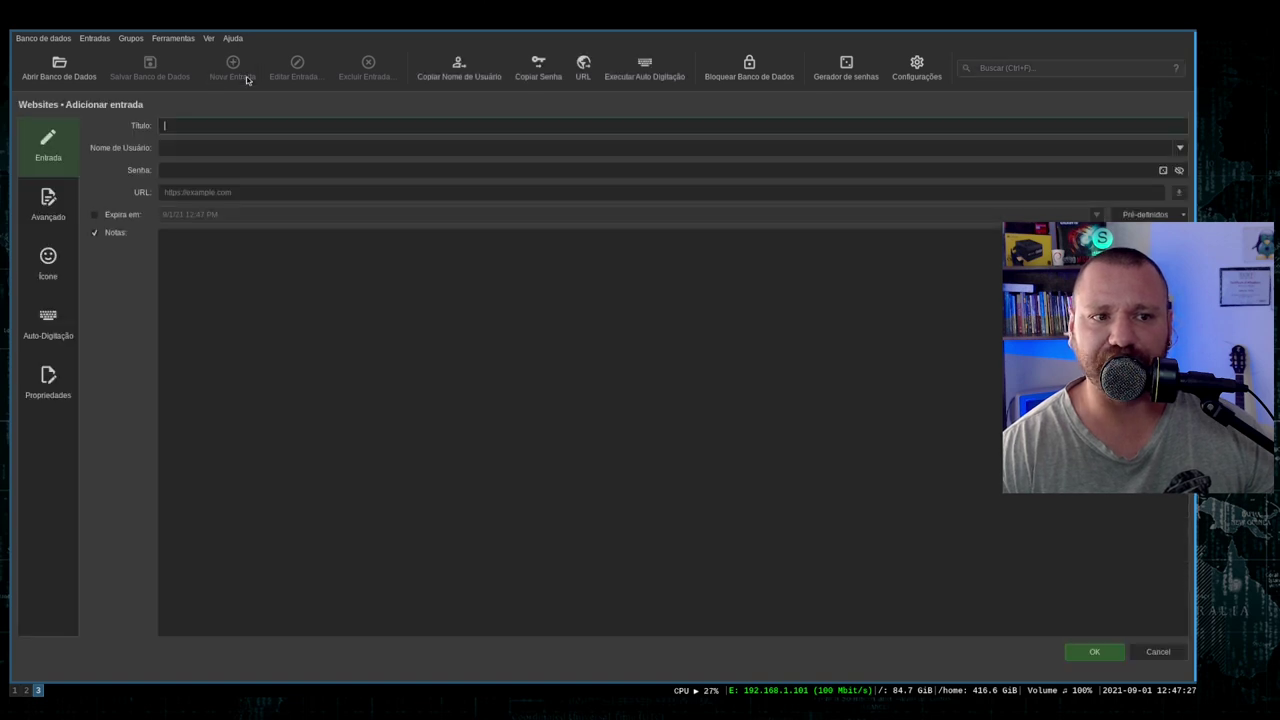
{"action": "left_click", "coordinate": [1157, 651]}
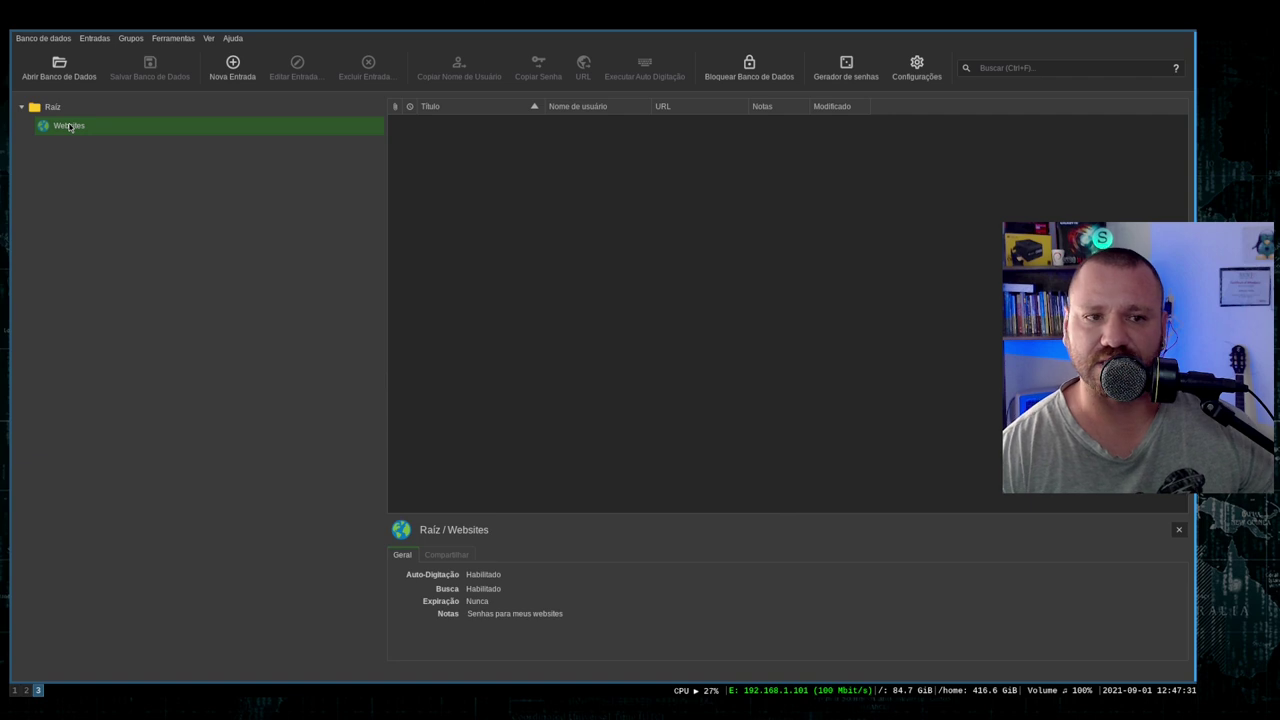
{"action": "left_click", "coordinate": [236, 82]}
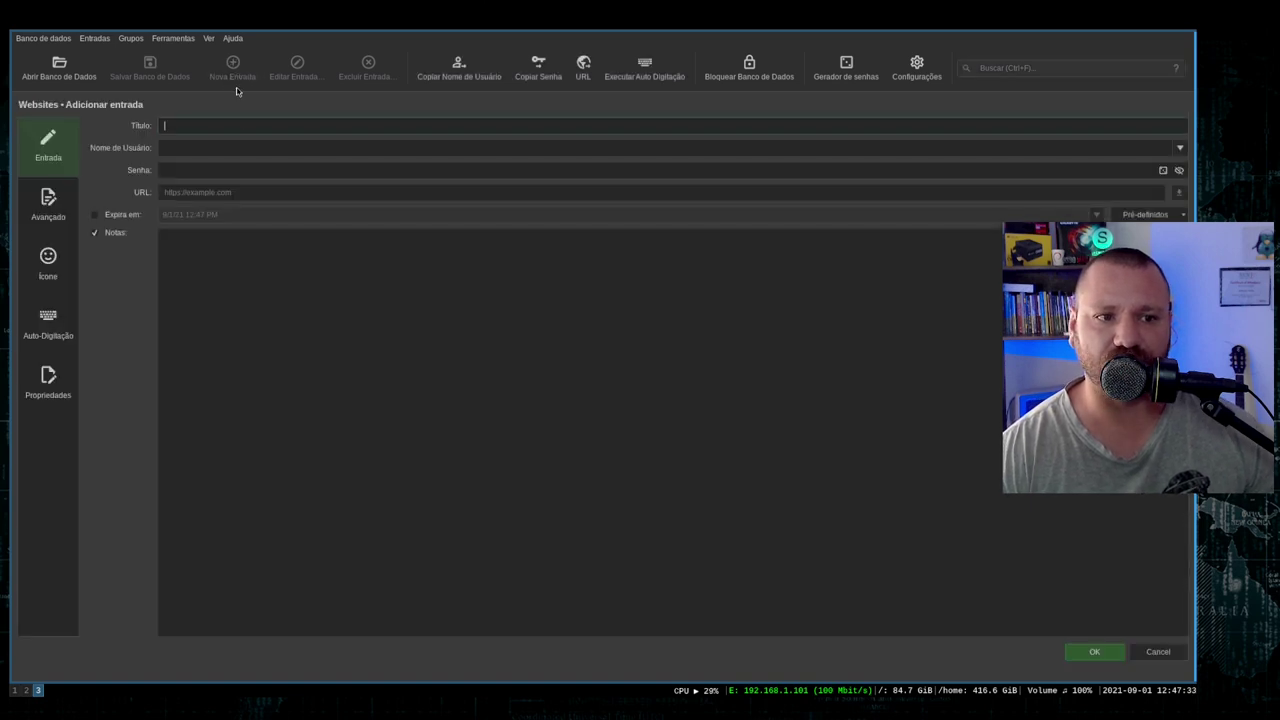
Title the entry 'Reddit' and fill in a username and a temporary password
{"action": "type", "text": "Reddit"}
{"action": "left_click", "coordinate": [197, 148]}
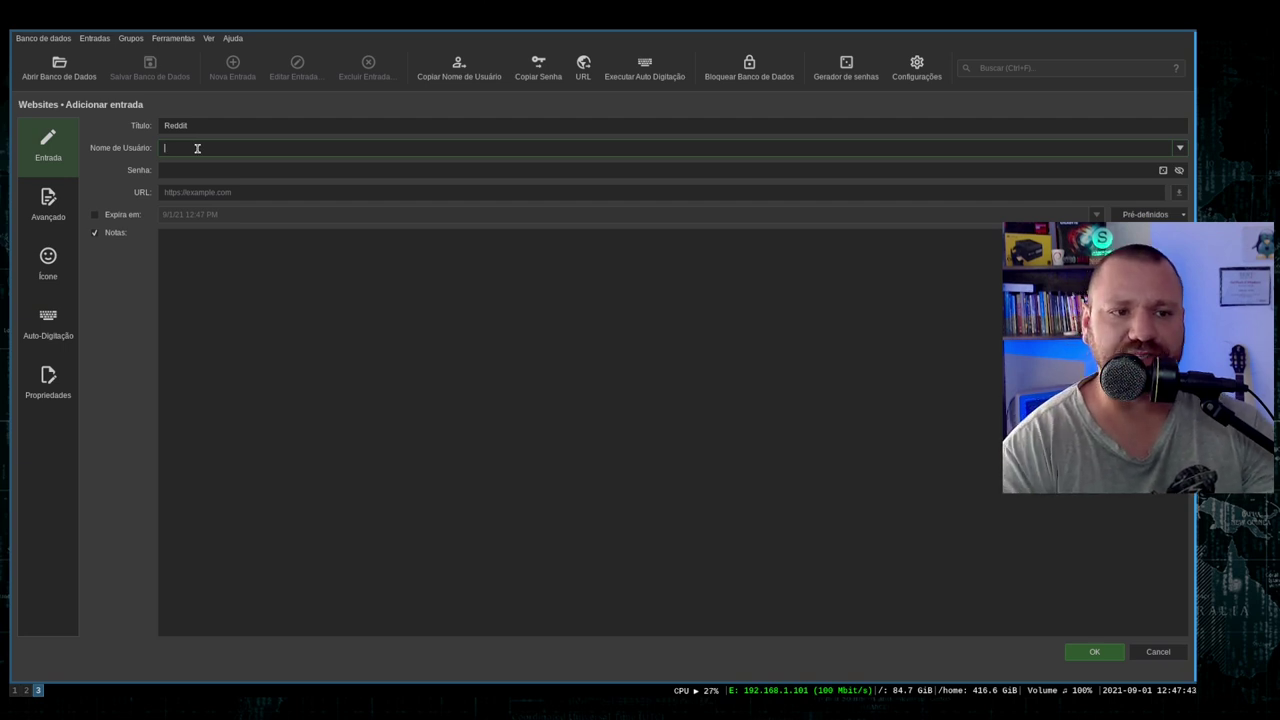
{"action": "type", "text": "jeffe"}
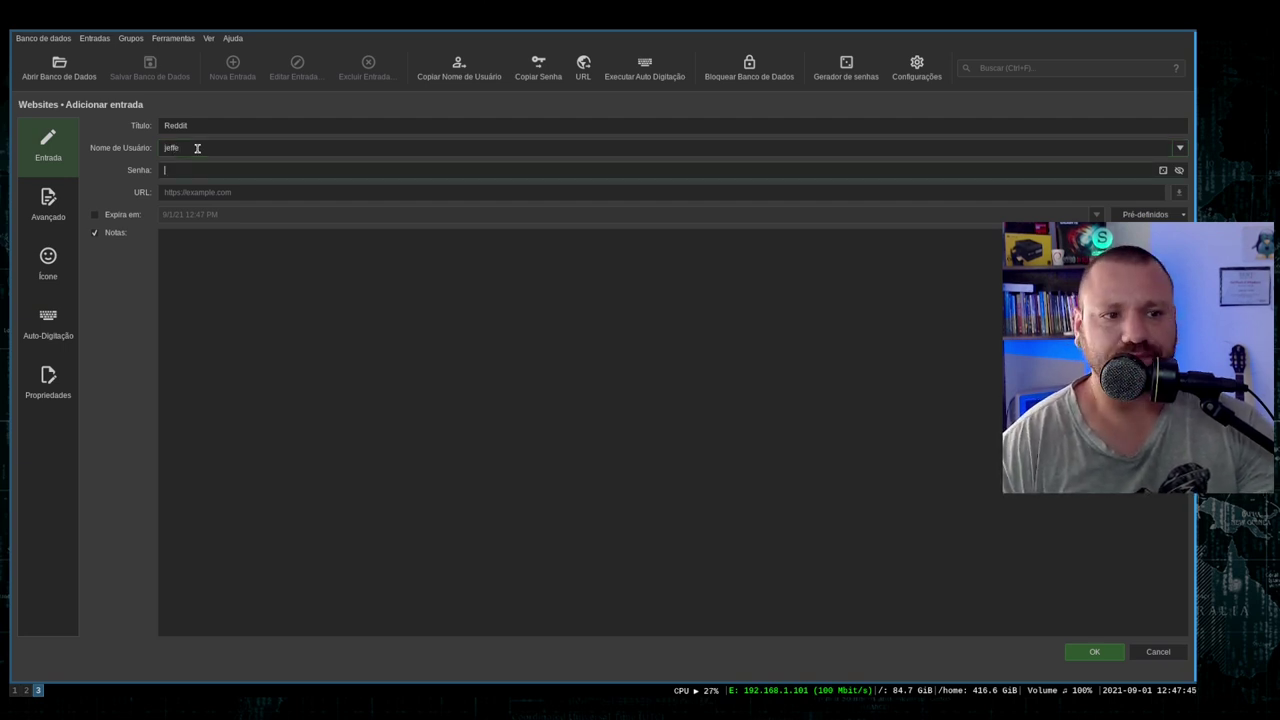
{"action": "left_click", "coordinate": [1178, 171]}
{"action": "left_click", "coordinate": [249, 170]}
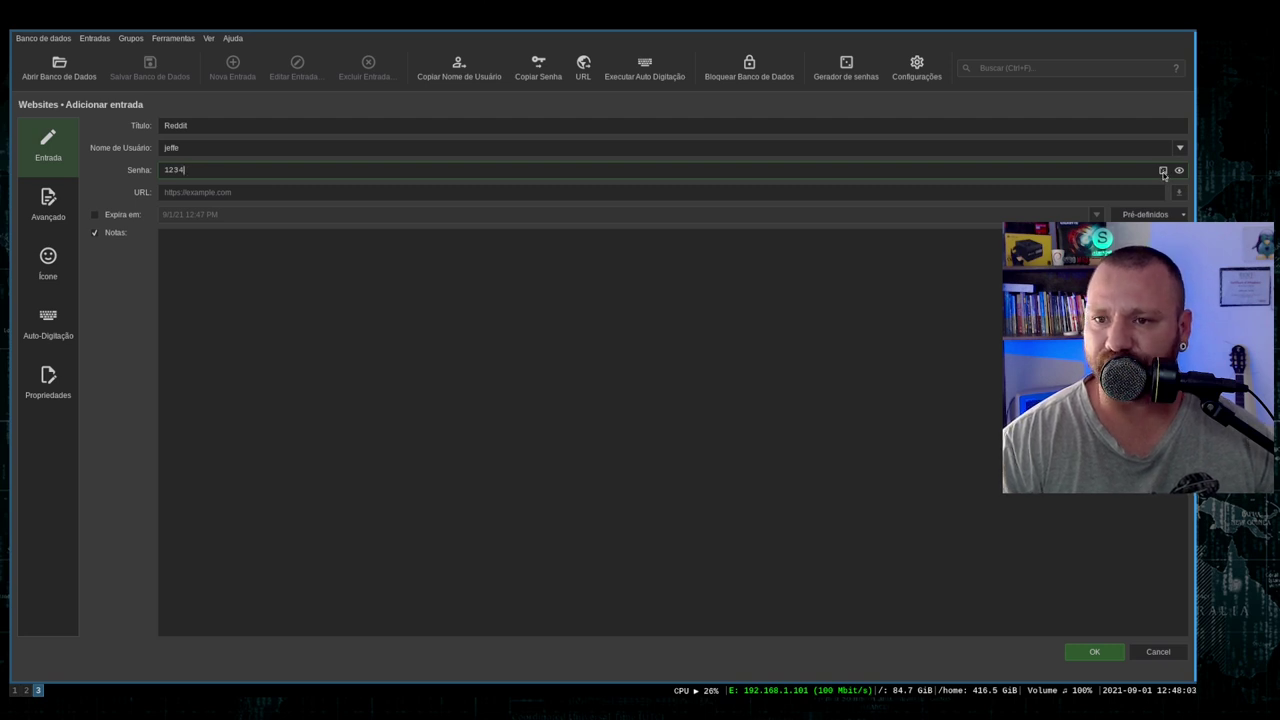
{"action": "left_click", "coordinate": [1163, 172]}
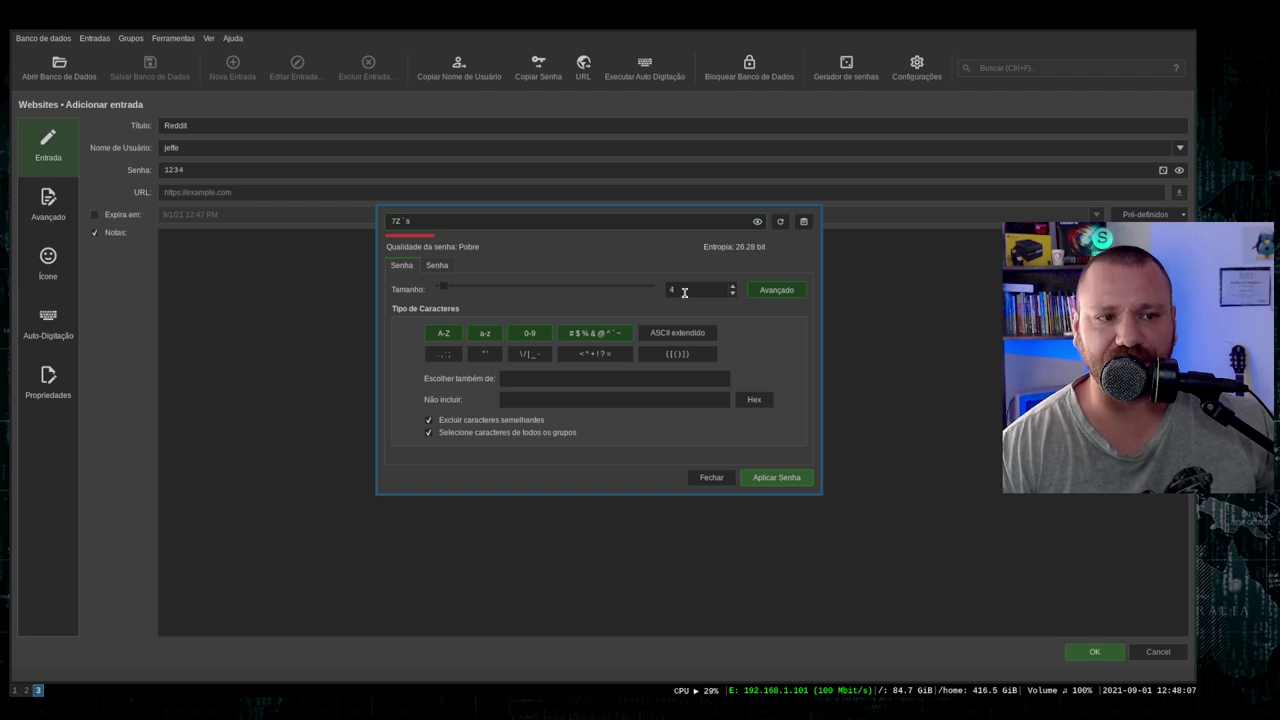
{"action": "left_click_drag", "start_coordinate": [443, 291], "coordinate": [472, 289]}
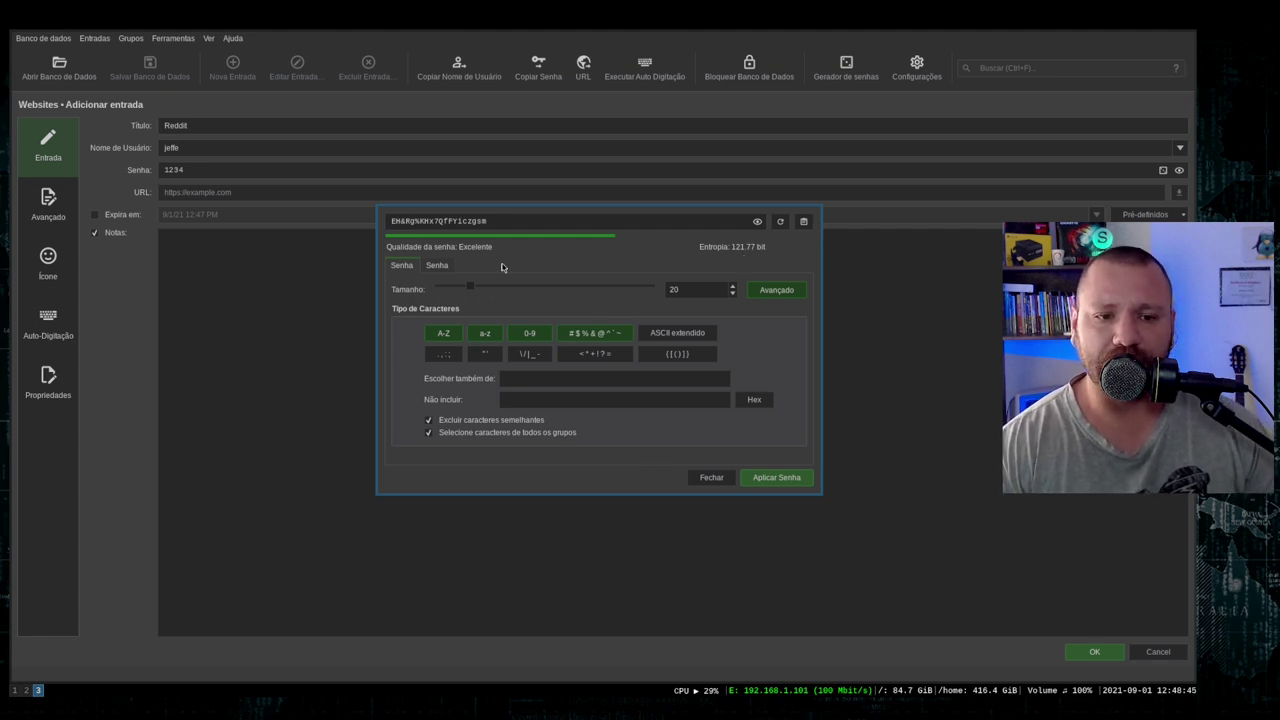
{"action": "left_click", "coordinate": [775, 291]}
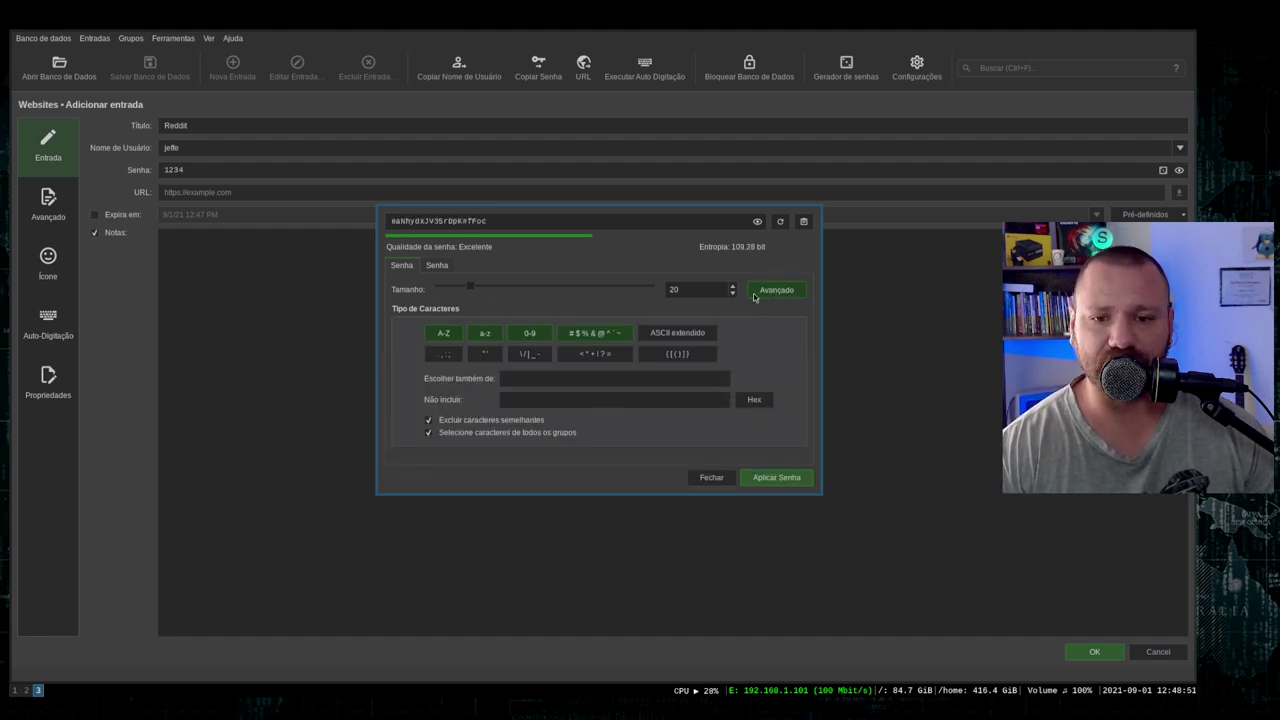
{"action": "left_click", "coordinate": [772, 289]}
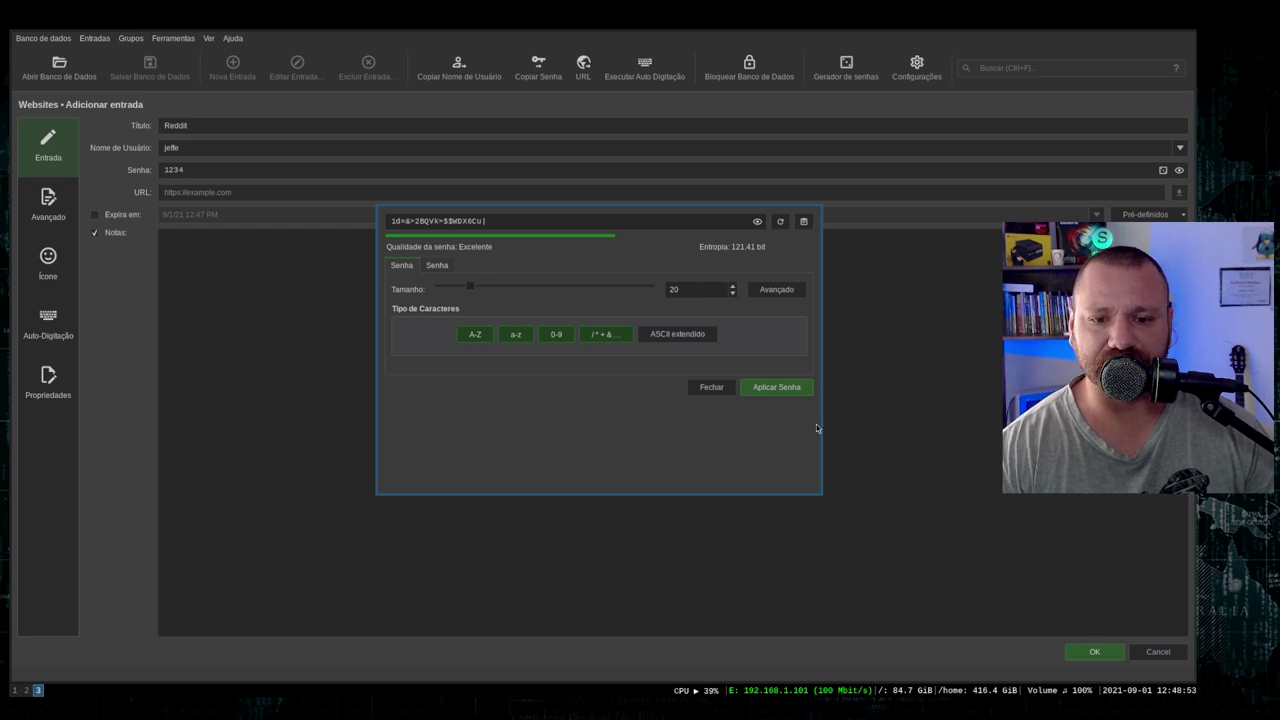
{"action": "left_click", "coordinate": [776, 390]}
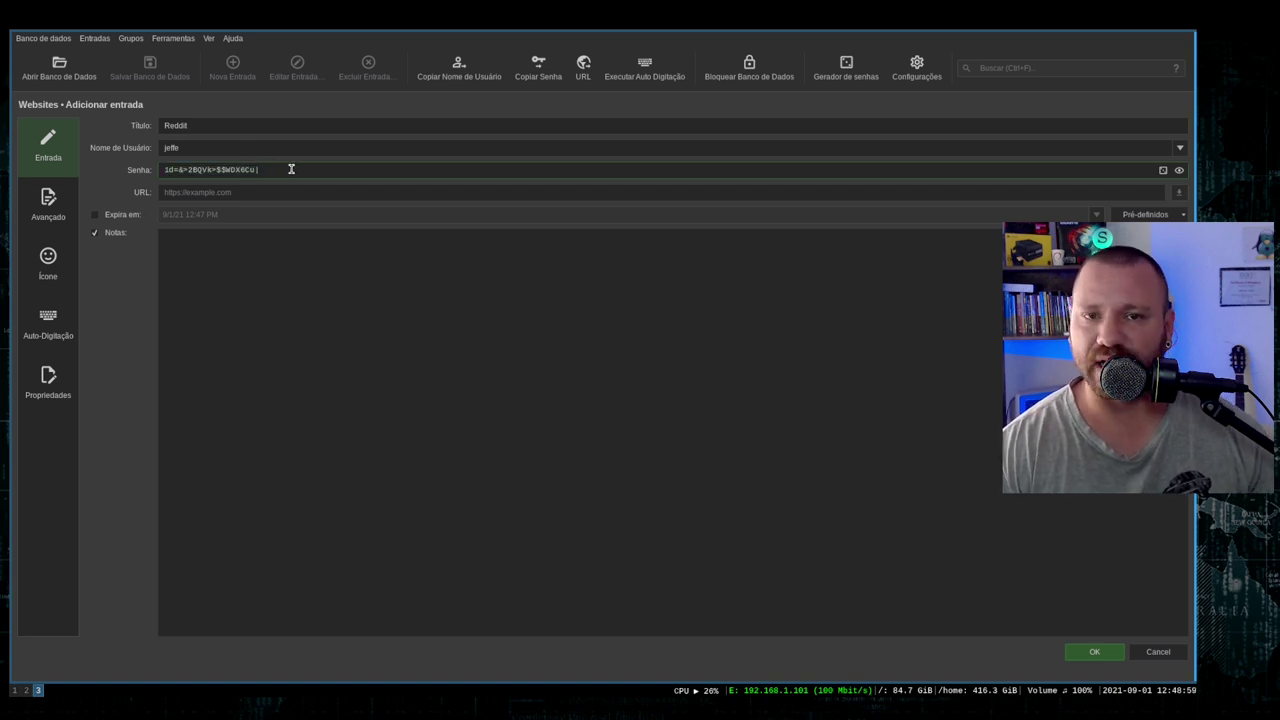
{"action": "left_click", "coordinate": [1179, 170]}
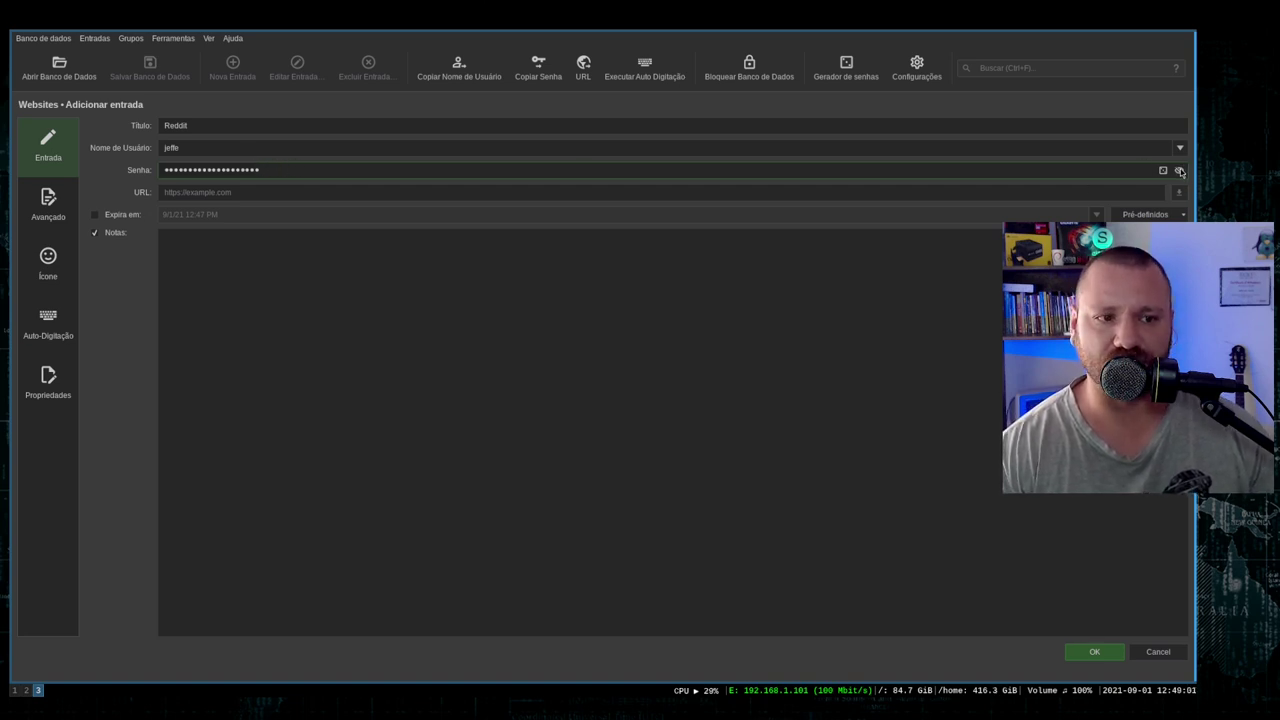
{"action": "left_click", "coordinate": [207, 193]}
{"action": "type", "text": "https://reddit.com"}
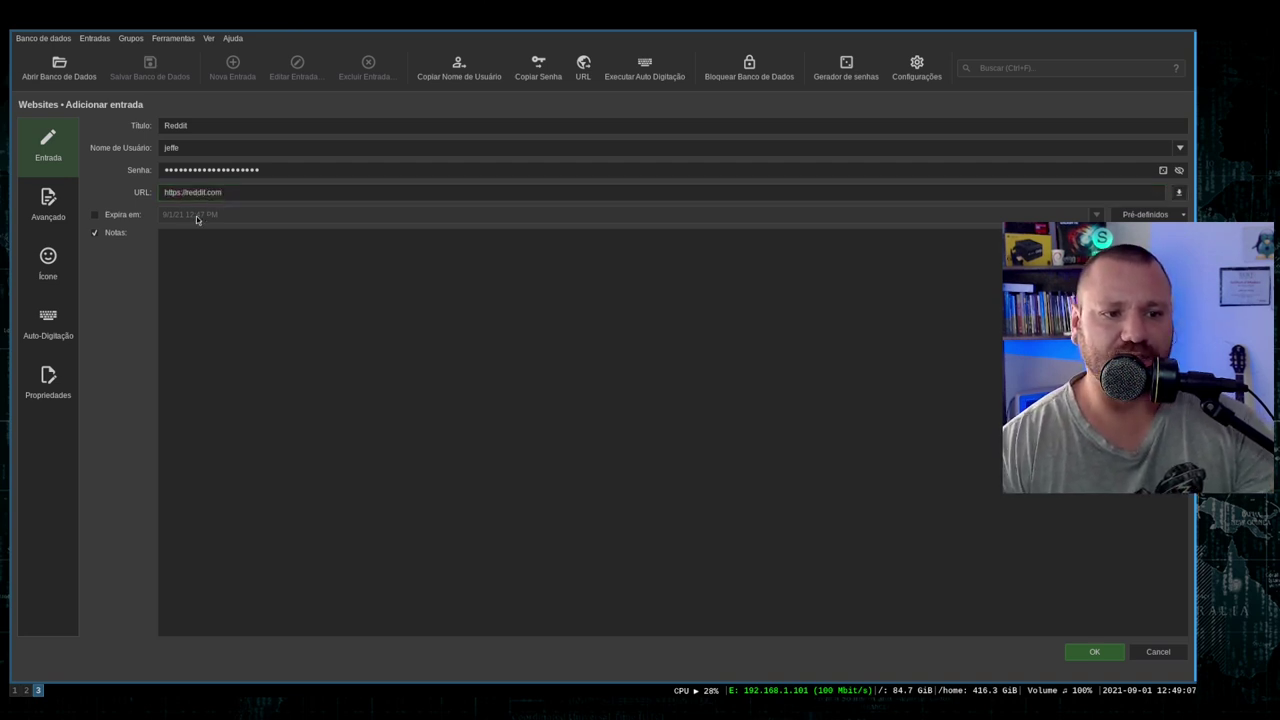
Enable expiry on the Reddit entry, set one year ahead to 9/1/22 12:49 PM
{"action": "left_click", "coordinate": [108, 218]}
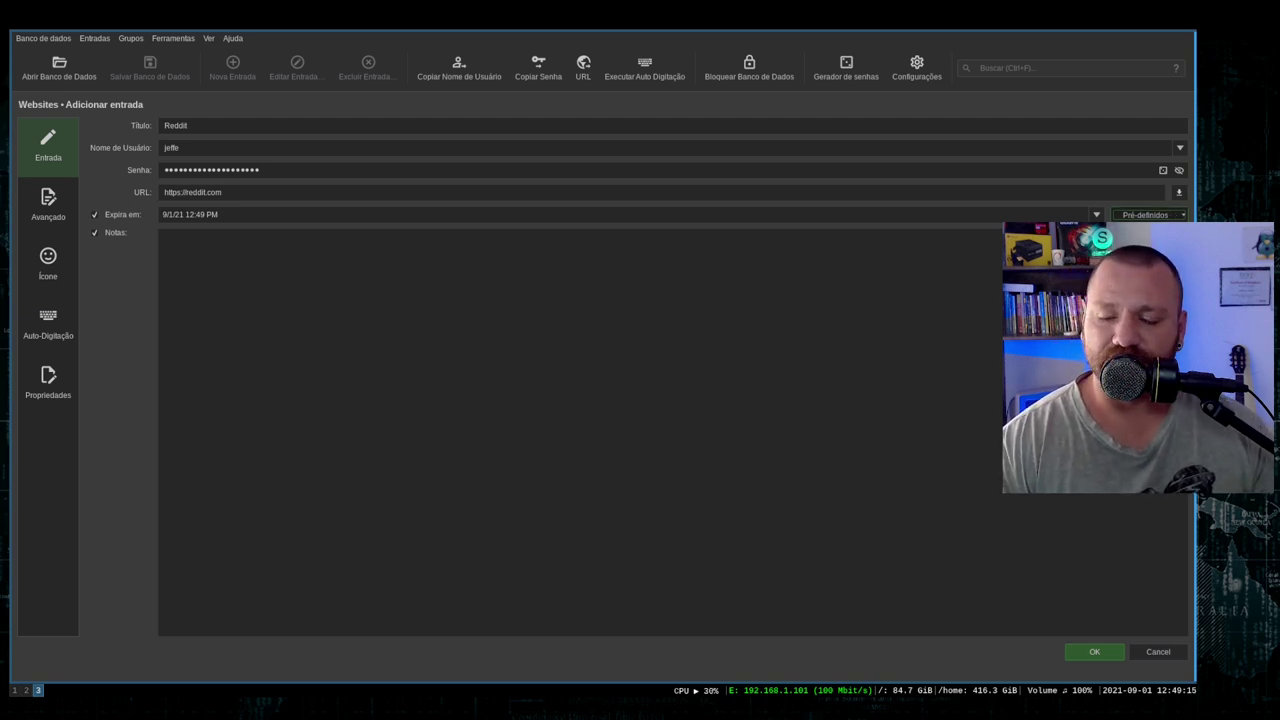
{"action": "left_click", "coordinate": [326, 270]}
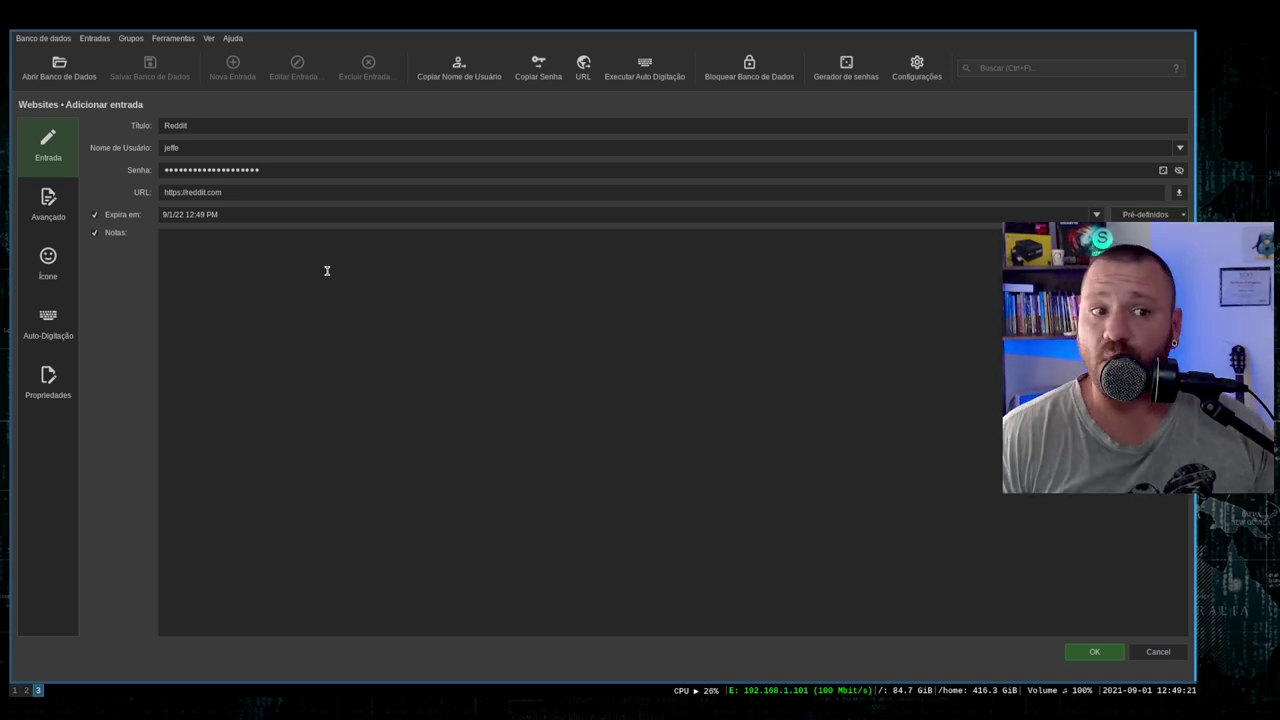
Turn expiry off, add the note 'Acesso ao reddit.com', and show the icon choices
{"action": "left_click", "coordinate": [95, 214]}
{"action": "left_click", "coordinate": [174, 270]}
{"action": "type", "text": "Acesso ao reddit.com"}
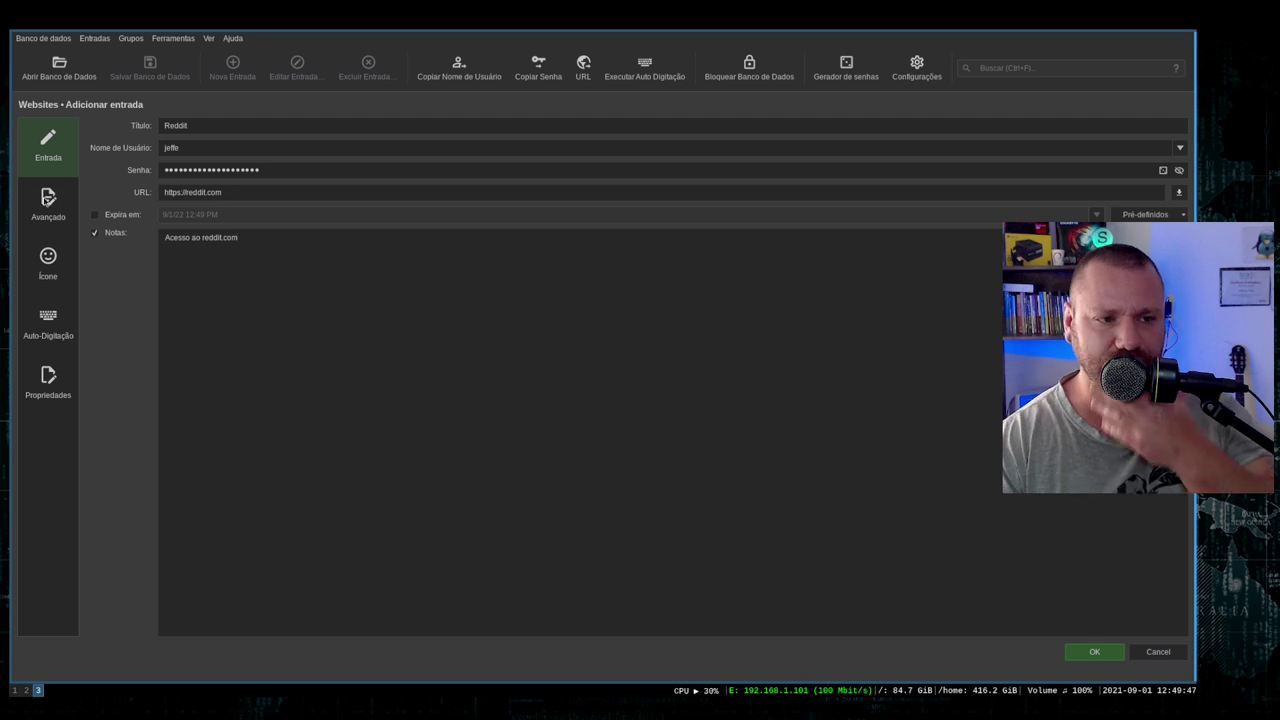
{"action": "left_click", "coordinate": [49, 266]}
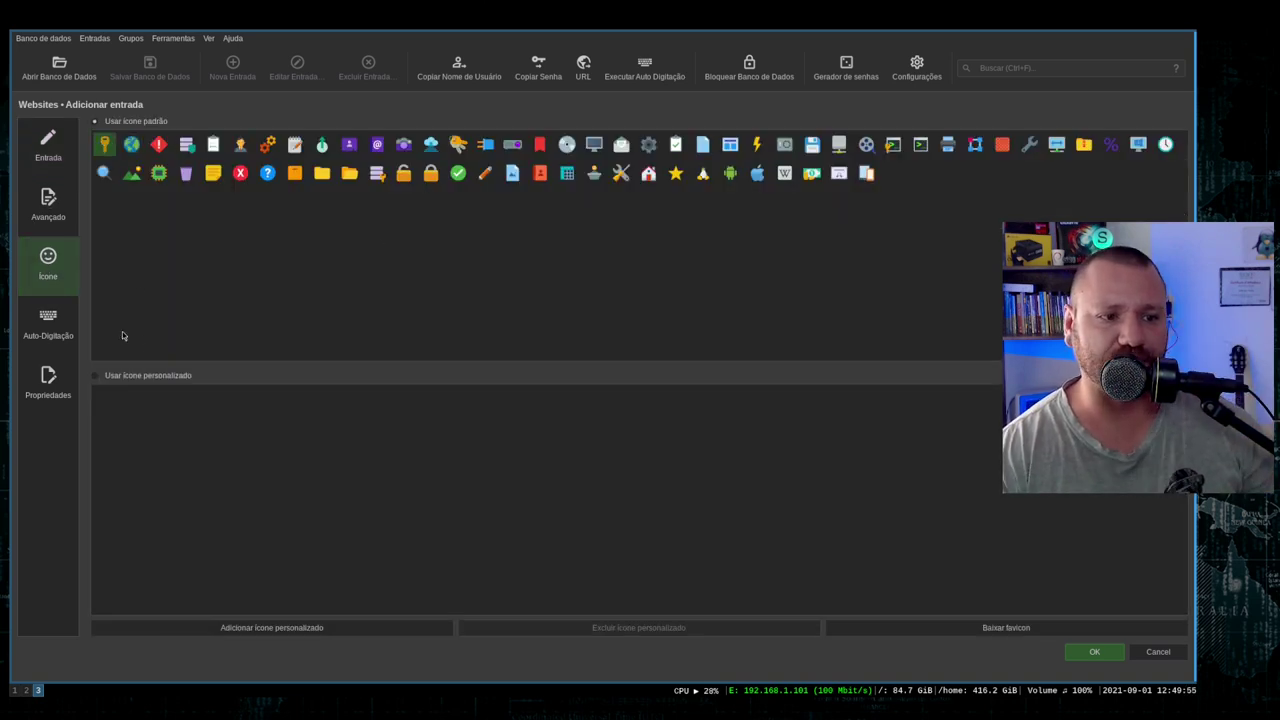
Review the Reddit entry's auto-type and properties pages, then save the entry
{"action": "left_click", "coordinate": [57, 330]}
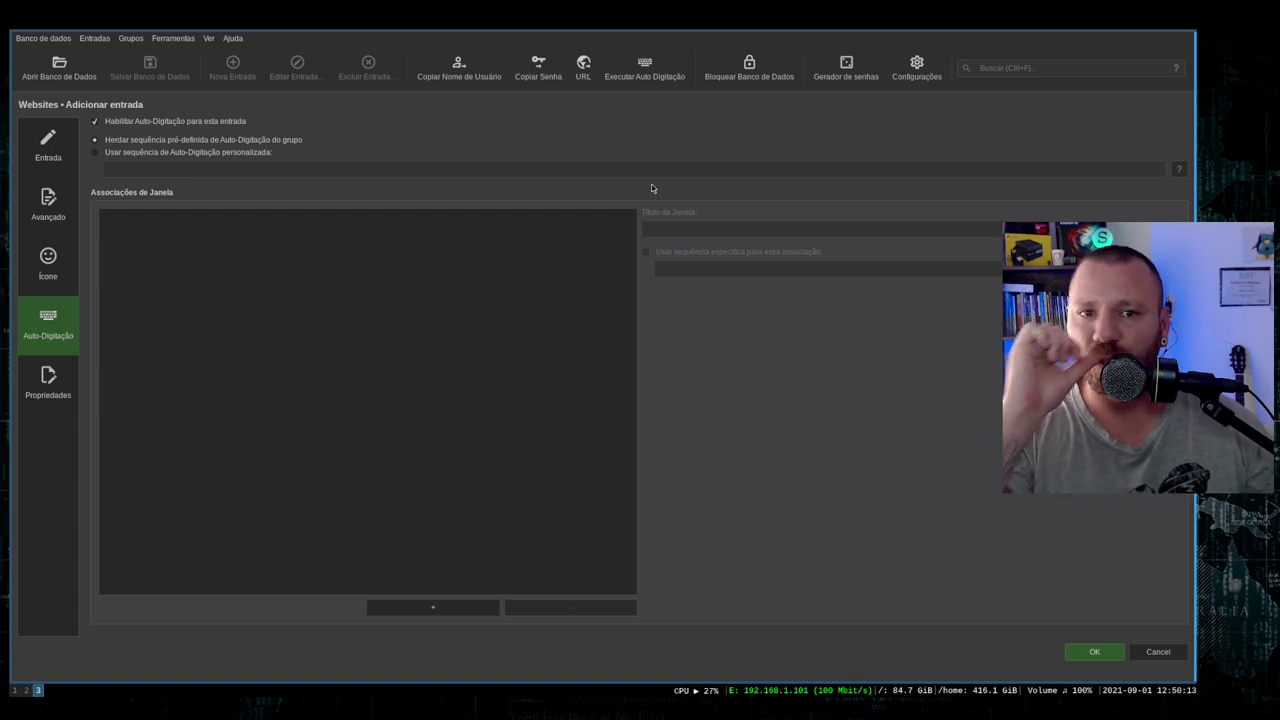
{"action": "left_click", "coordinate": [56, 380]}
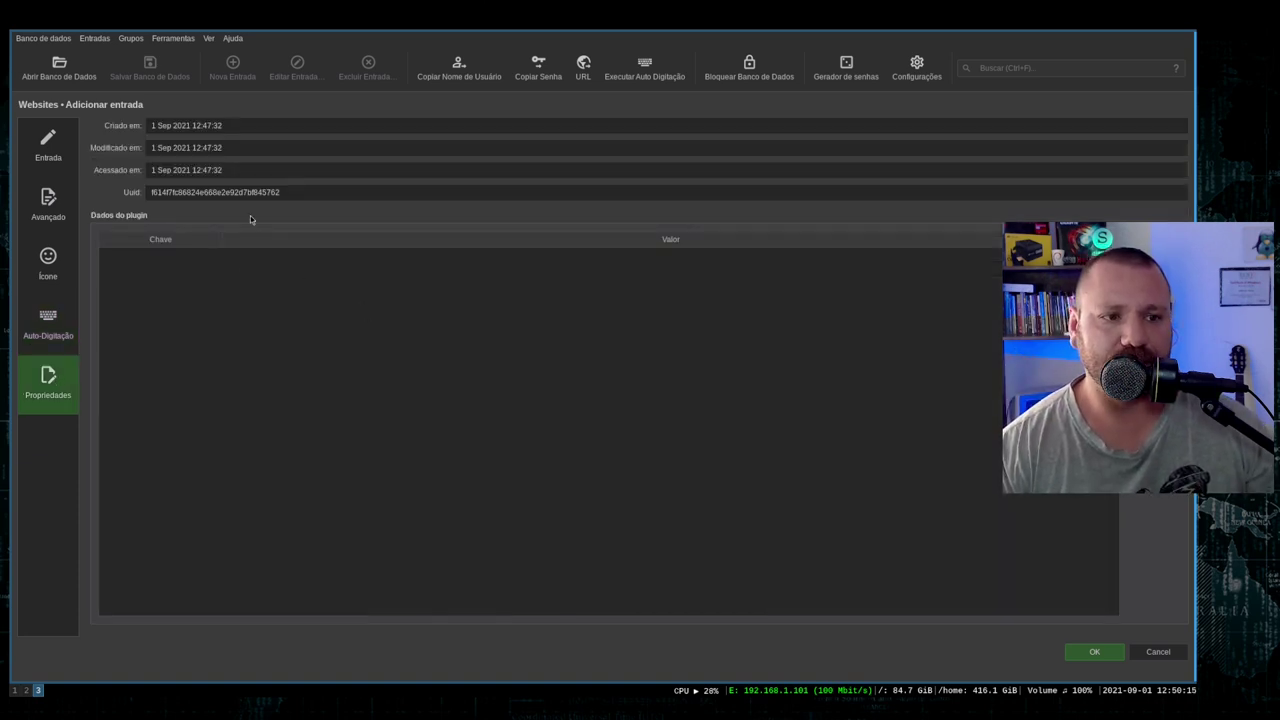
{"action": "left_click", "coordinate": [72, 147]}
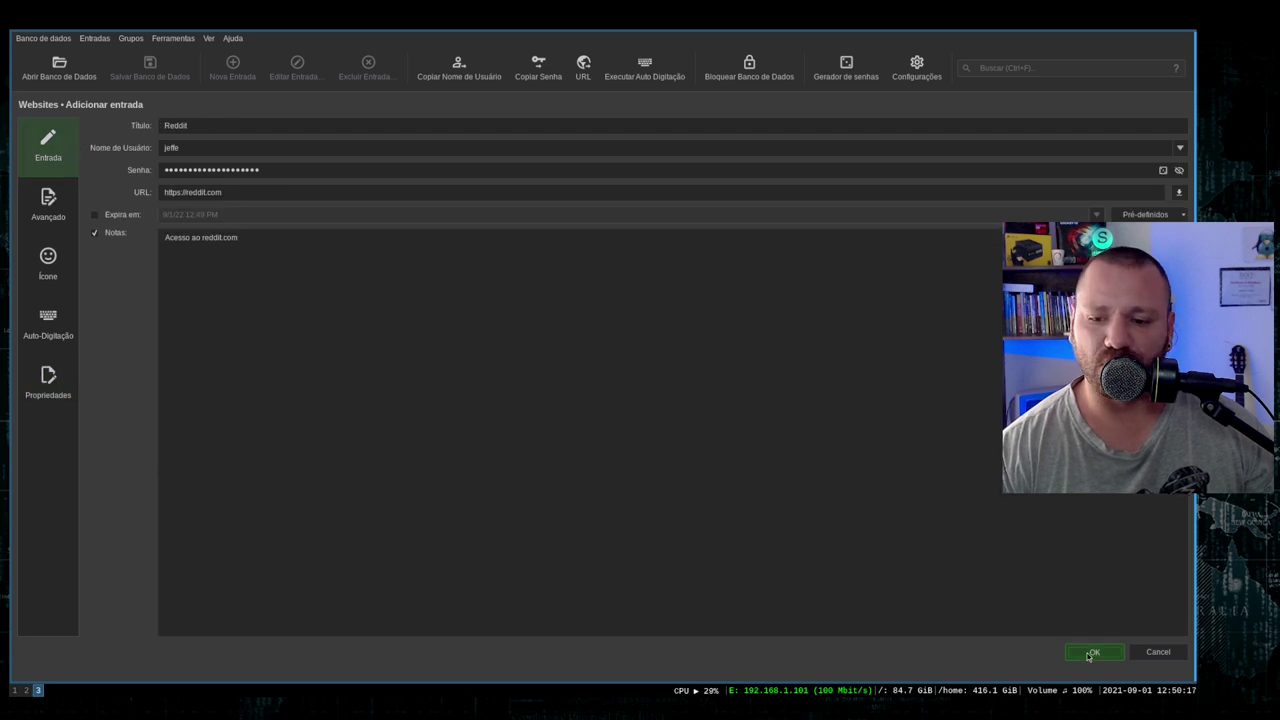
{"action": "left_click", "coordinate": [1094, 651]}
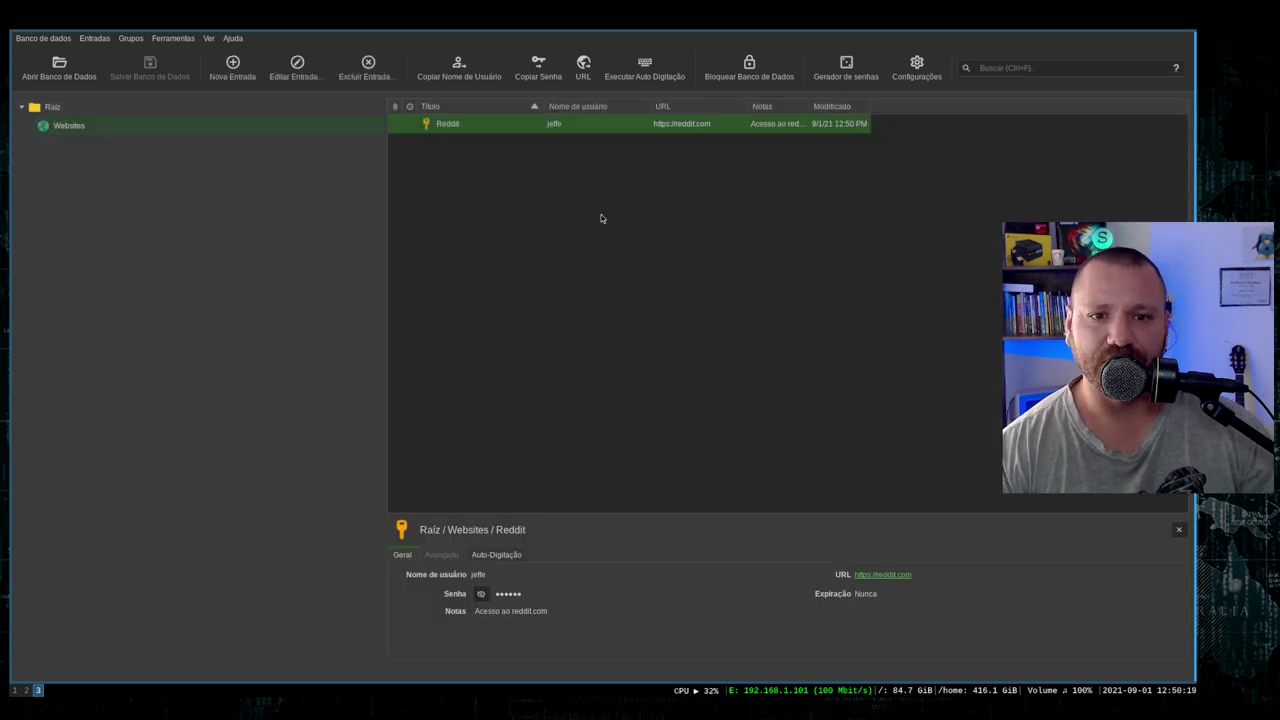
Open a terminal and launch nano on a new buffer
{"action": "key", "text": "super+Return"}
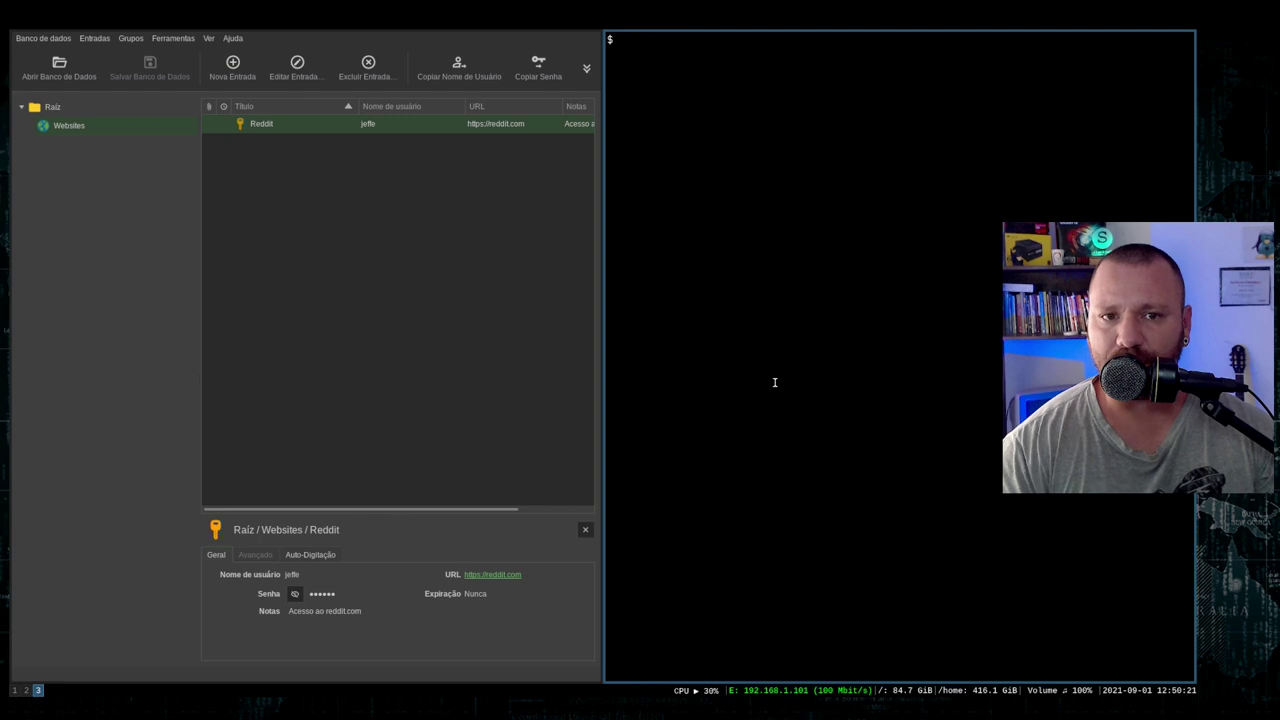
{"action": "key", "text": "Return"}
{"action": "key", "text": "Return"}
{"action": "key", "text": "Return"}
{"action": "type", "text": "nano"}
{"action": "key", "text": "Return"}
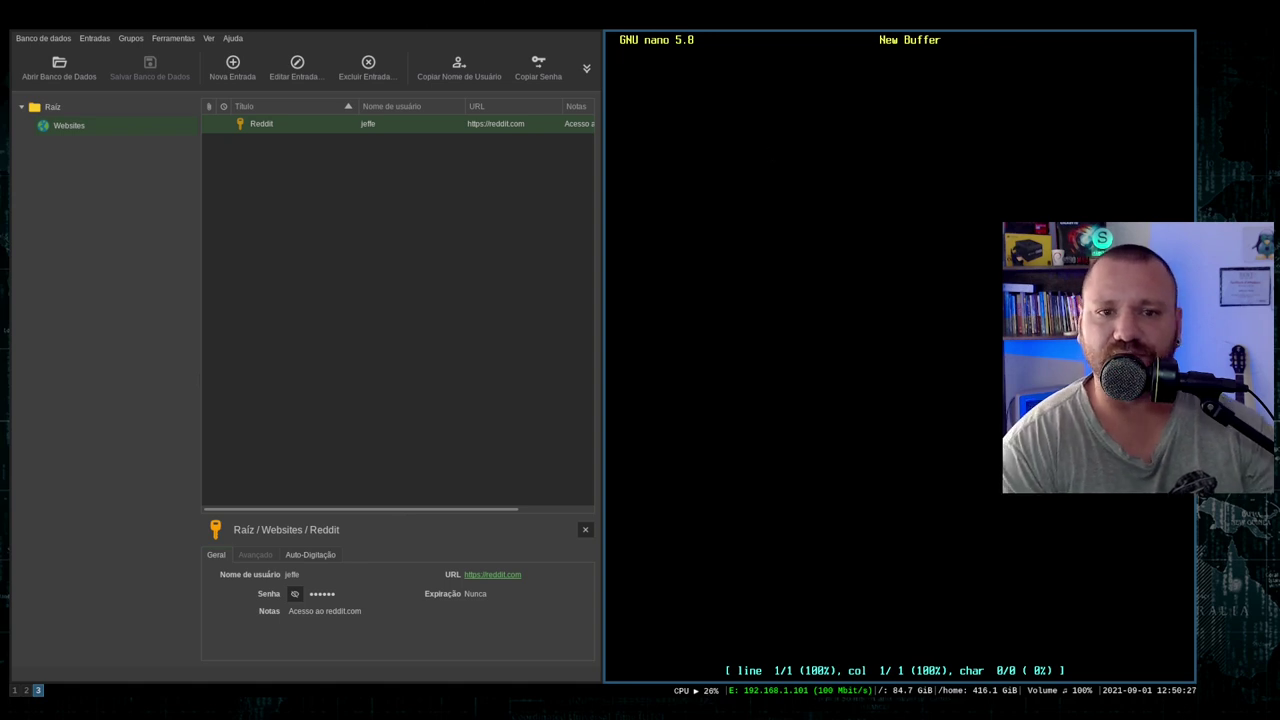
Type a 'User:' line with the username and a 'PASSWORD:' label below it in nano
{"action": "type", "text": "u"}
{"action": "key", "text": "BackSpace"}
{"action": "type", "text": "User: "}
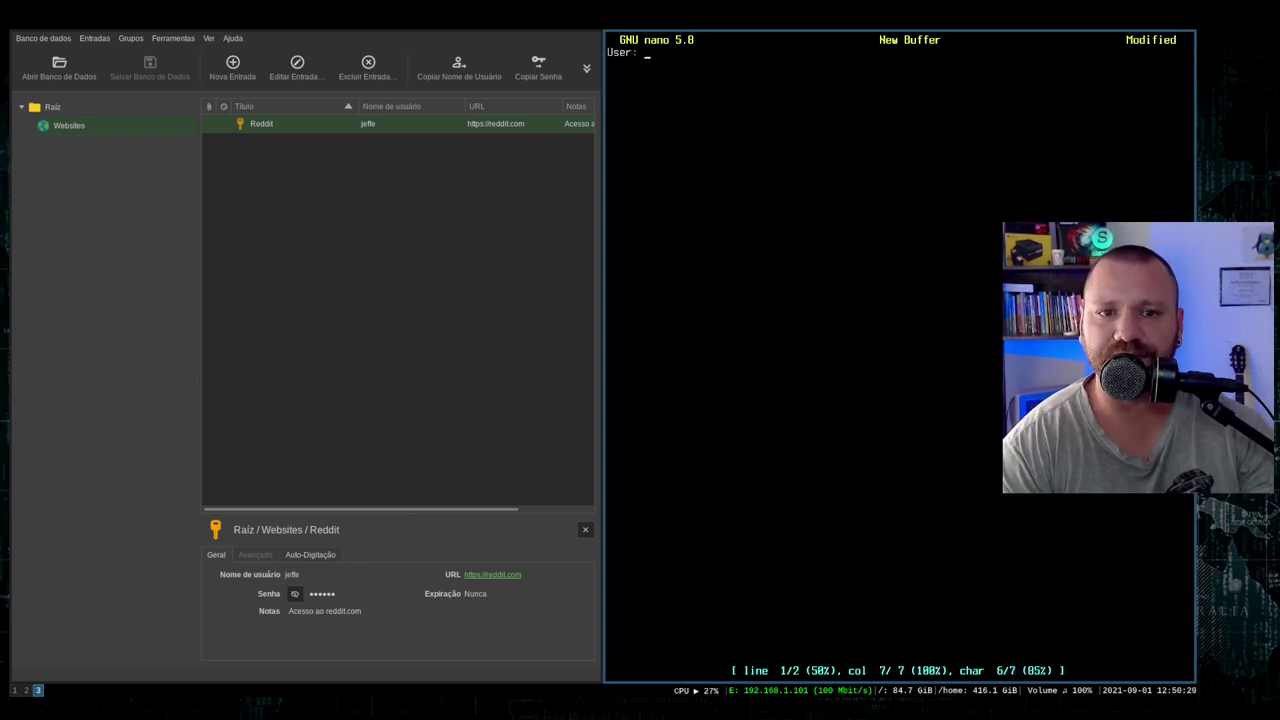
{"action": "type", "text": "jeff"}
{"action": "key", "text": "Return"}
{"action": "type", "text": "PASSWD:"}
{"action": "key", "text": "BackSpace"}
{"action": "key", "text": "BackSpace"}
{"action": "type", "text": "ORD"}
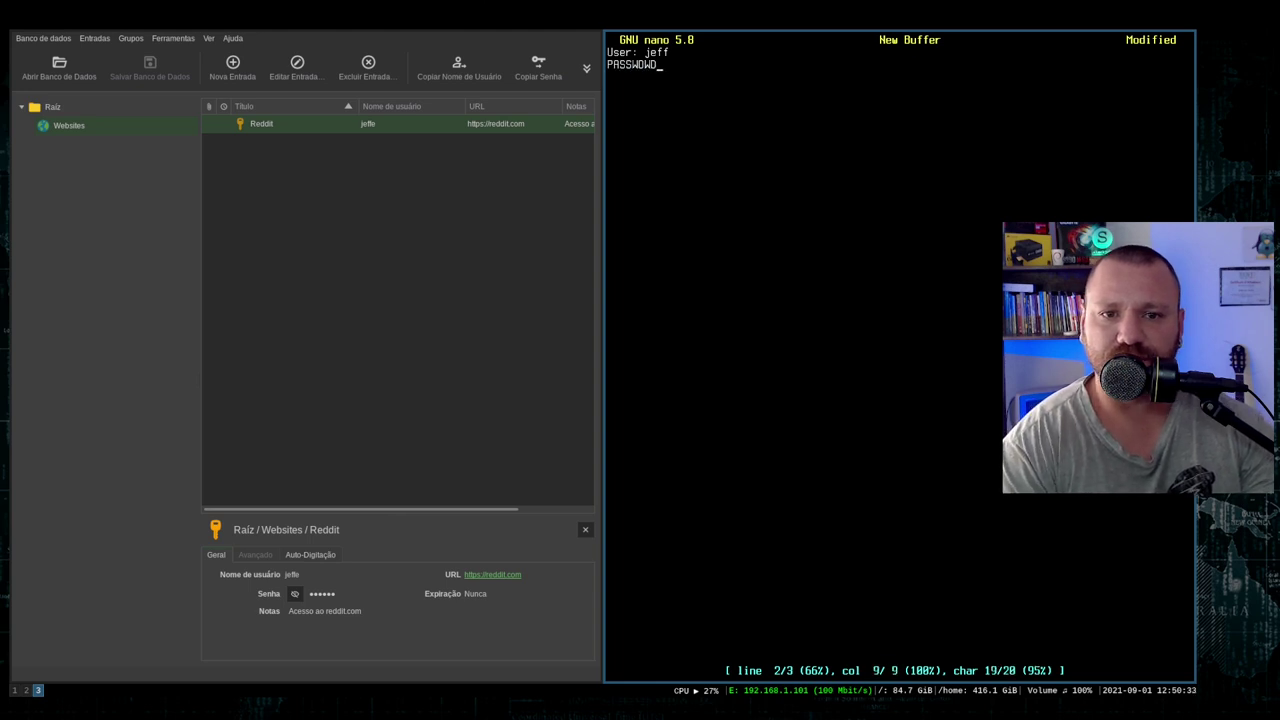
{"action": "key", "text": "BackSpace"}
{"action": "type", "text": ":"}
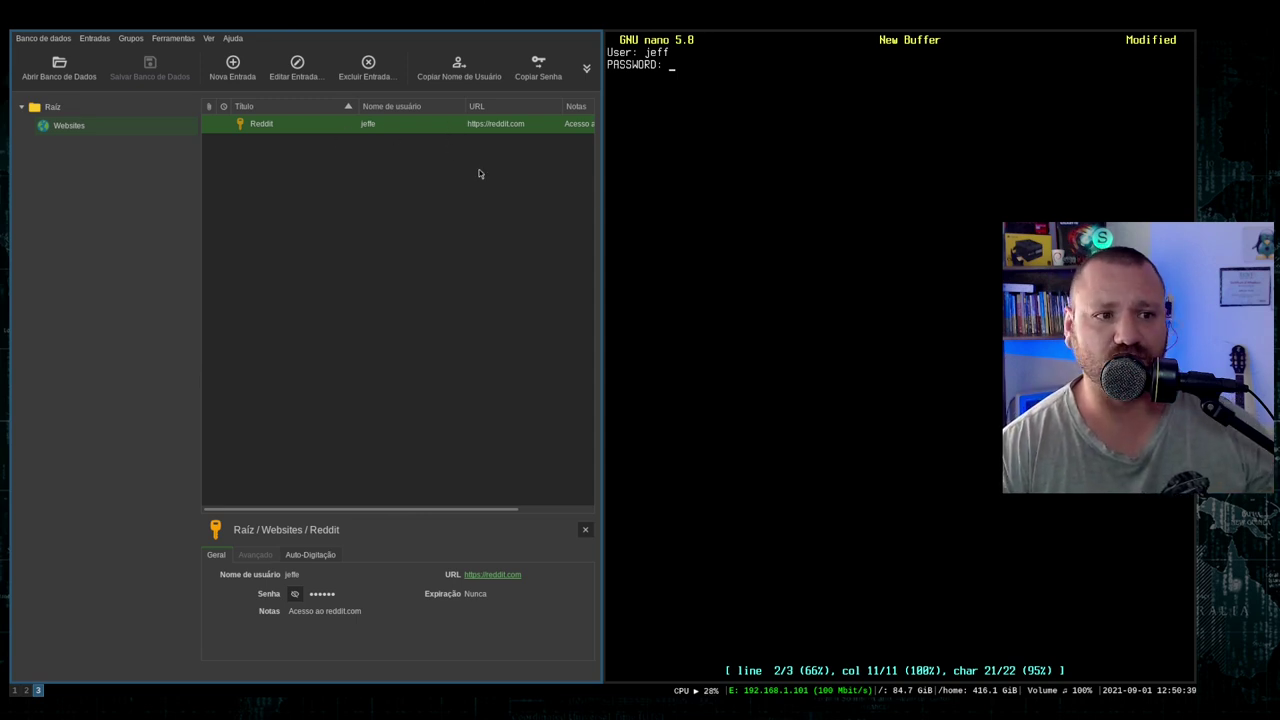
Auto-type the Reddit login into nano, then cut the auto-typed line with Ctrl+K
{"action": "left_click", "coordinate": [587, 70]}
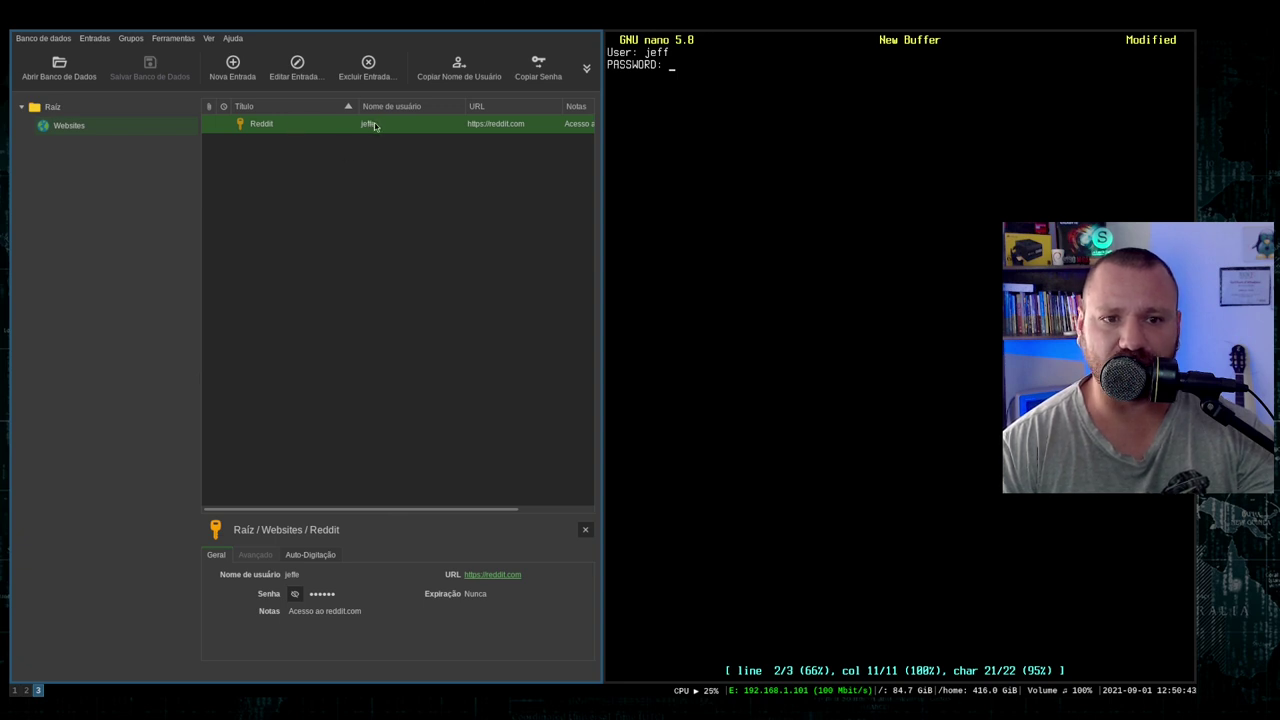
{"action": "left_click", "coordinate": [588, 70]}
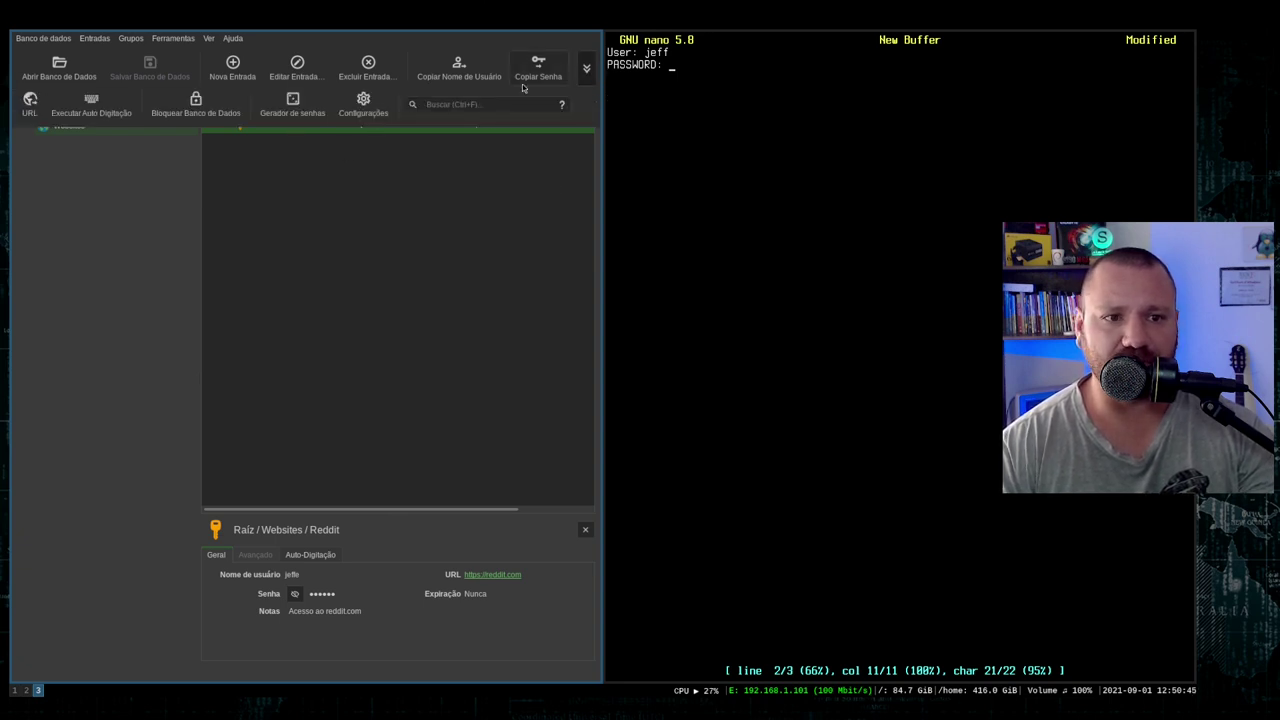
{"action": "left_click", "coordinate": [80, 114]}
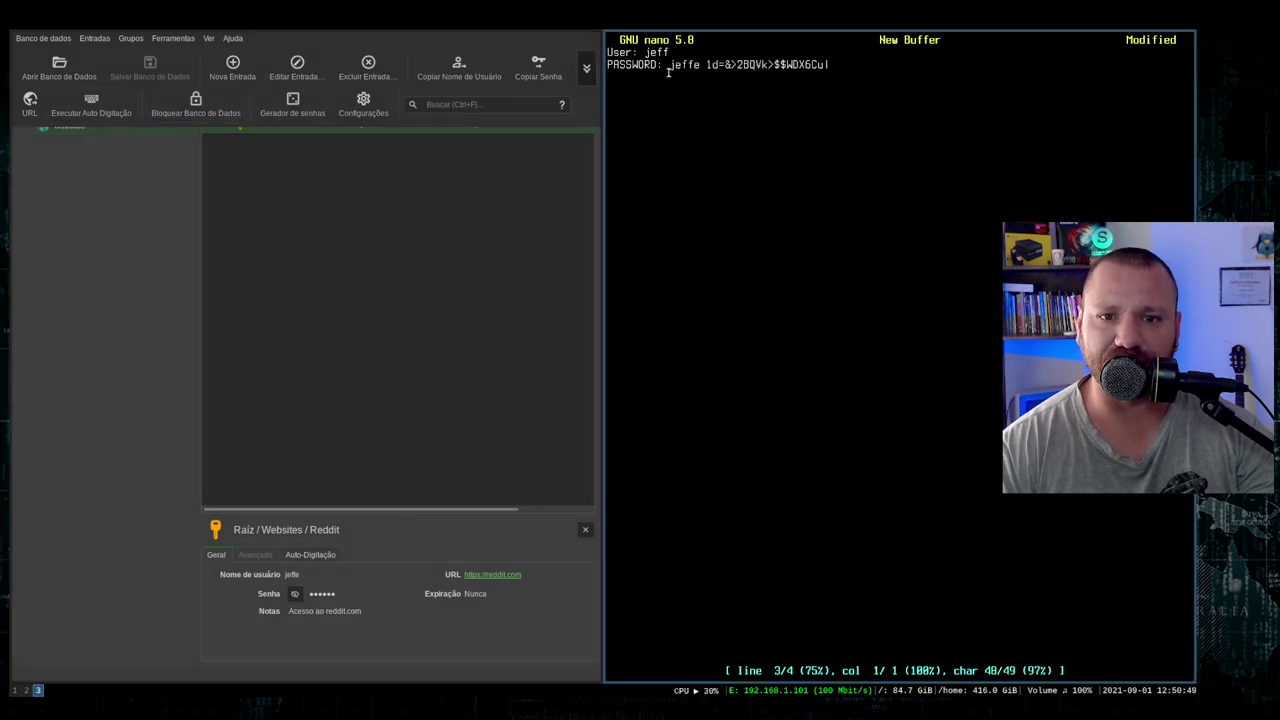
{"action": "left_click_drag", "start_coordinate": [671, 64], "coordinate": [697, 64]}
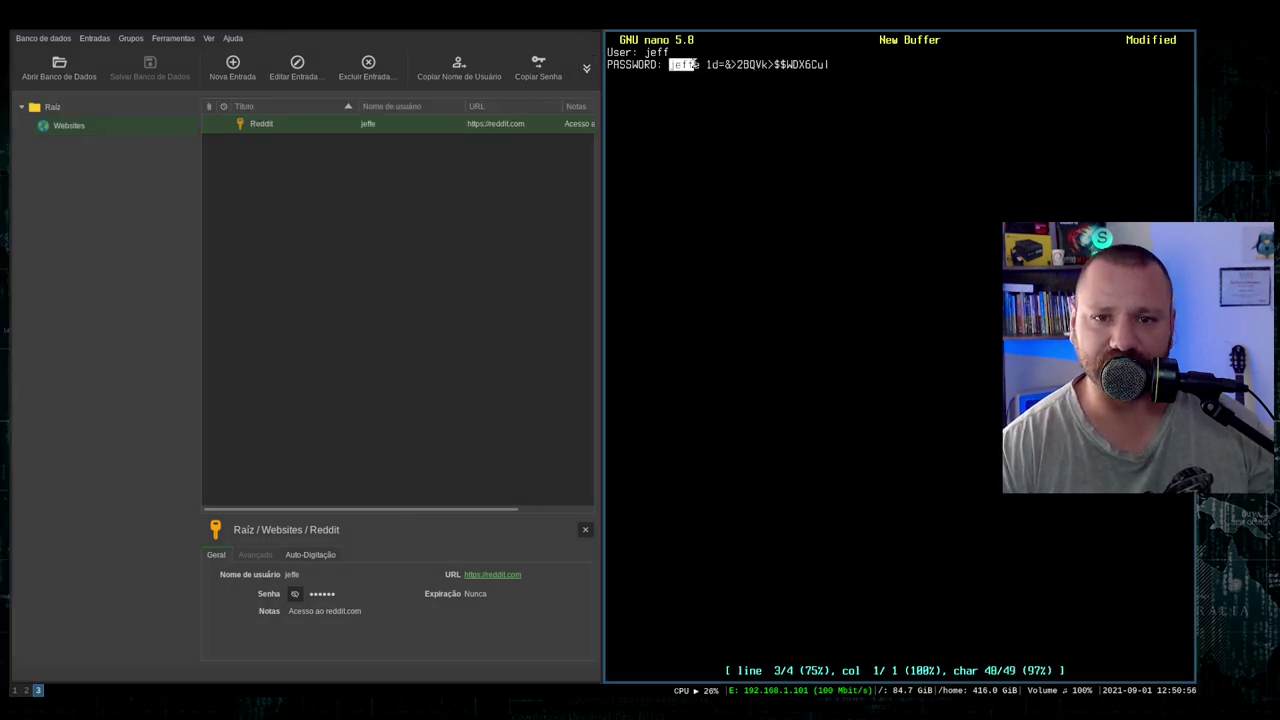
{"action": "key", "text": "ctrl+k"}
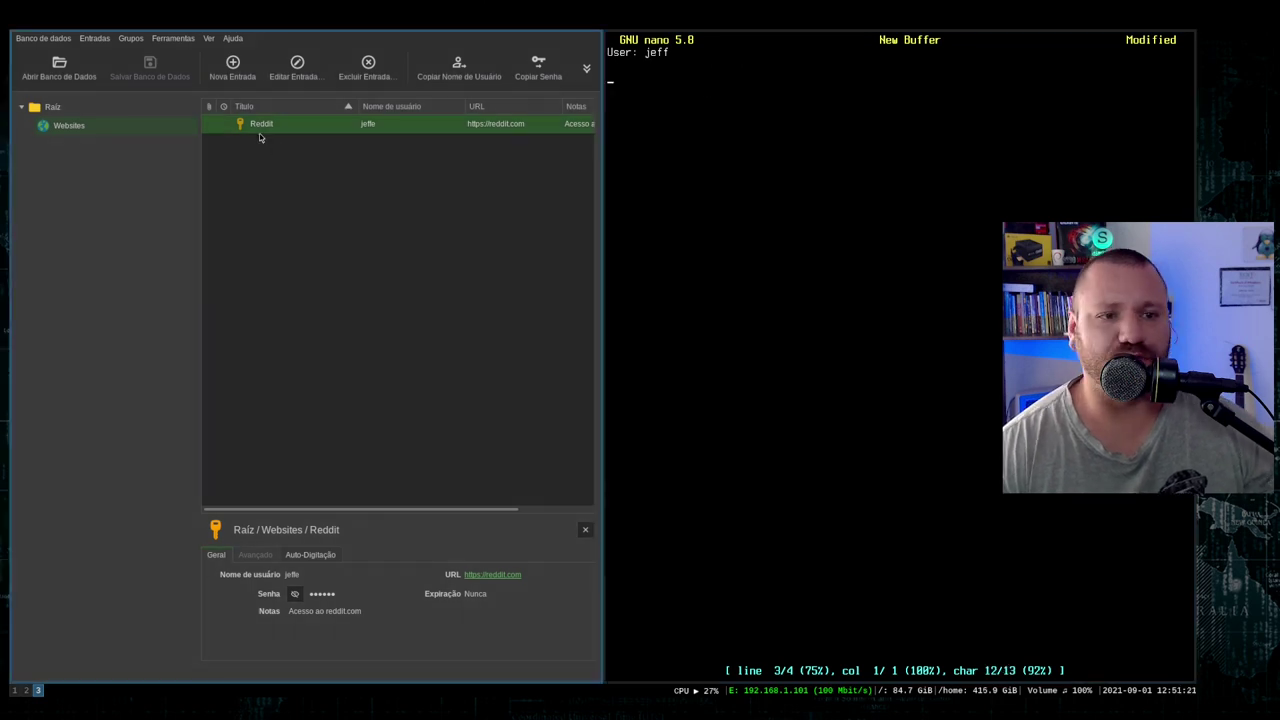
{"action": "double_click", "coordinate": [266, 124]}
Set the Reddit entry's custom auto-type sequence to {PASSWORD}{ENTER}, apply, and close the editor
{"action": "left_click", "coordinate": [58, 214]}
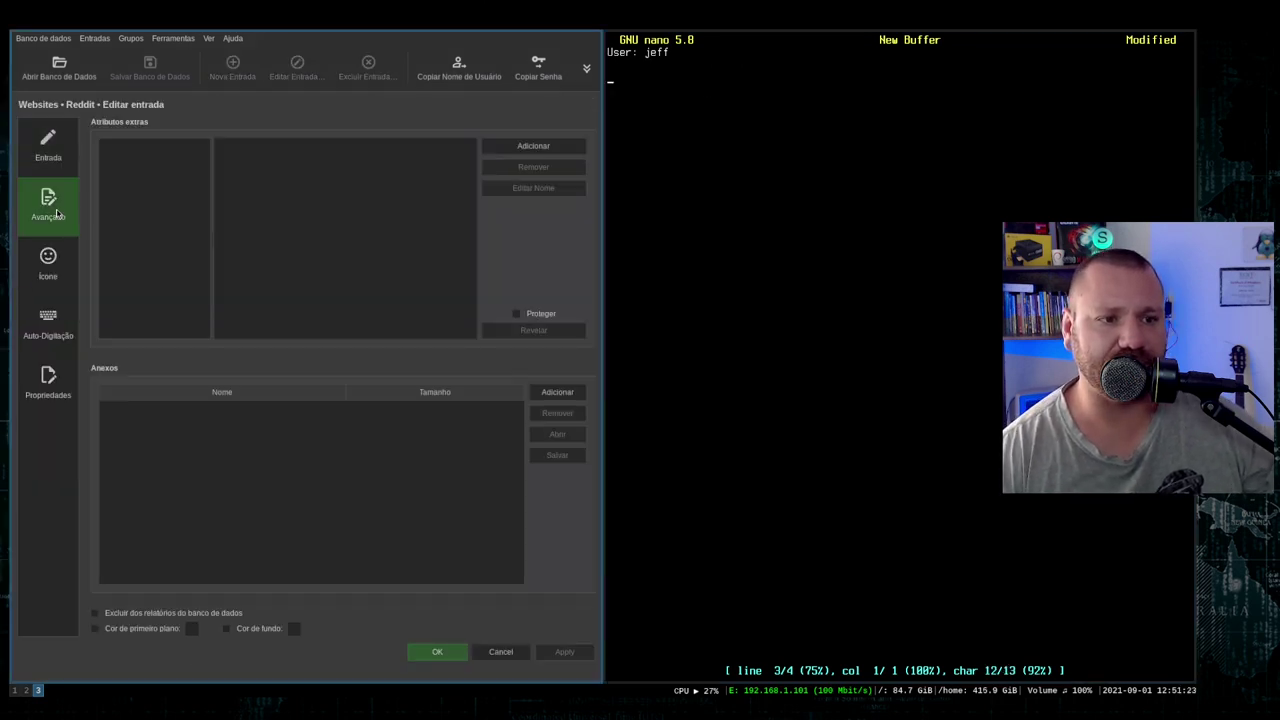
{"action": "left_click", "coordinate": [67, 333]}
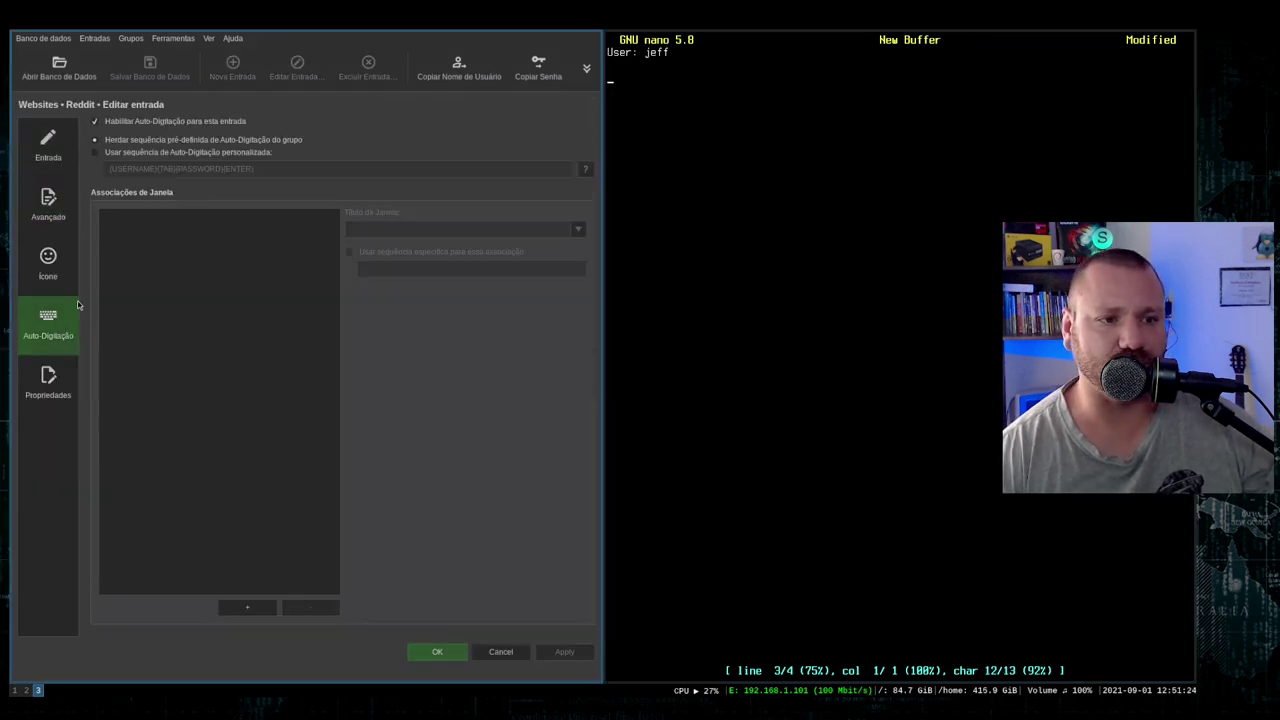
{"action": "left_click", "coordinate": [113, 155]}
{"action": "left_click_drag", "start_coordinate": [109, 170], "coordinate": [257, 168]}
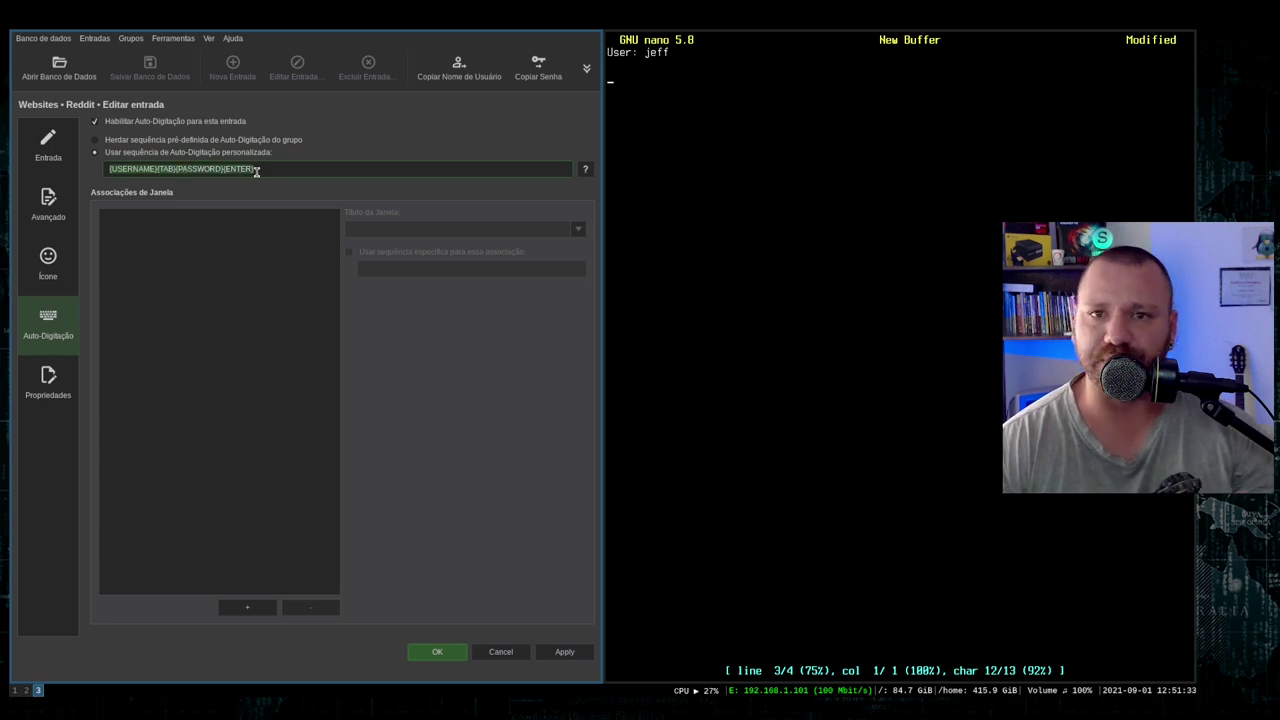
{"action": "left_click_drag", "start_coordinate": [108, 169], "coordinate": [193, 168]}
{"action": "key", "text": "Delete"}
{"action": "left_click", "coordinate": [224, 169]}
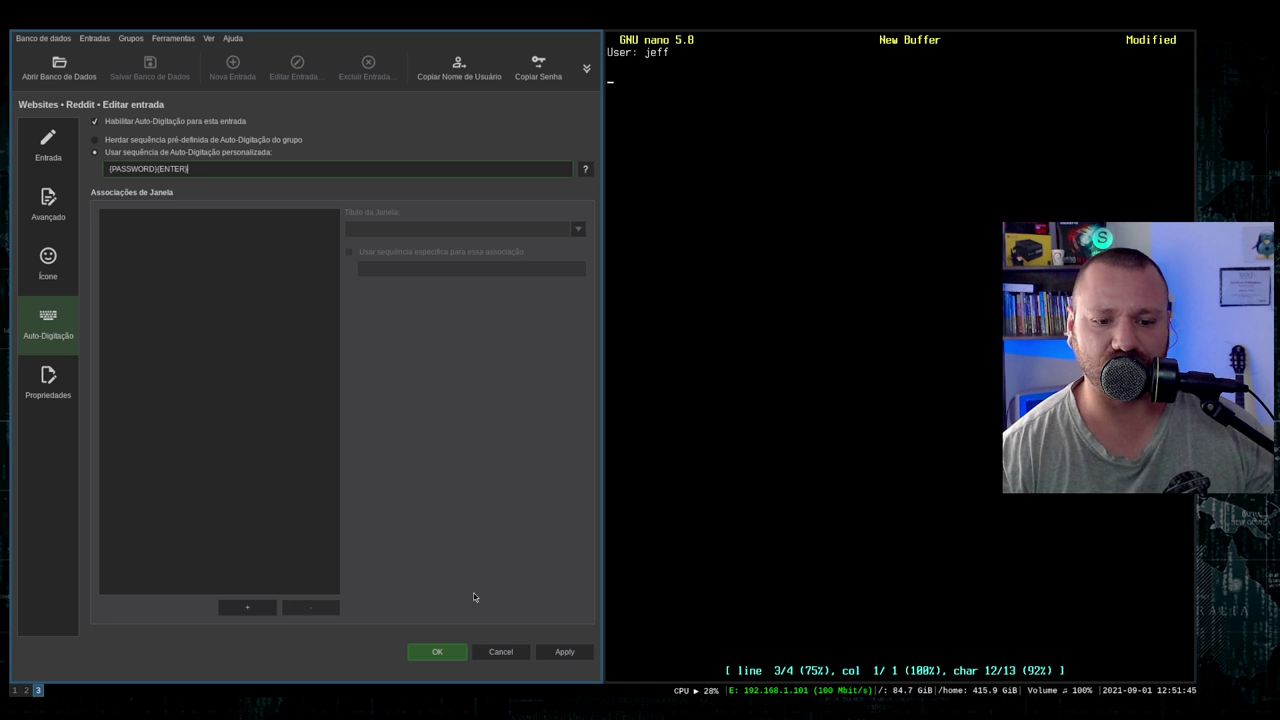
{"action": "left_click", "coordinate": [565, 652]}
{"action": "left_click", "coordinate": [437, 652]}
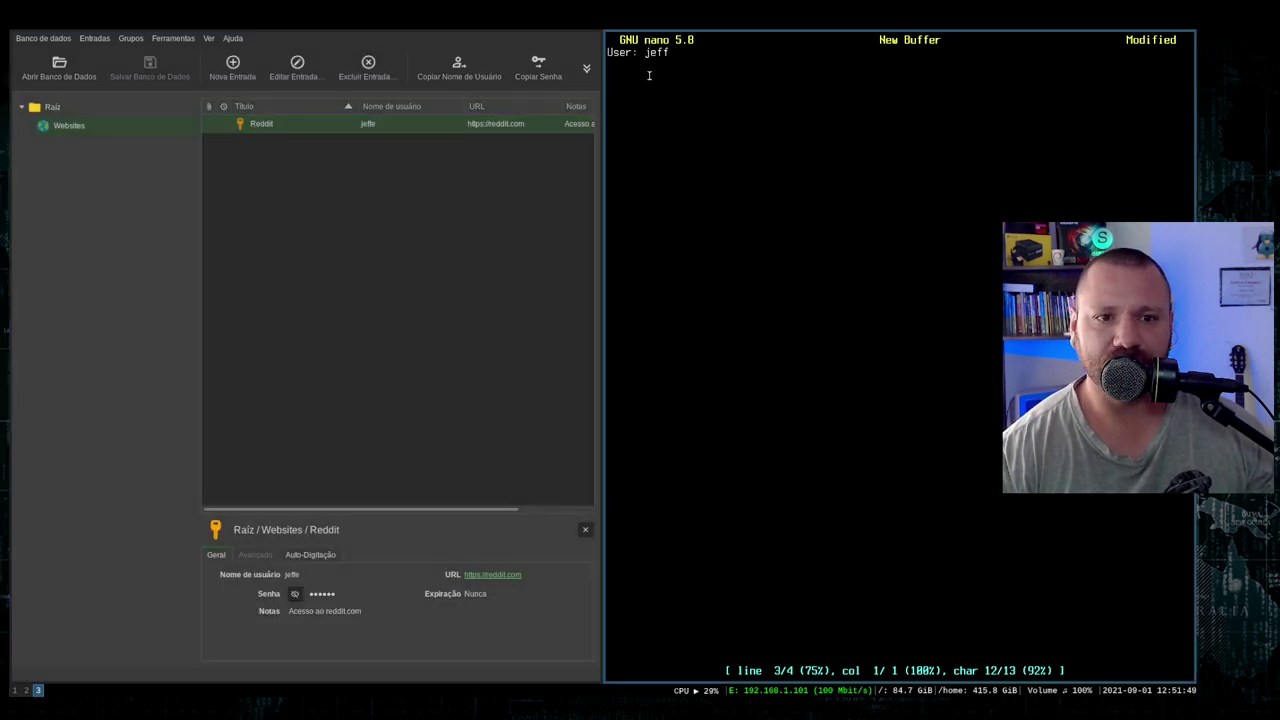
Type 'PASSWORD:' in nano and auto-type the Reddit password after it, then add a new line
{"action": "type", "text": "PASSWORD:"}
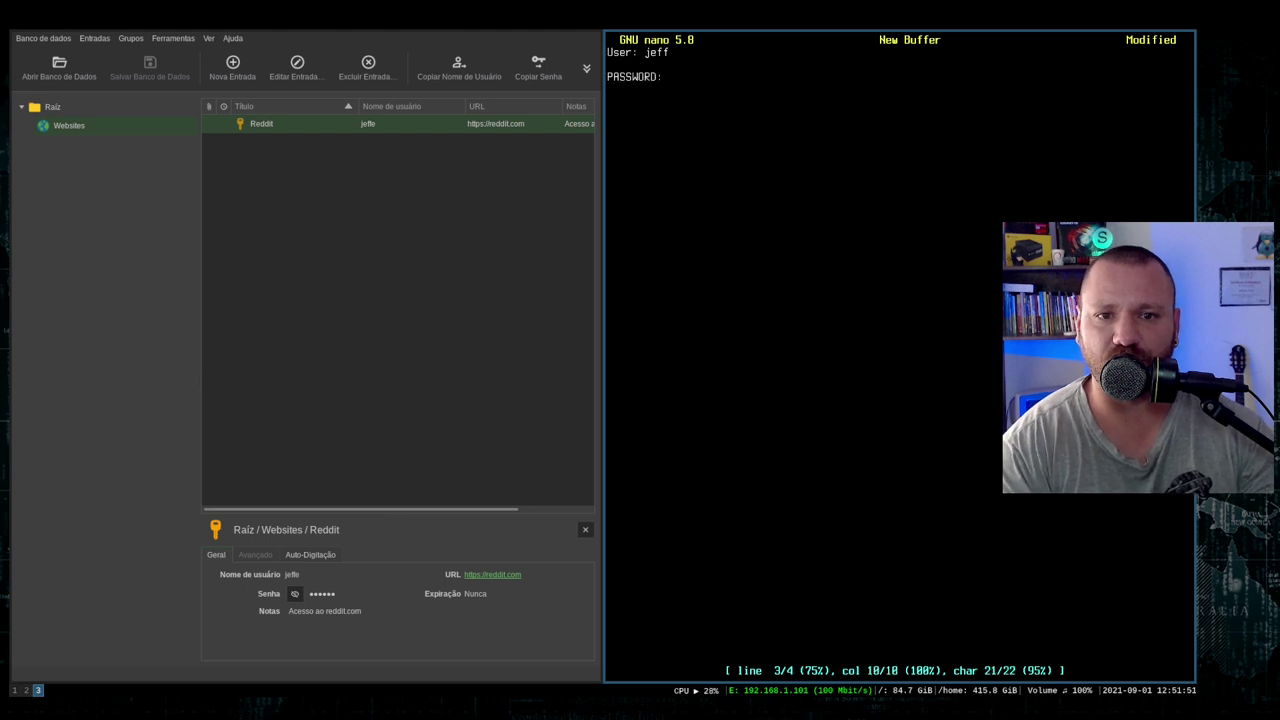
{"action": "left_click", "coordinate": [586, 68]}
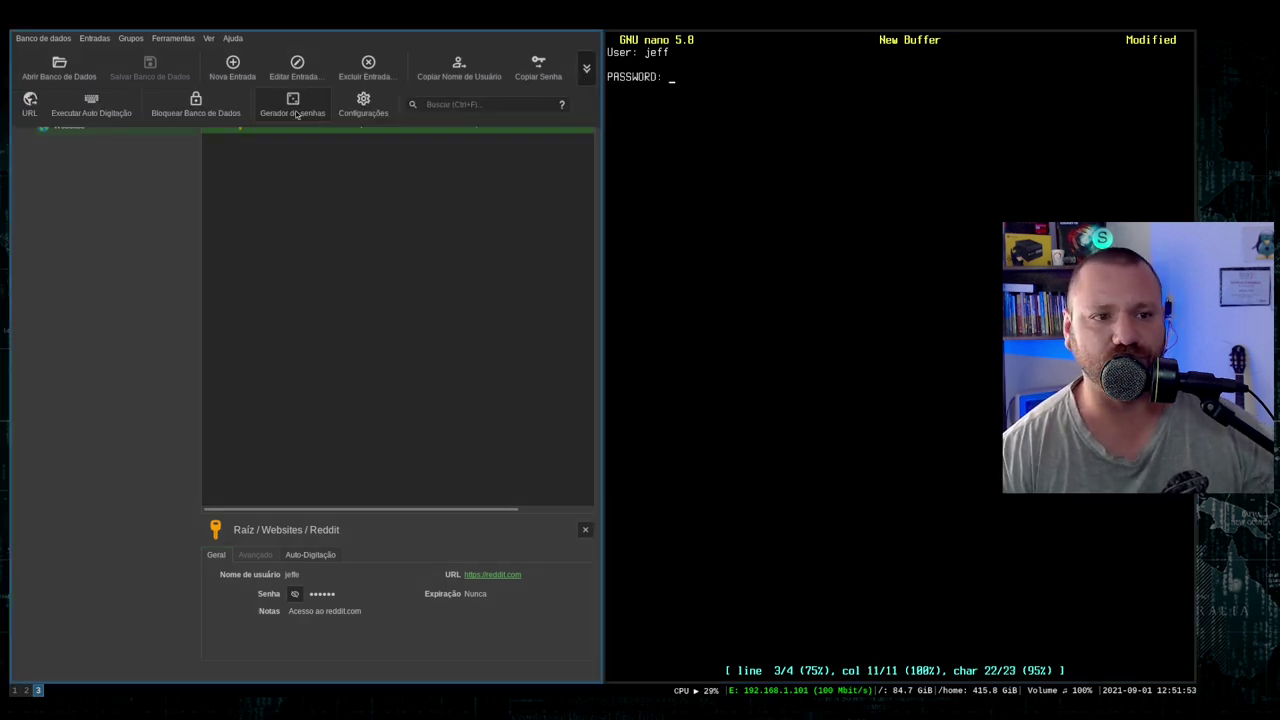
{"action": "left_click", "coordinate": [97, 115]}
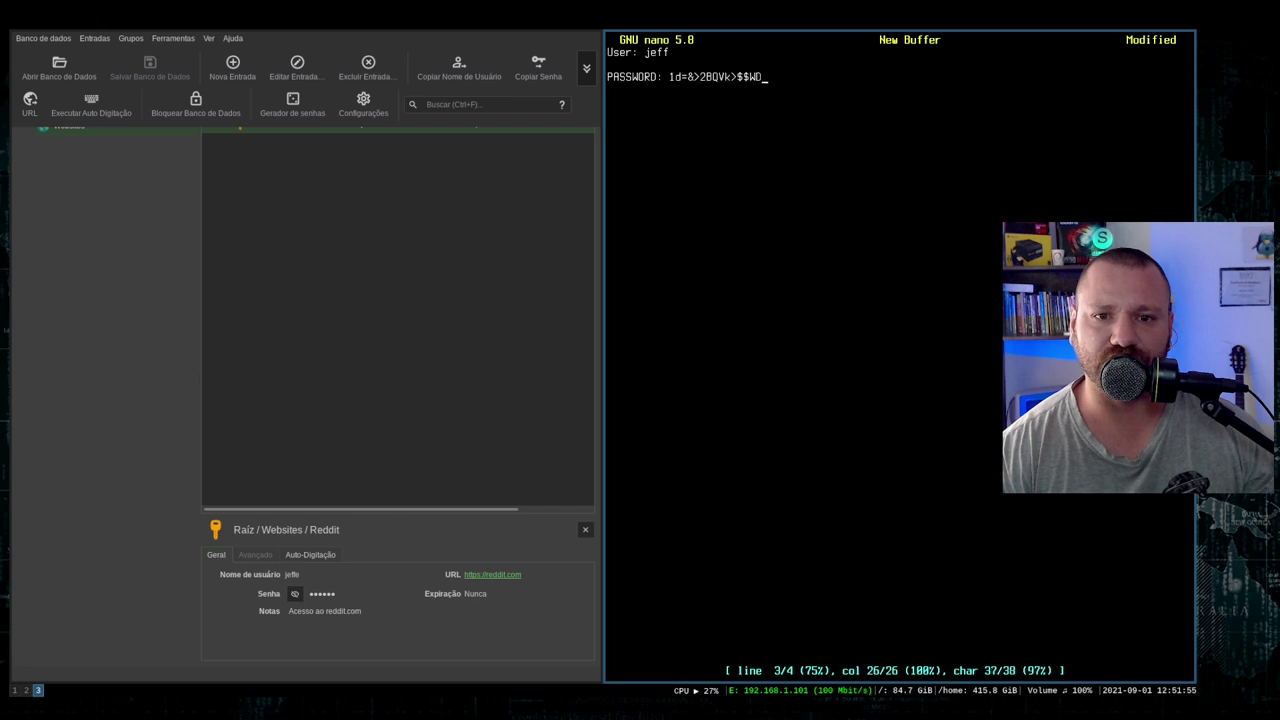
{"action": "double_click", "coordinate": [667, 76]}
{"action": "left_click", "coordinate": [702, 74]}
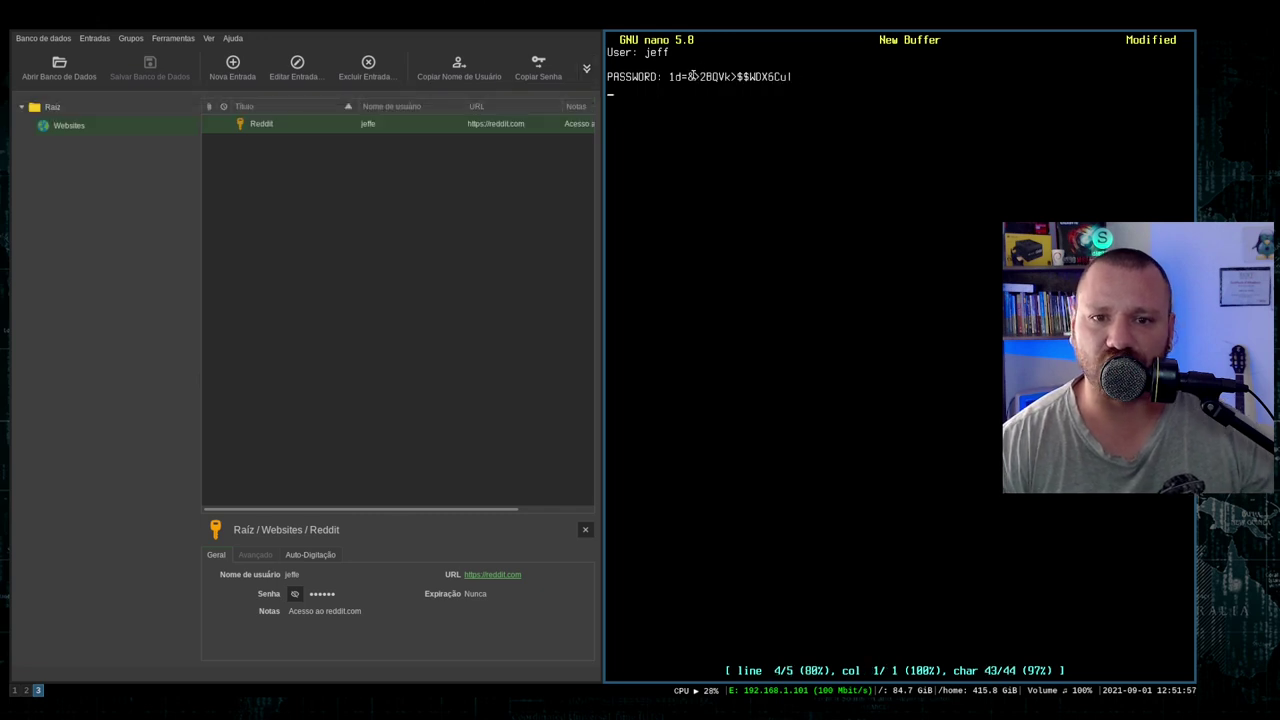
{"action": "left_click_drag", "start_coordinate": [667, 76], "coordinate": [791, 74]}
{"action": "key", "text": "ctrl+c"}
{"action": "left_click", "coordinate": [791, 76]}
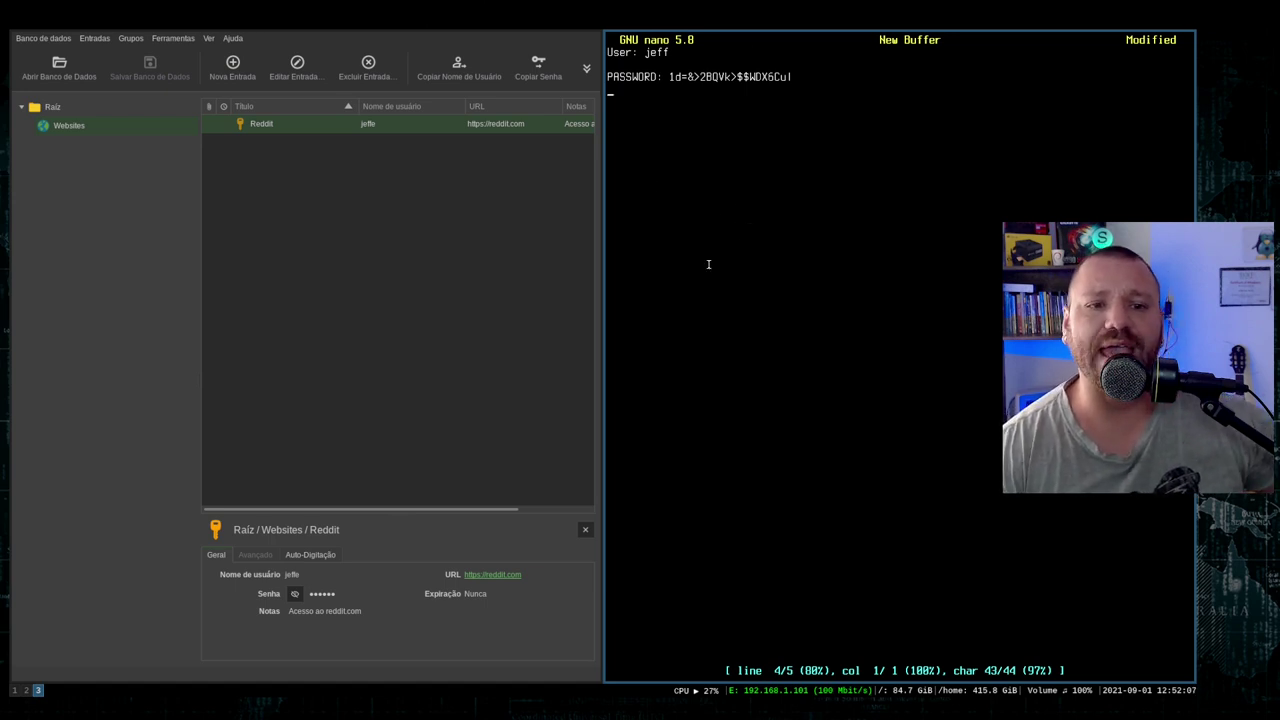
{"action": "key", "text": "Return"}
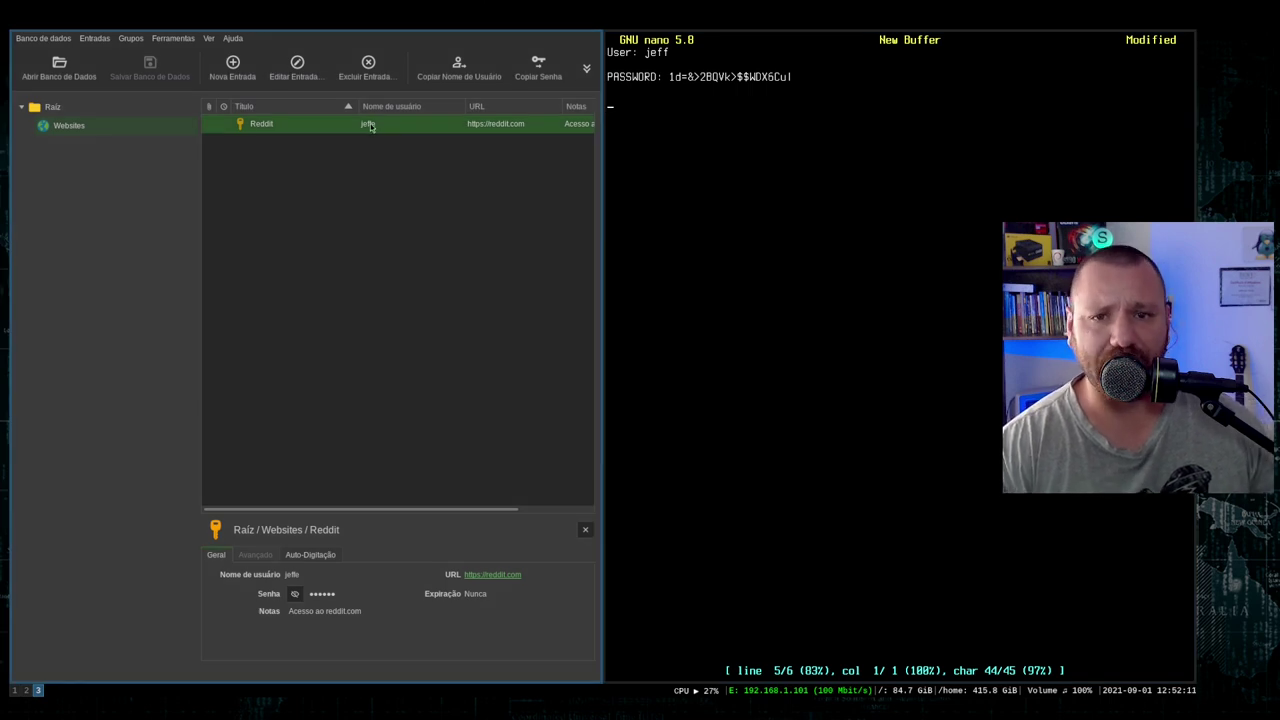
Copy the Reddit password and paste it into nano three times, each on its own line
{"action": "right_click", "coordinate": [268, 125]}
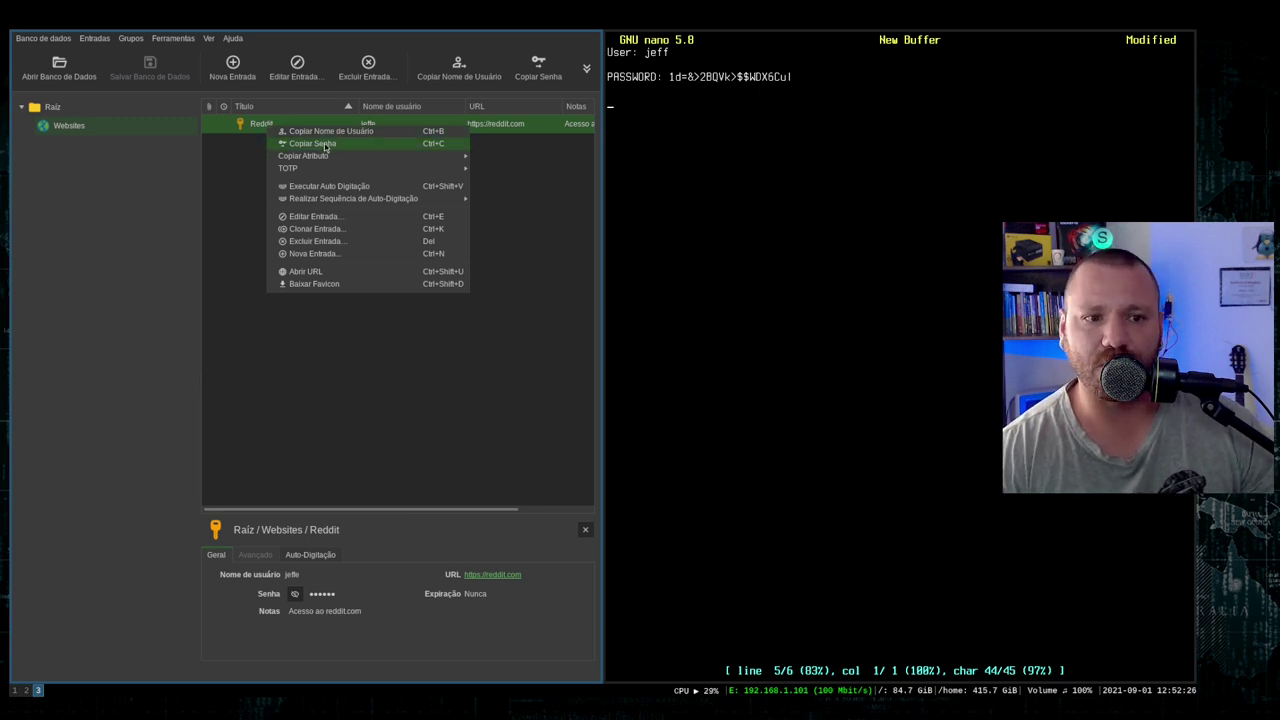
{"action": "left_click", "coordinate": [324, 144]}
{"action": "key", "text": "ctrl+shift+v"}
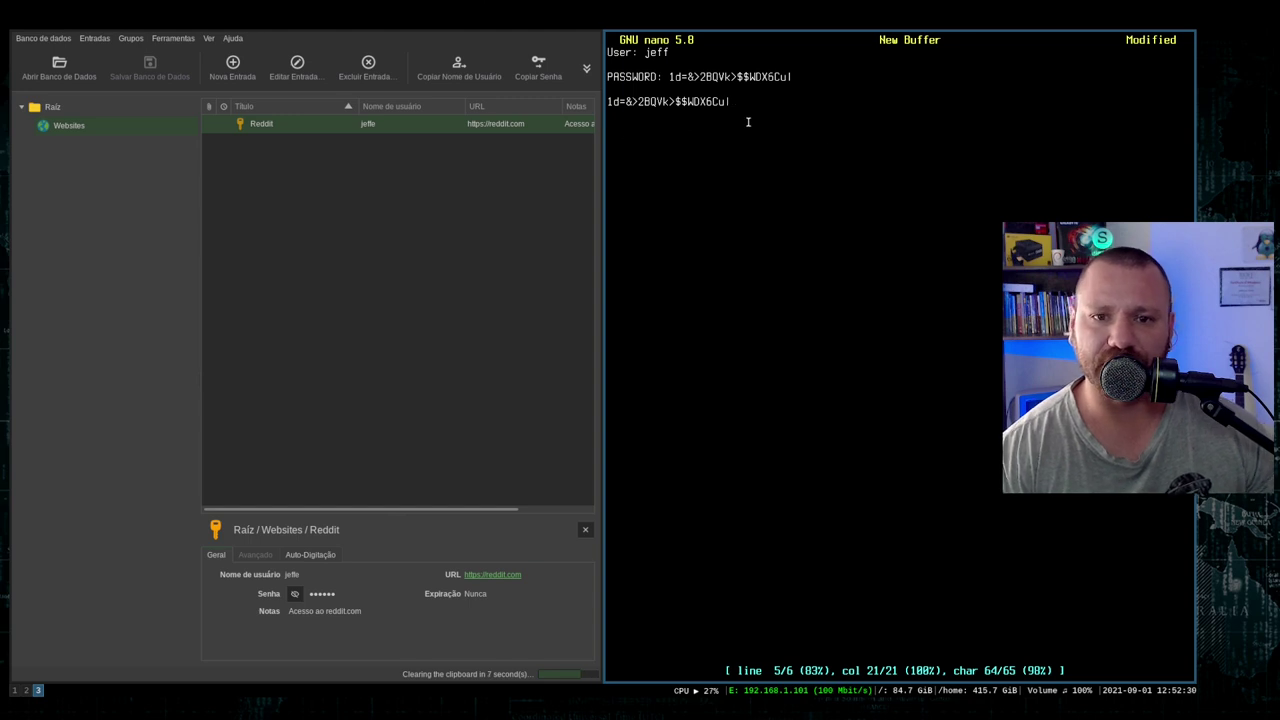
{"action": "key", "text": "Return"}
{"action": "key", "text": "ctrl+shift+v"}
{"action": "key", "text": "Return"}
{"action": "key", "text": "ctrl+shift+v"}
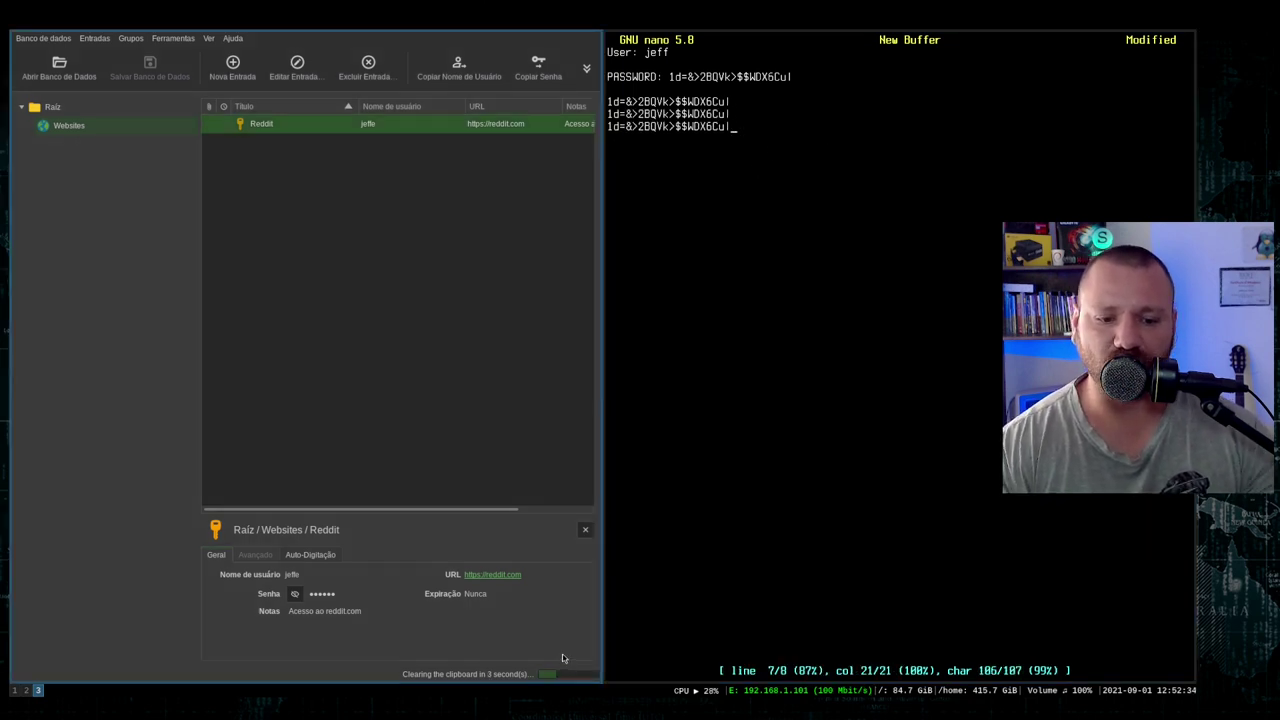
Copy the Reddit password again from full-screen KeePassXC and return to nano on a new line
{"action": "key", "text": "super+f"}
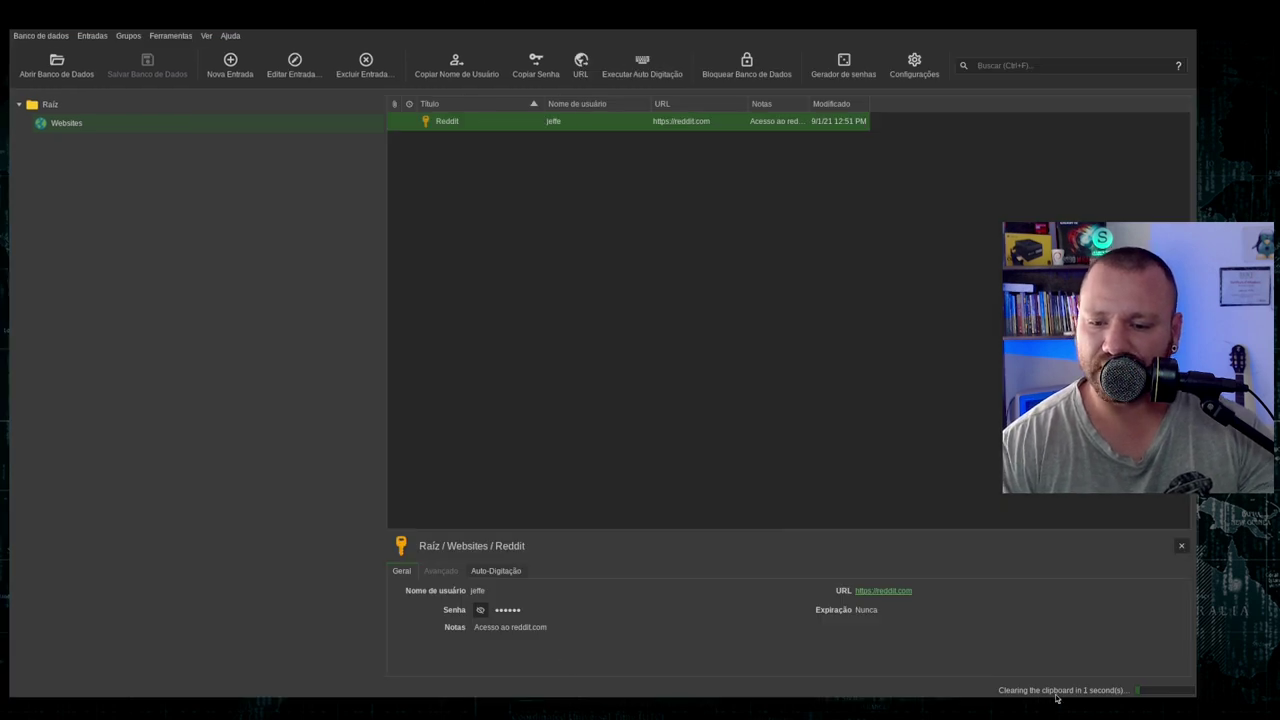
{"action": "right_click", "coordinate": [560, 126]}
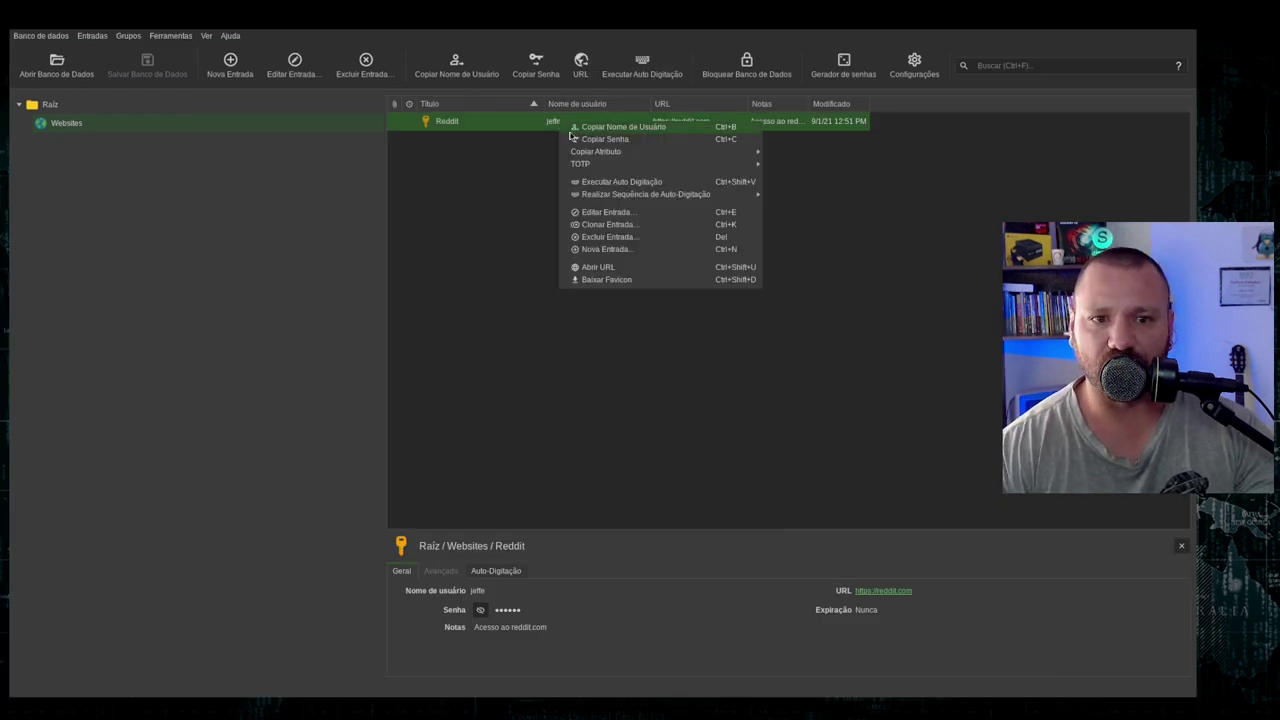
{"action": "left_click", "coordinate": [572, 139]}
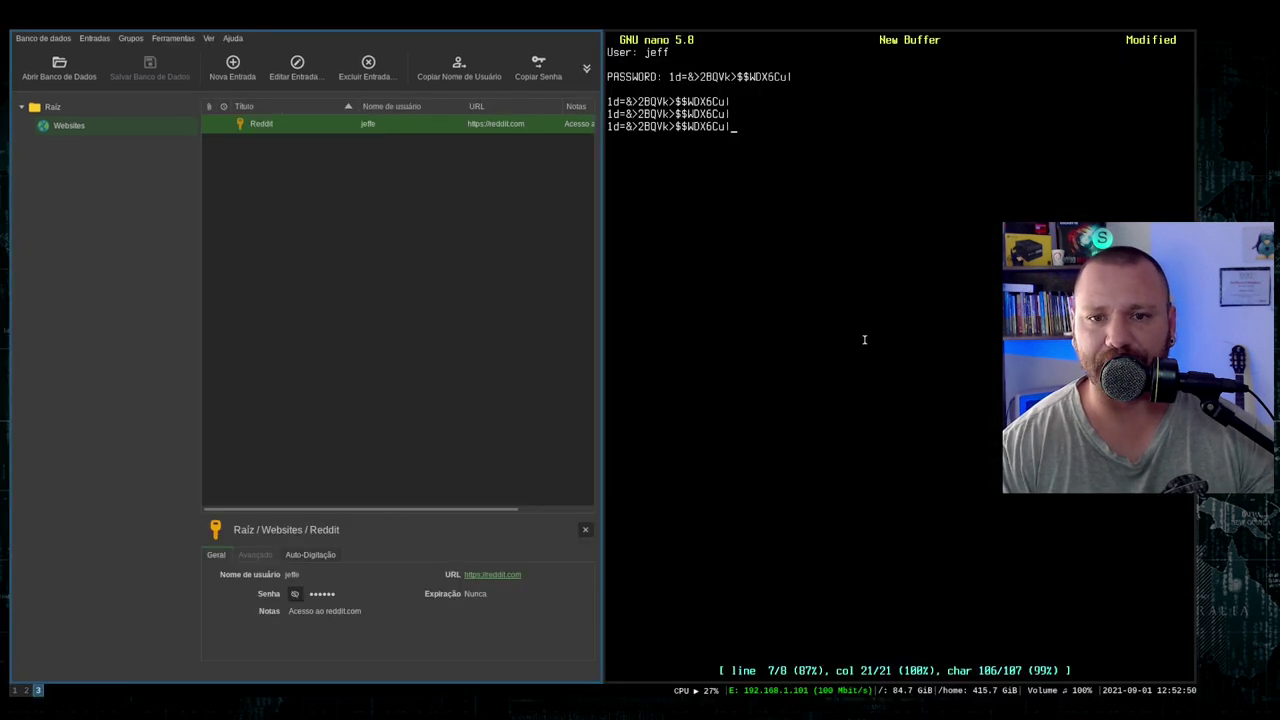
{"action": "key", "text": "Return"}
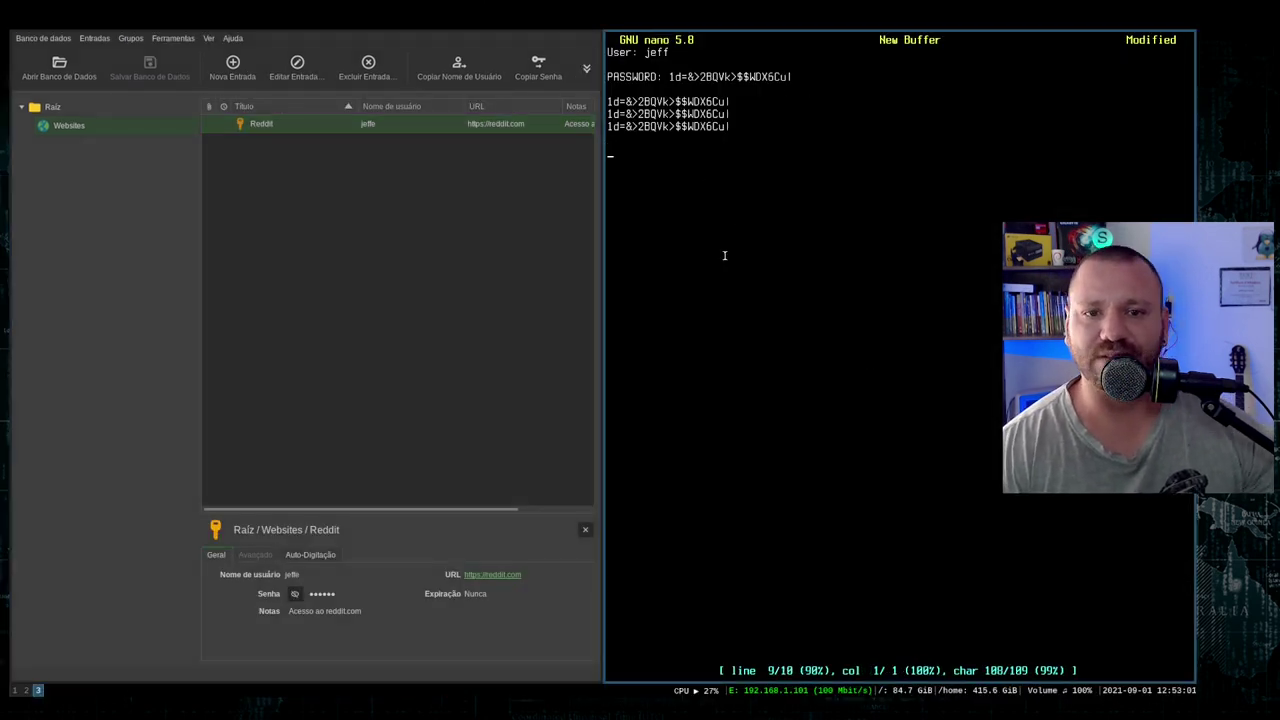
{"action": "key", "text": "Down"}
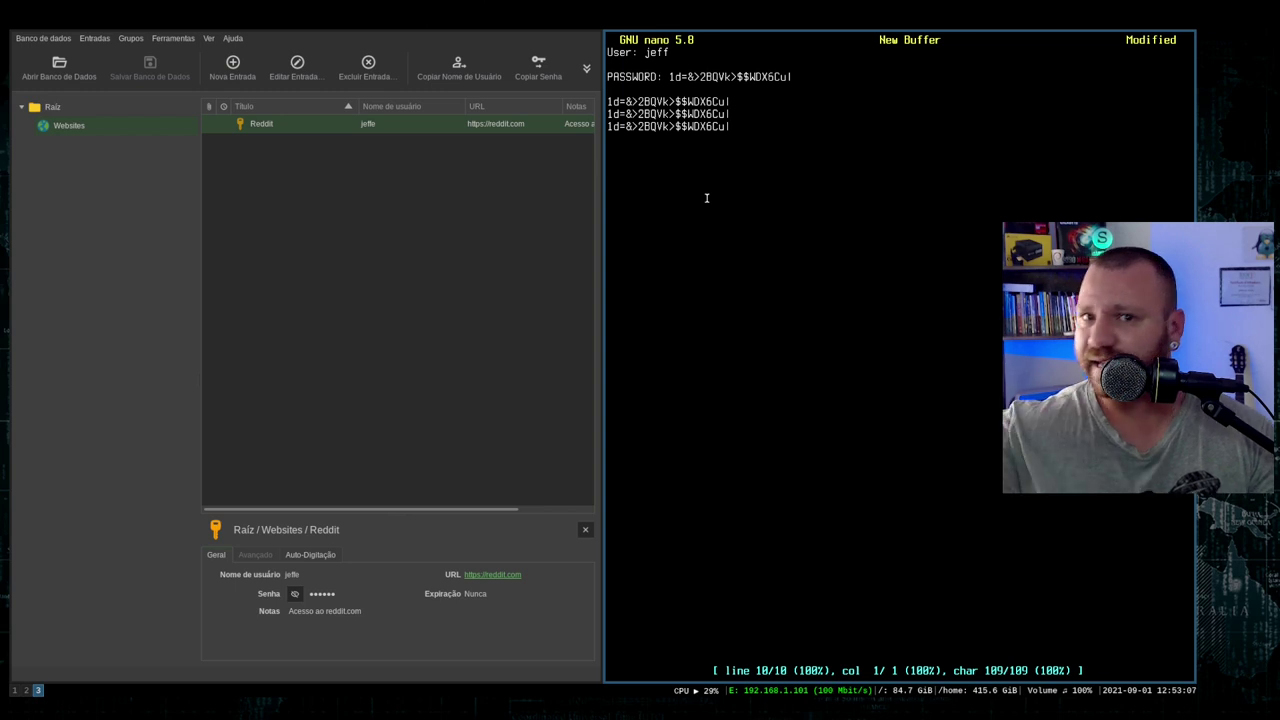
Quit nano without saving and reveal the Reddit entry's password
{"action": "key", "text": "ctrl+x"}
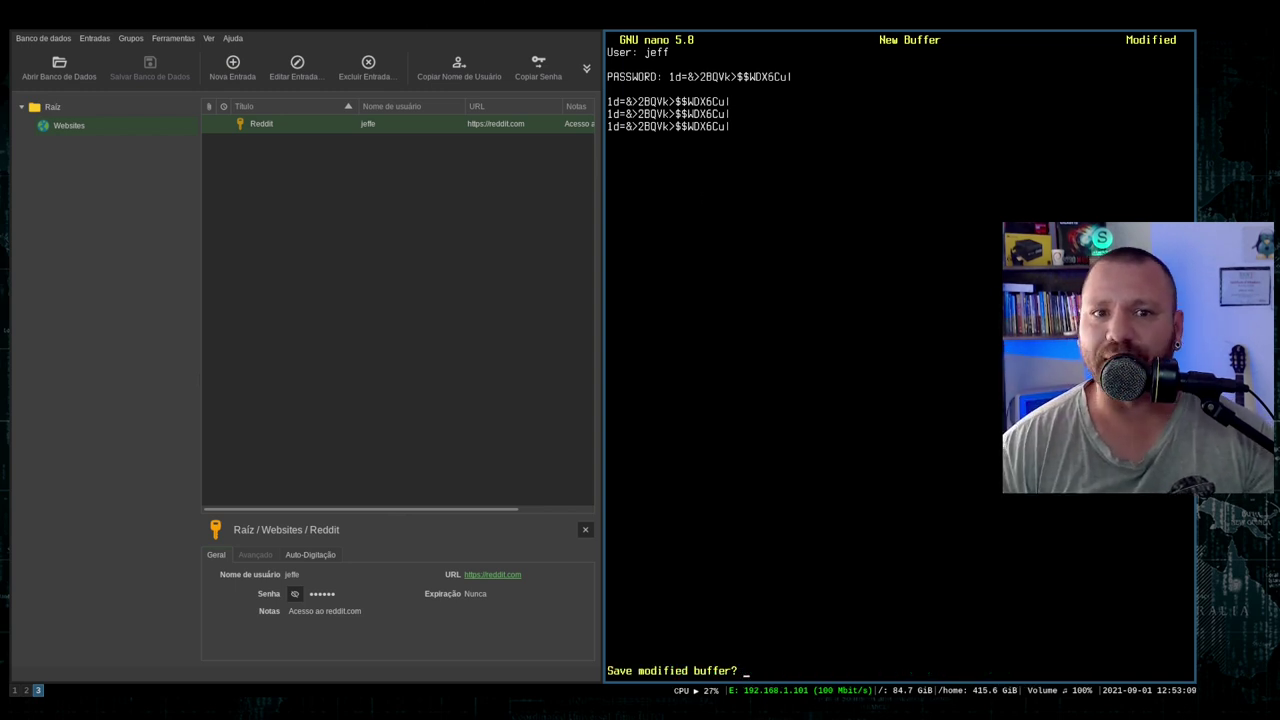
{"action": "key", "text": "n"}
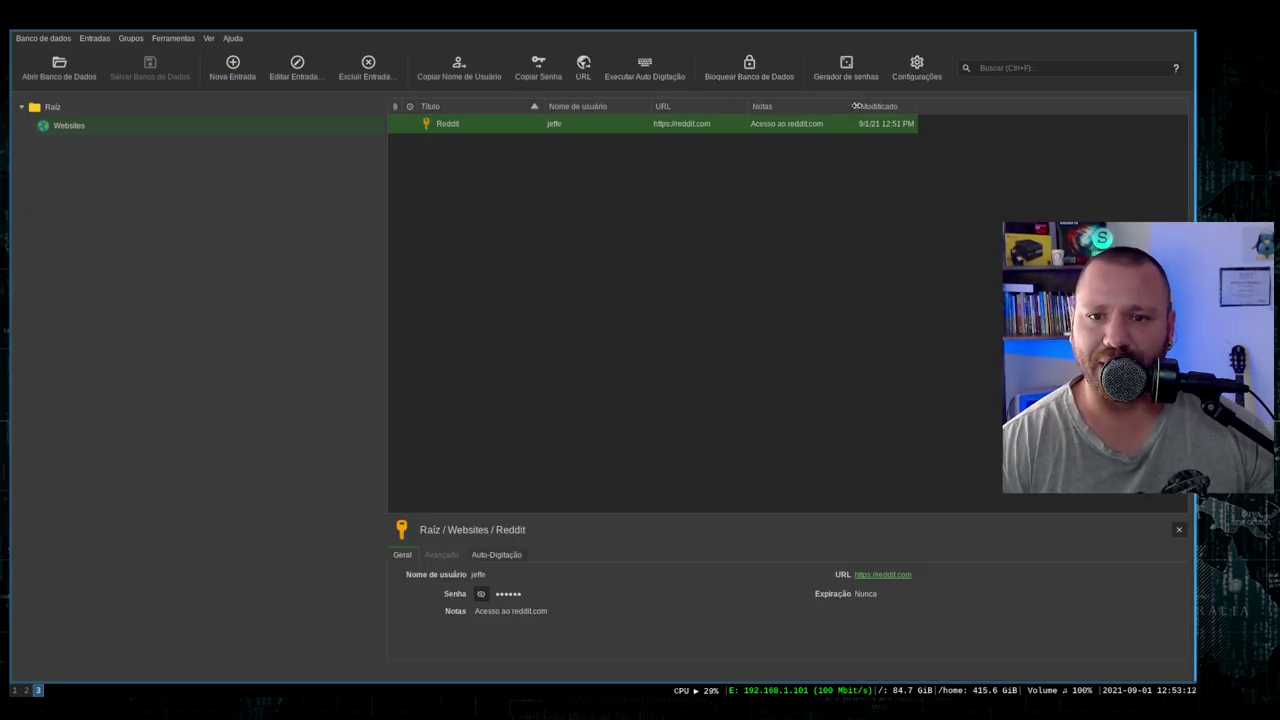
{"action": "left_click", "coordinate": [481, 594]}
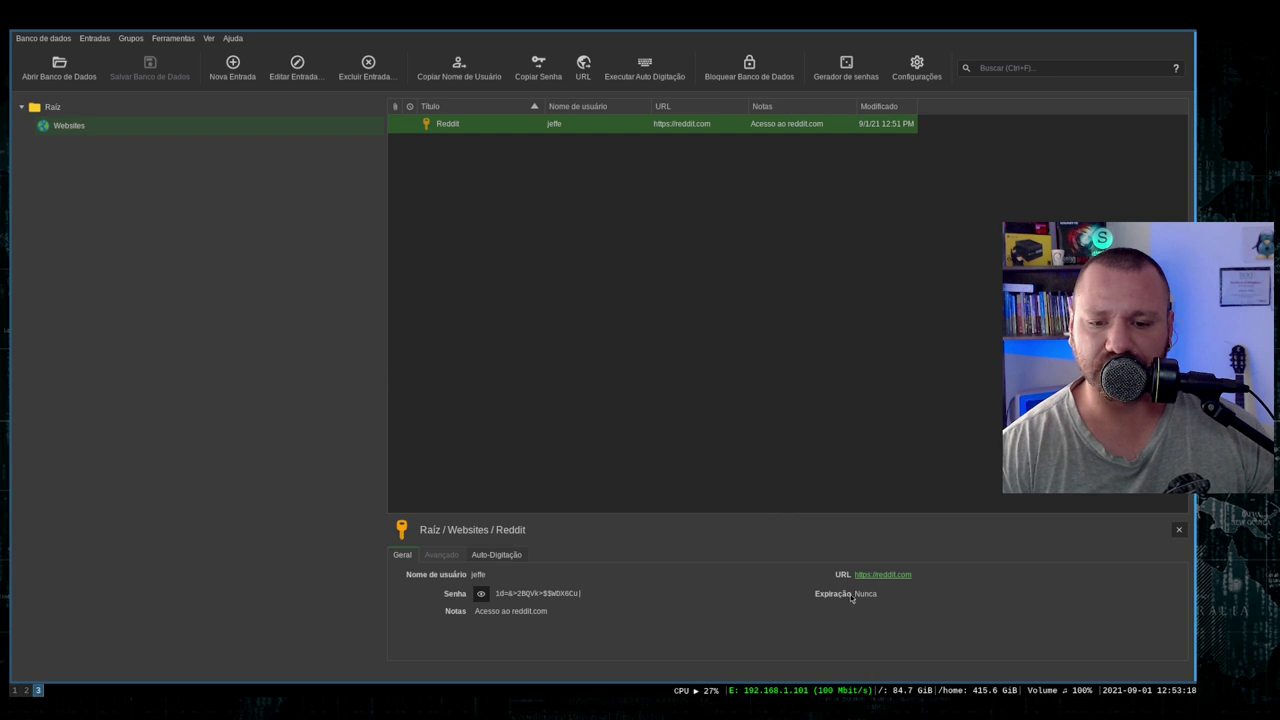
Check Reddit's auto-type sequence, then start a new entry in the Websites group
{"action": "left_click", "coordinate": [496, 555]}
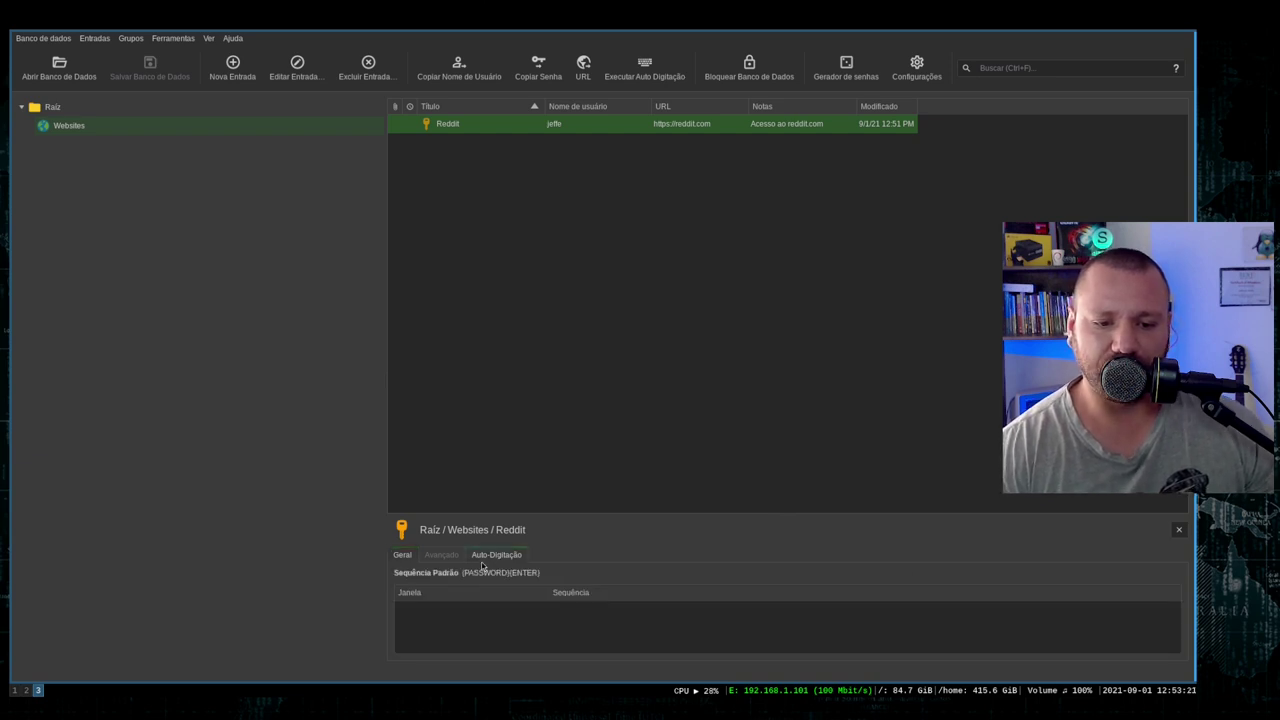
{"action": "left_click", "coordinate": [402, 555]}
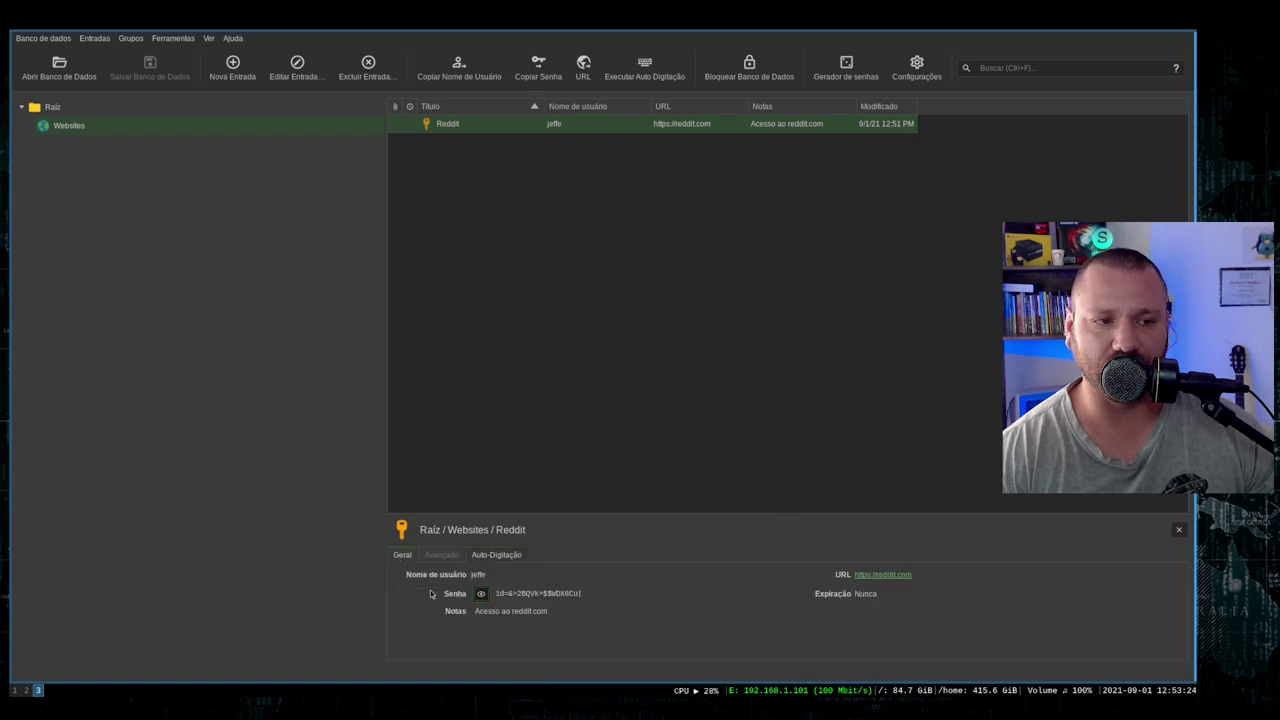
{"action": "left_click", "coordinate": [436, 145]}
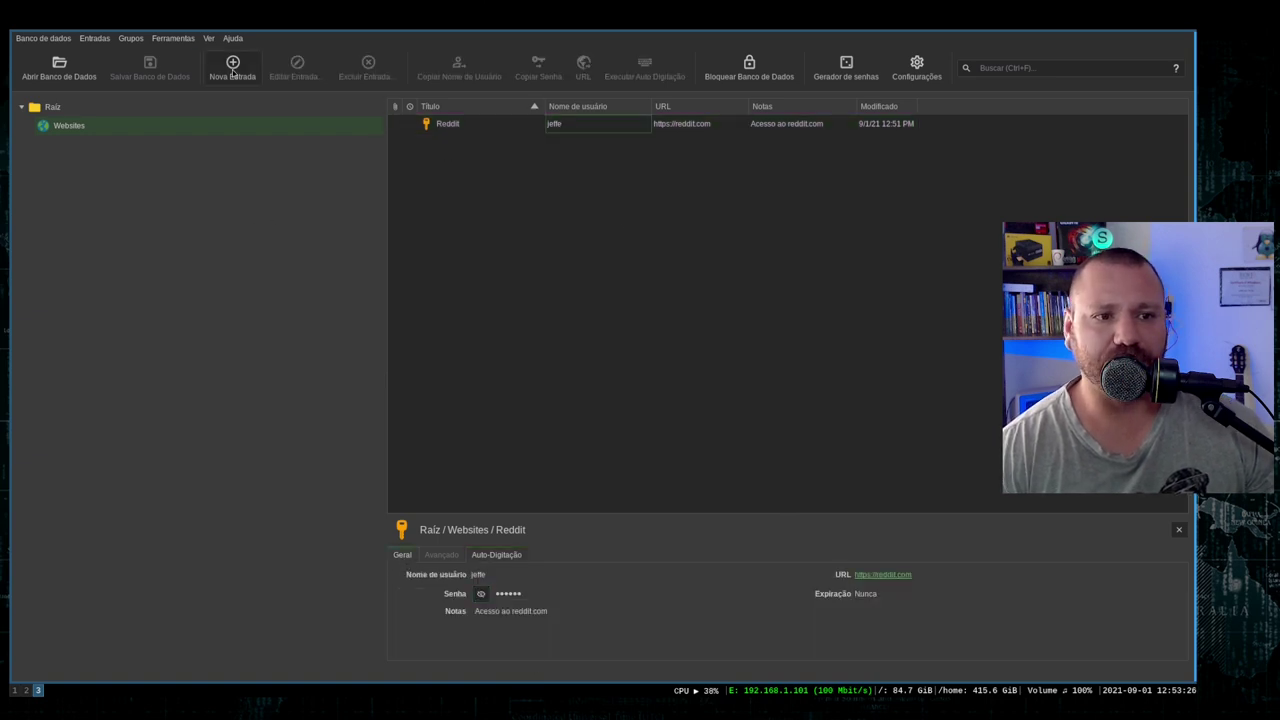
{"action": "left_click", "coordinate": [231, 70]}
Title the new entry Facebook, enter the login e-mail as username, and leave the password empty
{"action": "type", "text": "F"}
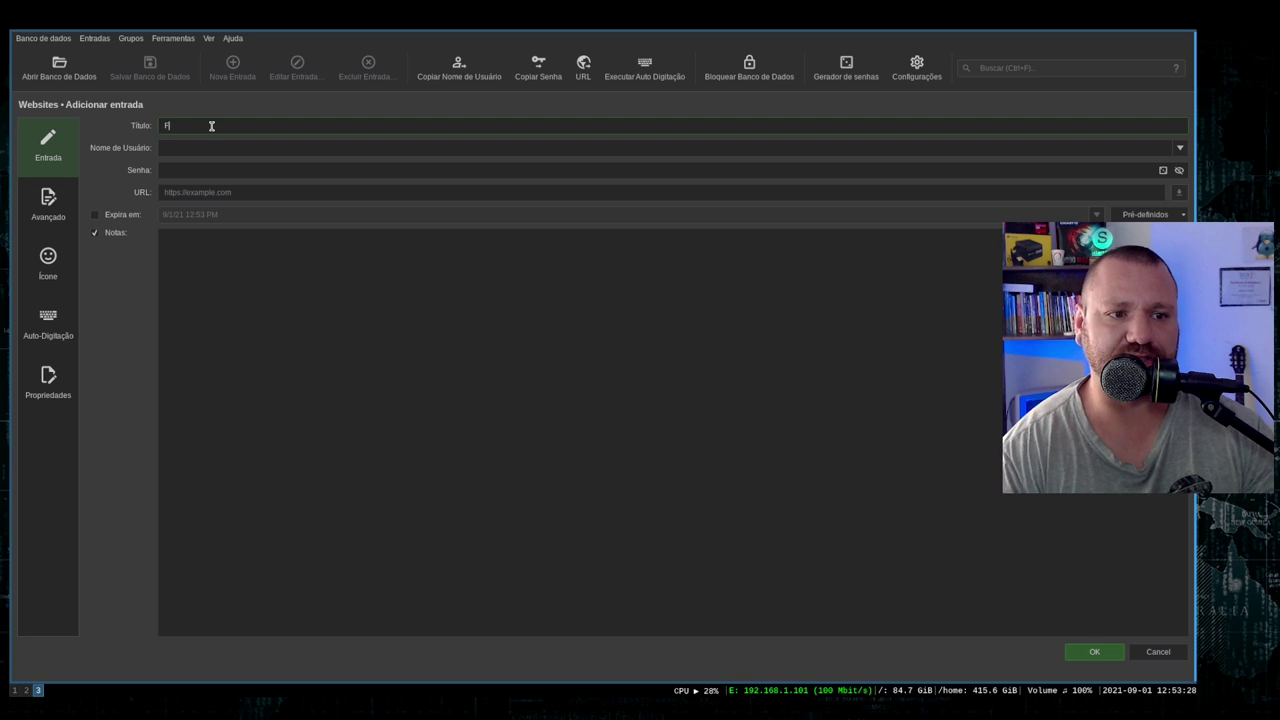
{"action": "type", "text": "acebook"}
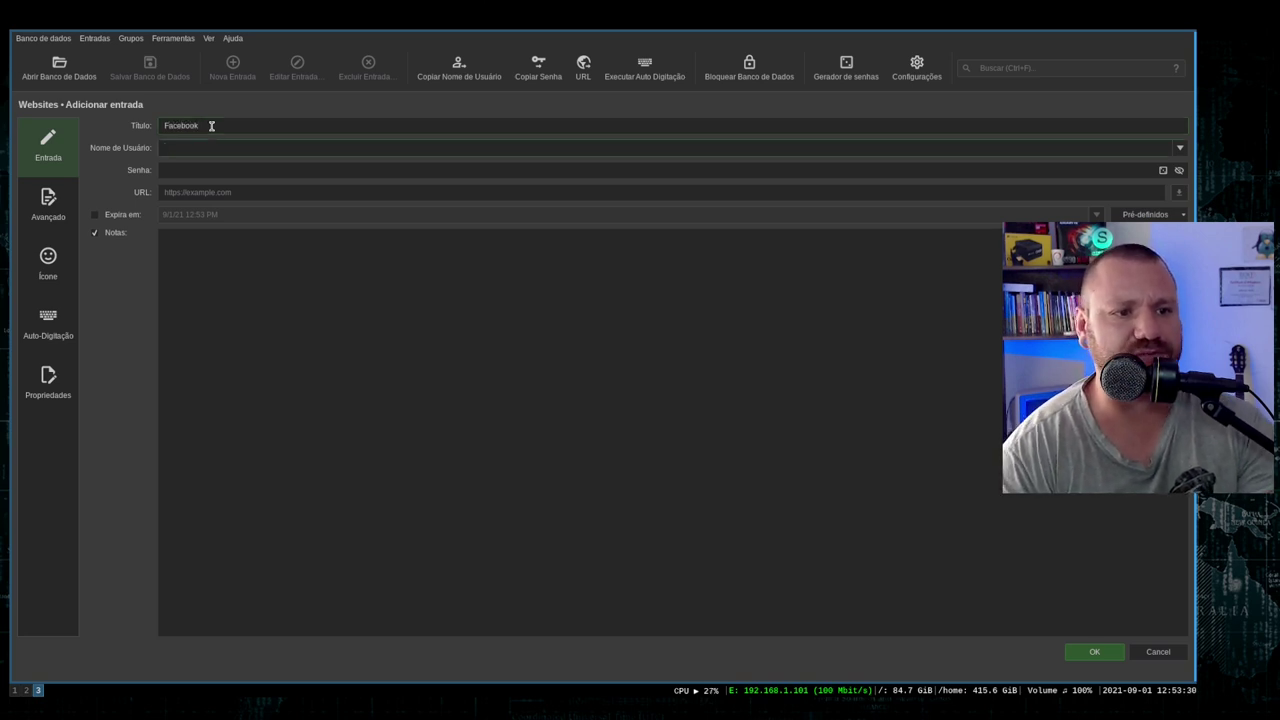
{"action": "type", "text": "lalala@exemplo.com.br"}
{"action": "key", "text": "Tab"}
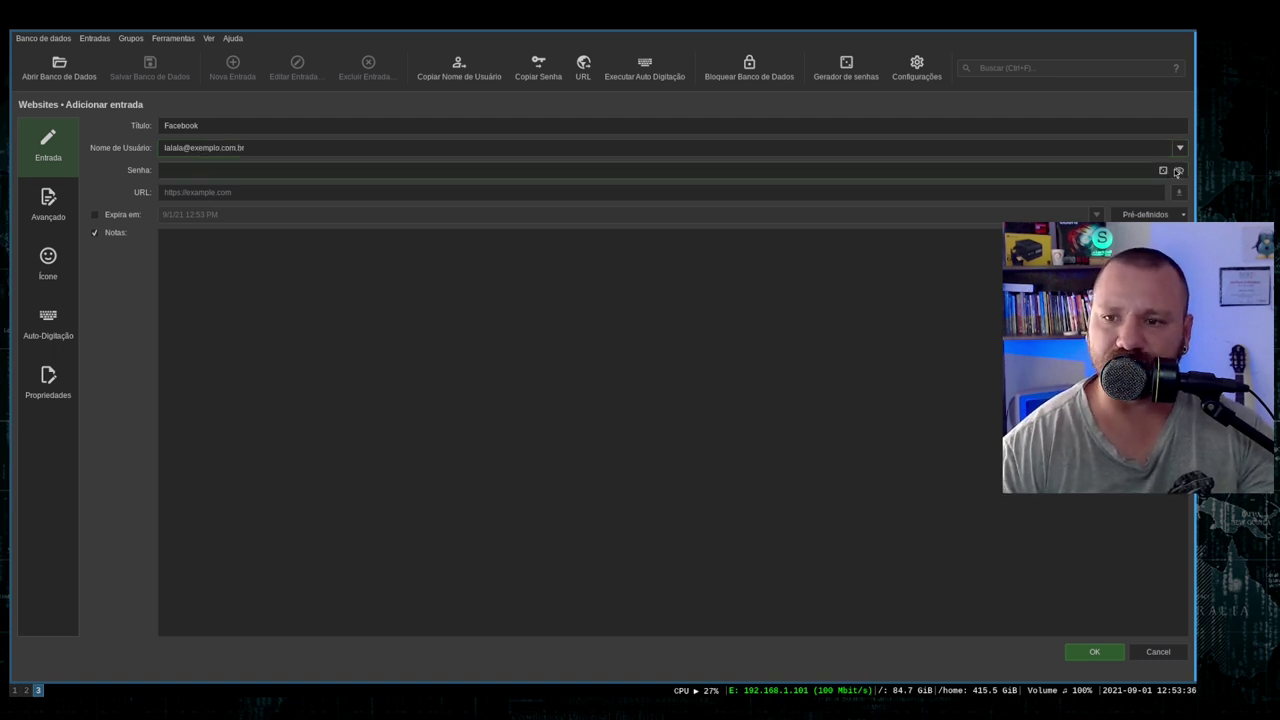
{"action": "left_click", "coordinate": [1178, 171]}
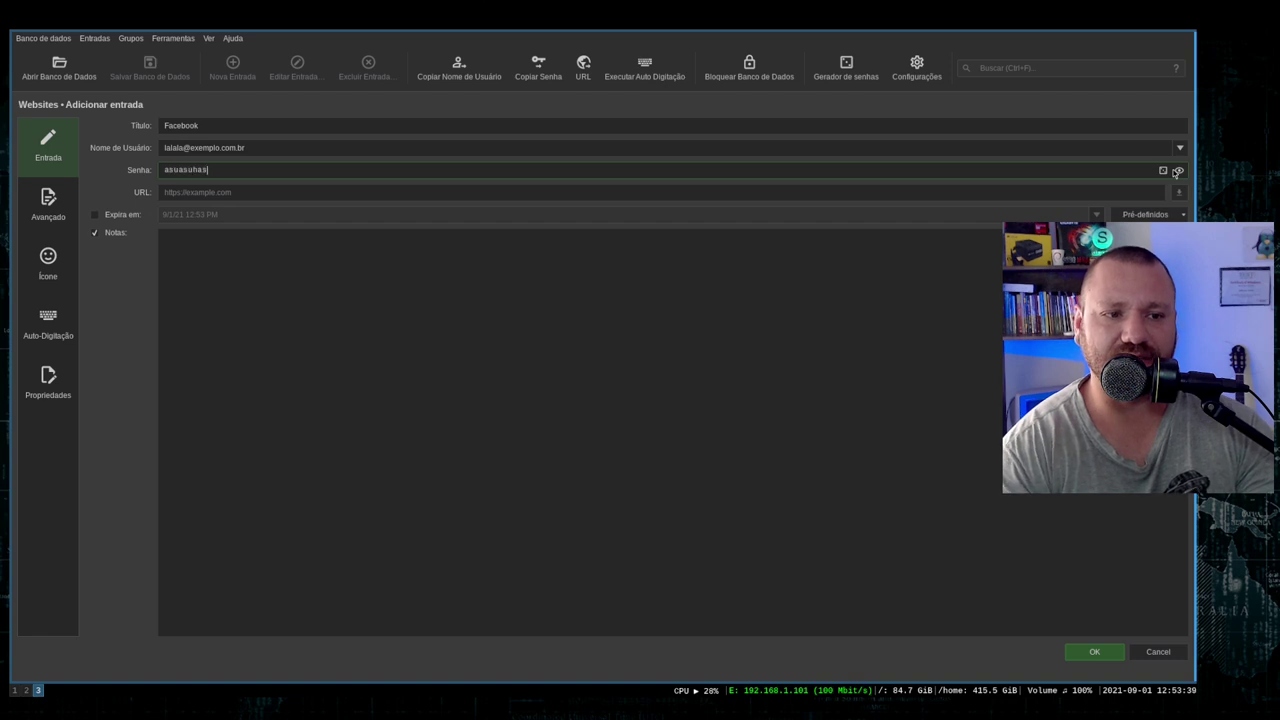
{"action": "key", "text": "ctrl+a"}
{"action": "key", "text": "BackSpace"}
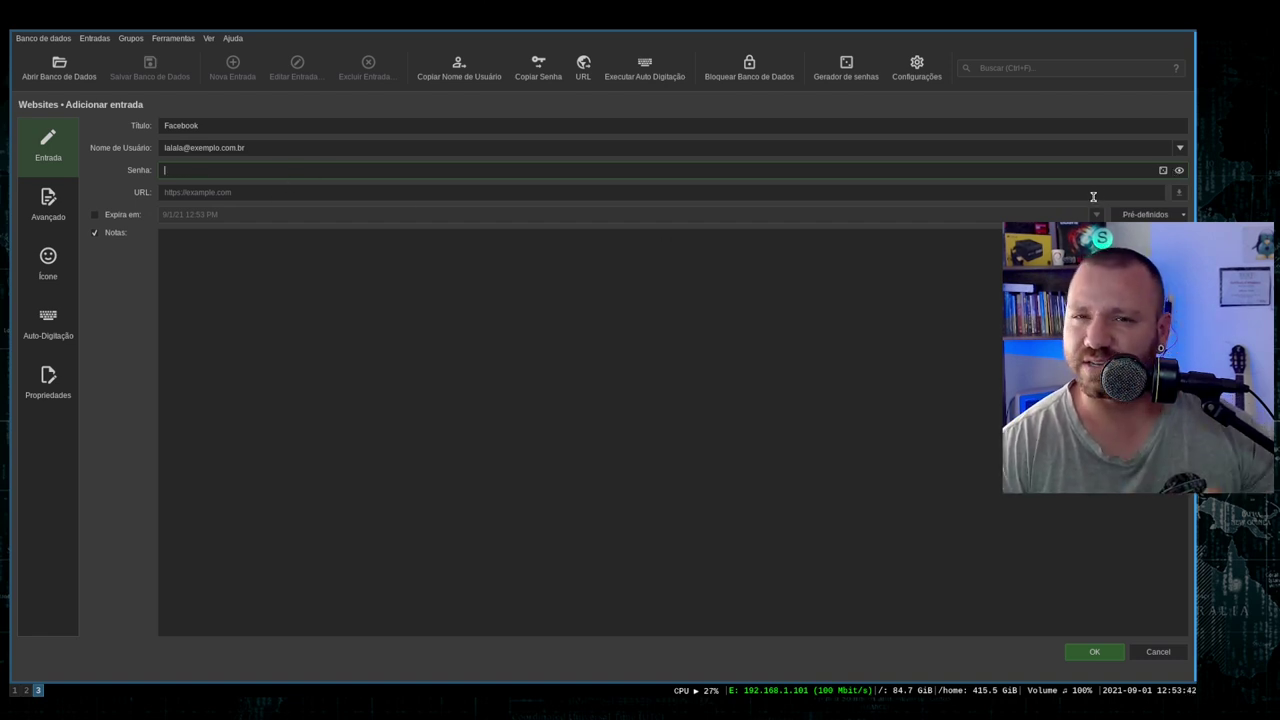
Set the password generator to 20 characters, trying extended ASCII and advanced symbol groups
{"action": "left_click", "coordinate": [1165, 171]}
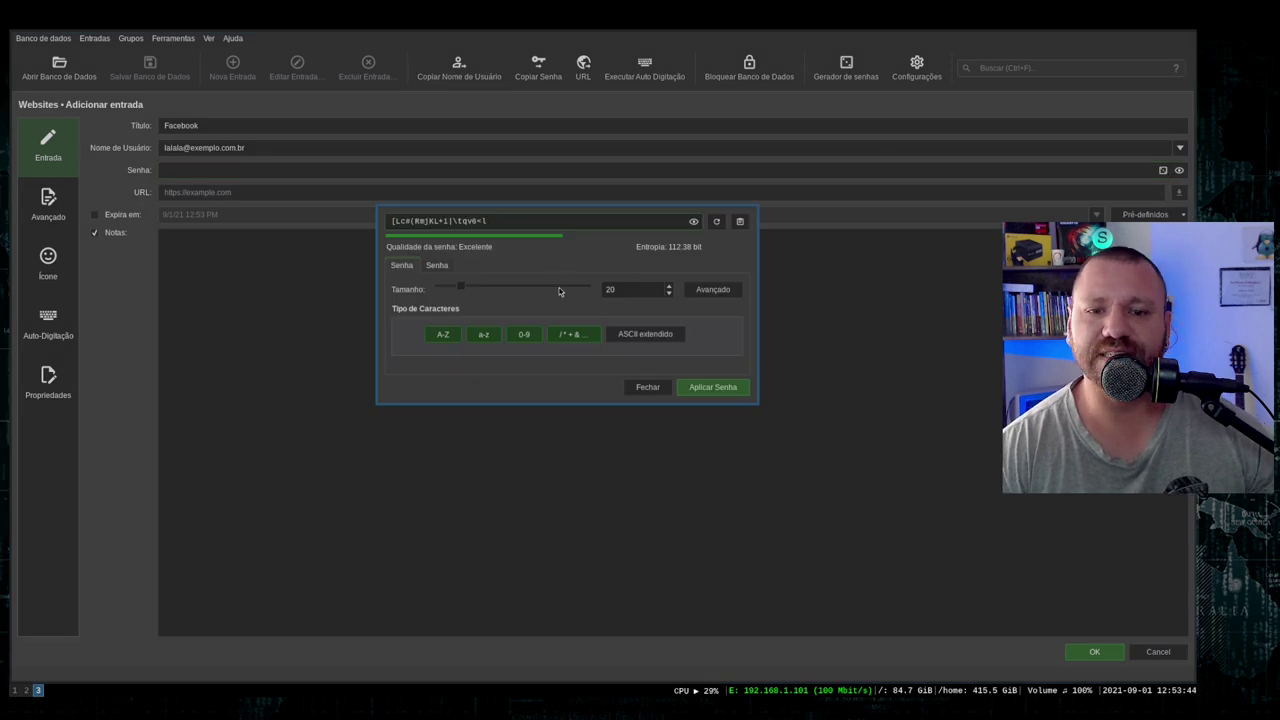
{"action": "double_click", "coordinate": [609, 289]}
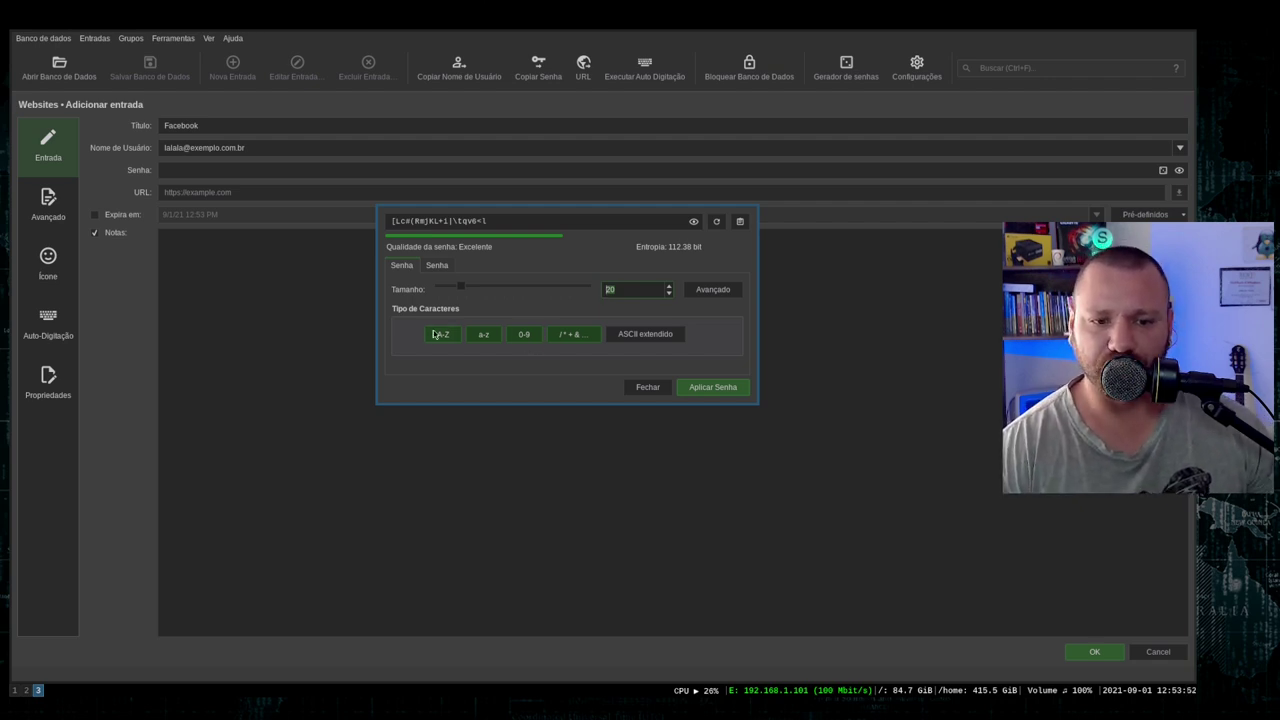
{"action": "left_click", "coordinate": [645, 334]}
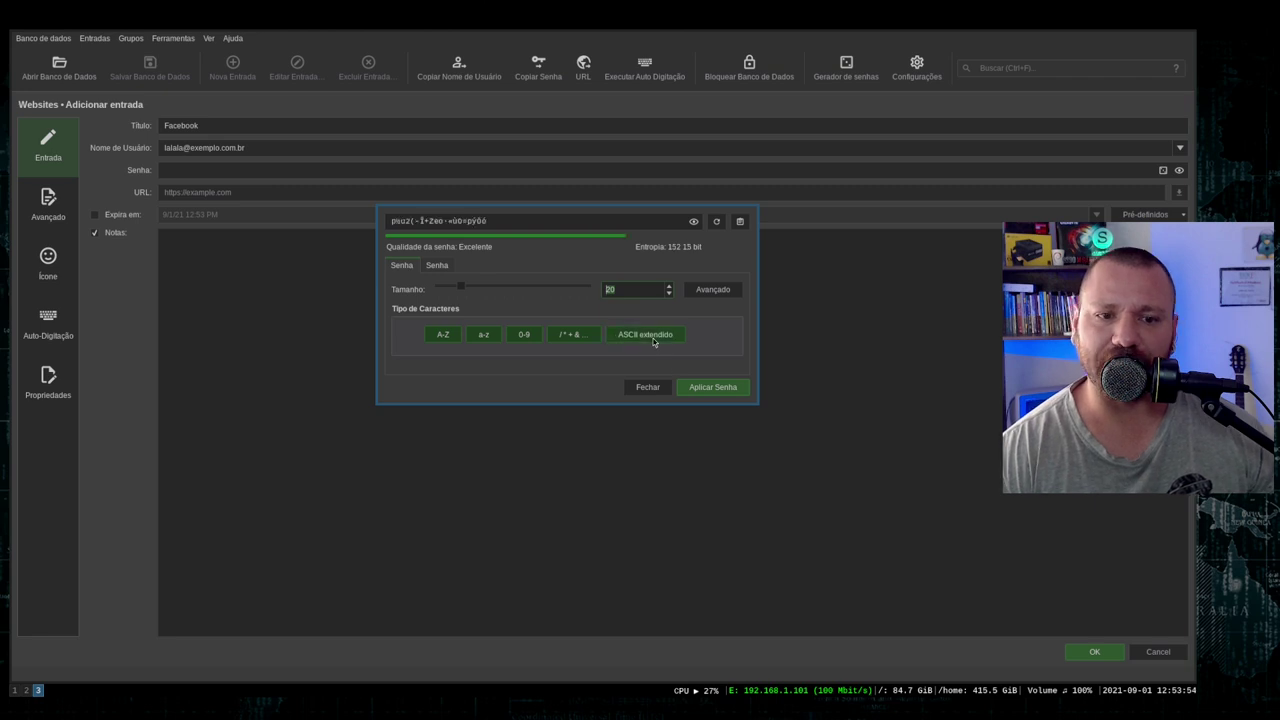
{"action": "left_click", "coordinate": [711, 289]}
{"action": "left_click", "coordinate": [677, 354]}
{"action": "left_click", "coordinate": [594, 354]}
{"action": "left_click", "coordinate": [530, 354]}
{"action": "left_click", "coordinate": [440, 355]}
{"action": "left_click", "coordinate": [440, 355]}
{"action": "left_click", "coordinate": [440, 355]}
{"action": "left_click", "coordinate": [442, 355]}
{"action": "left_click", "coordinate": [440, 355]}
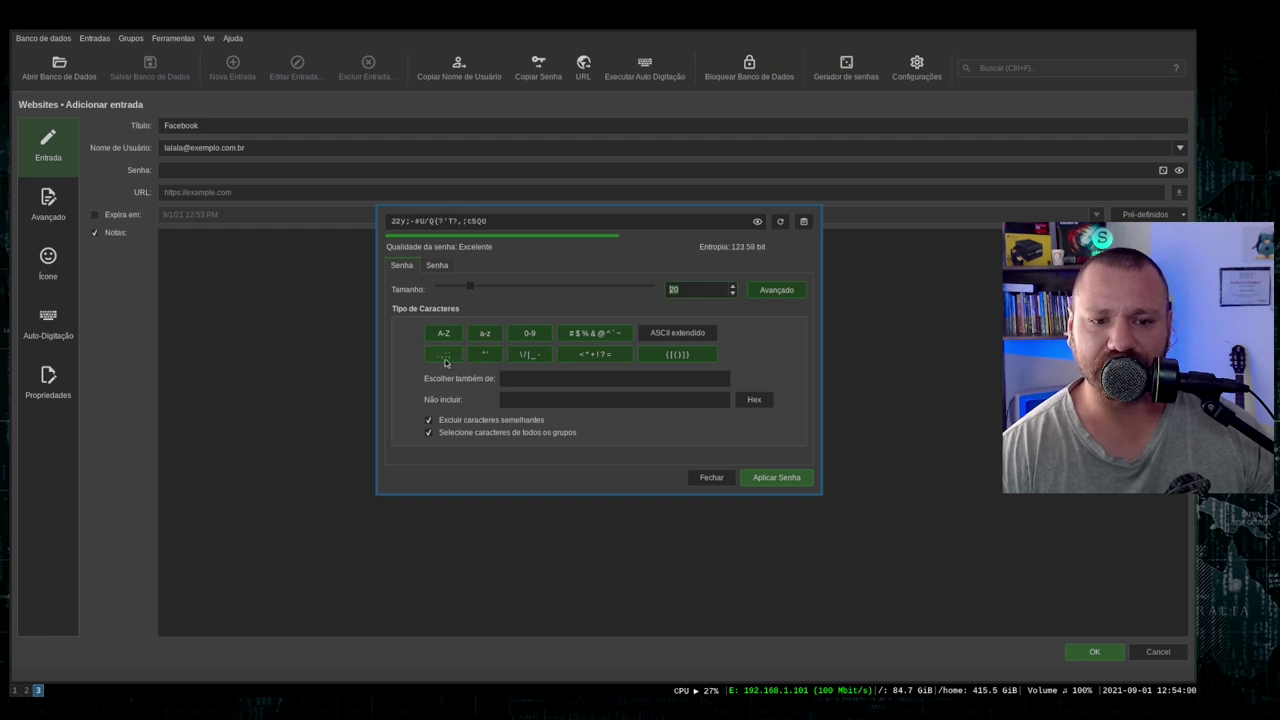
{"action": "left_click", "coordinate": [440, 355]}
{"action": "left_click", "coordinate": [530, 354]}
{"action": "left_click", "coordinate": [594, 354]}
{"action": "left_click", "coordinate": [594, 354]}
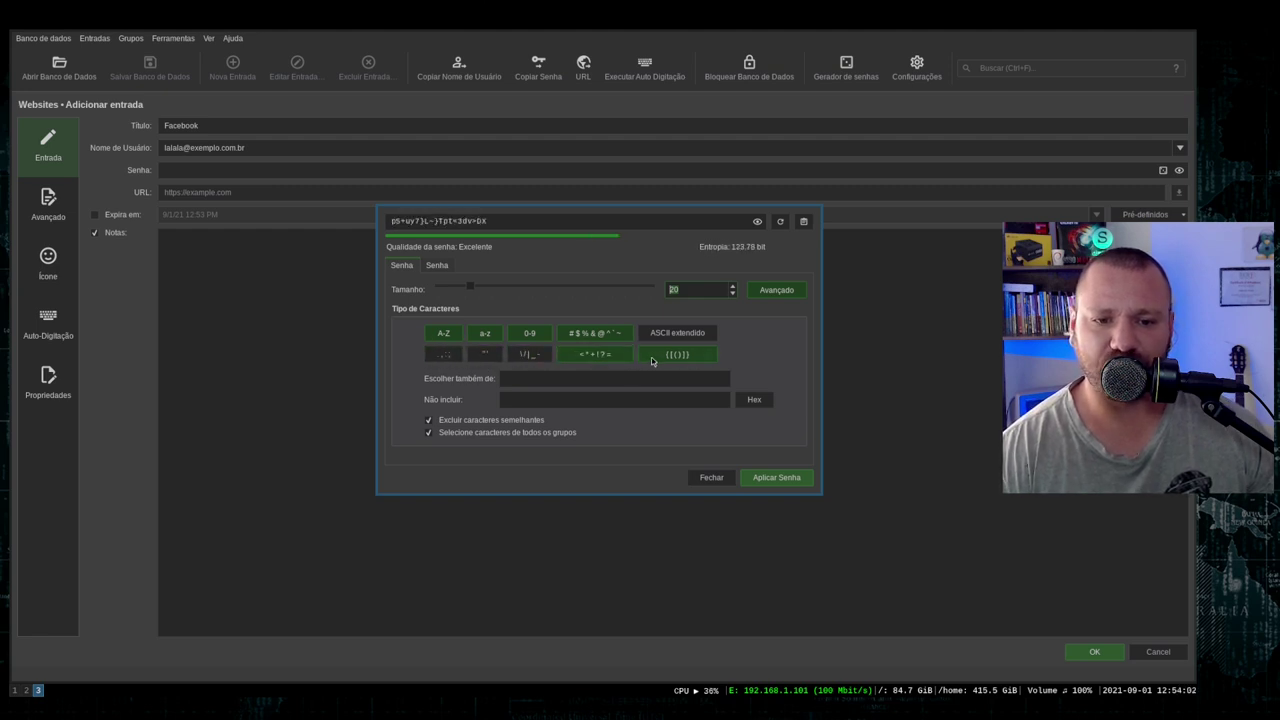
{"action": "left_click", "coordinate": [677, 354]}
{"action": "left_click", "coordinate": [594, 354]}
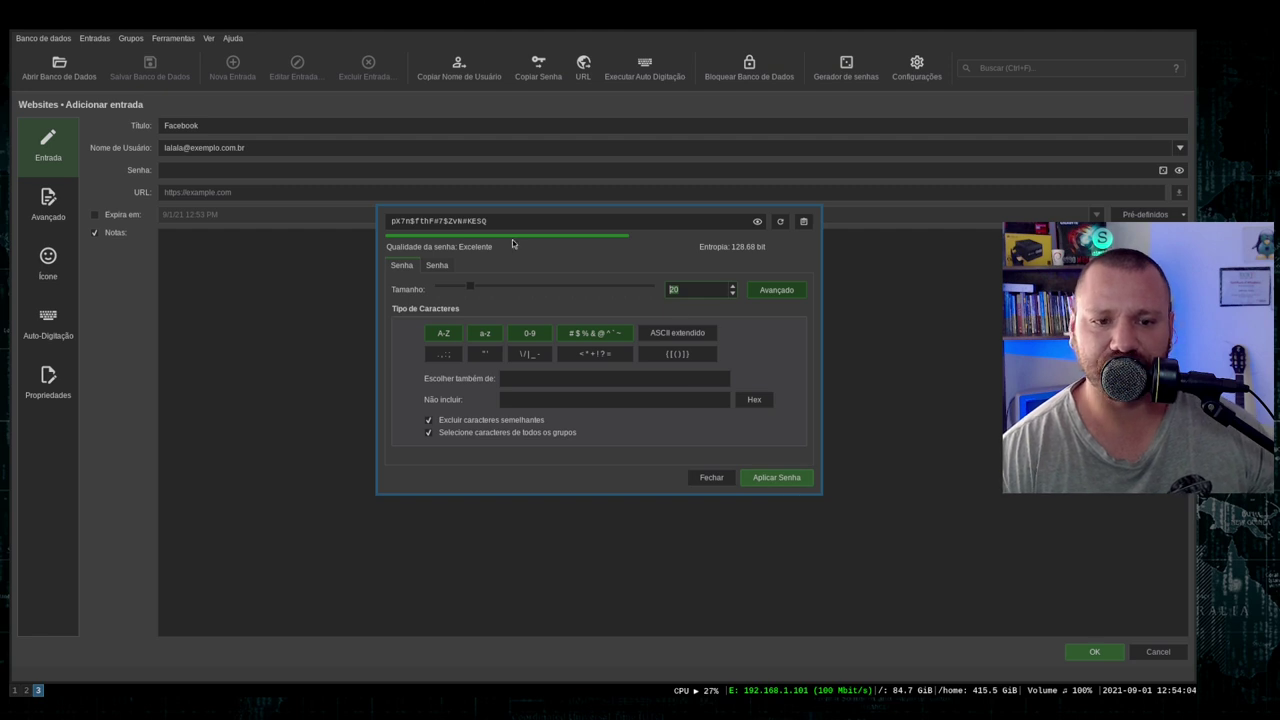
Regenerate the password several times and apply it to the Facebook entry
{"action": "left_click", "coordinate": [777, 225]}
{"action": "left_click", "coordinate": [777, 225]}
{"action": "left_click", "coordinate": [777, 224]}
{"action": "left_click", "coordinate": [777, 224]}
{"action": "left_click", "coordinate": [777, 224]}
{"action": "left_click", "coordinate": [778, 222]}
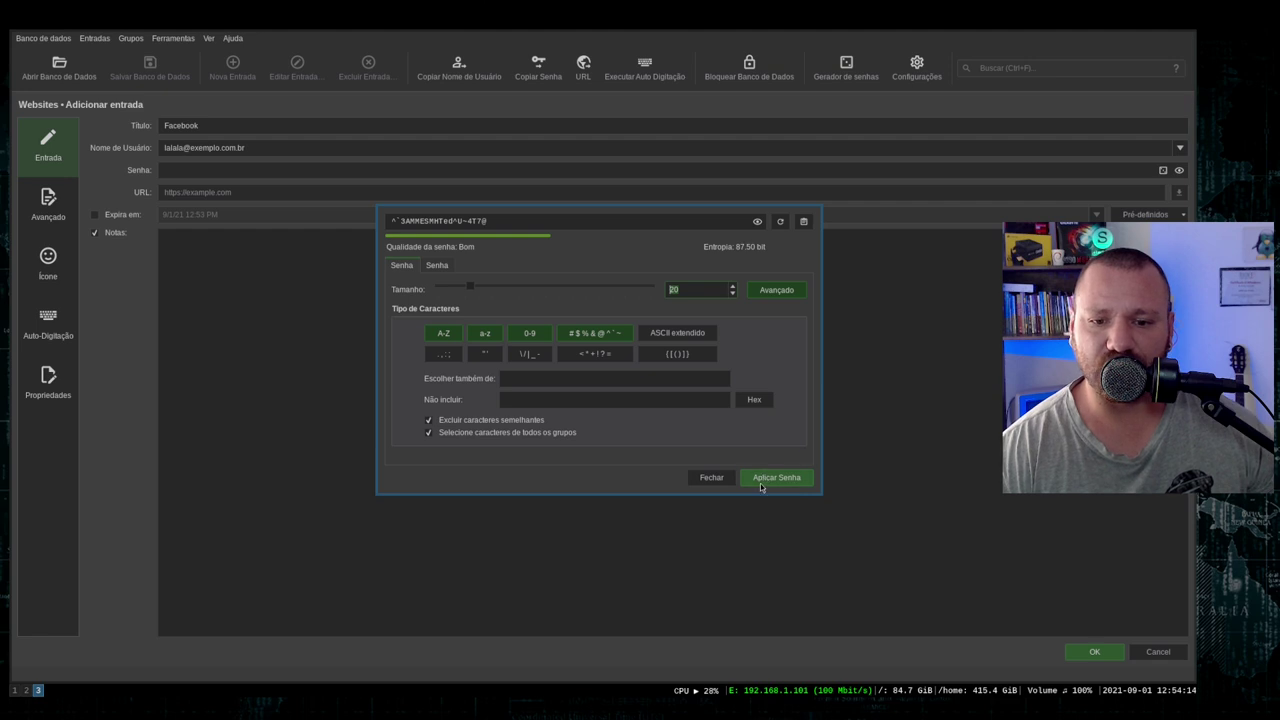
{"action": "left_click", "coordinate": [761, 480]}
Set the Facebook entry's URL to facebook.com, add a note about course sales, and switch to Firefox
{"action": "type", "text": "h"}
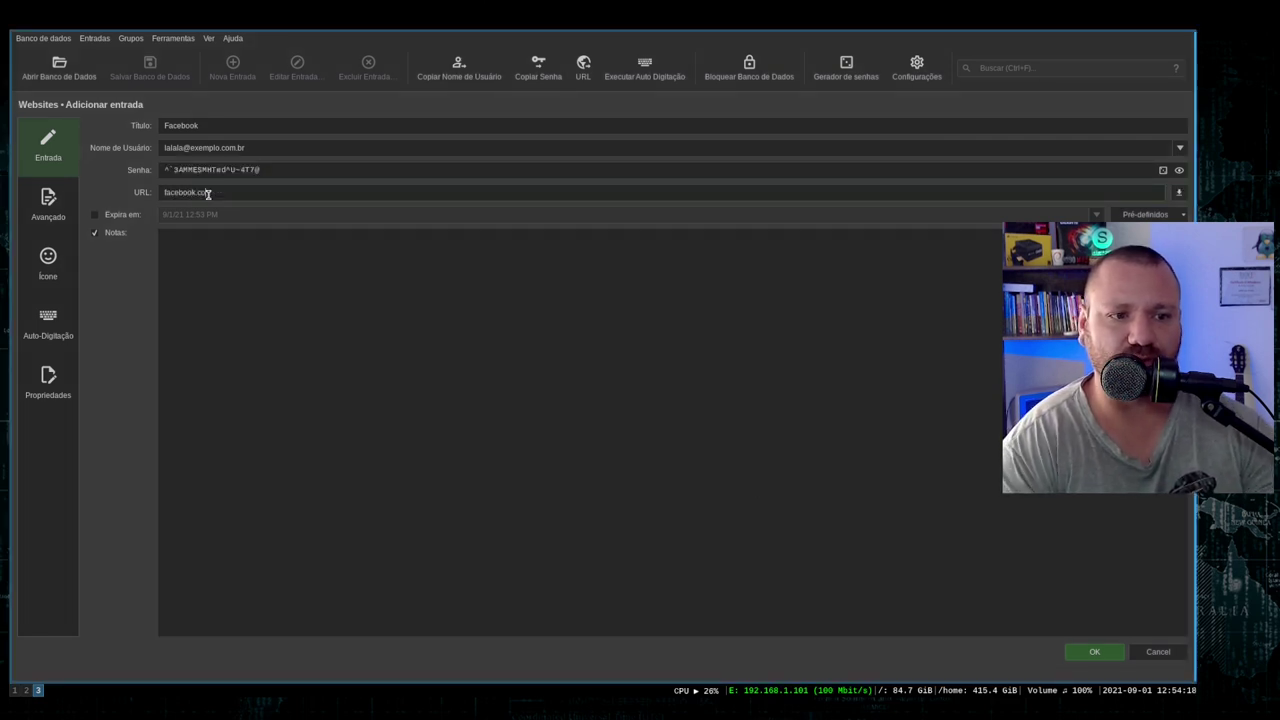
{"action": "left_click", "coordinate": [223, 320]}
{"action": "type", "text": "Fa"}
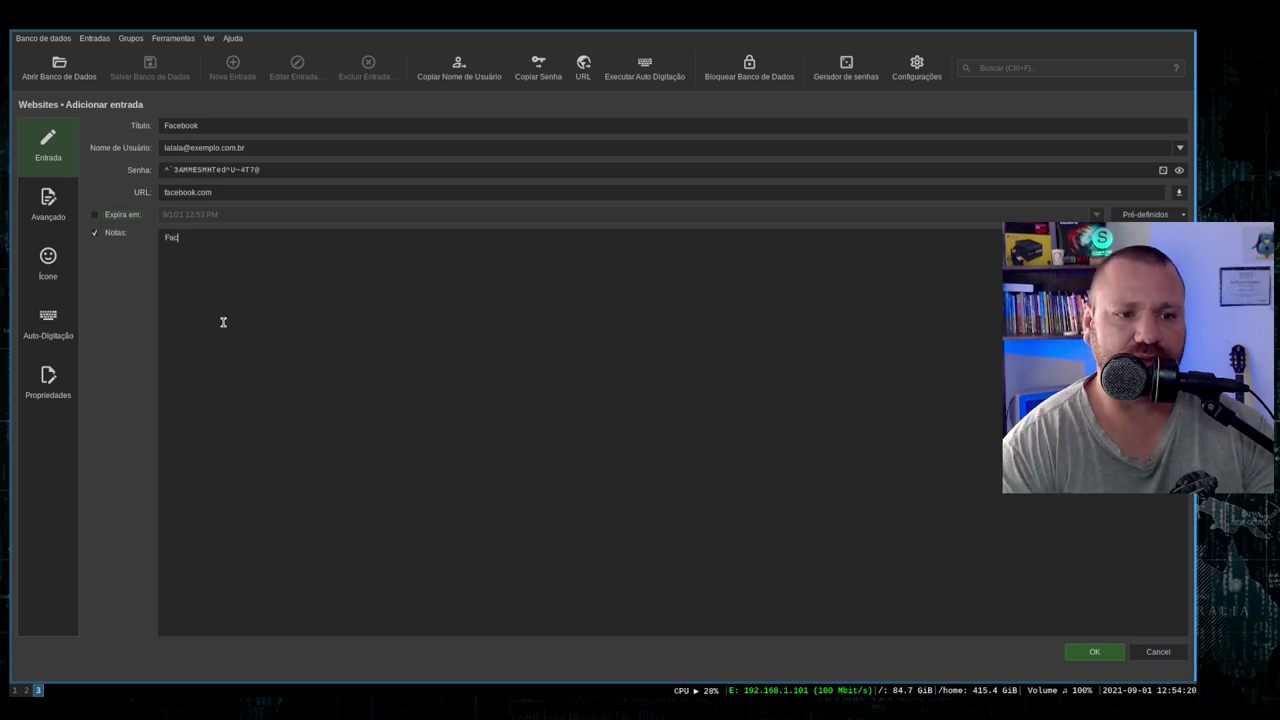
{"action": "type", "text": "cebook do jeff para vendas de curso"}
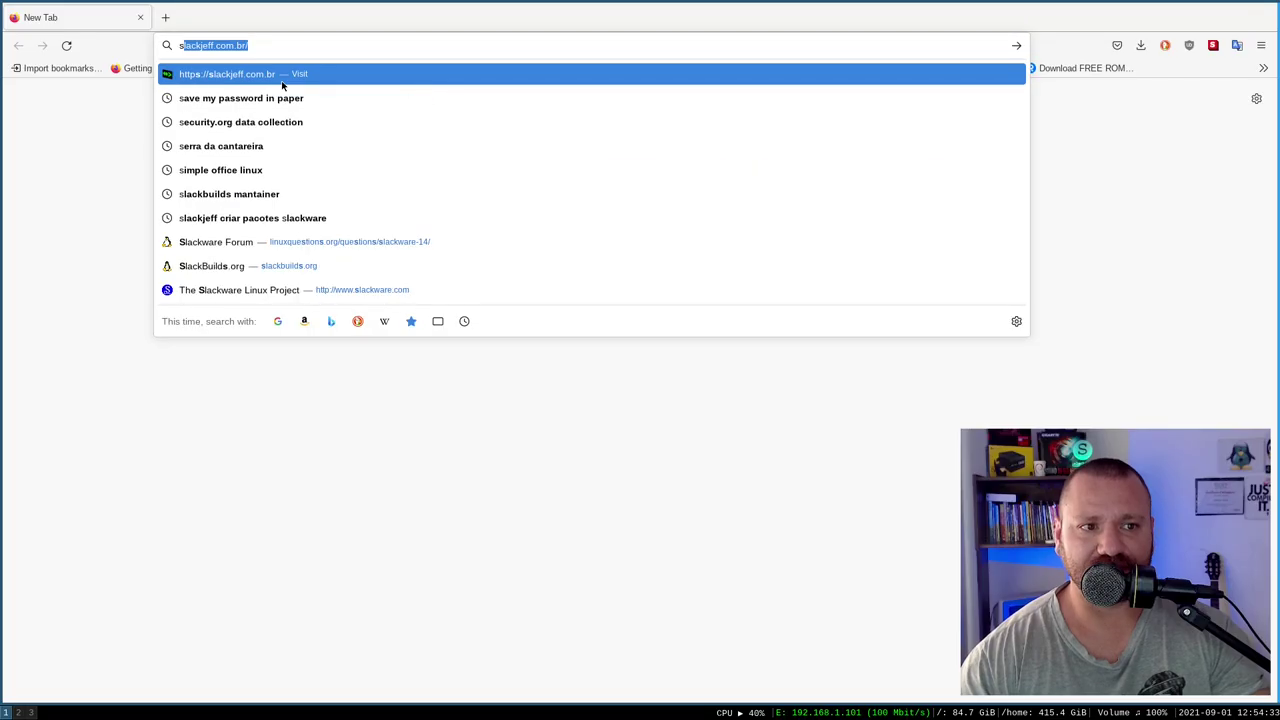
{"action": "key", "text": "Return"}
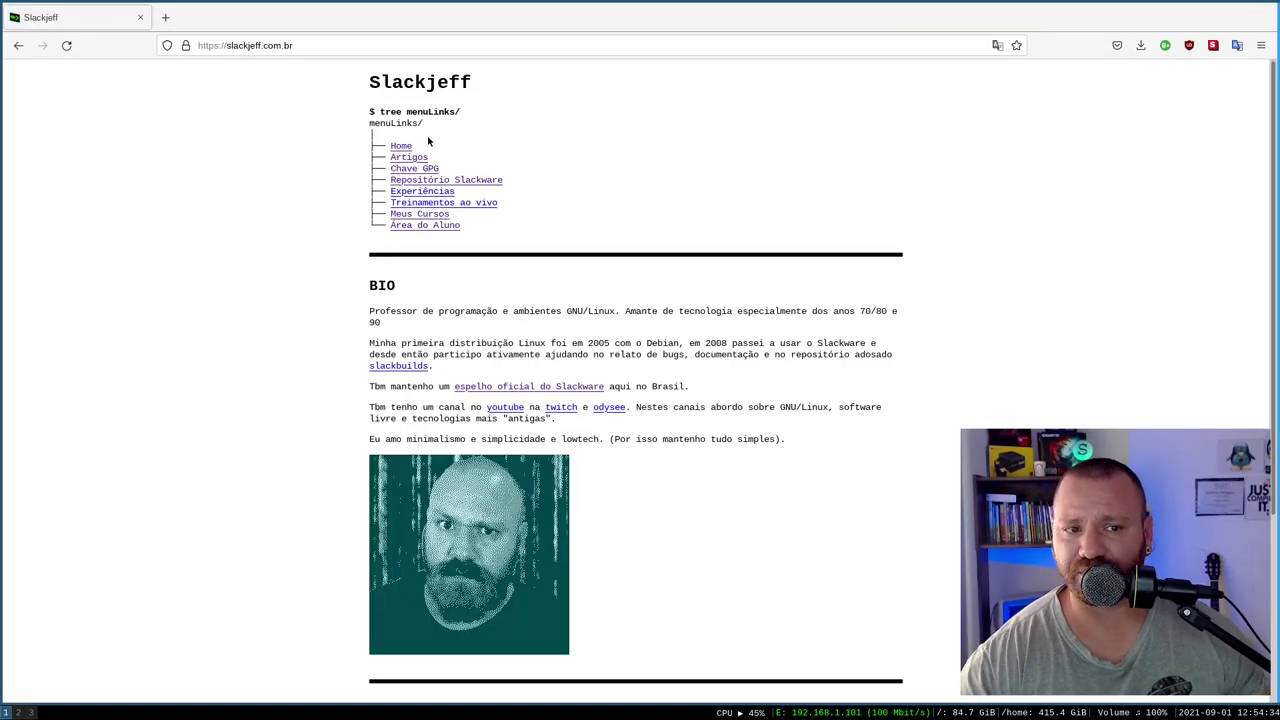
Open Meus Cursos and then the Pacotão all-courses bundle page
{"action": "left_click", "coordinate": [418, 214]}
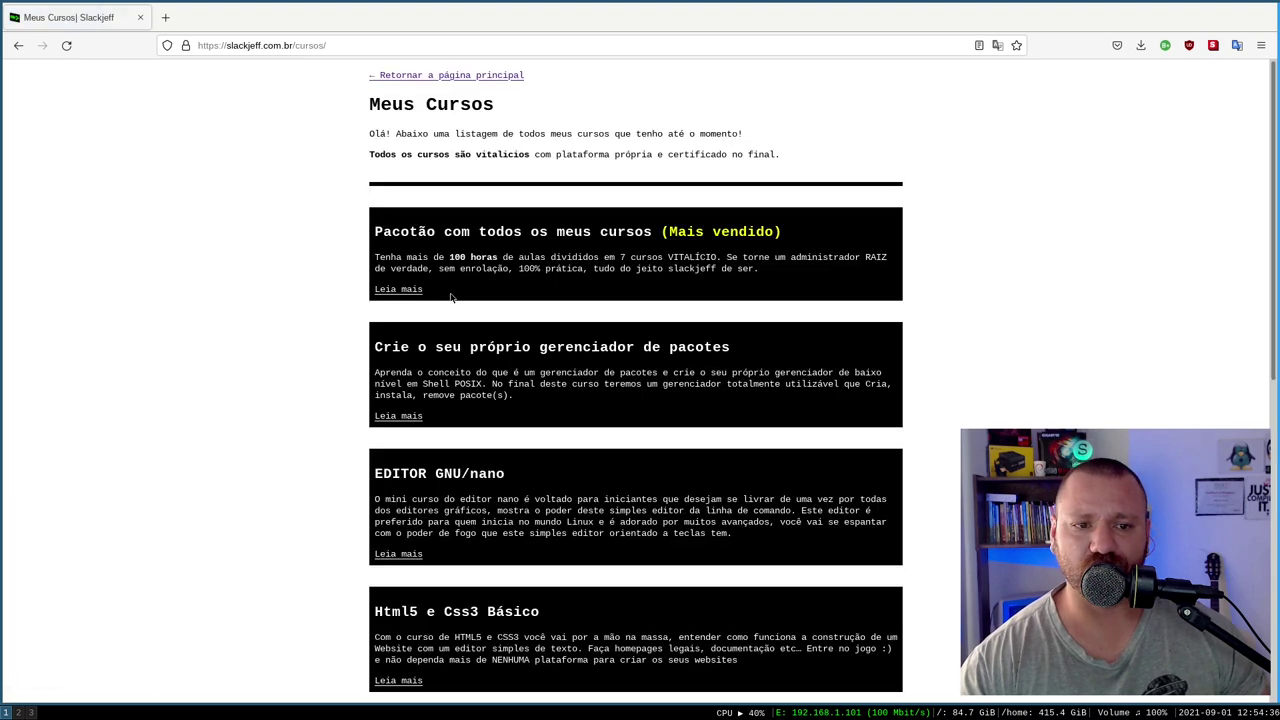
{"action": "scroll", "coordinate": [490, 355], "scroll_direction": "down", "scroll_amount": 10}
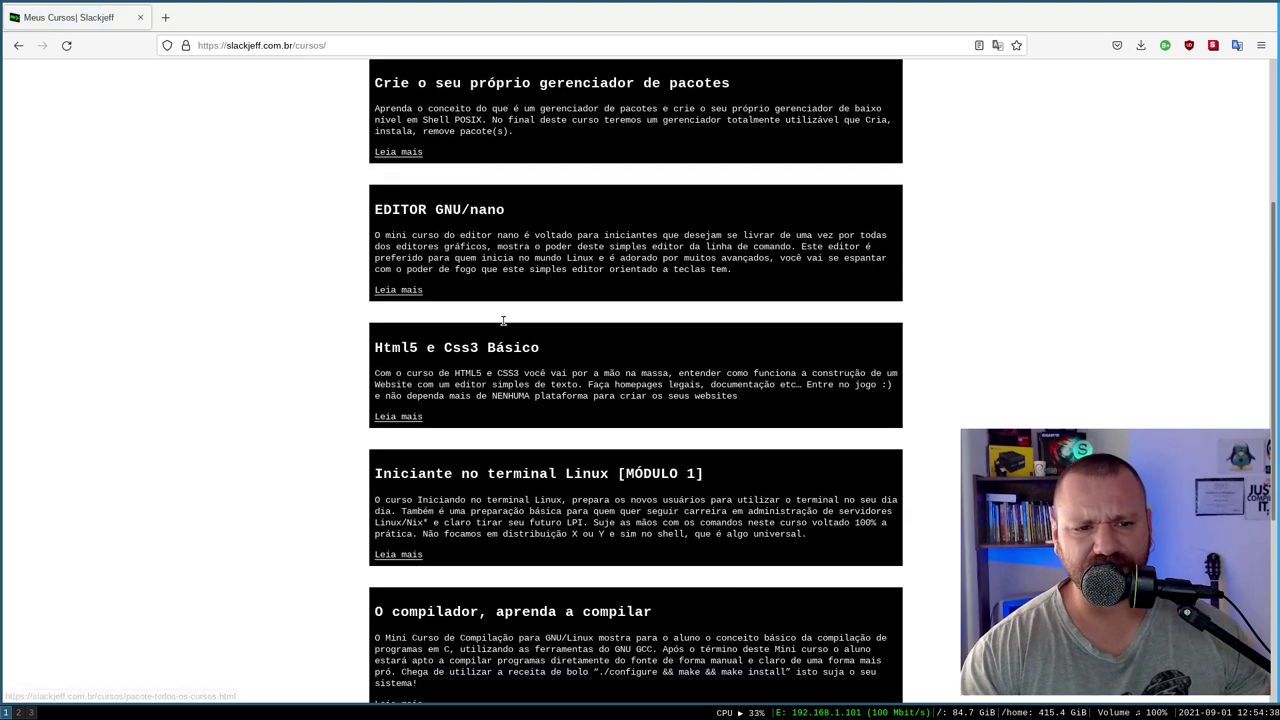
{"action": "scroll", "coordinate": [490, 355], "scroll_direction": "up", "scroll_amount": 8}
{"action": "scroll", "coordinate": [487, 350], "scroll_direction": "up", "scroll_amount": 3}
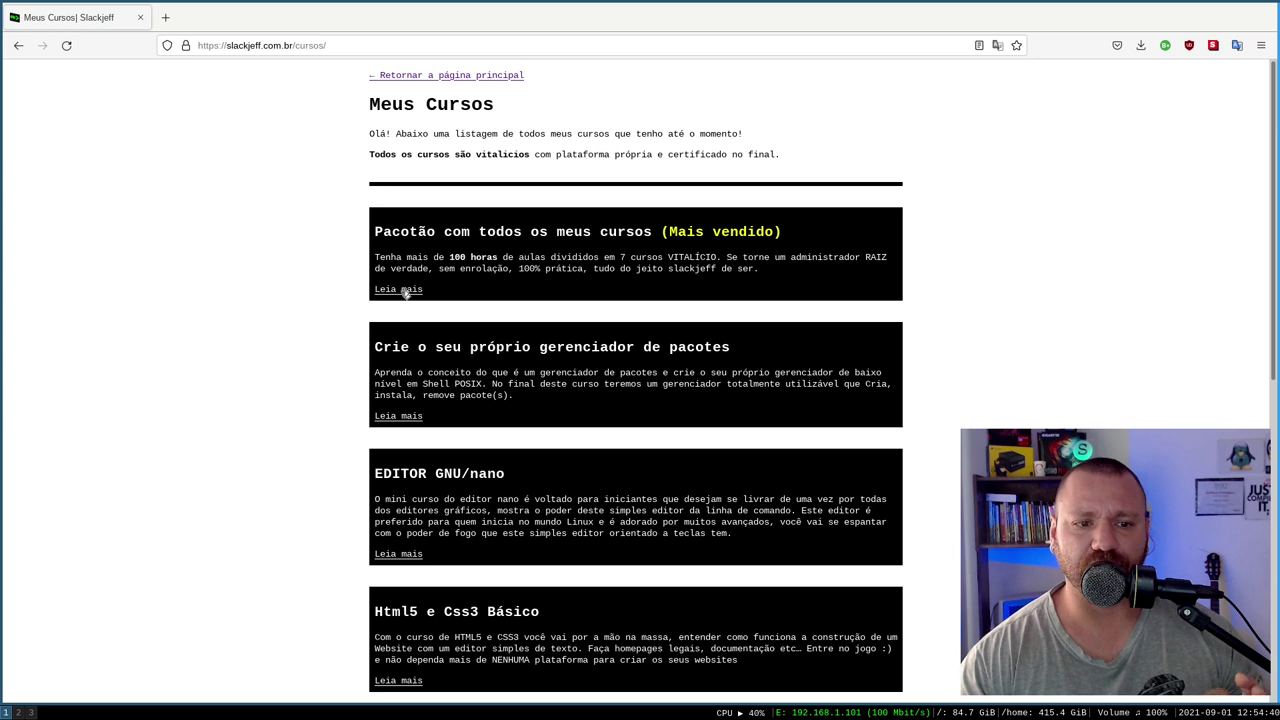
{"action": "left_click", "coordinate": [402, 289]}
Highlight the promotion expiry date, the seven bundled courses and the R$ 50 price
{"action": "left_click_drag", "start_coordinate": [369, 166], "coordinate": [514, 166]}
{"action": "left_click", "coordinate": [537, 168]}
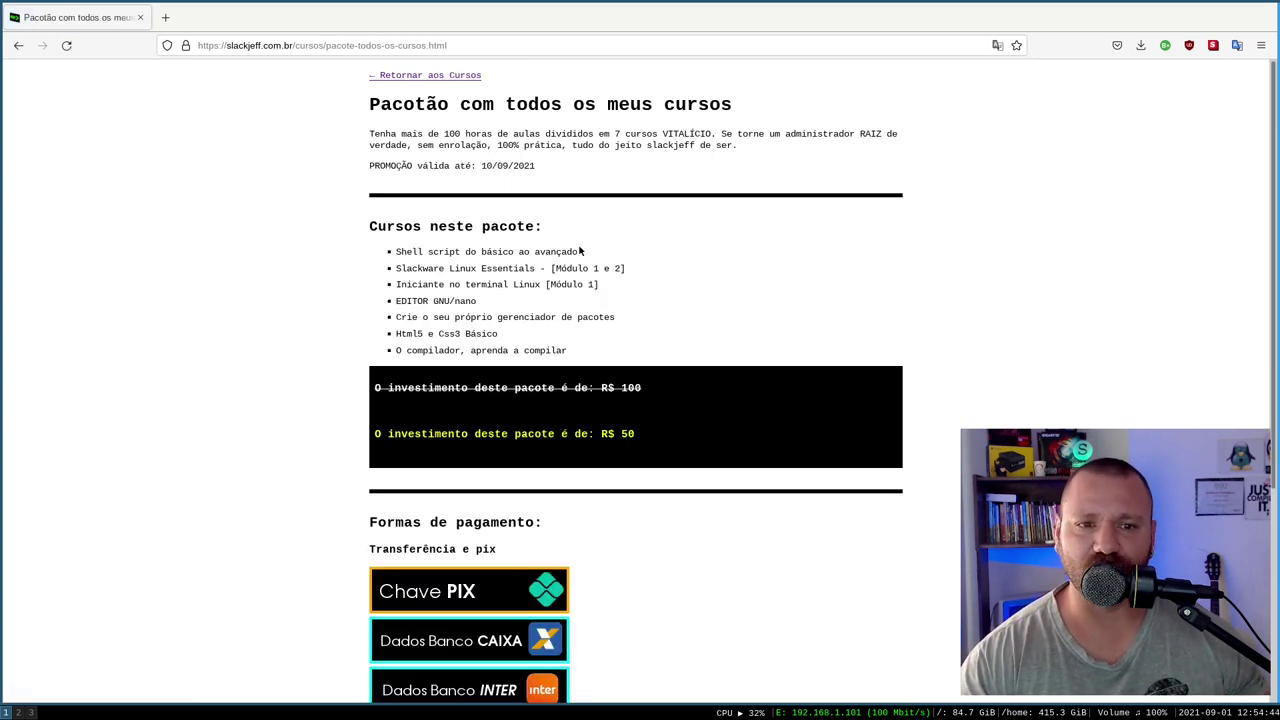
{"action": "left_click_drag", "start_coordinate": [652, 434], "coordinate": [370, 413]}
{"action": "left_click_drag", "start_coordinate": [616, 318], "coordinate": [412, 242]}
{"action": "left_click", "coordinate": [397, 253]}
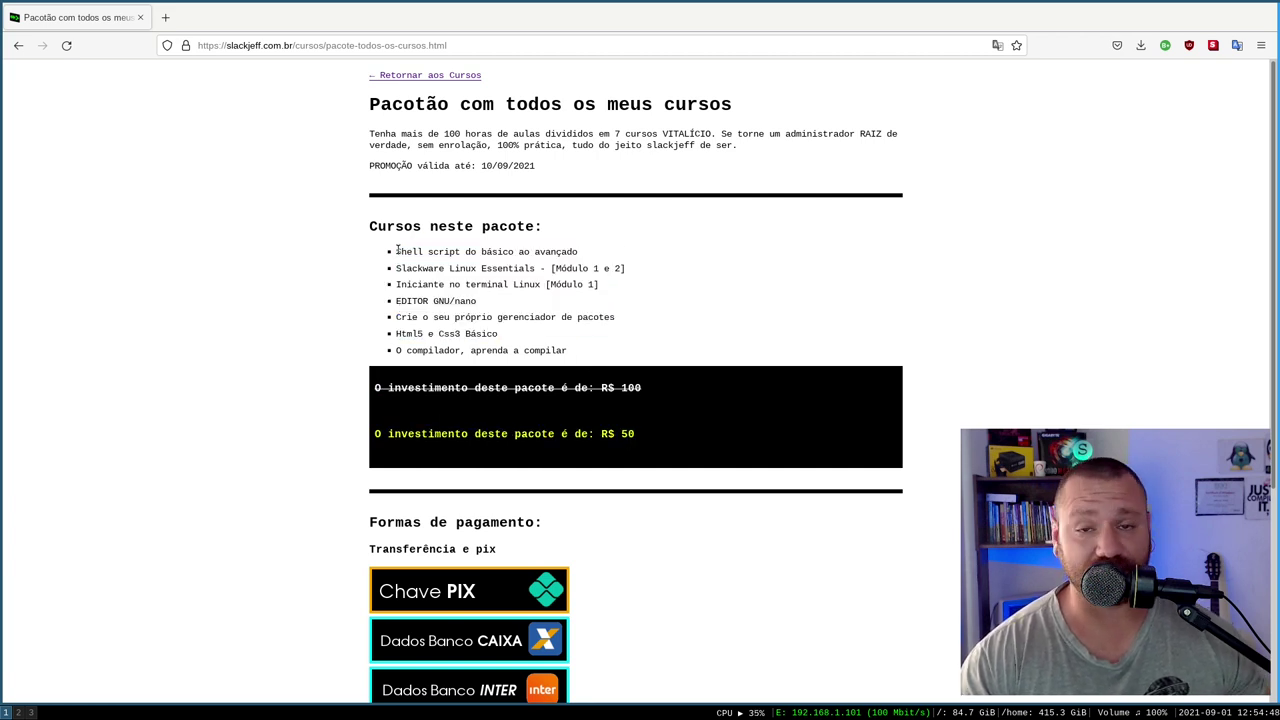
{"action": "left_click_drag", "start_coordinate": [591, 349], "coordinate": [389, 250]}
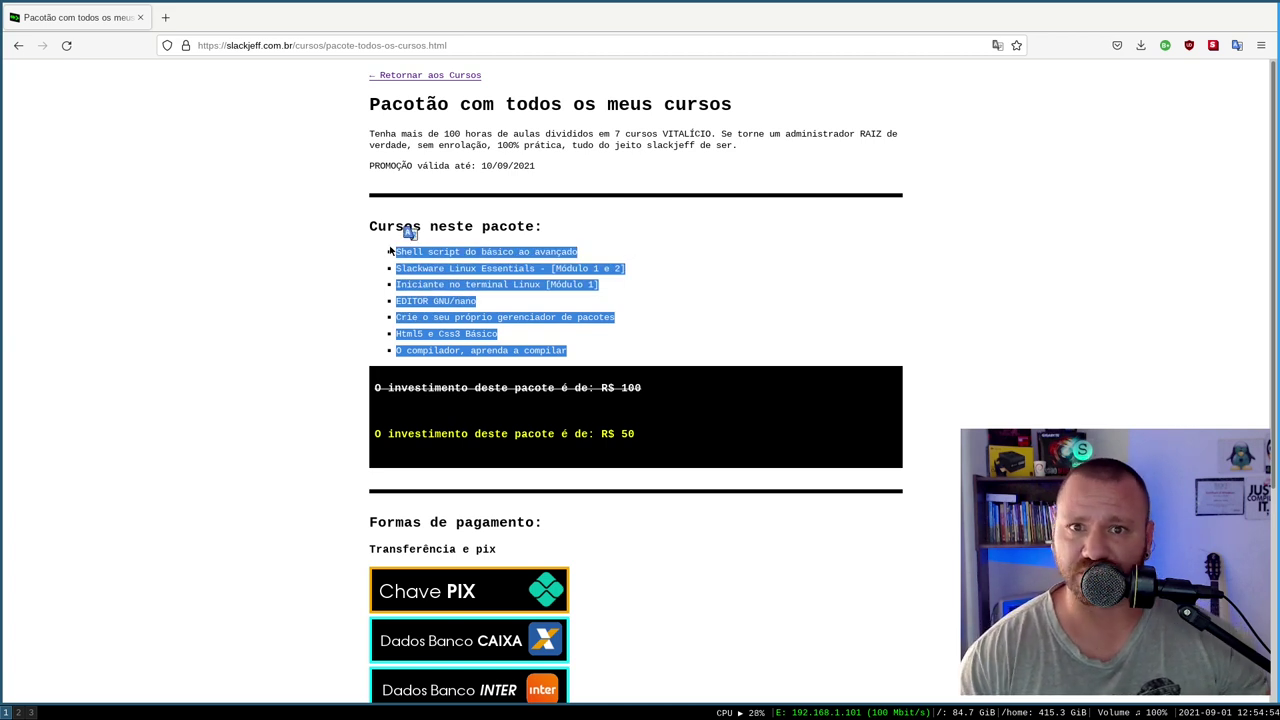
{"action": "left_click_drag", "start_coordinate": [430, 253], "coordinate": [396, 252]}
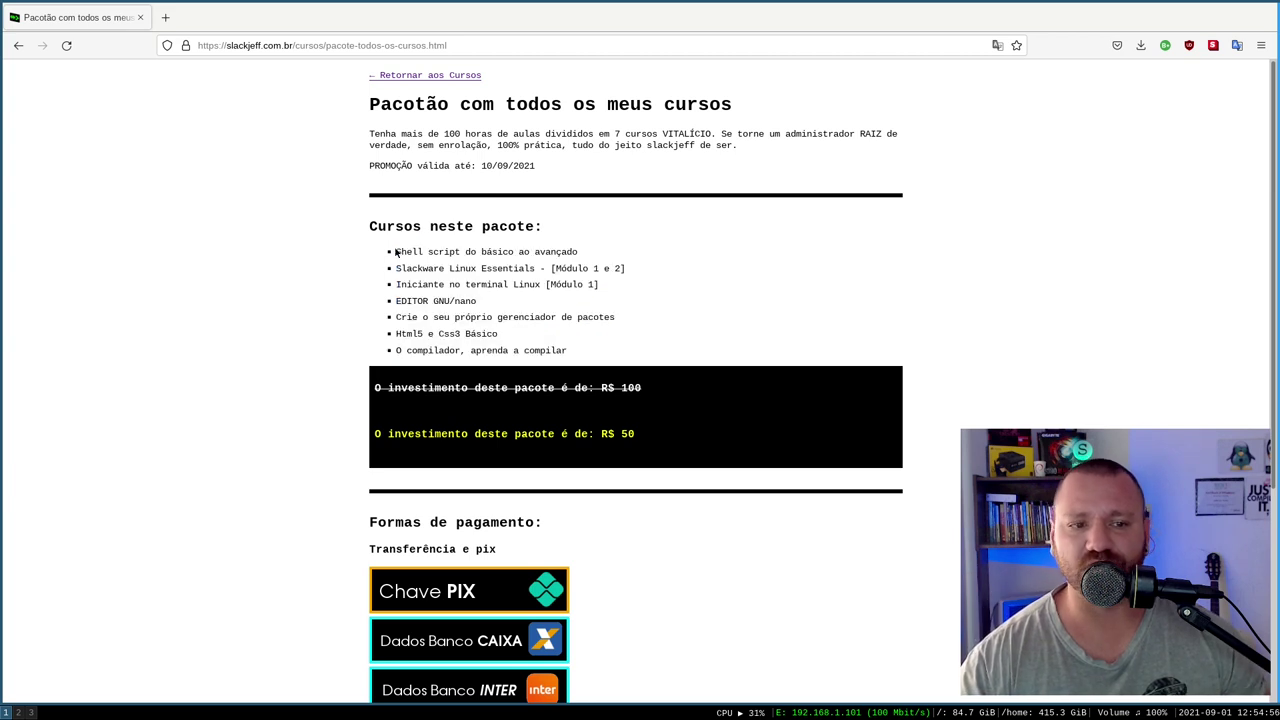
{"action": "left_click_drag", "start_coordinate": [646, 434], "coordinate": [374, 421]}
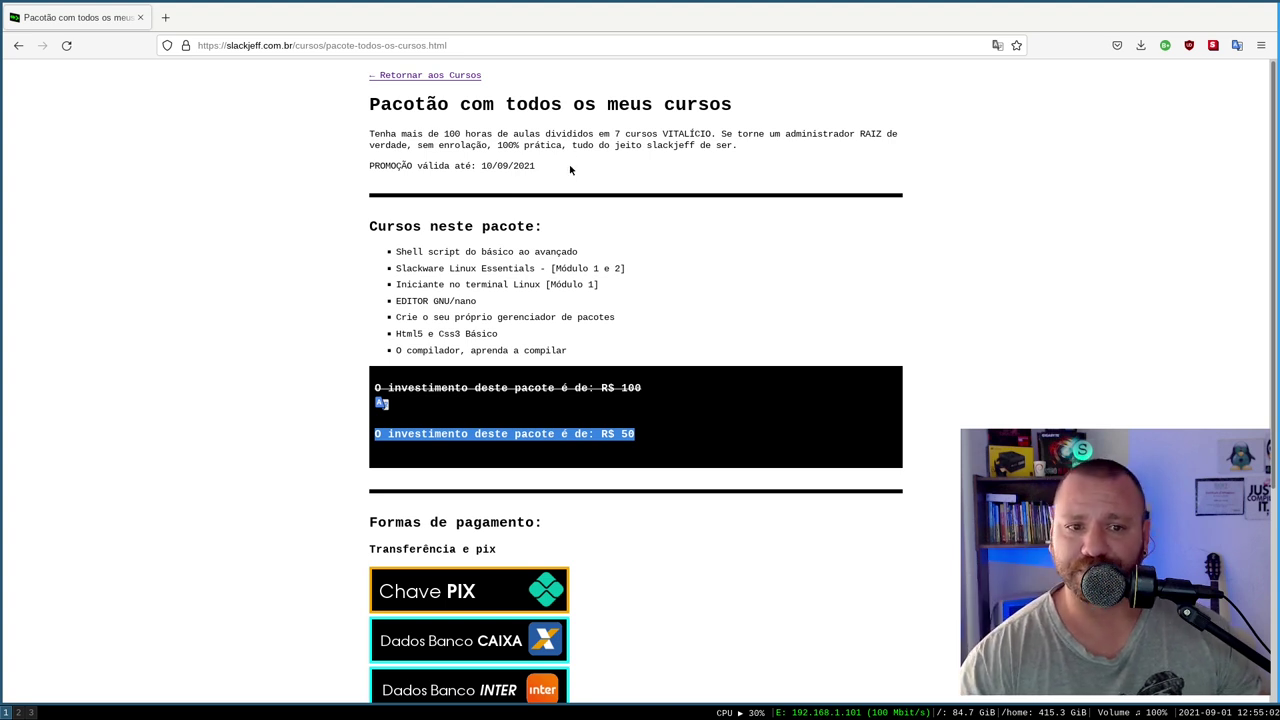
{"action": "left_click", "coordinate": [521, 166]}
Scroll to the Formas de pagamento section and highlight the footer contact e-mail
{"action": "scroll", "coordinate": [572, 490], "scroll_direction": "down", "scroll_amount": 3}
{"action": "left_click_drag", "start_coordinate": [634, 663], "coordinate": [360, 263]}
{"action": "left_click", "coordinate": [620, 344]}
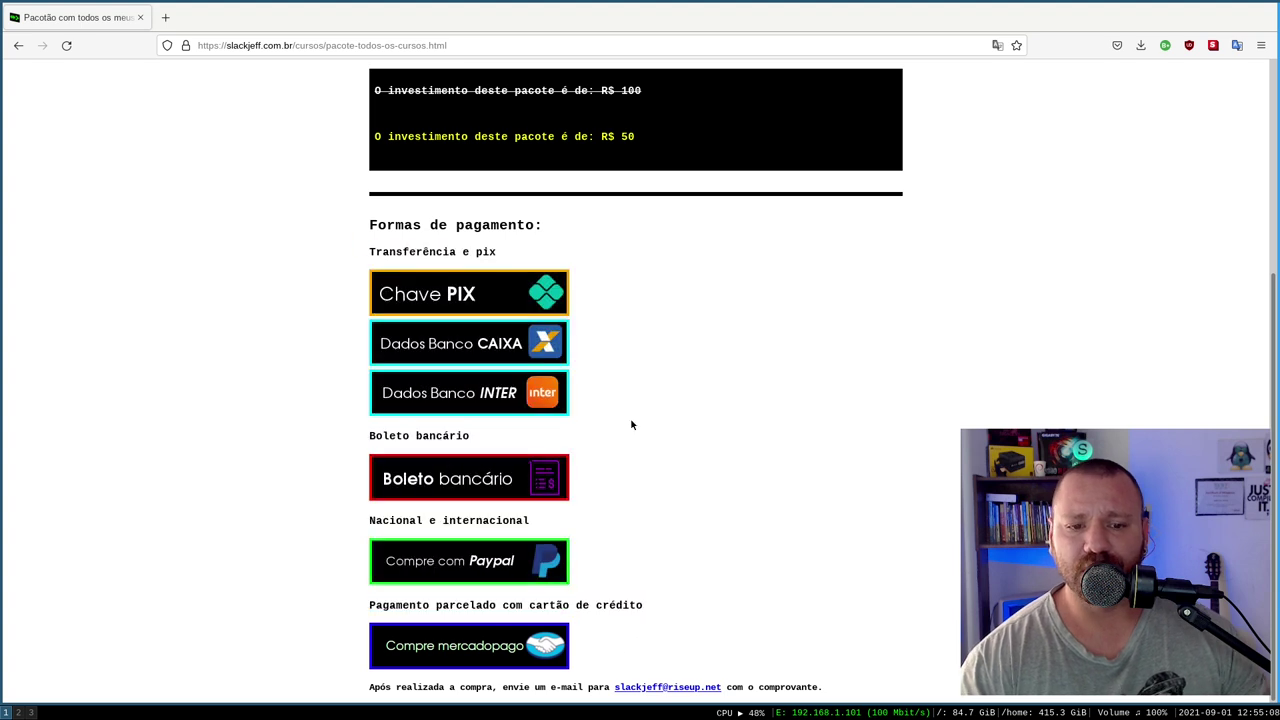
{"action": "left_click_drag", "start_coordinate": [722, 686], "coordinate": [603, 688]}
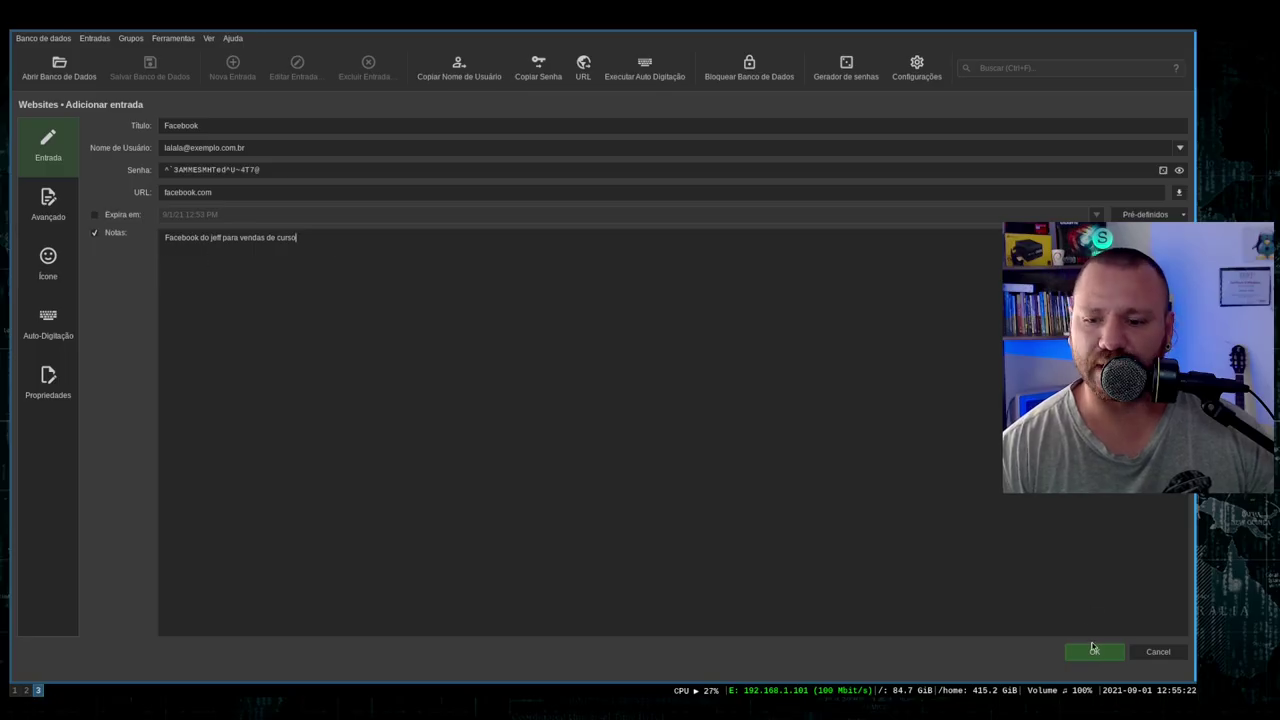
Save the Facebook entry, switch its icon to the key, and copy its password
{"action": "left_click", "coordinate": [1094, 651]}
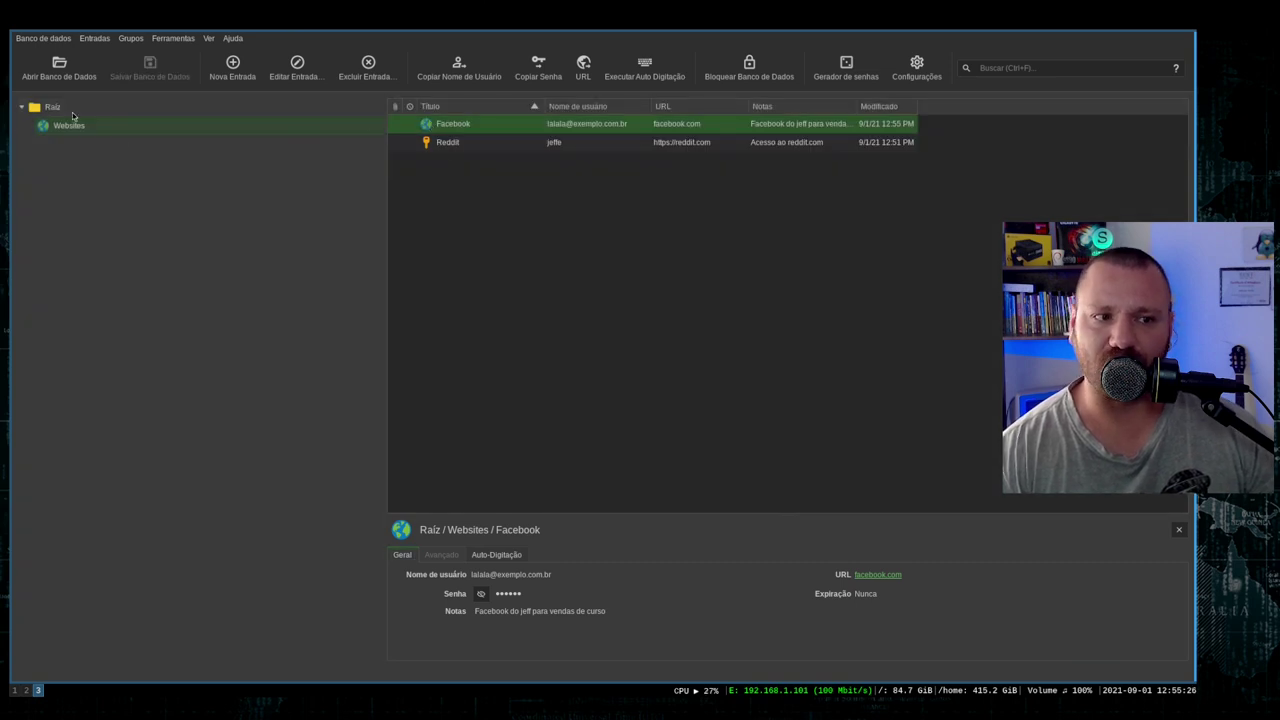
{"action": "double_click", "coordinate": [446, 123]}
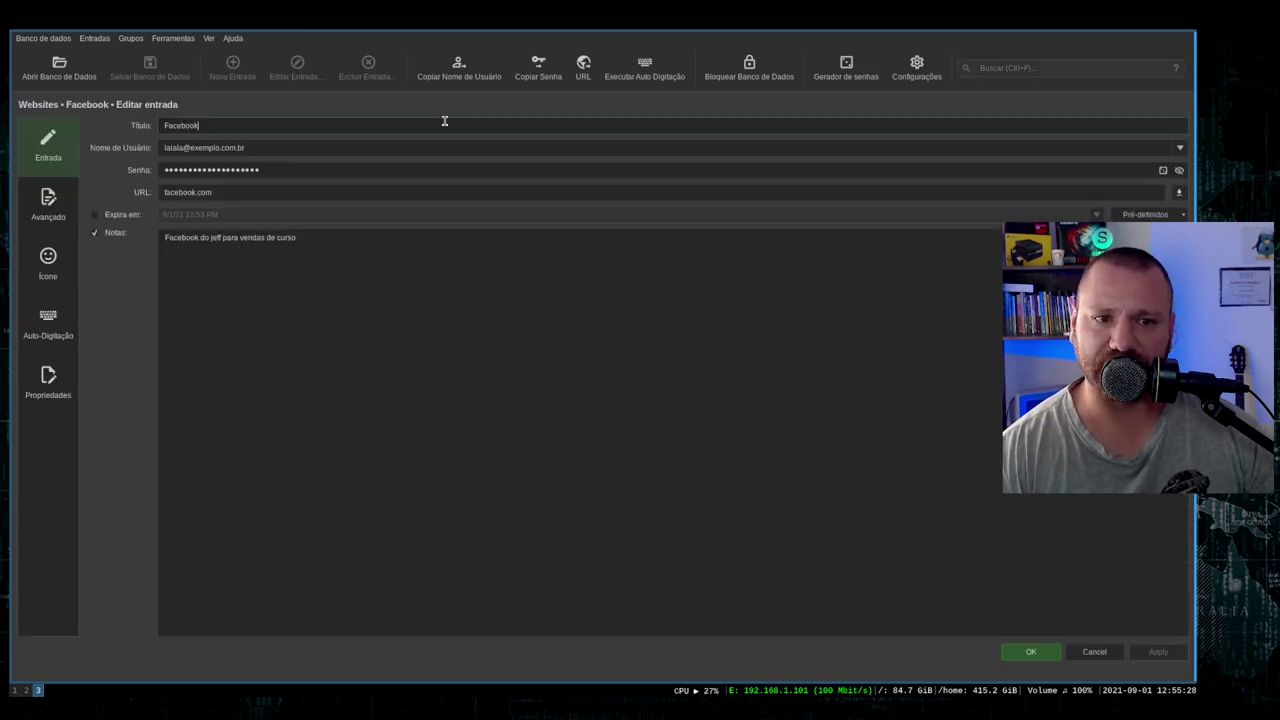
{"action": "left_click", "coordinate": [48, 264]}
{"action": "left_click", "coordinate": [104, 144]}
{"action": "left_click", "coordinate": [1158, 651]}
{"action": "left_click", "coordinate": [1031, 651]}
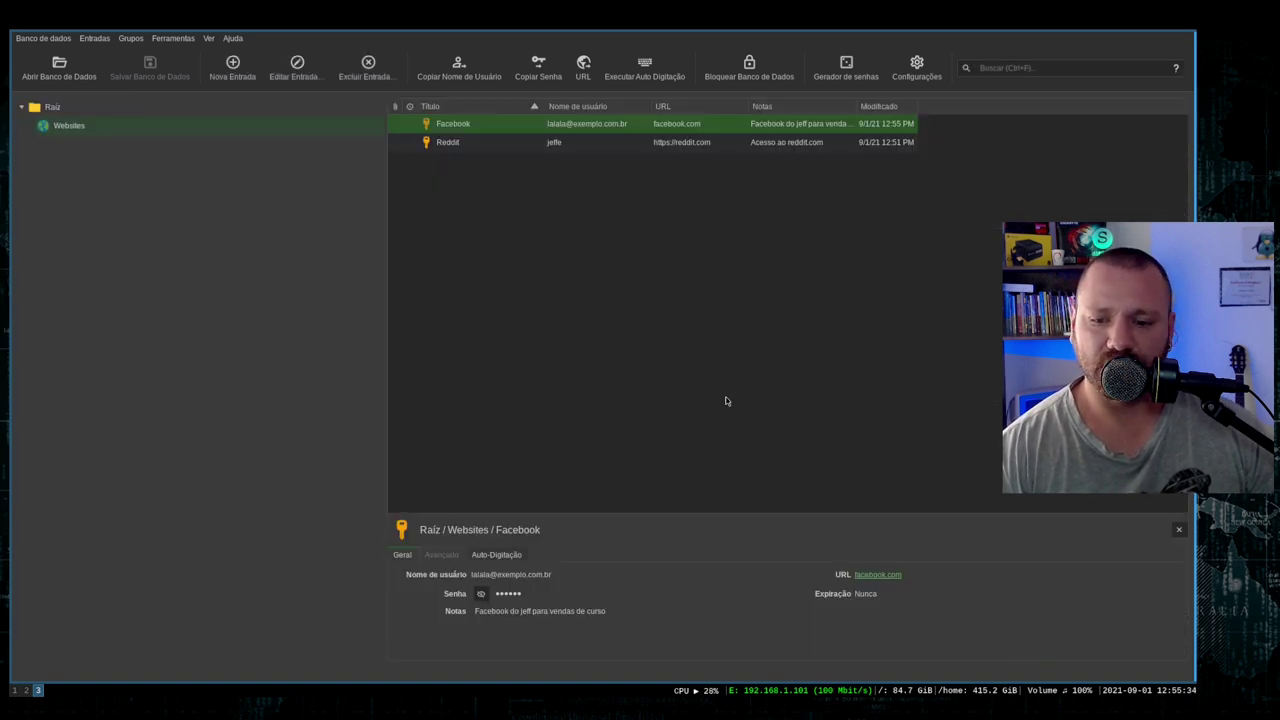
{"action": "right_click", "coordinate": [451, 121]}
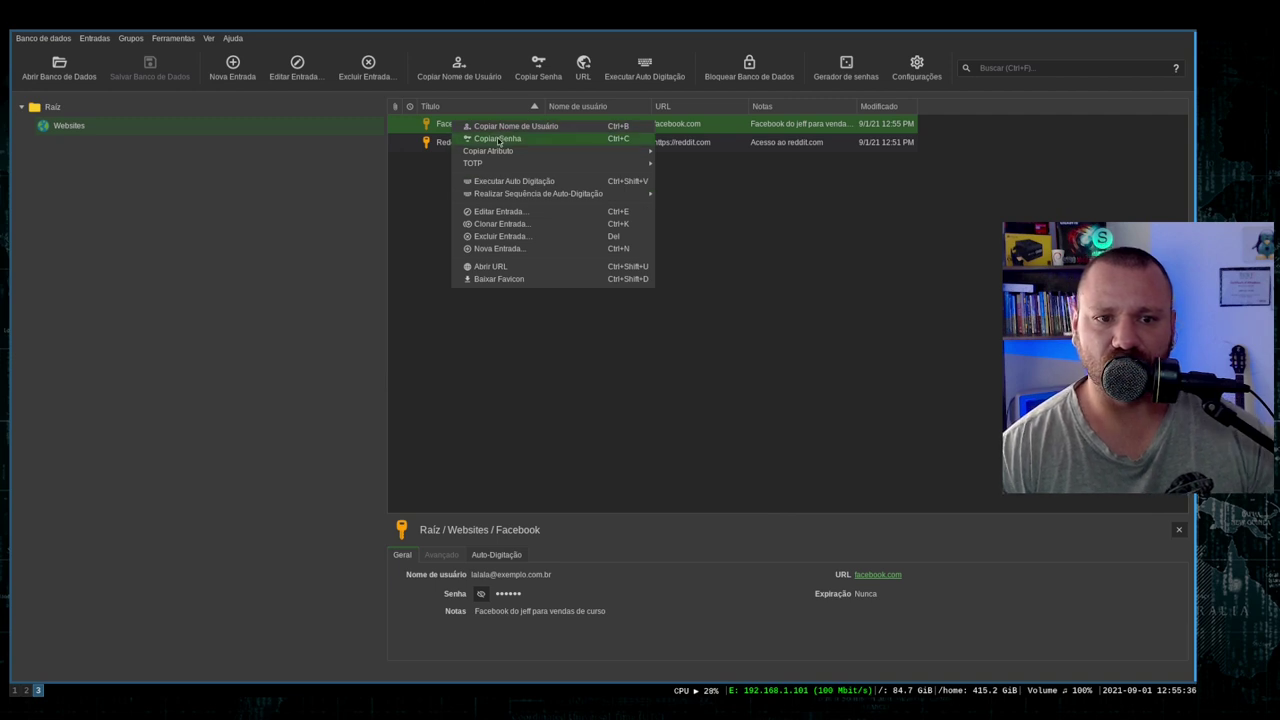
{"action": "left_click", "coordinate": [499, 139]}
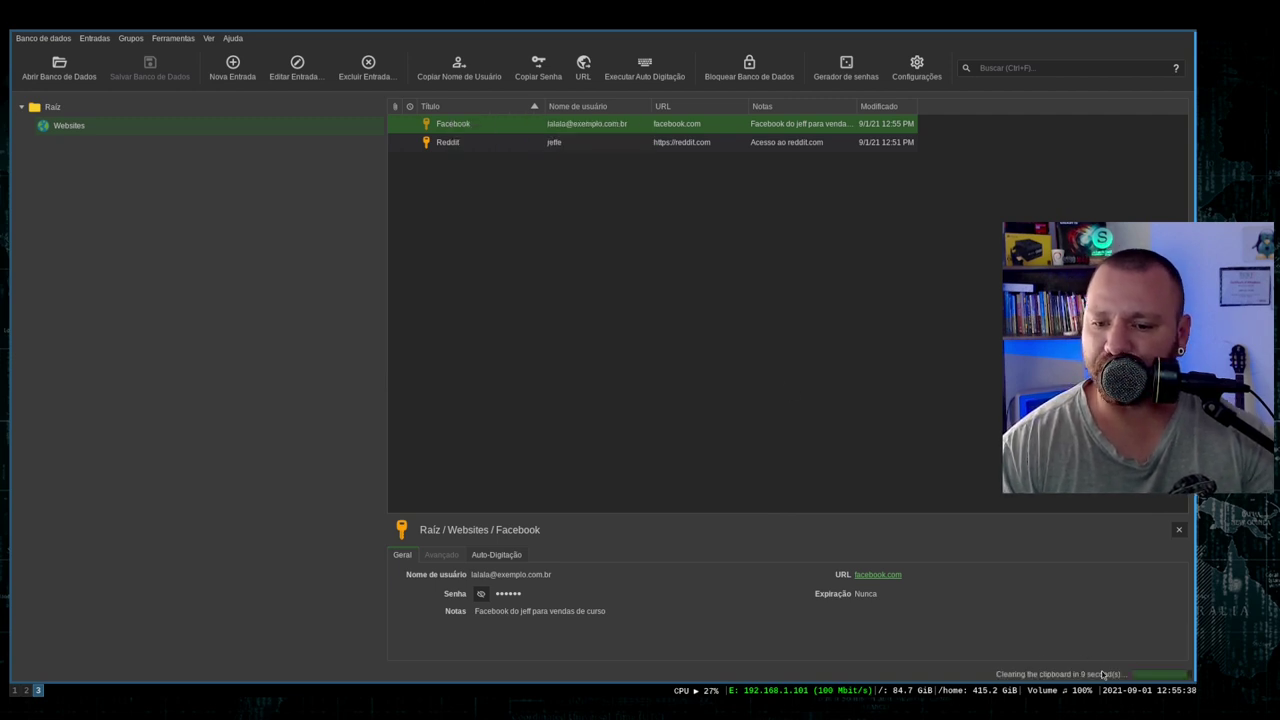
Open a terminal beside KeePassXC, paste the Facebook password at the prompt, then cancel it
{"action": "key", "text": "super+Return"}
{"action": "key", "text": "ctrl+shift+v"}
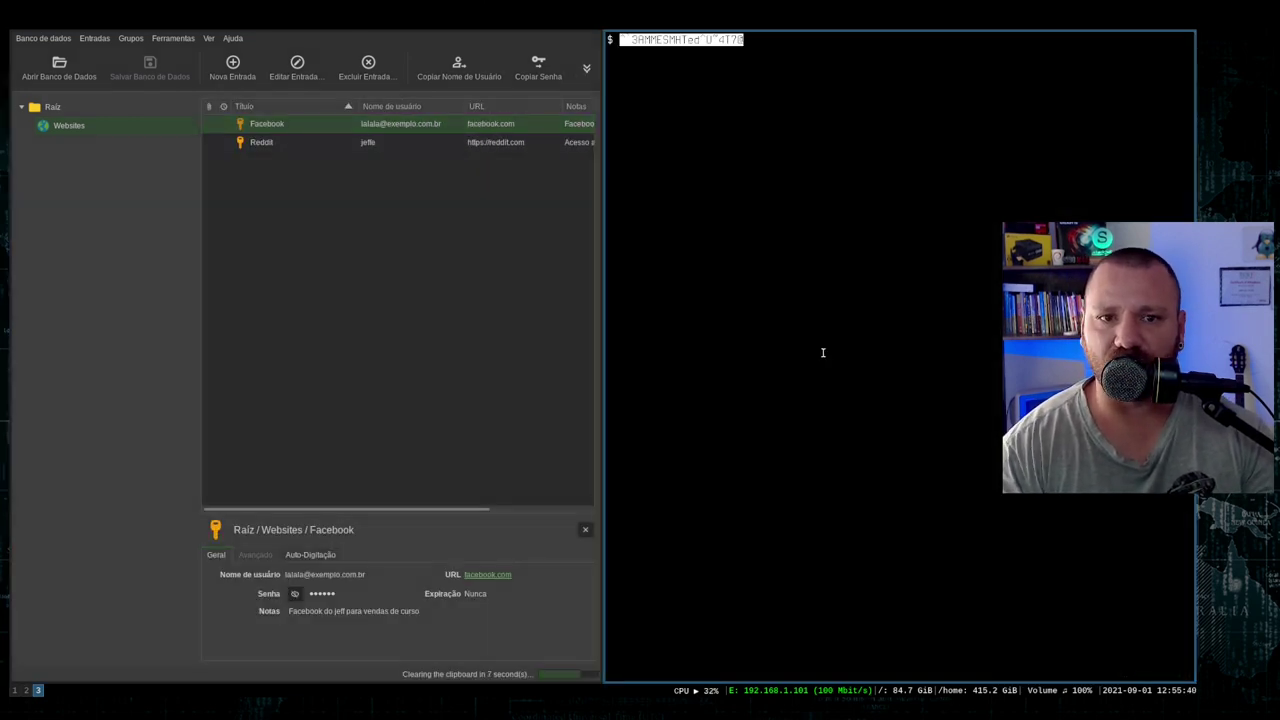
{"action": "key", "text": "ctrl+c"}
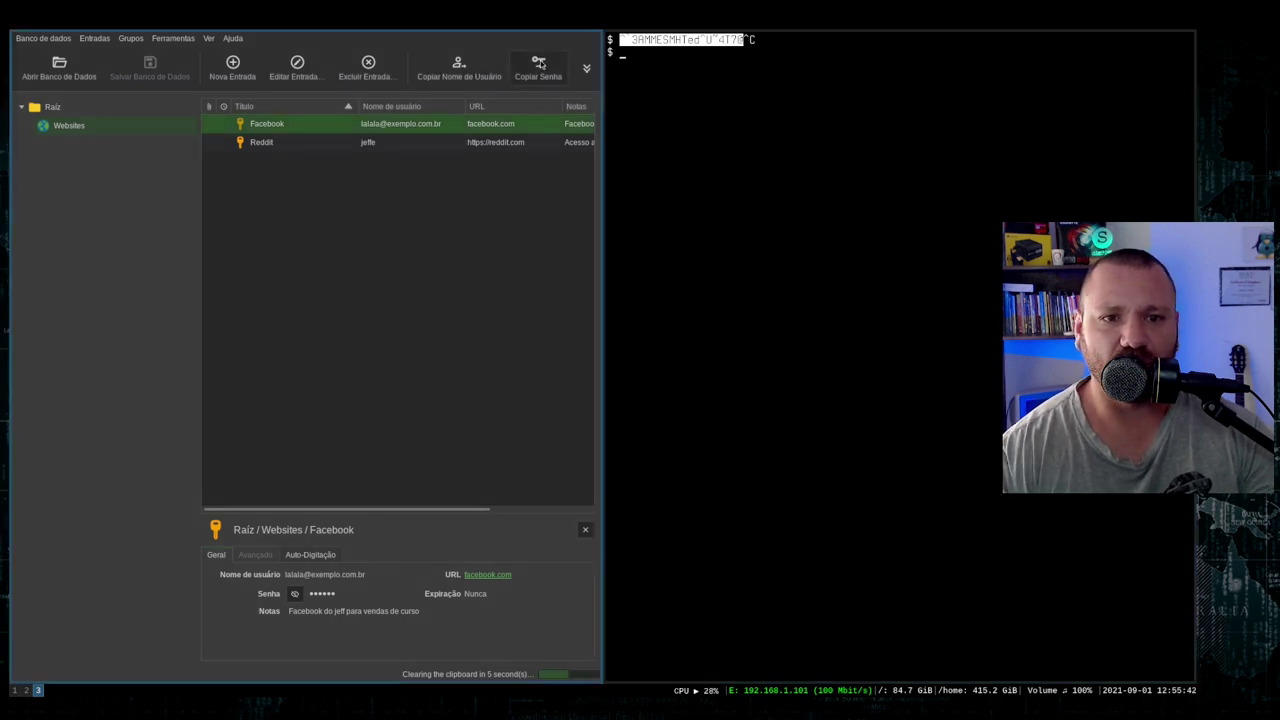
Auto-type the Facebook login into the terminal, cancel the line, and open the entry for editing
{"action": "left_click", "coordinate": [586, 68]}
{"action": "left_click", "coordinate": [91, 105]}
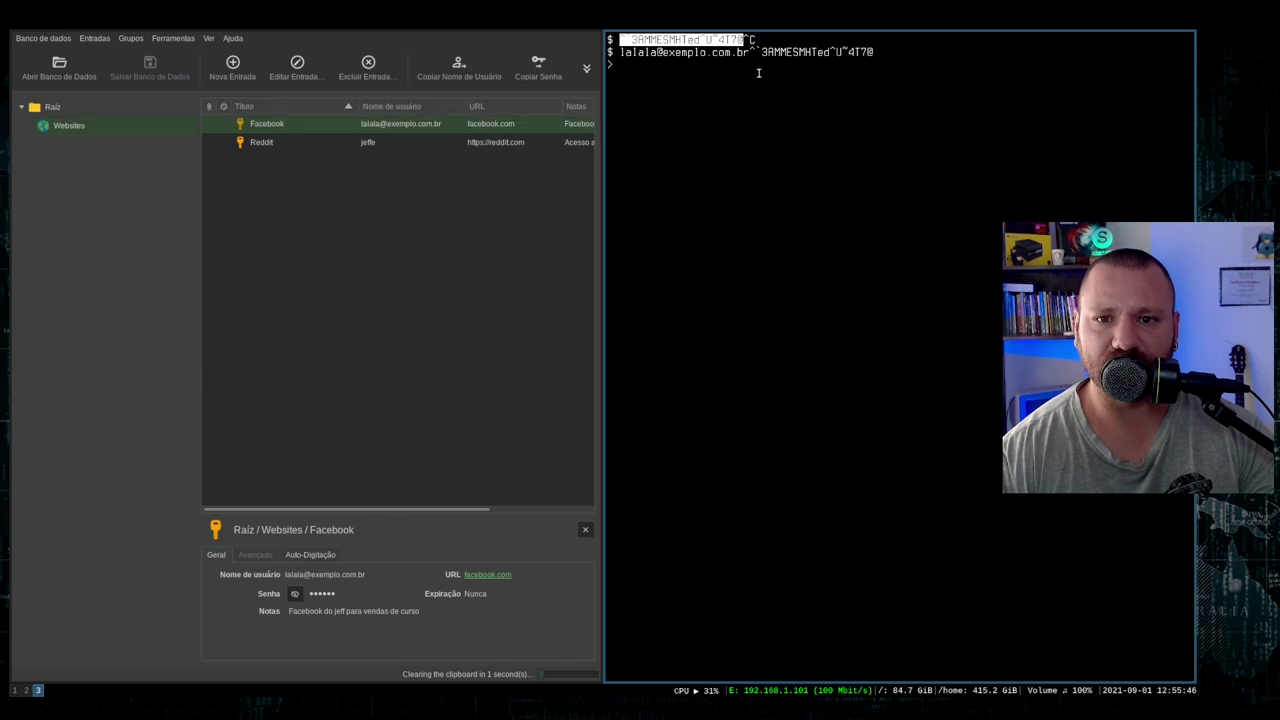
{"action": "left_click_drag", "start_coordinate": [620, 51], "coordinate": [752, 51]}
{"action": "key", "text": "ctrl+c"}
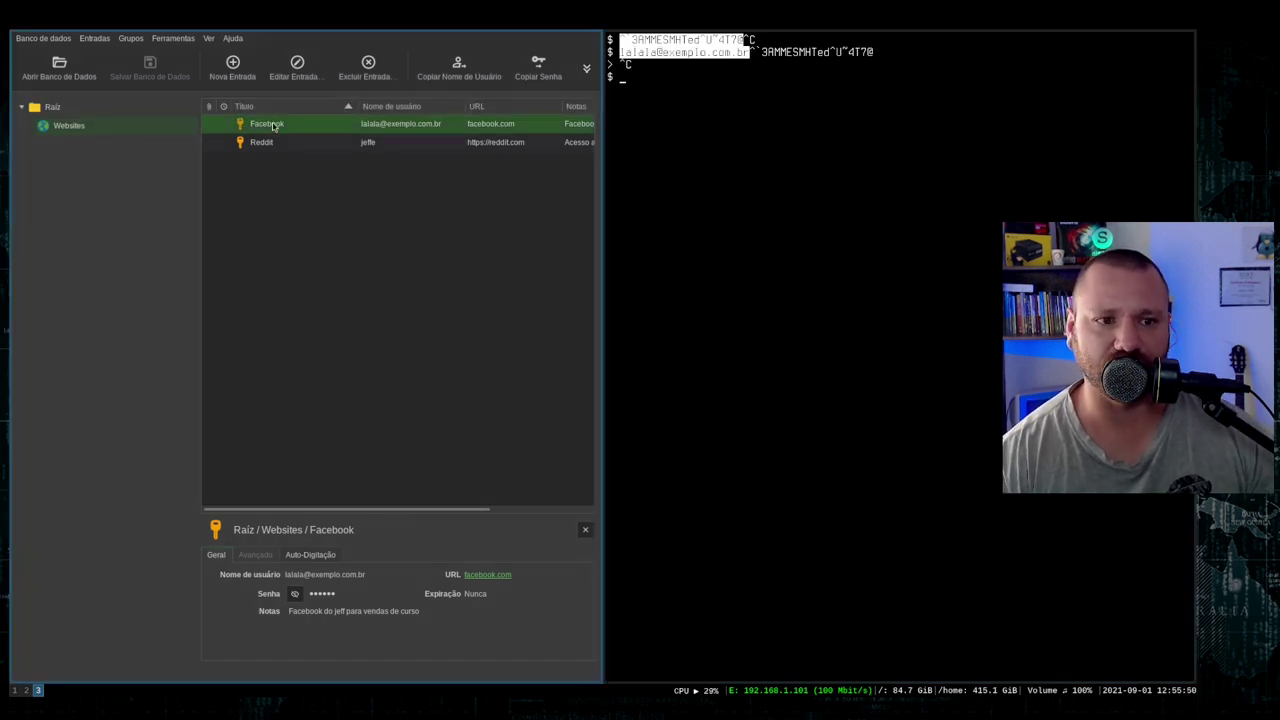
{"action": "double_click", "coordinate": [270, 124]}
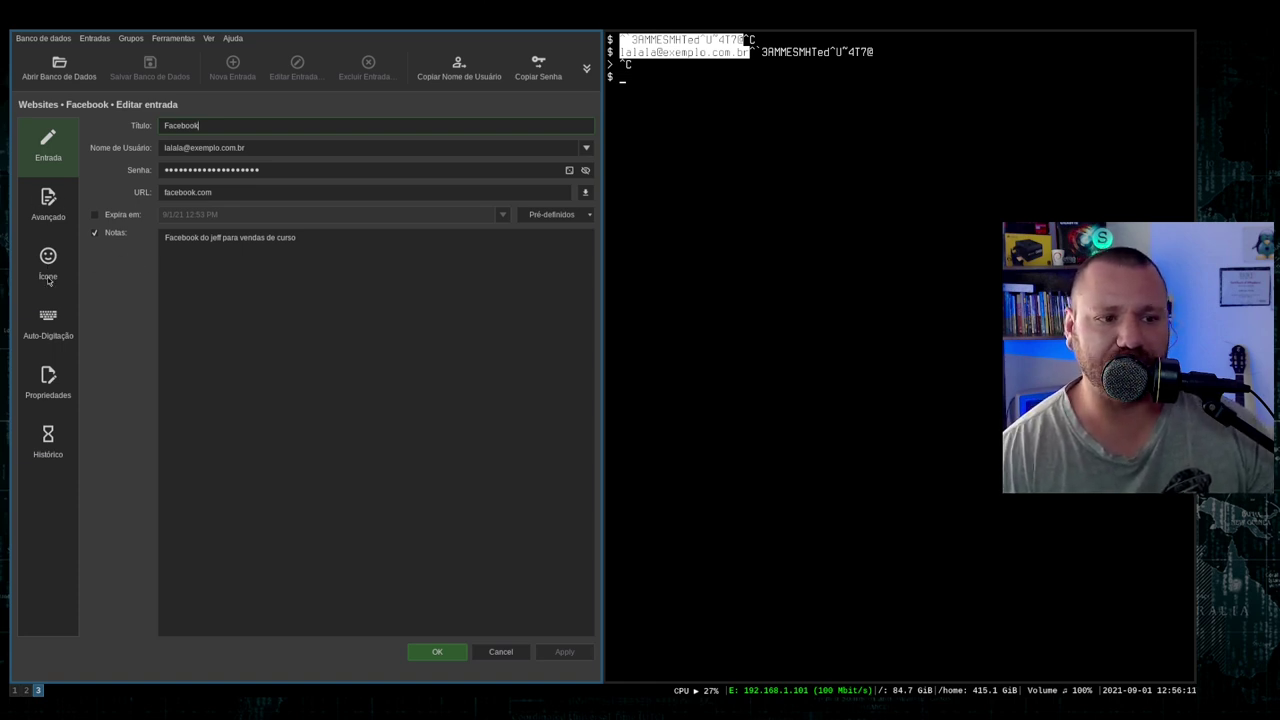
Change the Facebook entry's custom auto-type sequence to {PASSWORD}{ENTER} and save it
{"action": "left_click", "coordinate": [48, 321]}
{"action": "left_click", "coordinate": [126, 154]}
{"action": "left_click_drag", "start_coordinate": [107, 168], "coordinate": [178, 170]}
{"action": "key", "text": "BackSpace"}
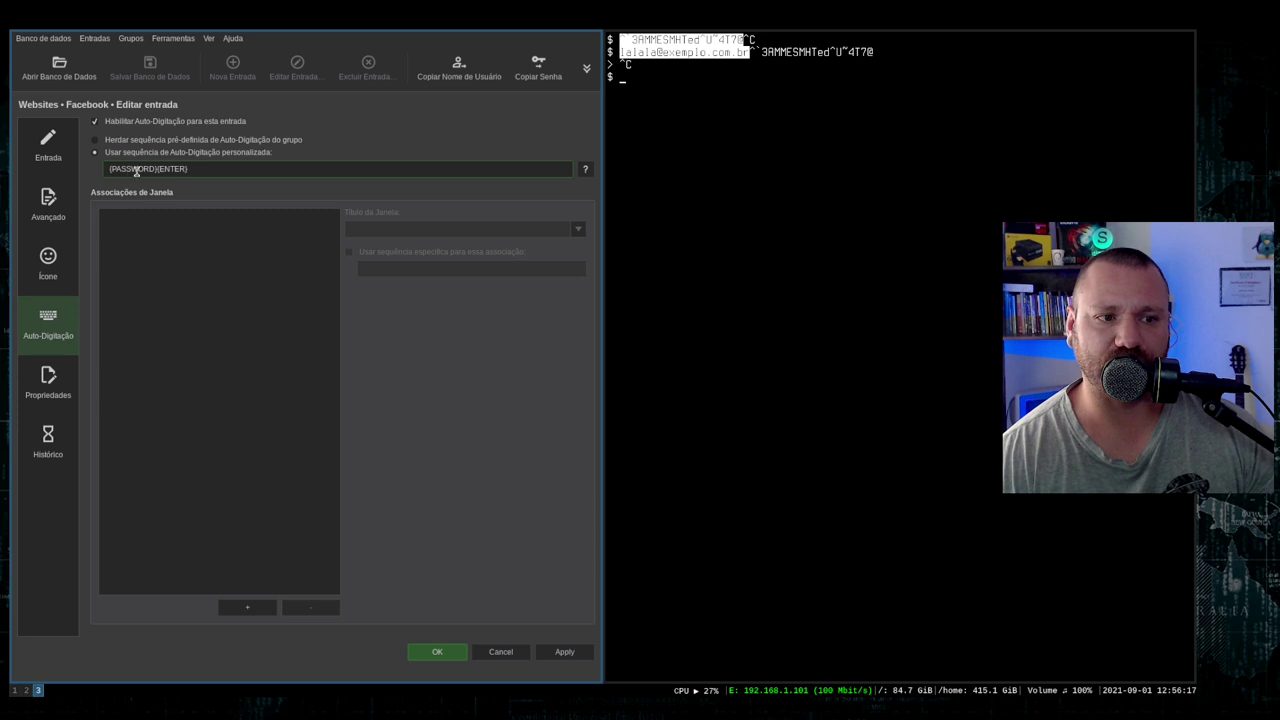
{"action": "left_click", "coordinate": [567, 652]}
{"action": "left_click", "coordinate": [437, 652]}
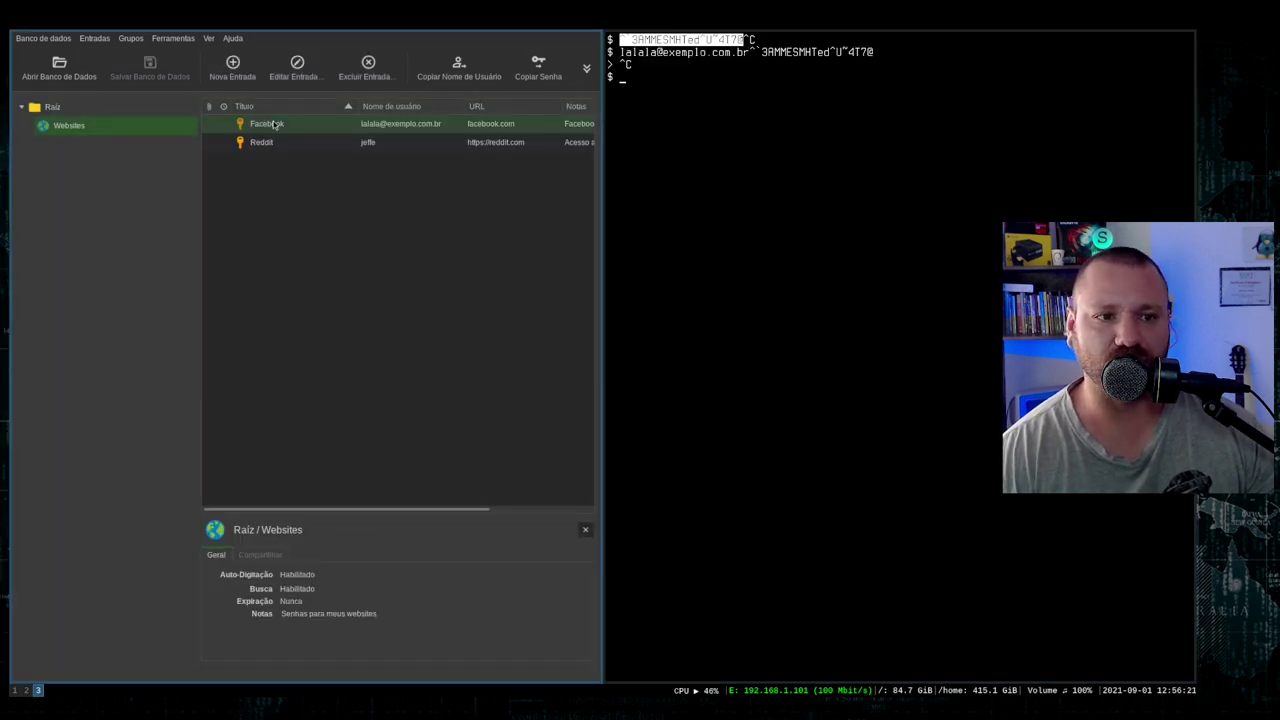
Auto-type the Facebook password into the terminal, then select the Websites group
{"action": "left_click", "coordinate": [586, 68]}
{"action": "left_click", "coordinate": [75, 110]}
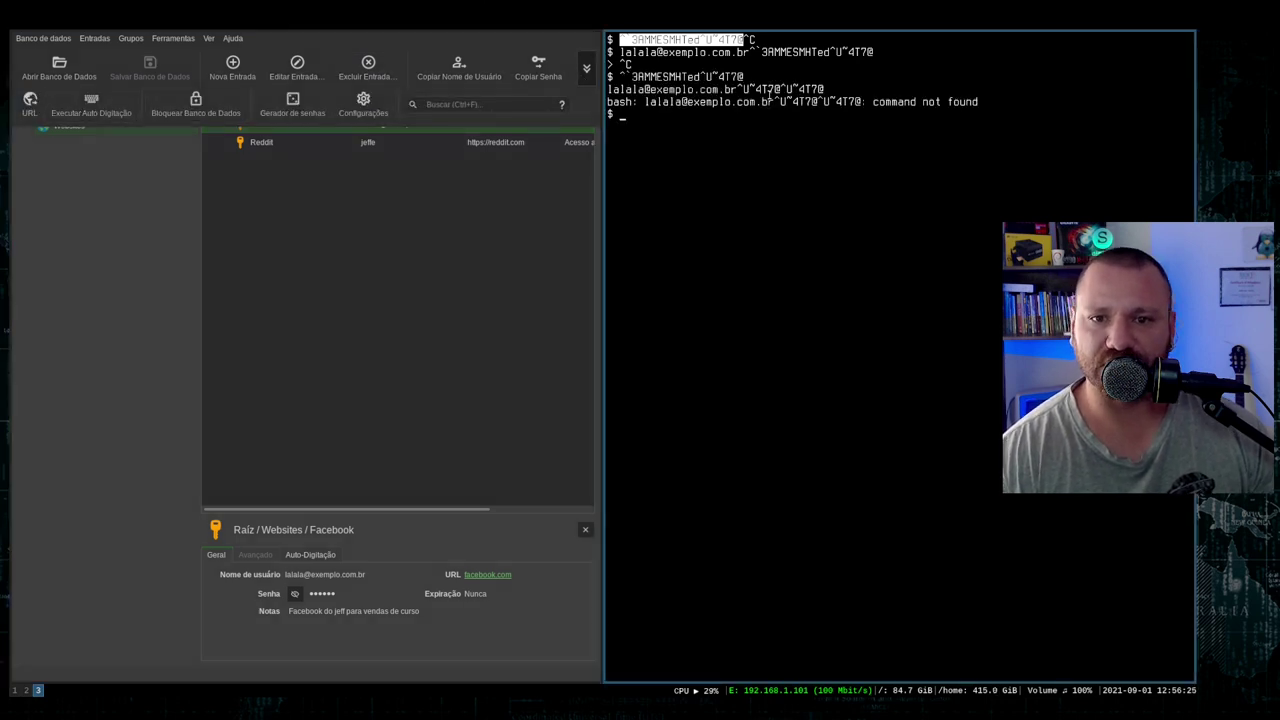
{"action": "left_click", "coordinate": [533, 191]}
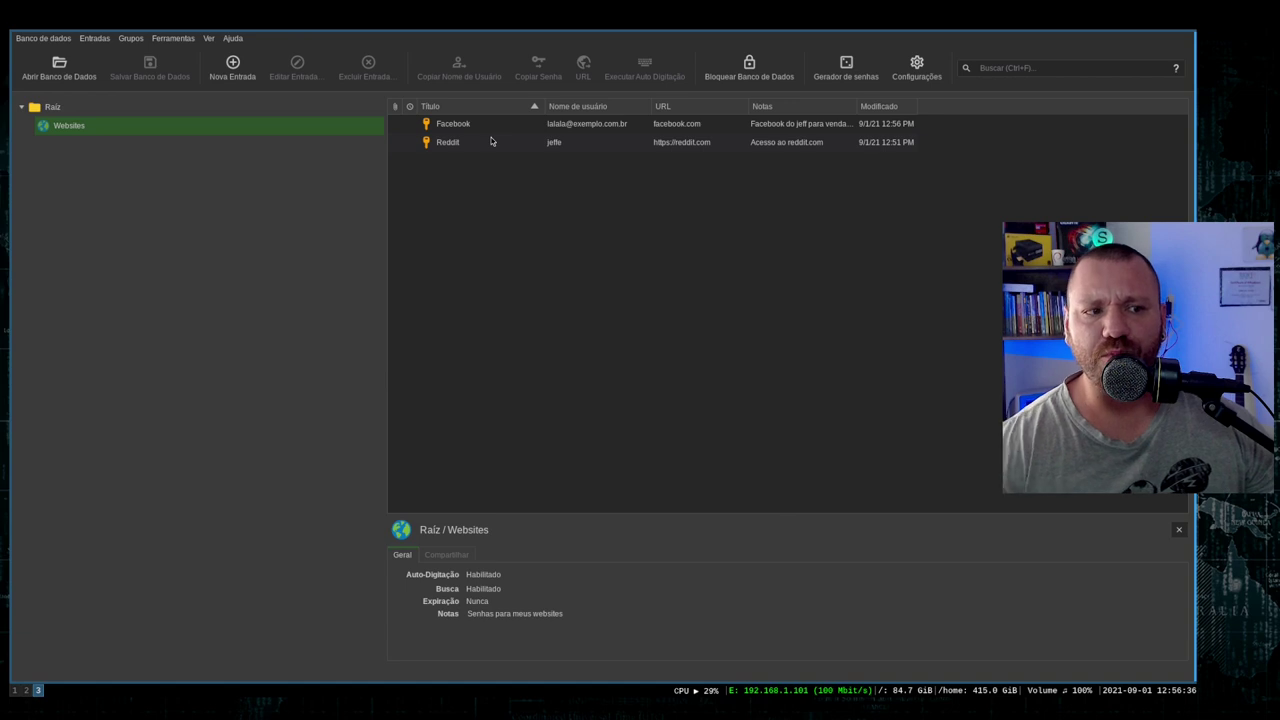
{"action": "right_click", "coordinate": [48, 150]}
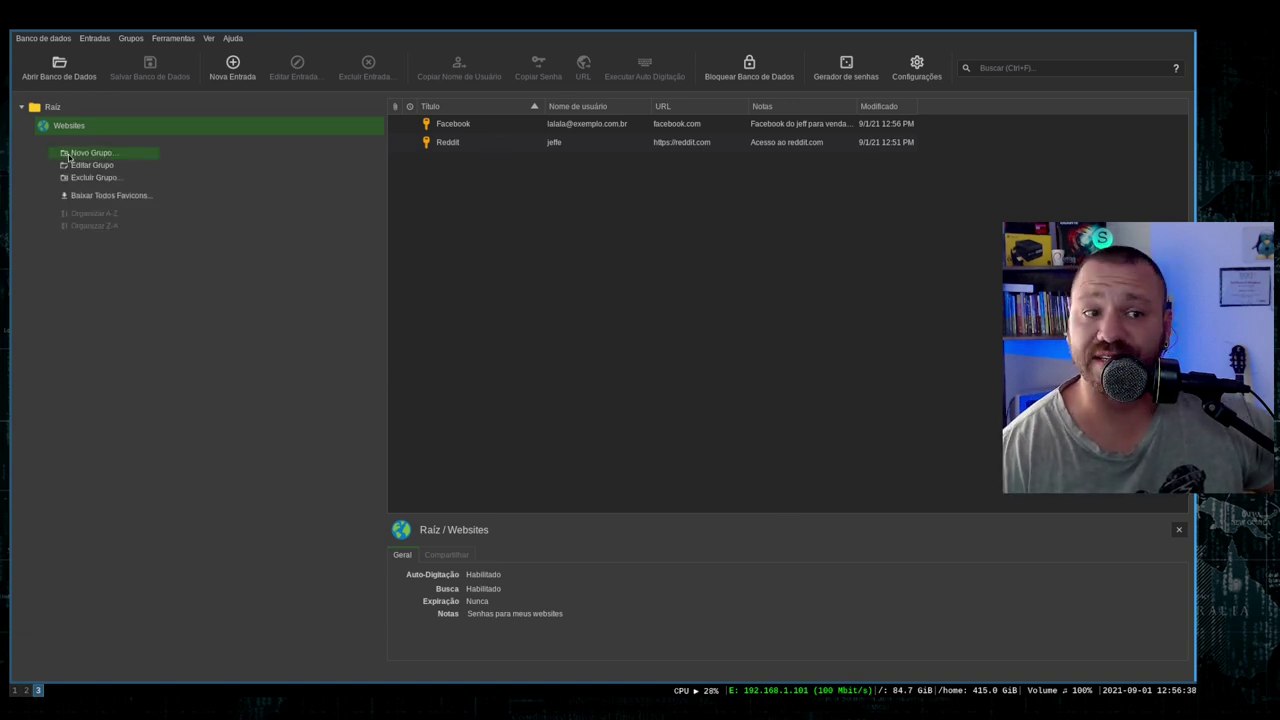
Start a new group named SSH with notes 'Acessos ssh de todas as máquinas'
{"action": "left_click", "coordinate": [125, 159]}
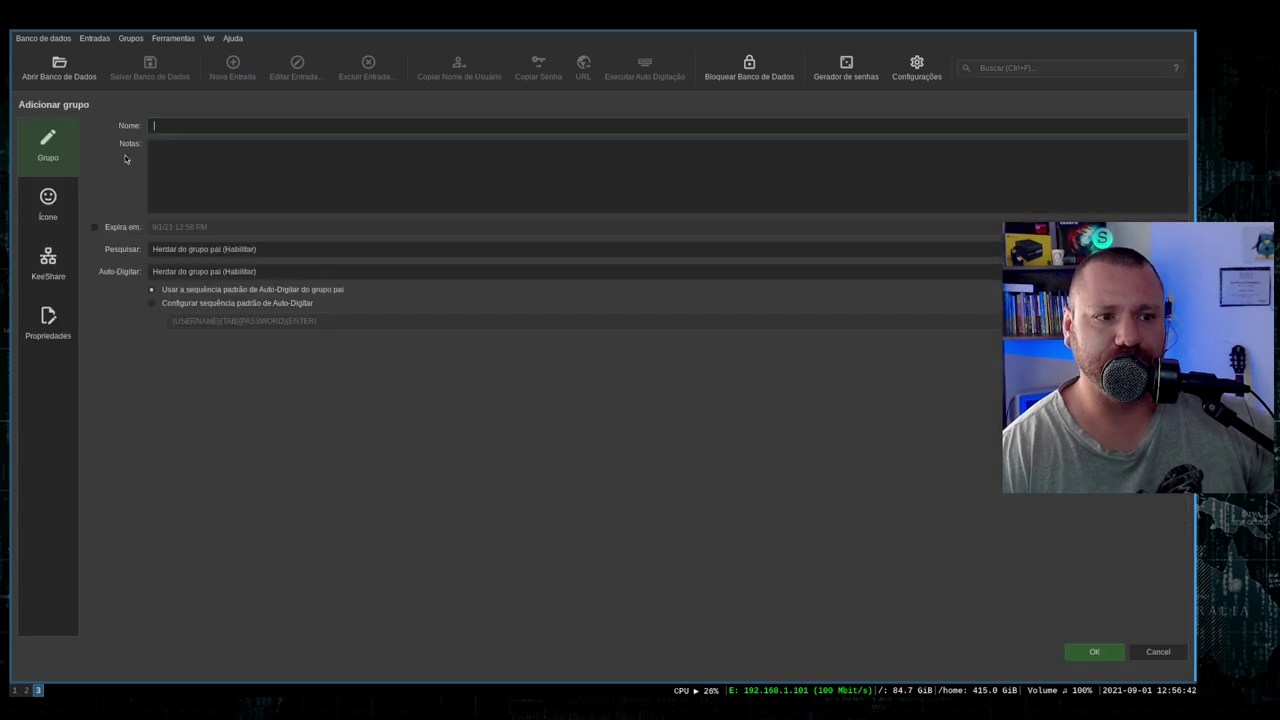
{"action": "type", "text": "SSH"}
{"action": "left_click", "coordinate": [366, 194]}
{"action": "type", "text": "Acessos ssh de todas as máquinas"}
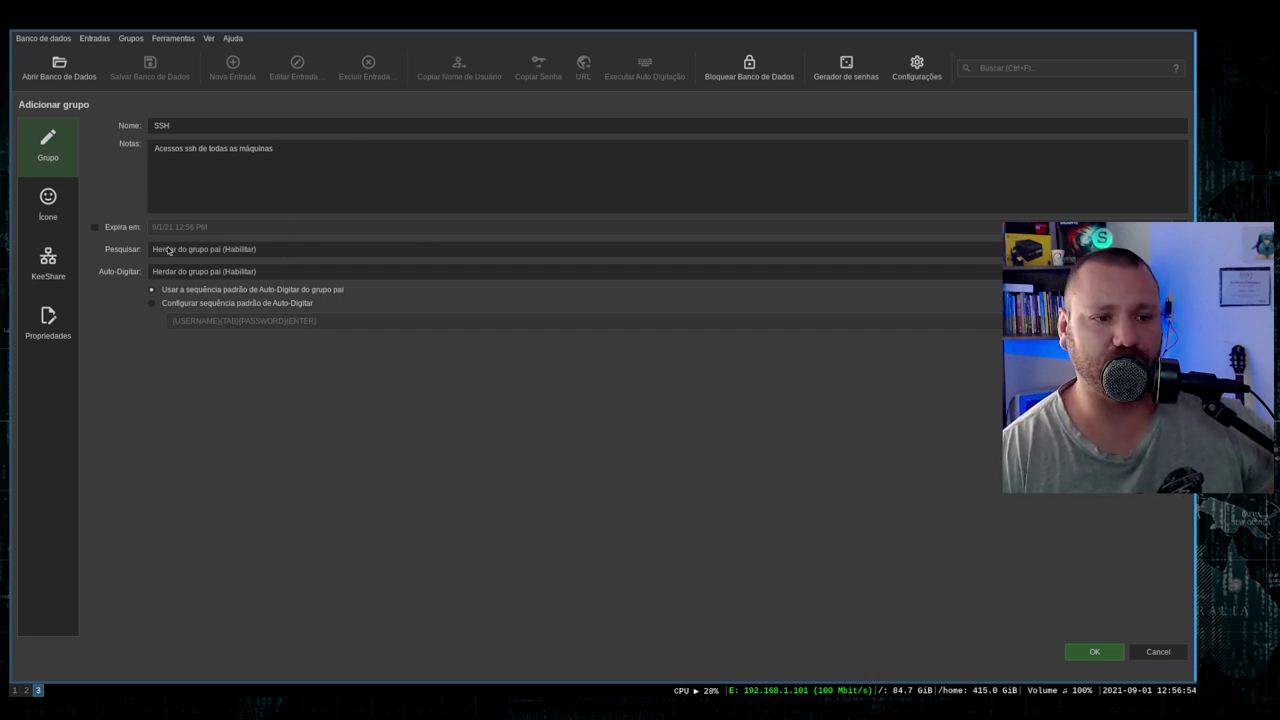
Give the group the custom default auto-type sequence {PASSWORD}{ENTER}
{"action": "left_click", "coordinate": [200, 272]}
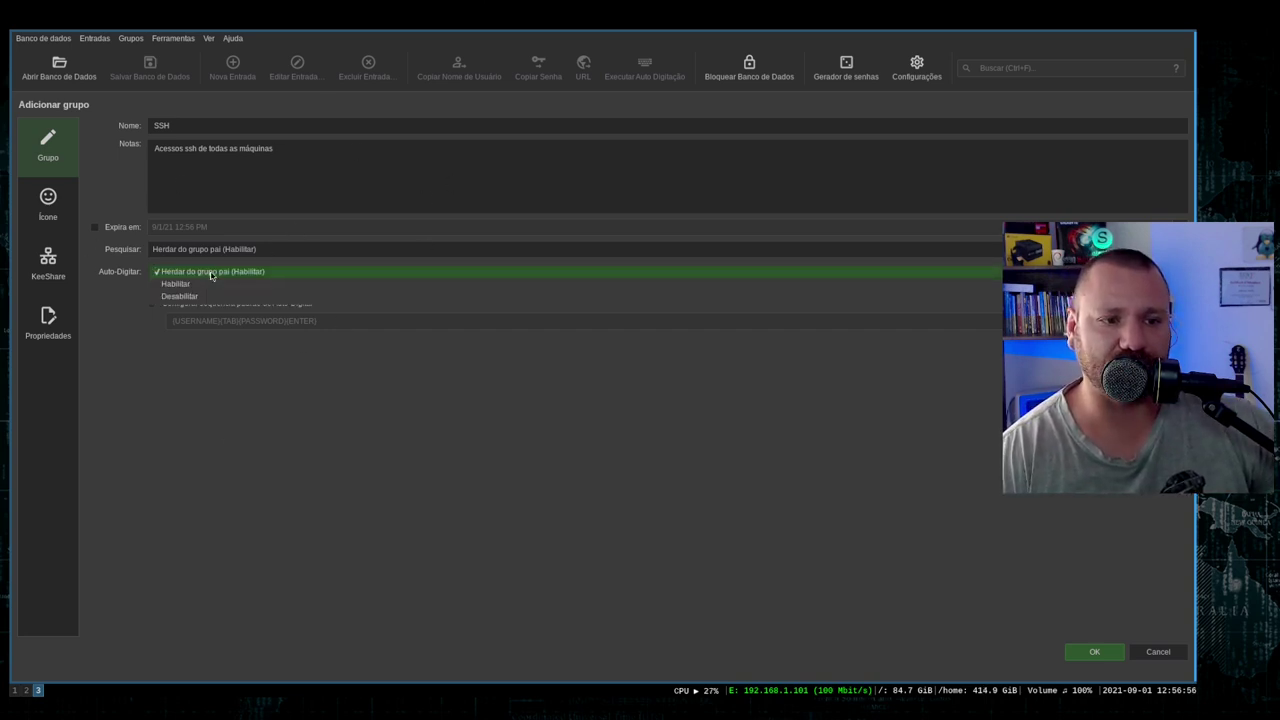
{"action": "left_click", "coordinate": [211, 274]}
{"action": "left_click", "coordinate": [153, 305]}
{"action": "left_click_drag", "start_coordinate": [172, 321], "coordinate": [229, 322]}
{"action": "key", "text": "BackSpace"}
{"action": "key", "text": "Delete"}
{"action": "key", "text": "Delete"}
{"action": "key", "text": "Delete"}
{"action": "key", "text": "Delete"}
{"action": "key", "text": "Delete"}
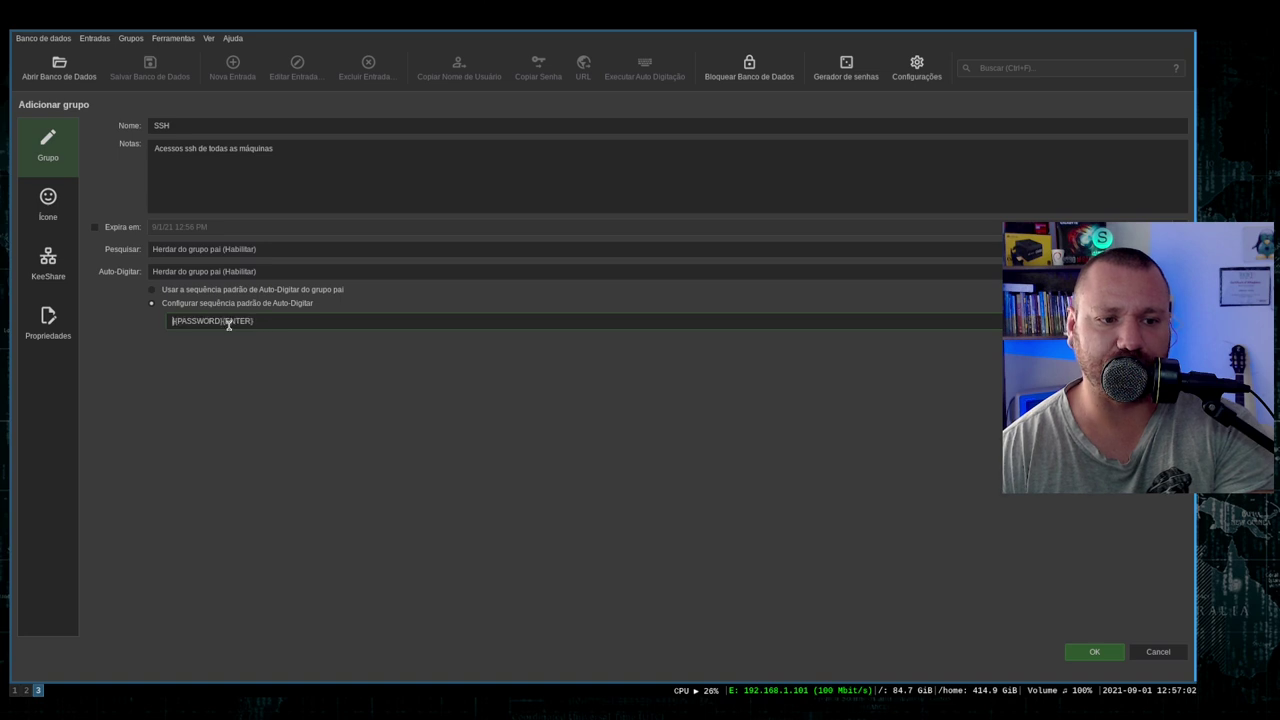
Assign the SSH group the terminal icon and create it
{"action": "left_click", "coordinate": [47, 205]}
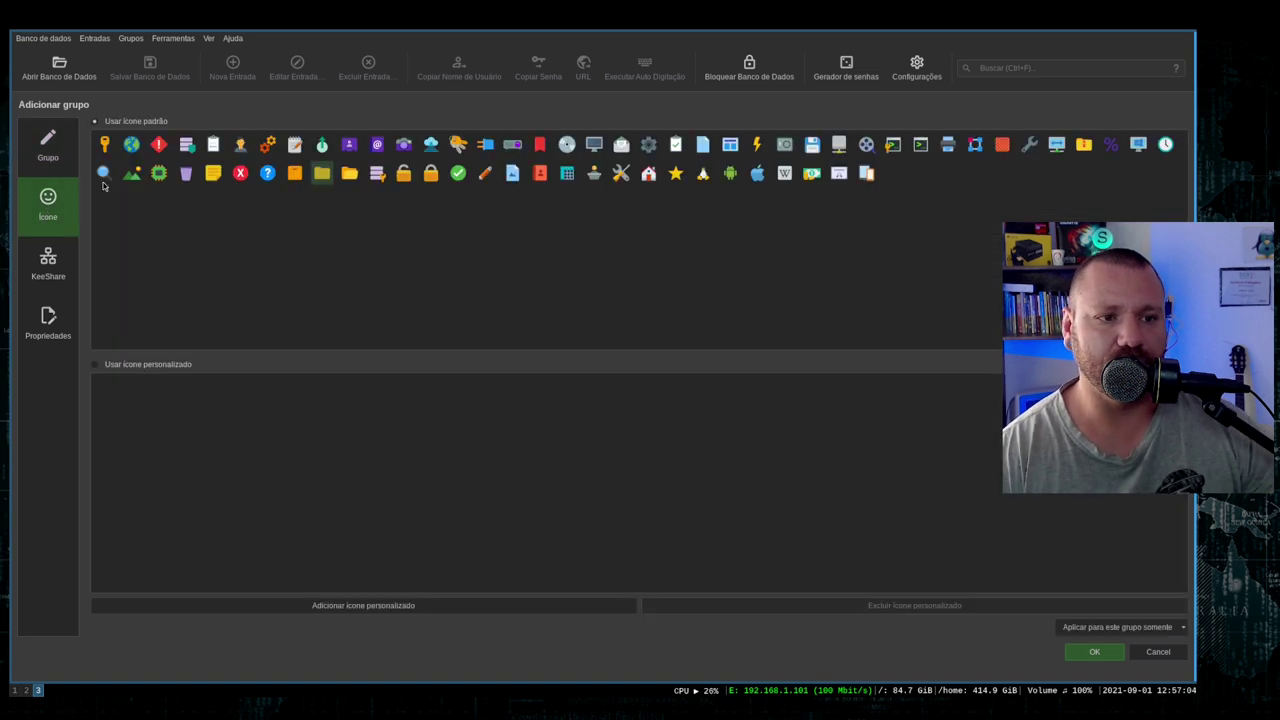
{"action": "left_click", "coordinate": [898, 150]}
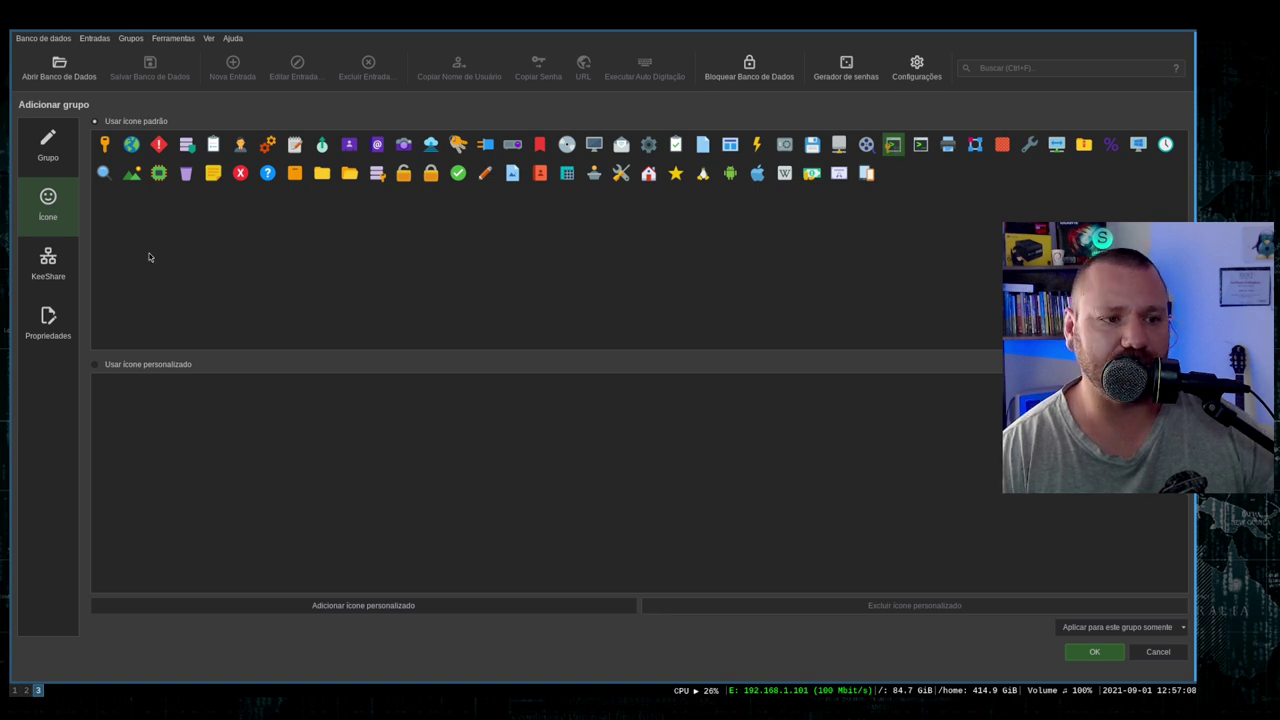
{"action": "left_click", "coordinate": [1095, 652]}
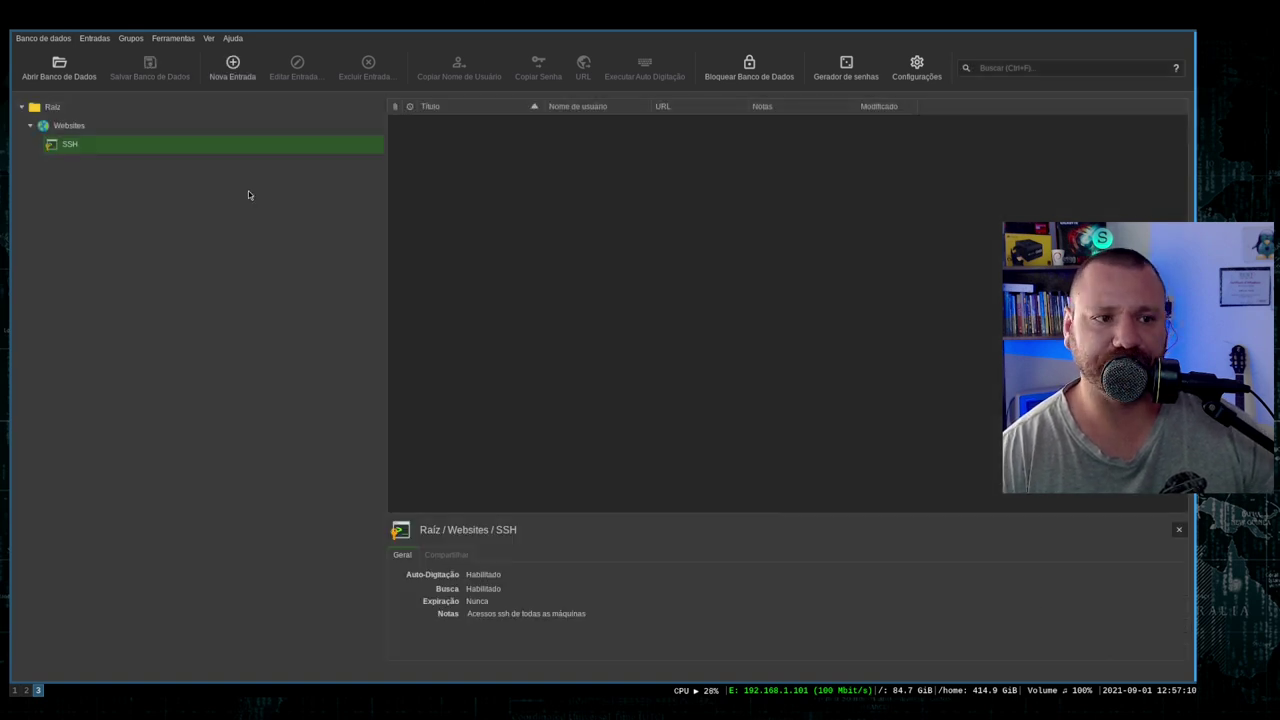
Drag the SSH group out of Websites onto Raíz, then reselect SSH to view its entries
{"action": "left_click_drag", "start_coordinate": [73, 148], "coordinate": [82, 114]}
{"action": "left_click_drag", "start_coordinate": [85, 118], "coordinate": [61, 147]}
{"action": "left_click", "coordinate": [61, 147]}
{"action": "left_click", "coordinate": [66, 128]}
{"action": "left_click", "coordinate": [59, 146]}
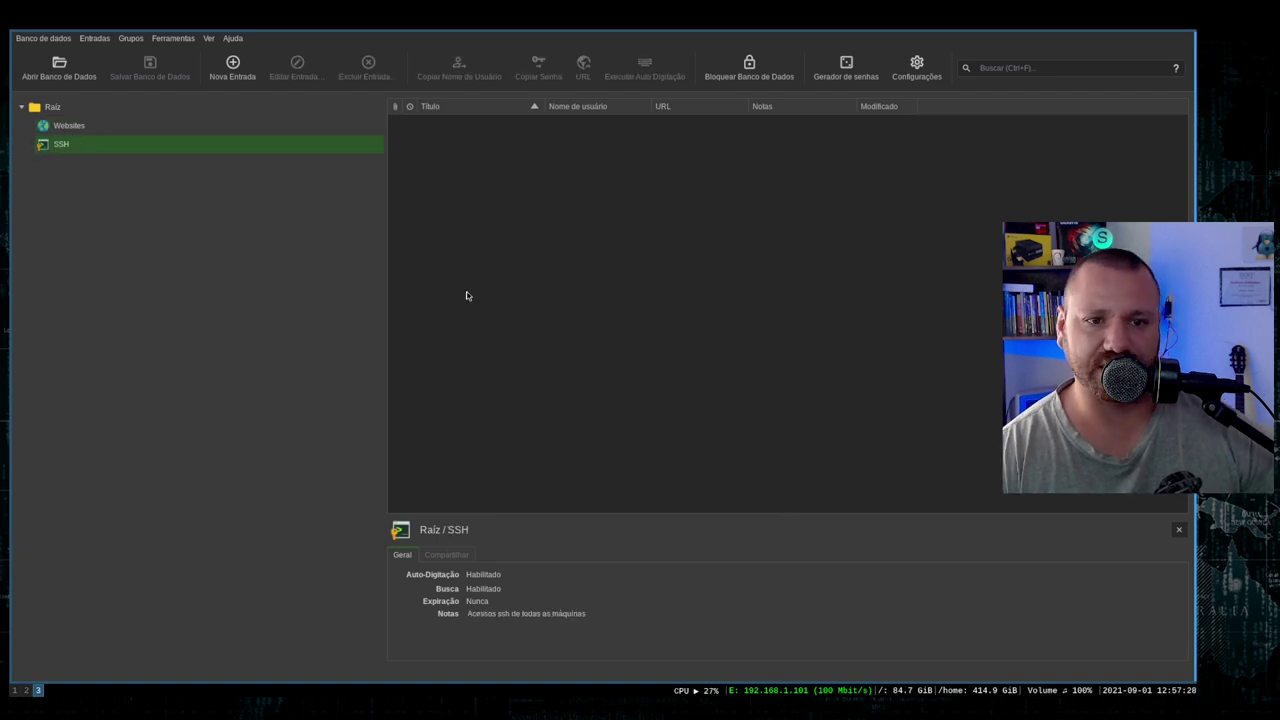
Start a new entry in the SSH group with an e-mail-style title and a username
{"action": "left_click", "coordinate": [238, 76]}
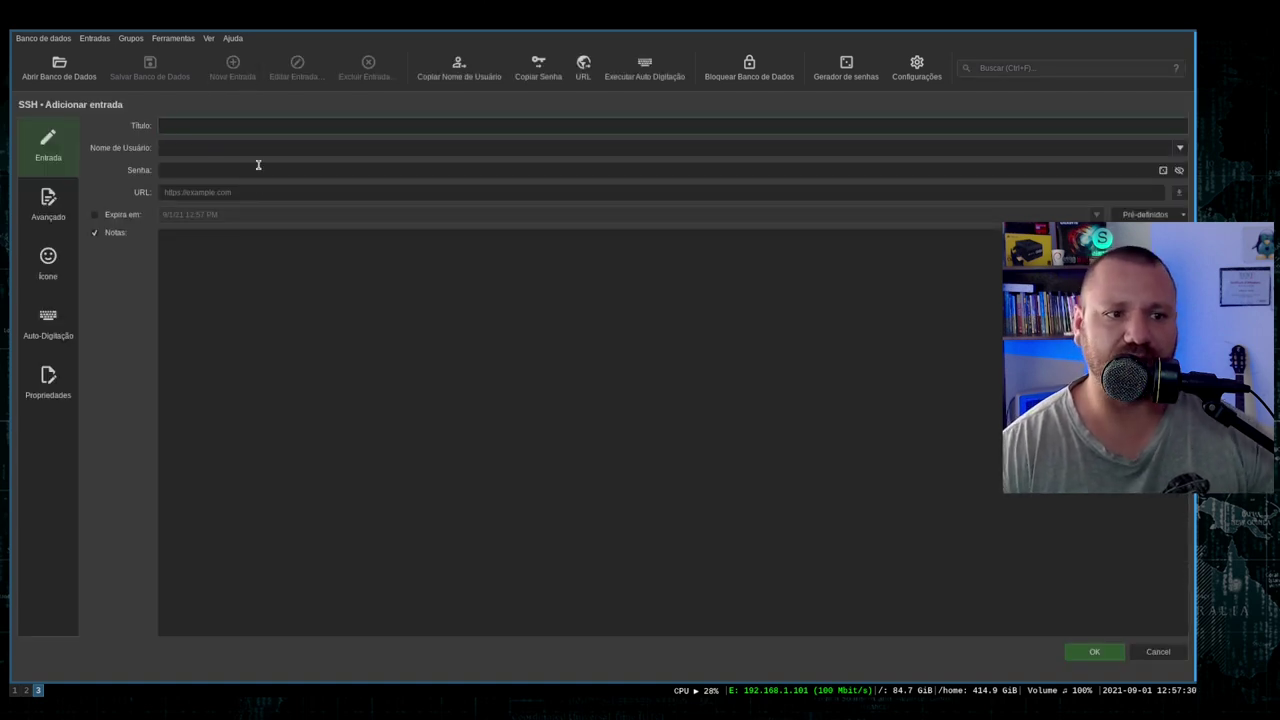
{"action": "type", "text": "lalala@example.com"}
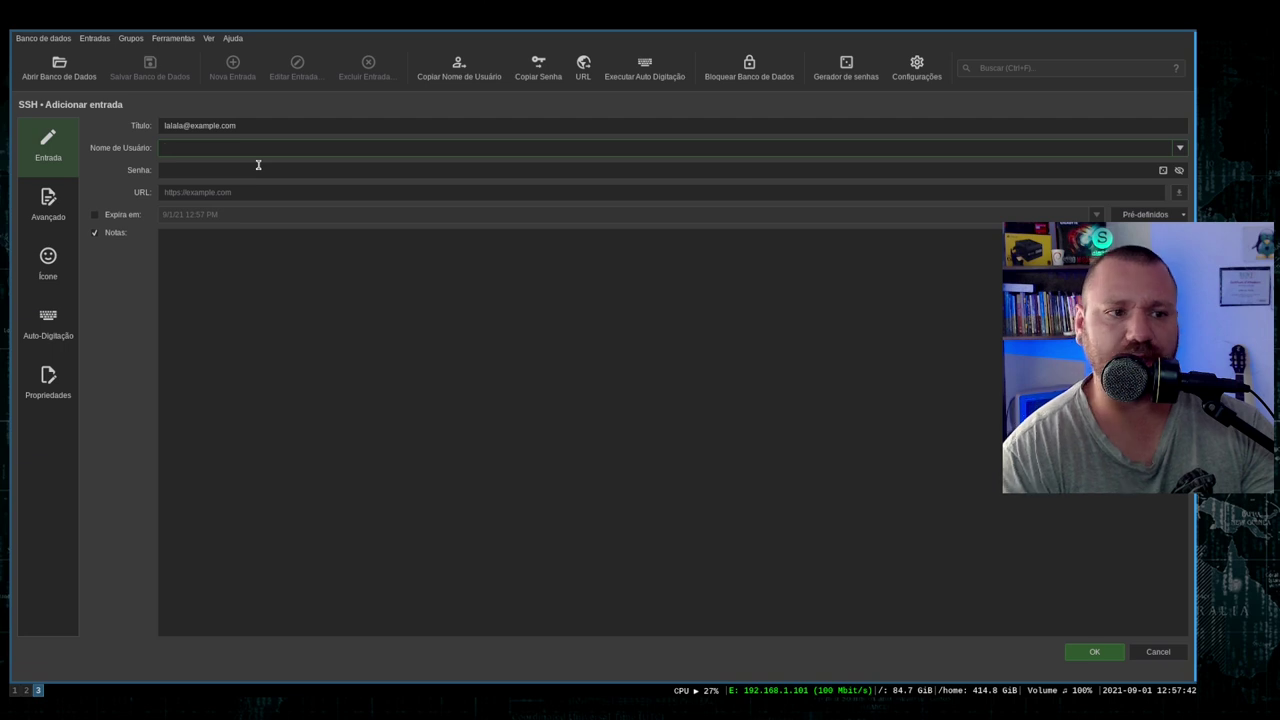
{"action": "type", "text": "lala"}
{"action": "key", "text": "Delete"}
{"action": "key", "text": "Tab"}
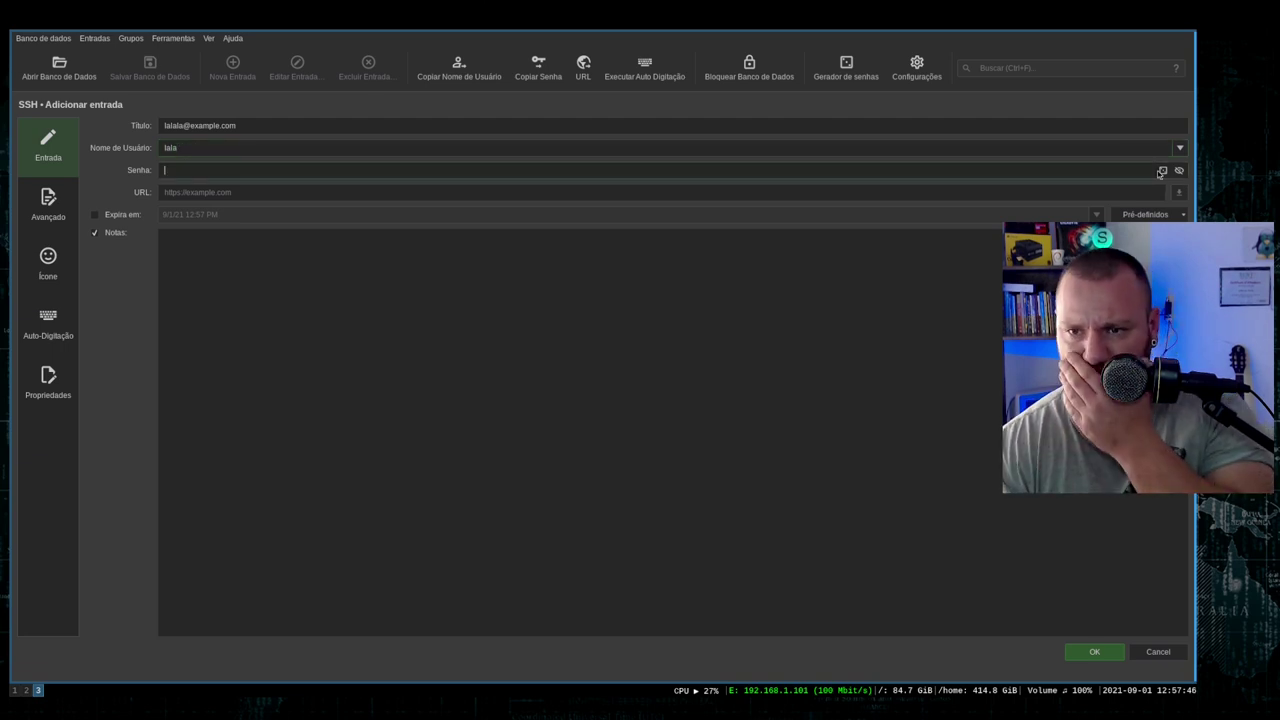
Generate a 40-character password with extended ASCII, .:; punctuation and quotes, and apply it
{"action": "left_click", "coordinate": [1163, 170]}
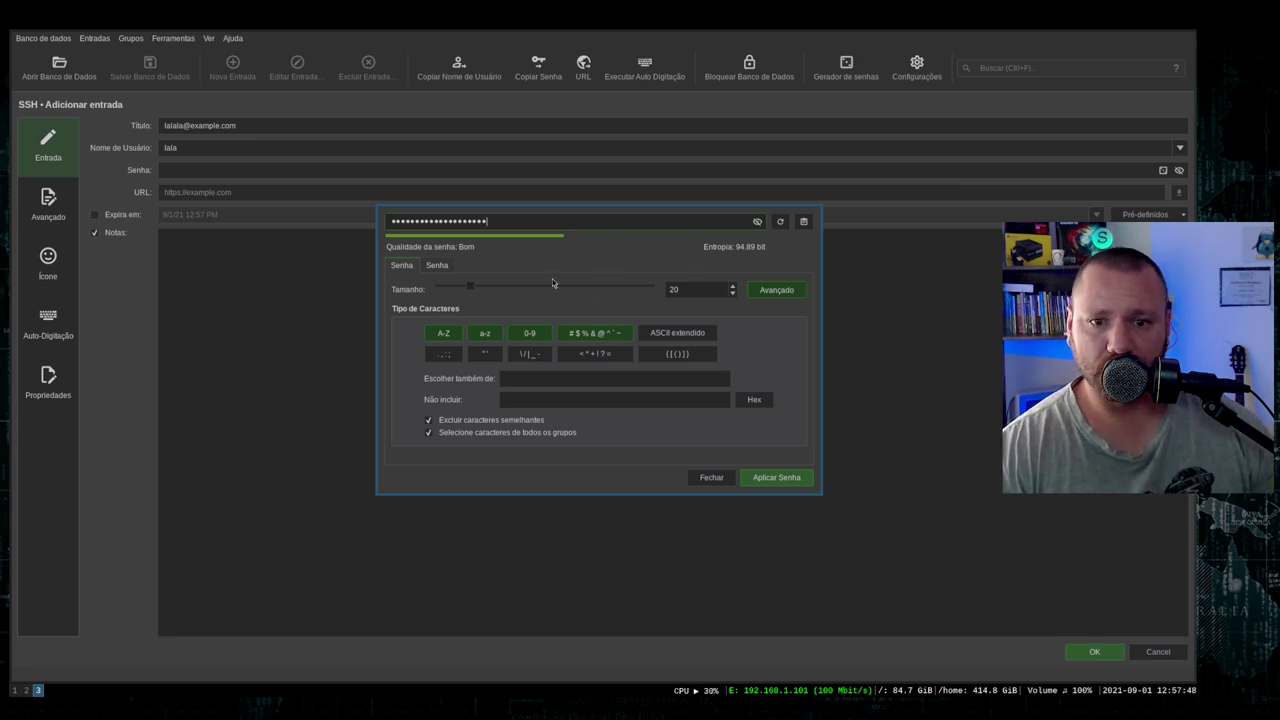
{"action": "left_click_drag", "start_coordinate": [469, 290], "coordinate": [506, 288]}
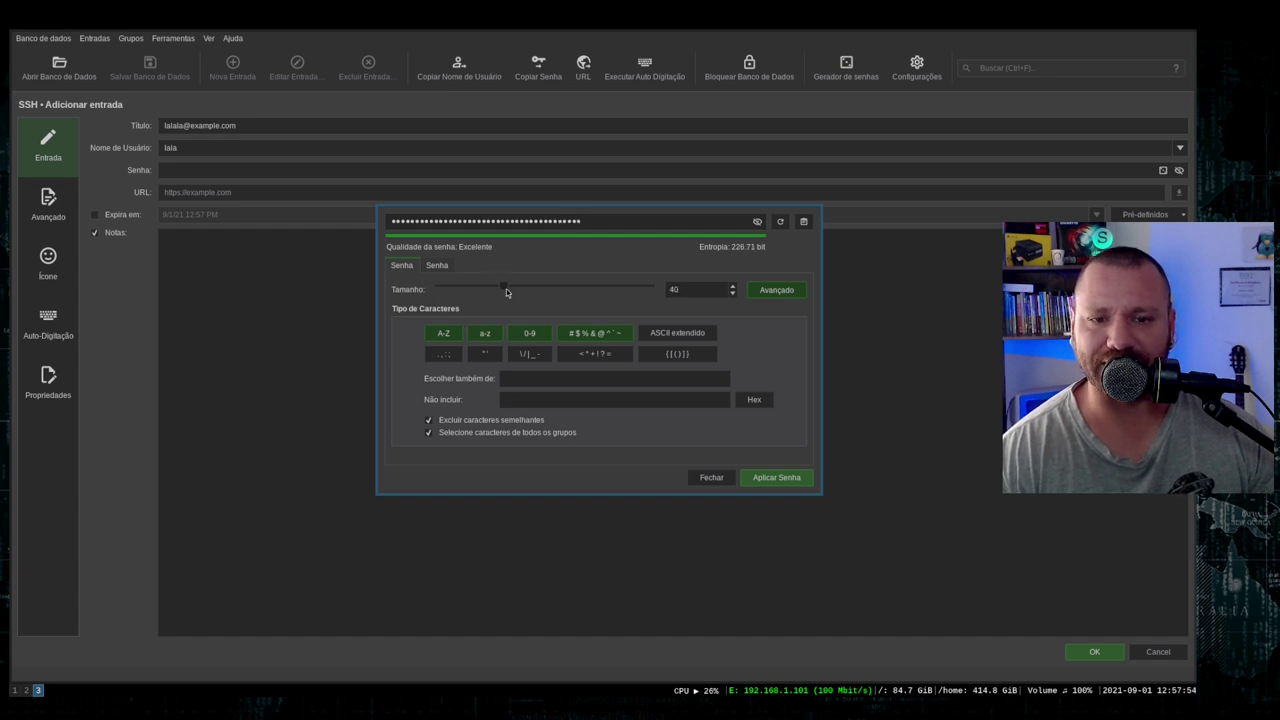
{"action": "left_click", "coordinate": [758, 221]}
{"action": "left_click", "coordinate": [700, 333]}
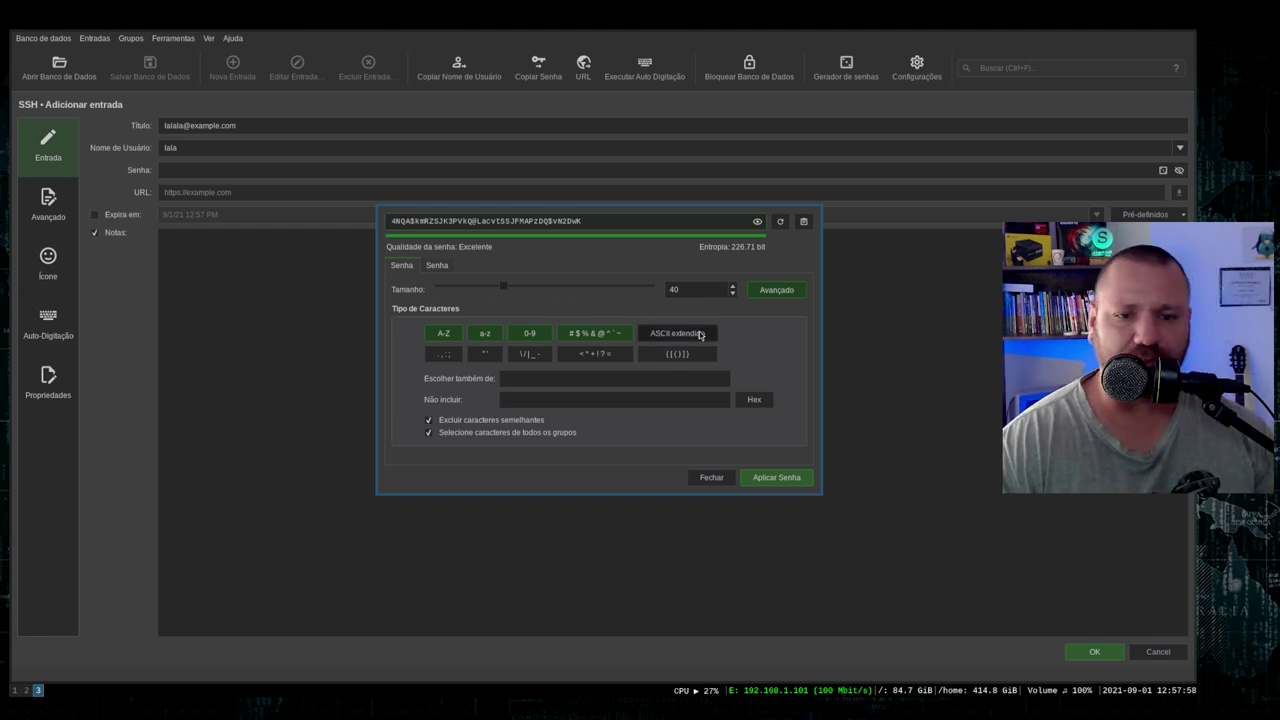
{"action": "left_click", "coordinate": [452, 362]}
{"action": "left_click", "coordinate": [488, 359]}
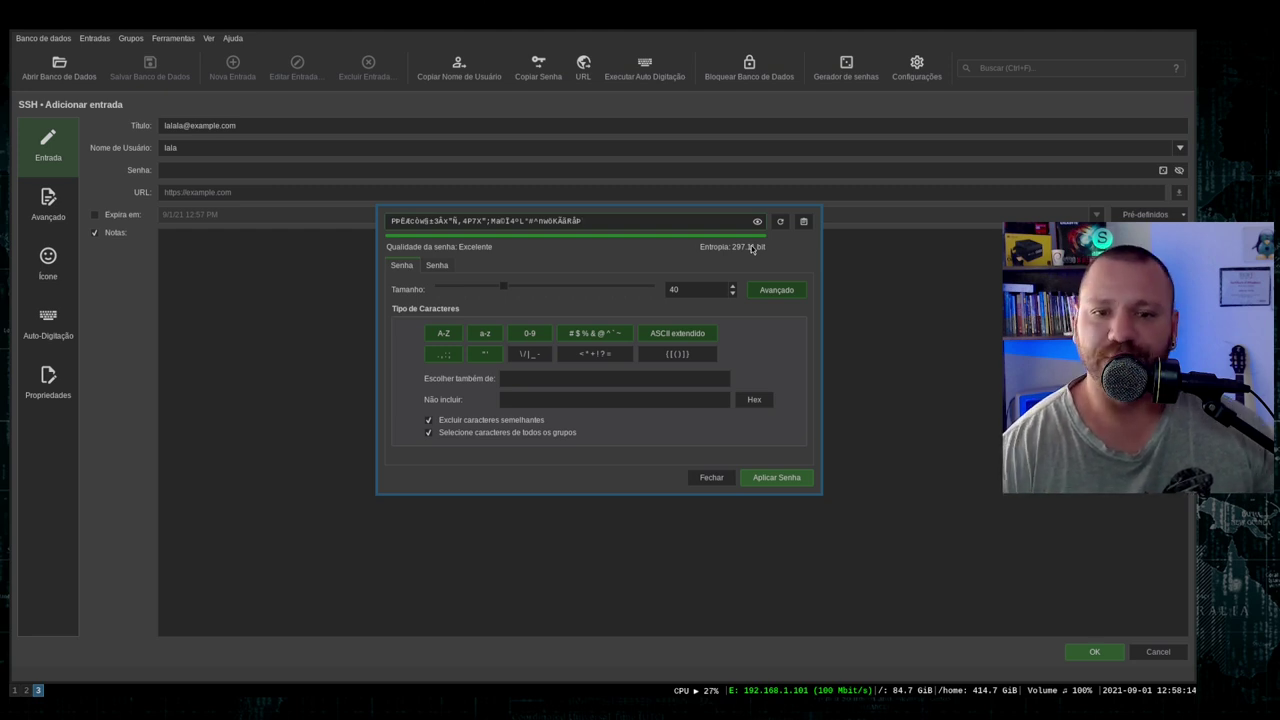
{"action": "left_click", "coordinate": [785, 479]}
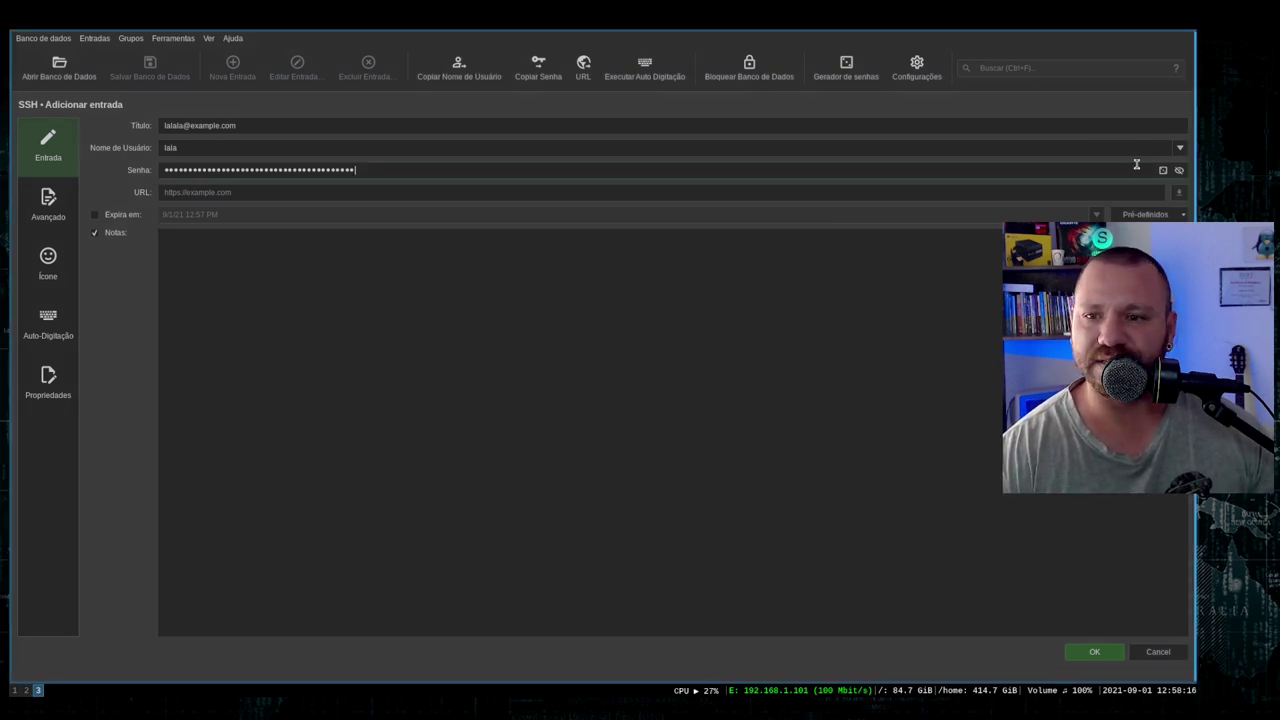
Reveal the password and copy the entry's title text into the URL field
{"action": "left_click", "coordinate": [1179, 170]}
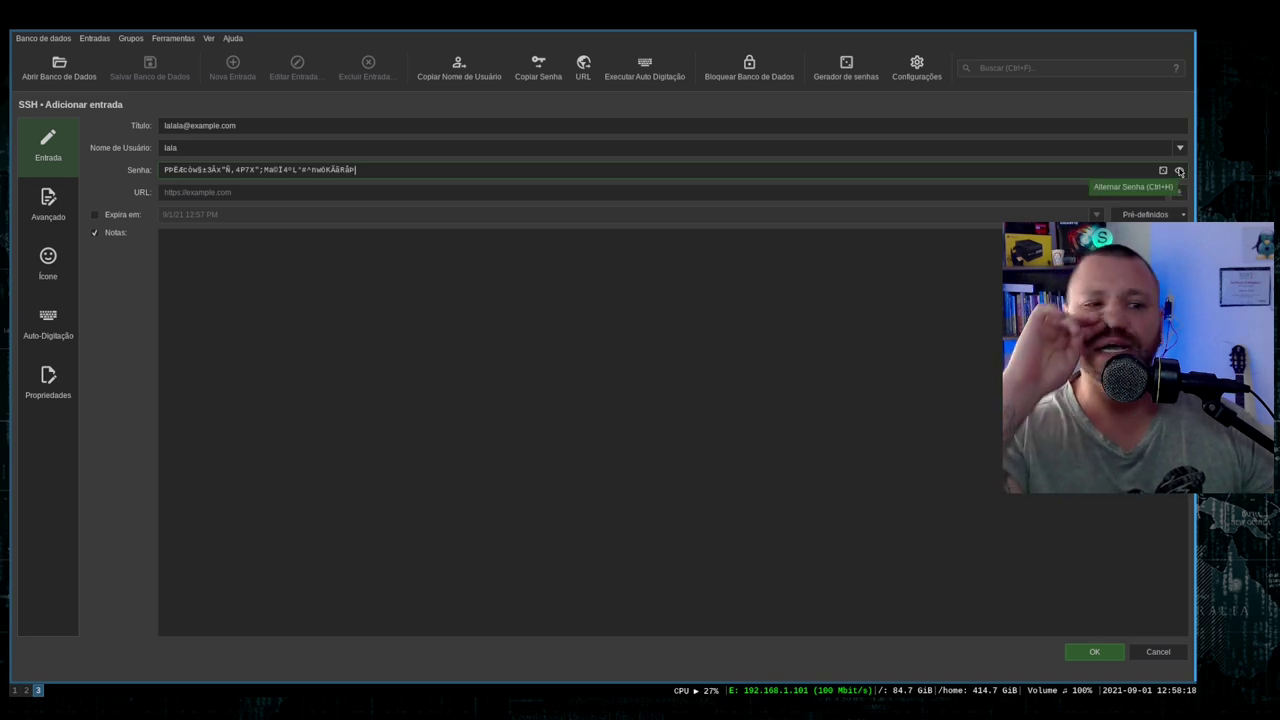
{"action": "type", "text": "ssh"}
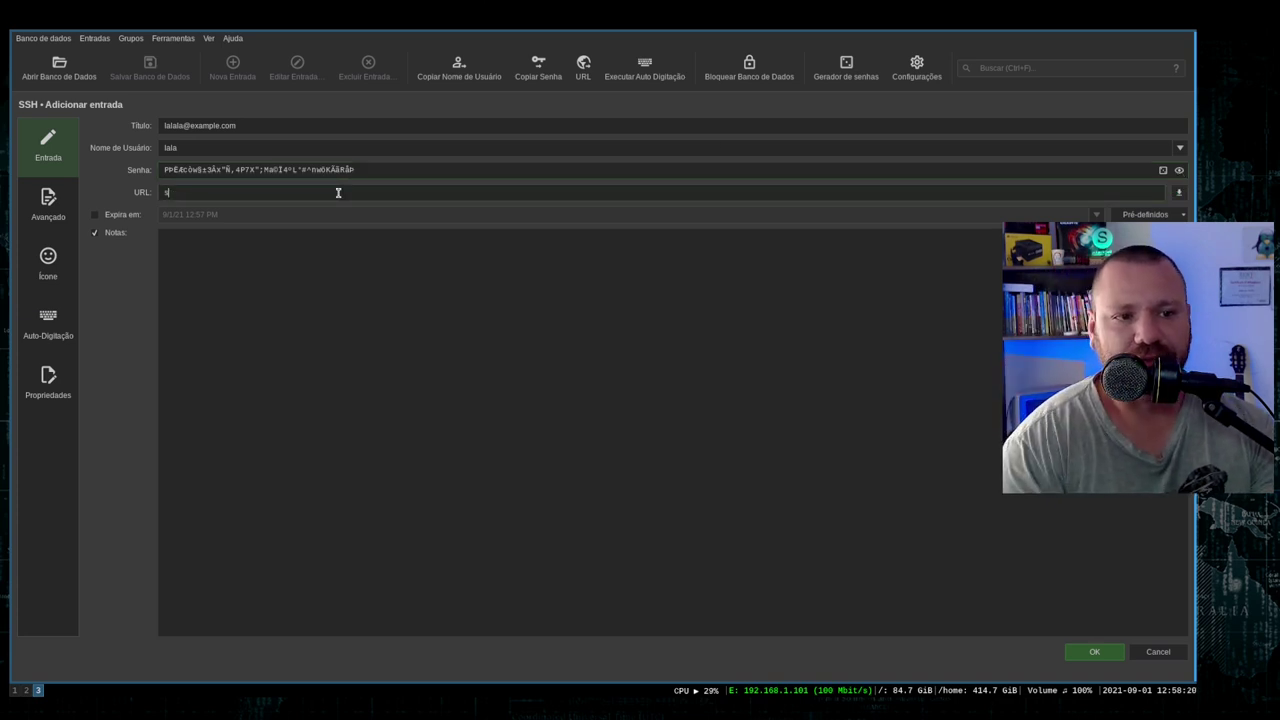
{"action": "key", "text": "BackSpace"}
{"action": "key", "text": "BackSpace"}
{"action": "key", "text": "BackSpace"}
{"action": "triple_click", "coordinate": [283, 126]}
{"action": "key", "text": "ctrl+c"}
{"action": "left_click", "coordinate": [217, 192]}
{"action": "key", "text": "ctrl+v"}
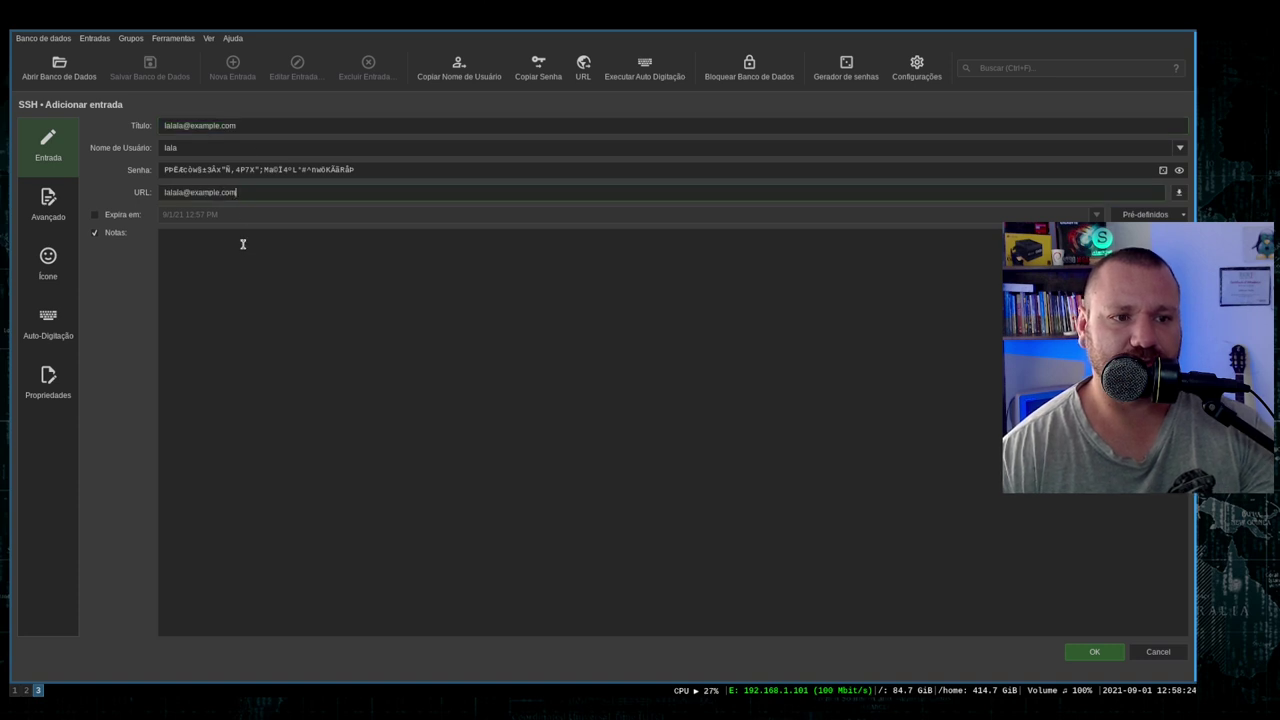
Retitle the entry to 'SSH example.com'
{"action": "triple_click", "coordinate": [240, 125]}
{"action": "key", "text": "BackSpace"}
{"action": "type", "text": "SSH EX"}
{"action": "key", "text": "BackSpace"}
{"action": "key", "text": "BackSpace"}
{"action": "type", "text": "example.com"}
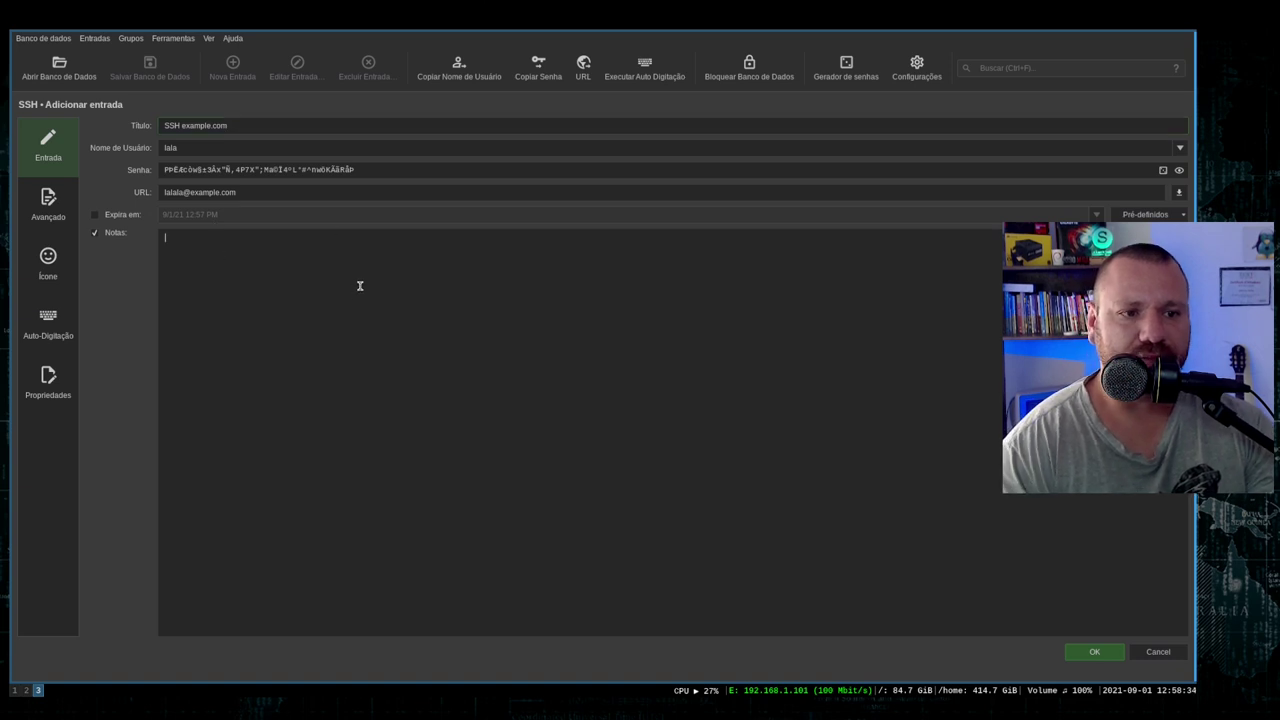
Add the notes 'Acess SSH, scp, rsync' and save the entry
{"action": "type", "text": "Acess"}
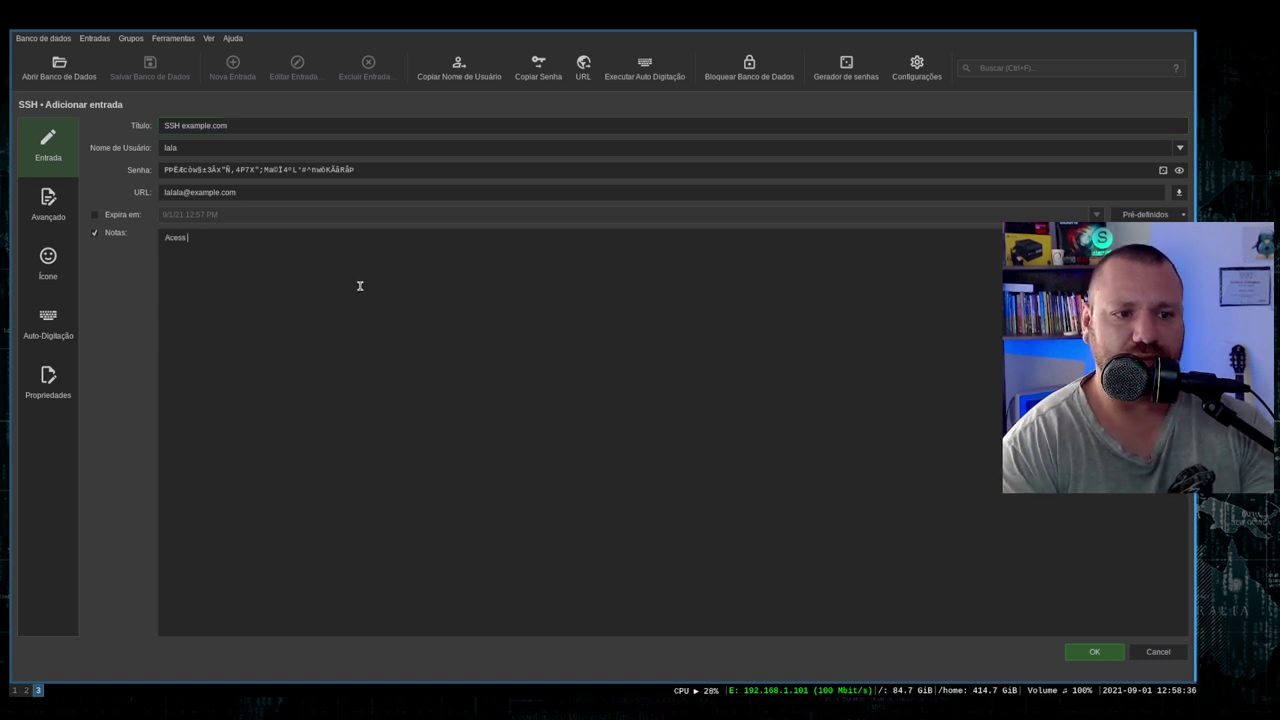
{"action": "type", "text": " SSH, scp, rsync"}
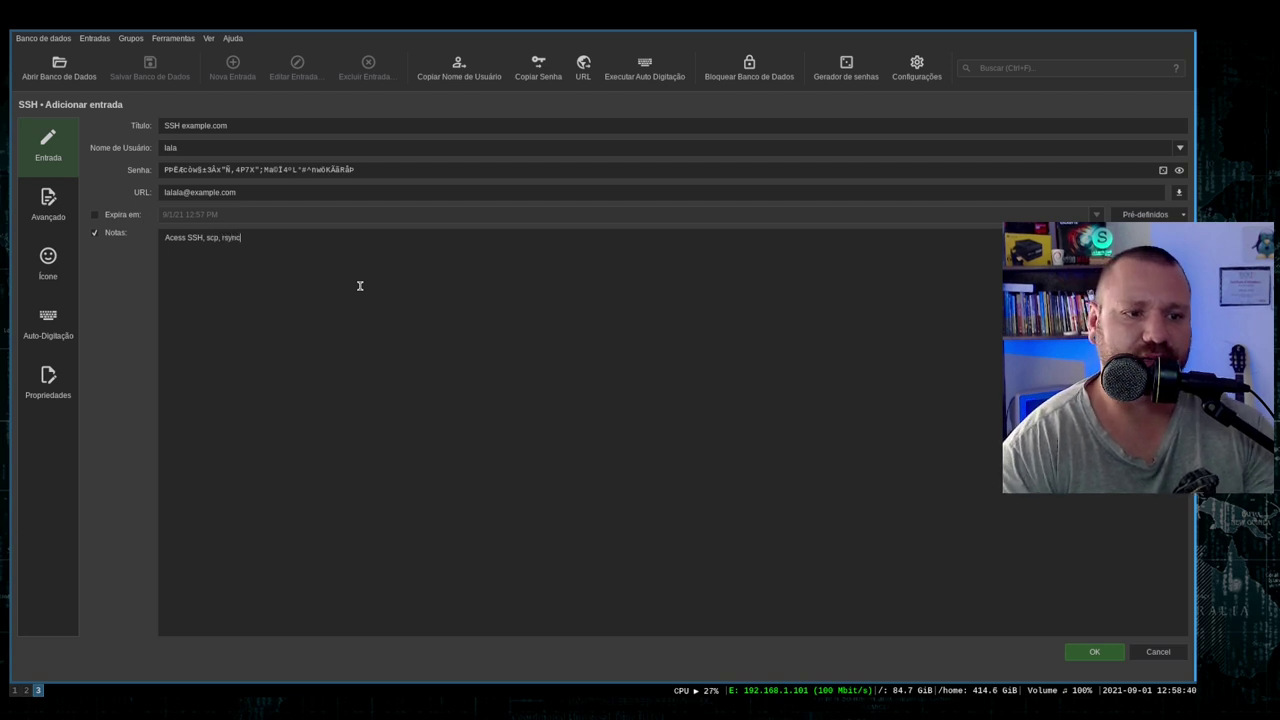
{"action": "left_click", "coordinate": [52, 264]}
{"action": "left_click", "coordinate": [1094, 651]}
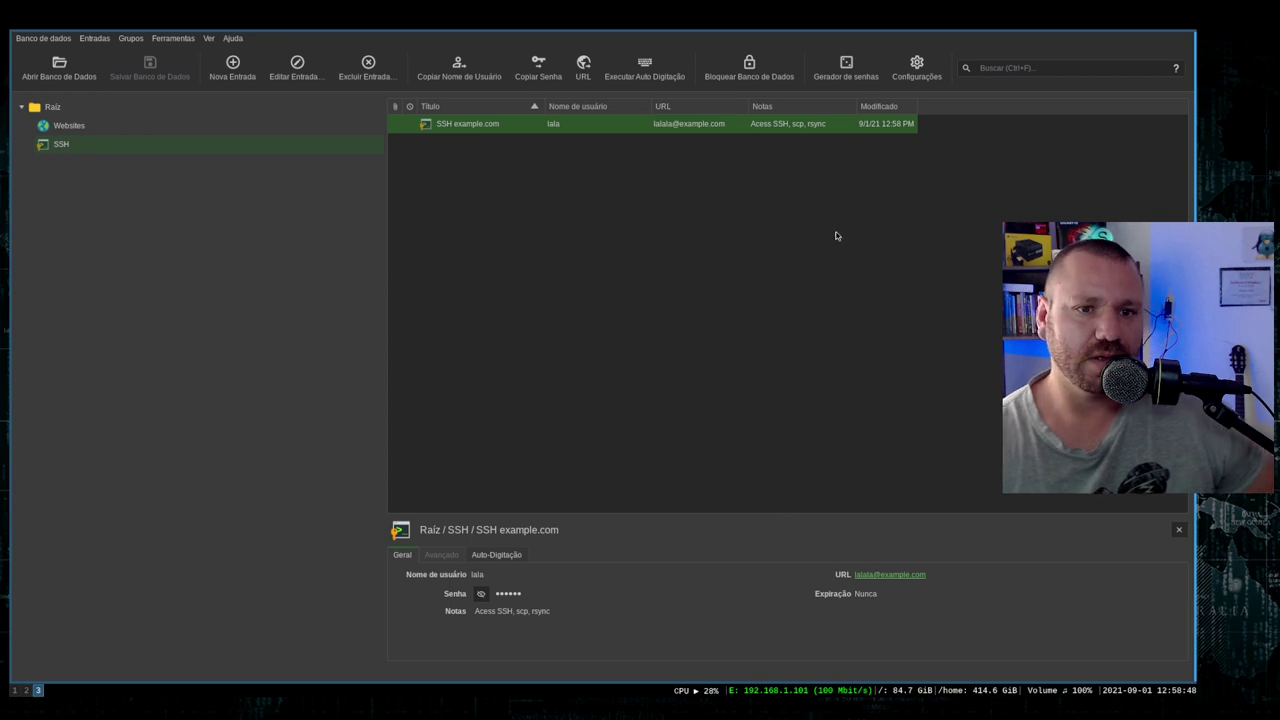
{"action": "left_click", "coordinate": [583, 66]}
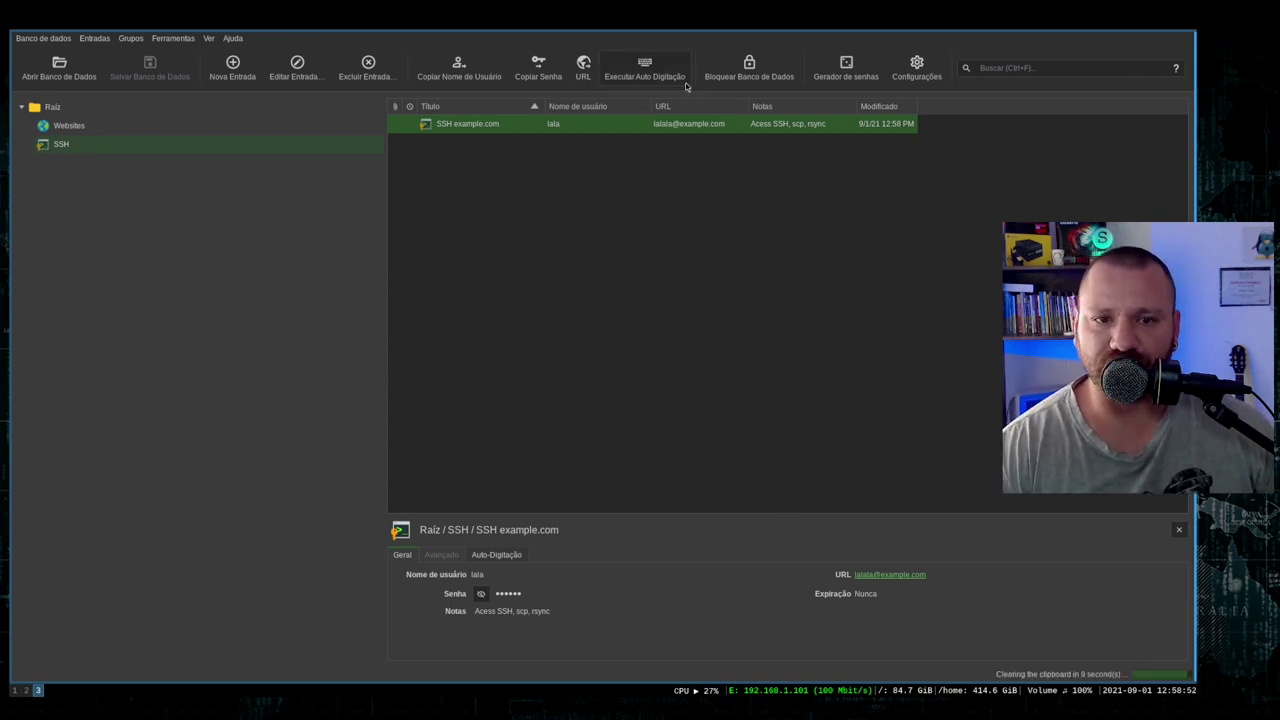
{"action": "left_click", "coordinate": [588, 77]}
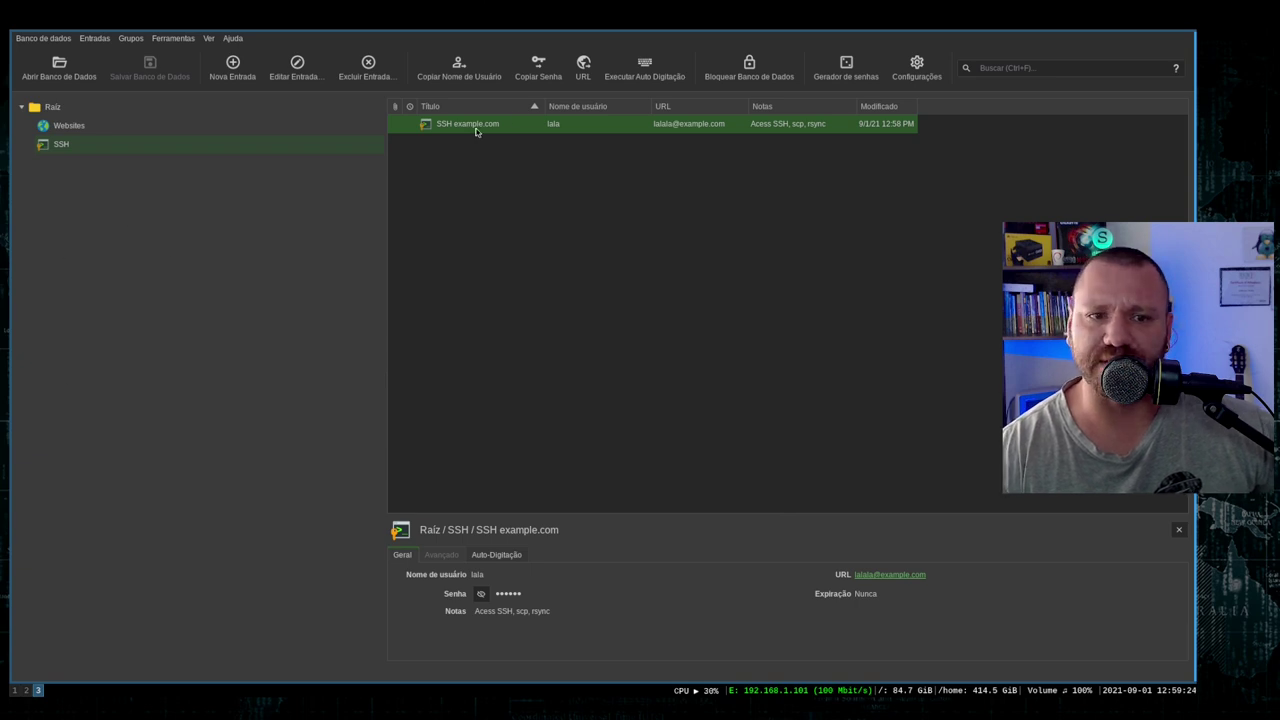
{"action": "left_click", "coordinate": [583, 68]}
{"action": "left_click", "coordinate": [541, 66]}
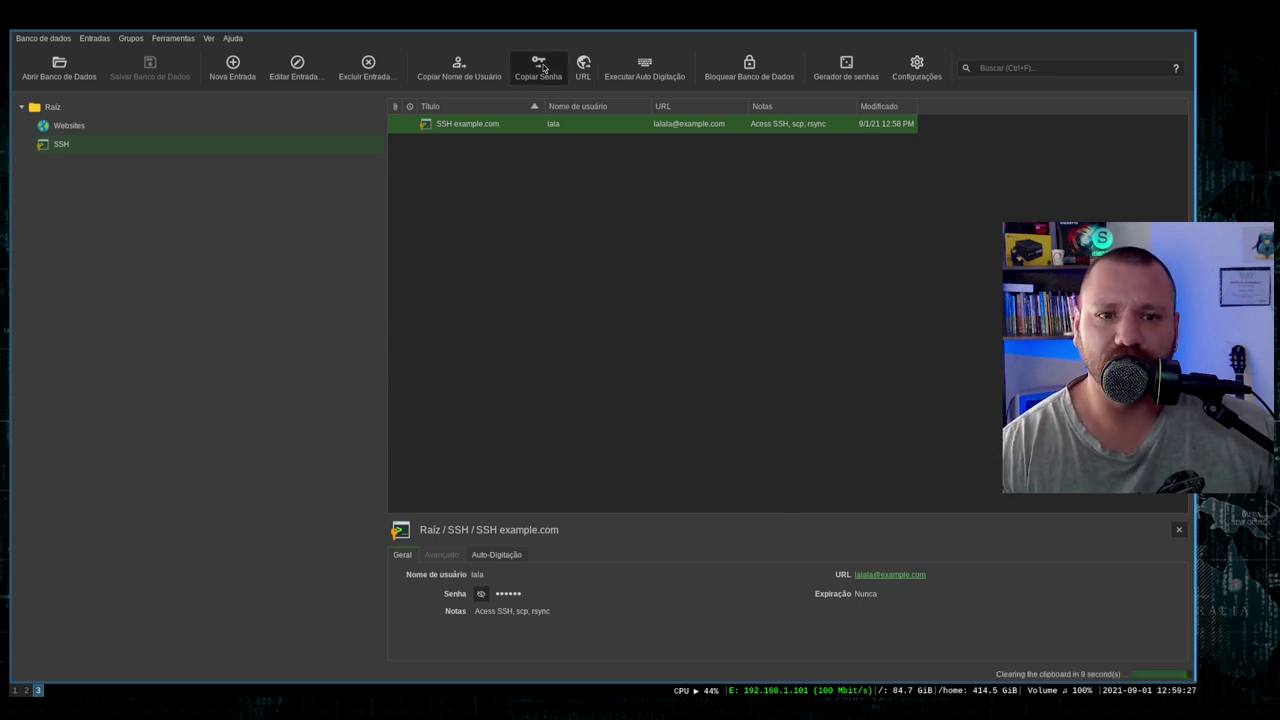
{"action": "left_click", "coordinate": [455, 74]}
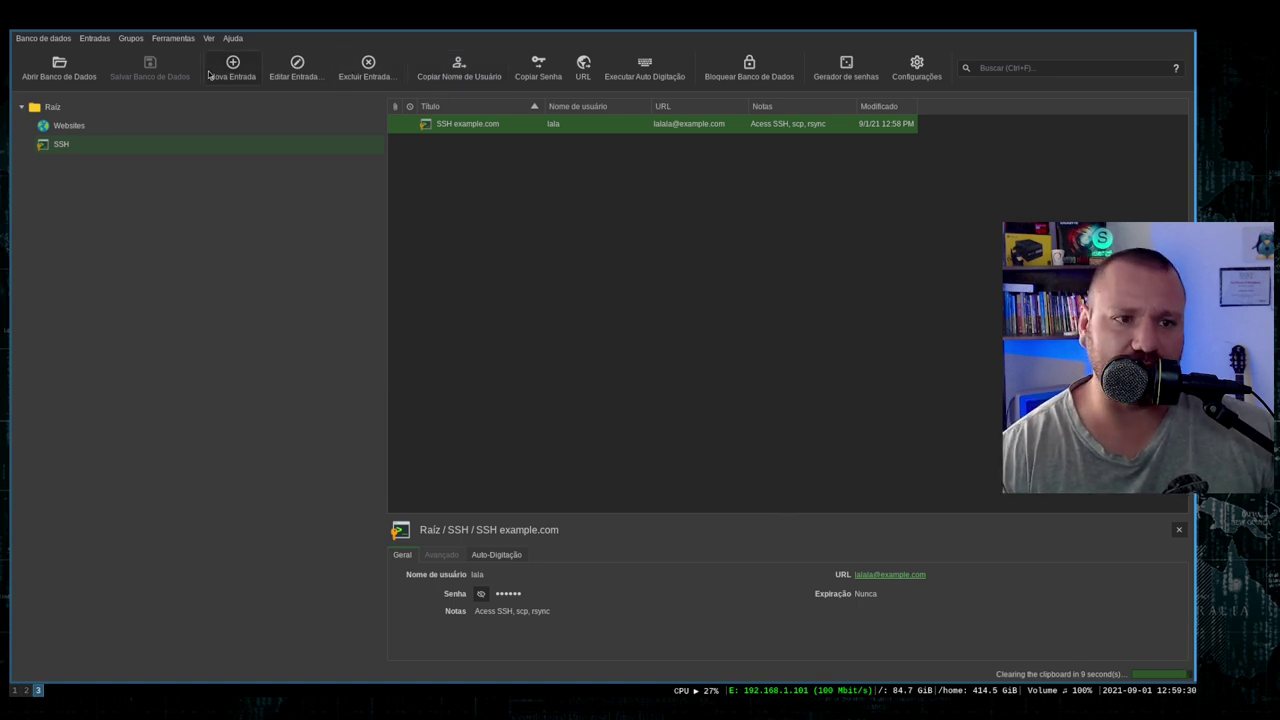
{"action": "left_click", "coordinate": [845, 66]}
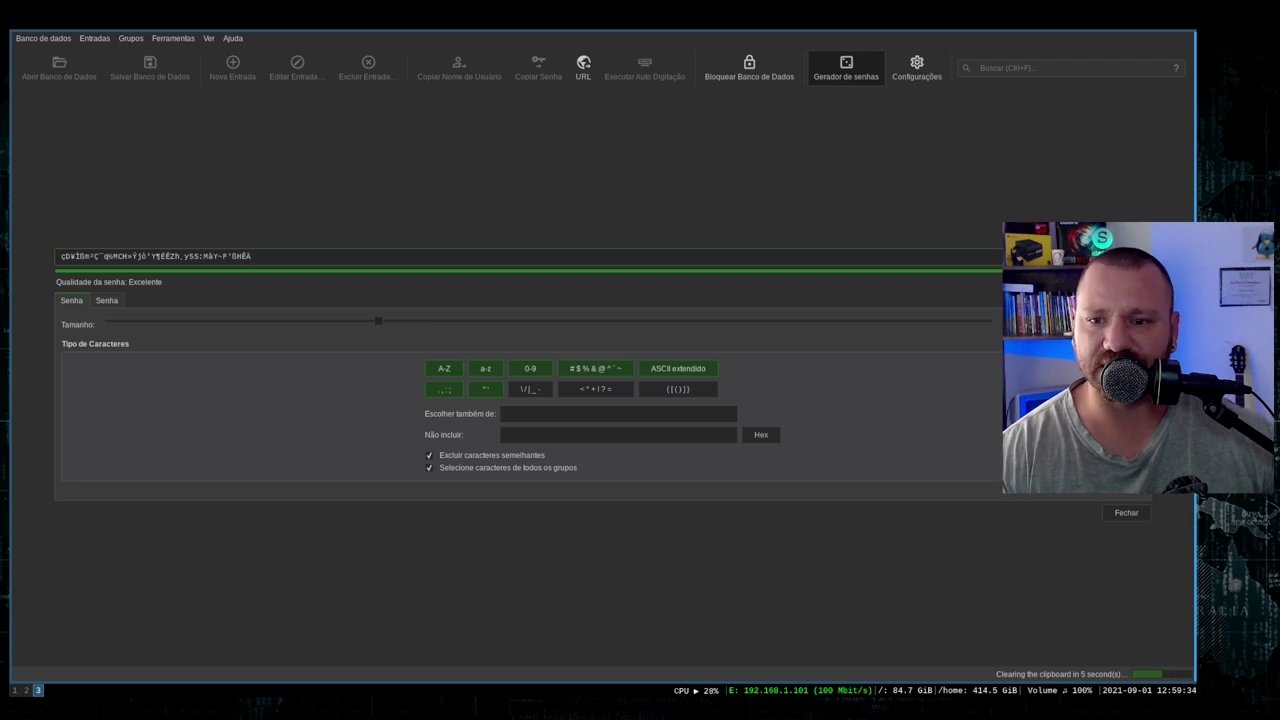
{"action": "left_click", "coordinate": [1126, 513]}
{"action": "left_click", "coordinate": [568, 272]}
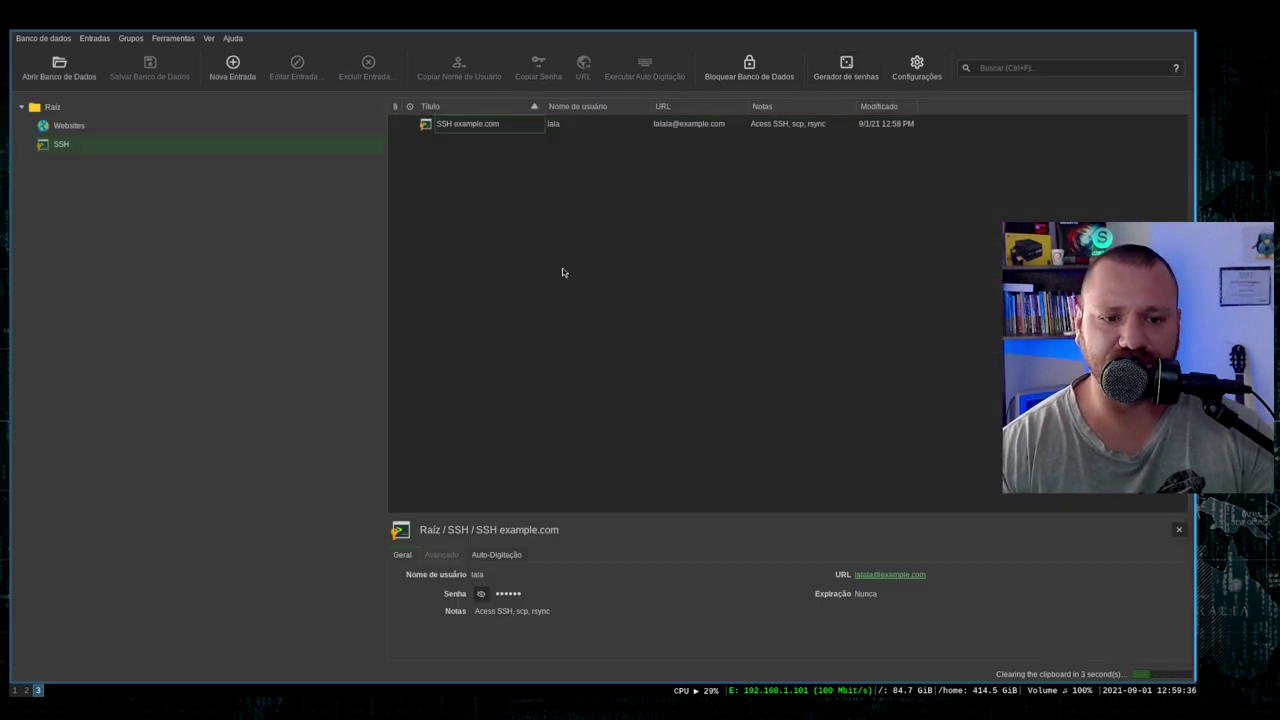
{"action": "left_click", "coordinate": [845, 66]}
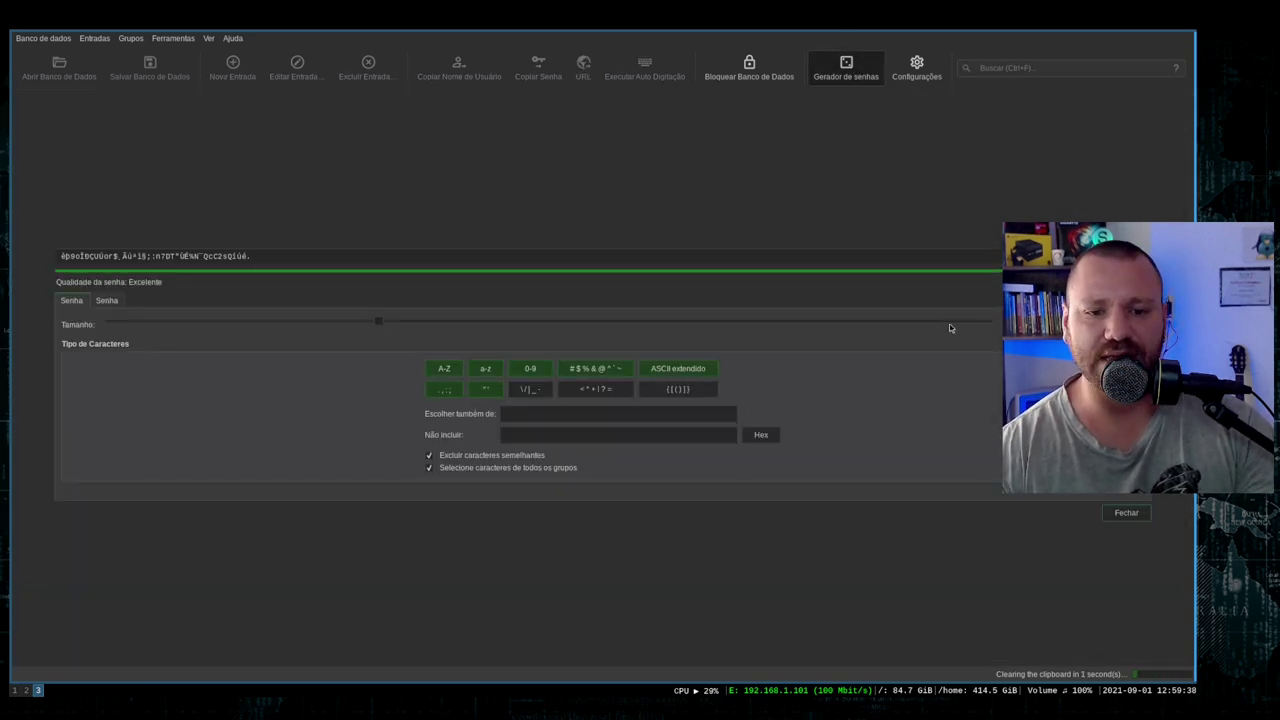
{"action": "key", "text": "Escape"}
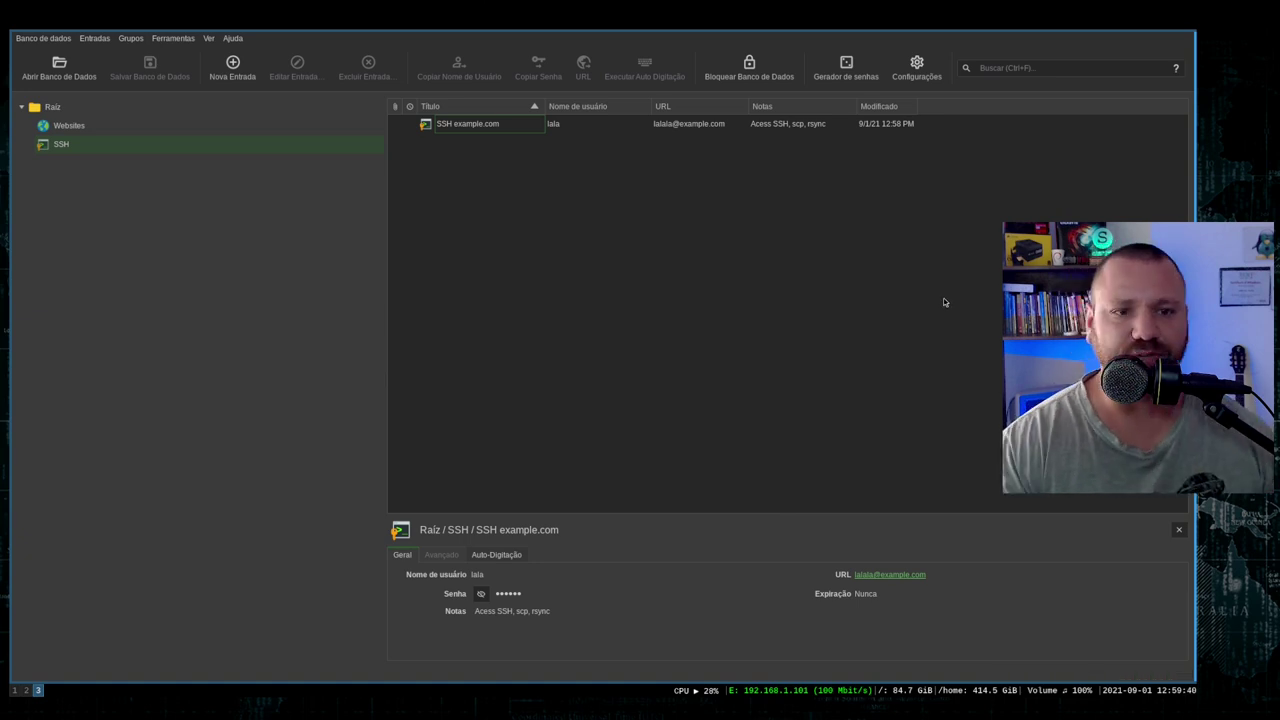
Open Configurações, scroll through Configurações Básicas, and switch to the Autodigitação page
{"action": "left_click", "coordinate": [921, 76]}
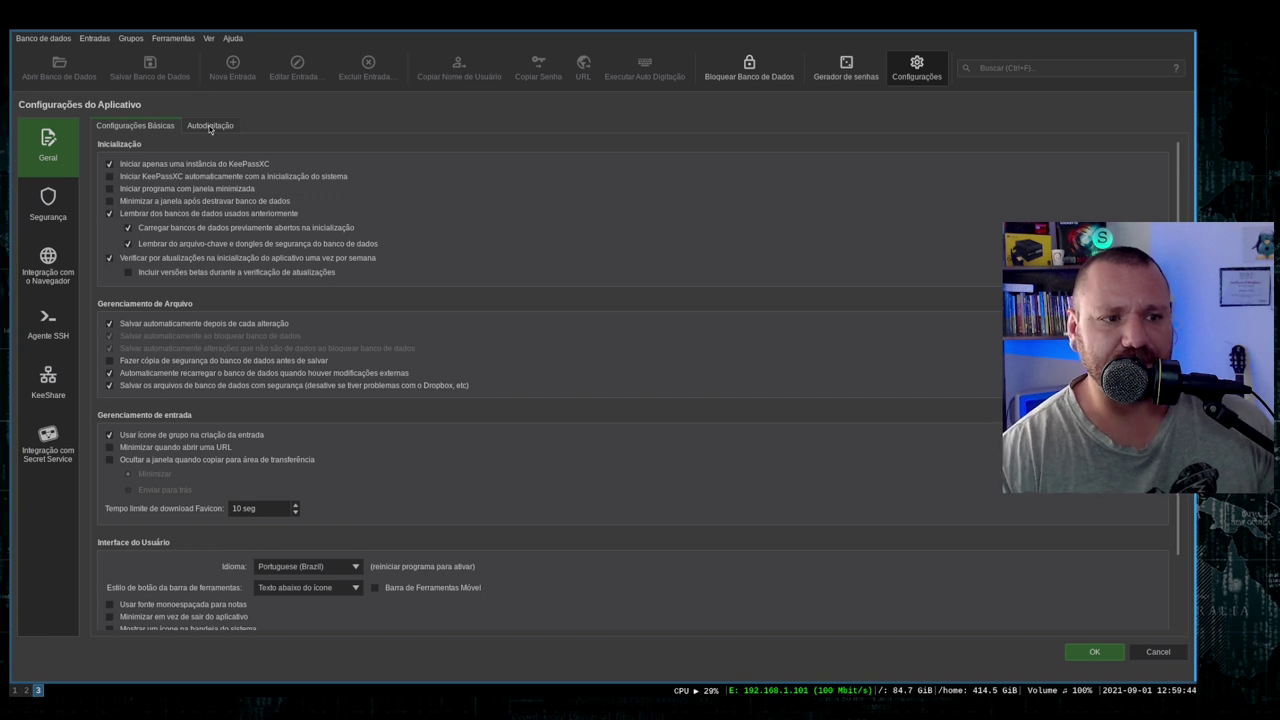
{"action": "scroll", "coordinate": [250, 205], "scroll_direction": "down", "scroll_amount": 4}
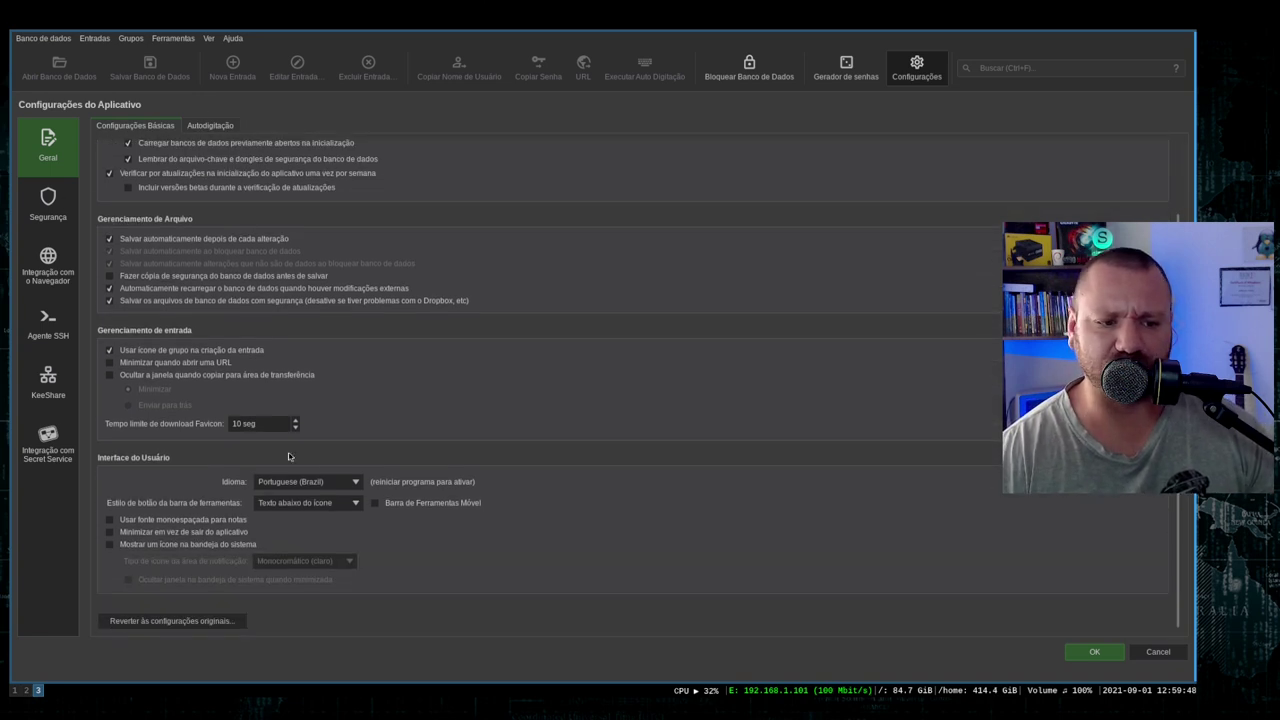
{"action": "scroll", "coordinate": [480, 505], "scroll_direction": "up", "scroll_amount": 4}
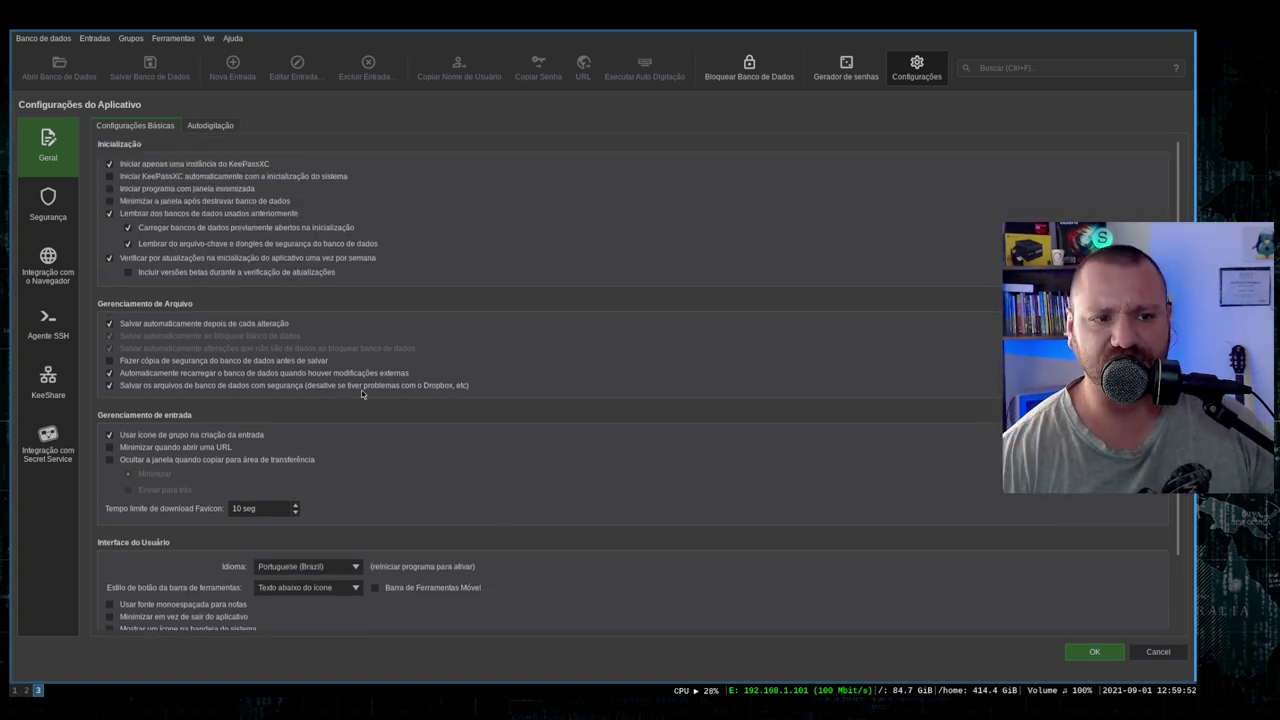
{"action": "left_click", "coordinate": [226, 129]}
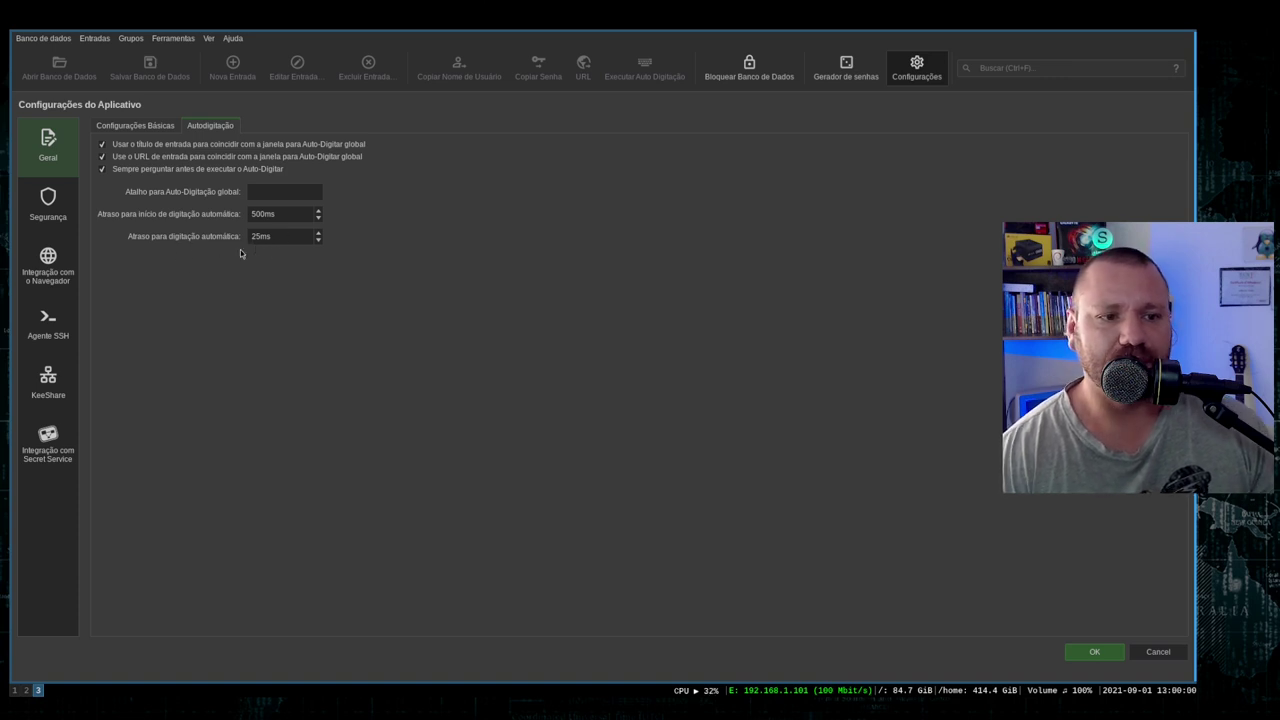
On the Segurança page, review the 10 seg clipboard timeout and enable locking databases on minimize
{"action": "left_click", "coordinate": [47, 212]}
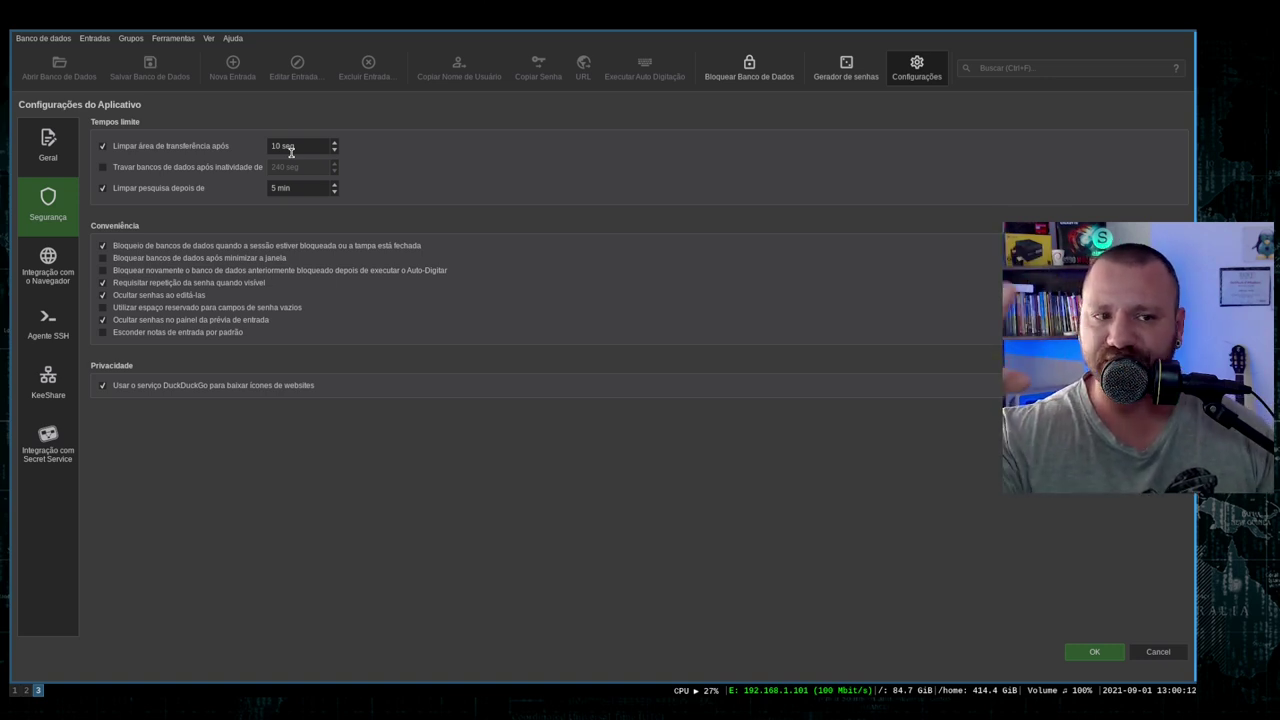
{"action": "left_click_drag", "start_coordinate": [300, 147], "coordinate": [214, 147]}
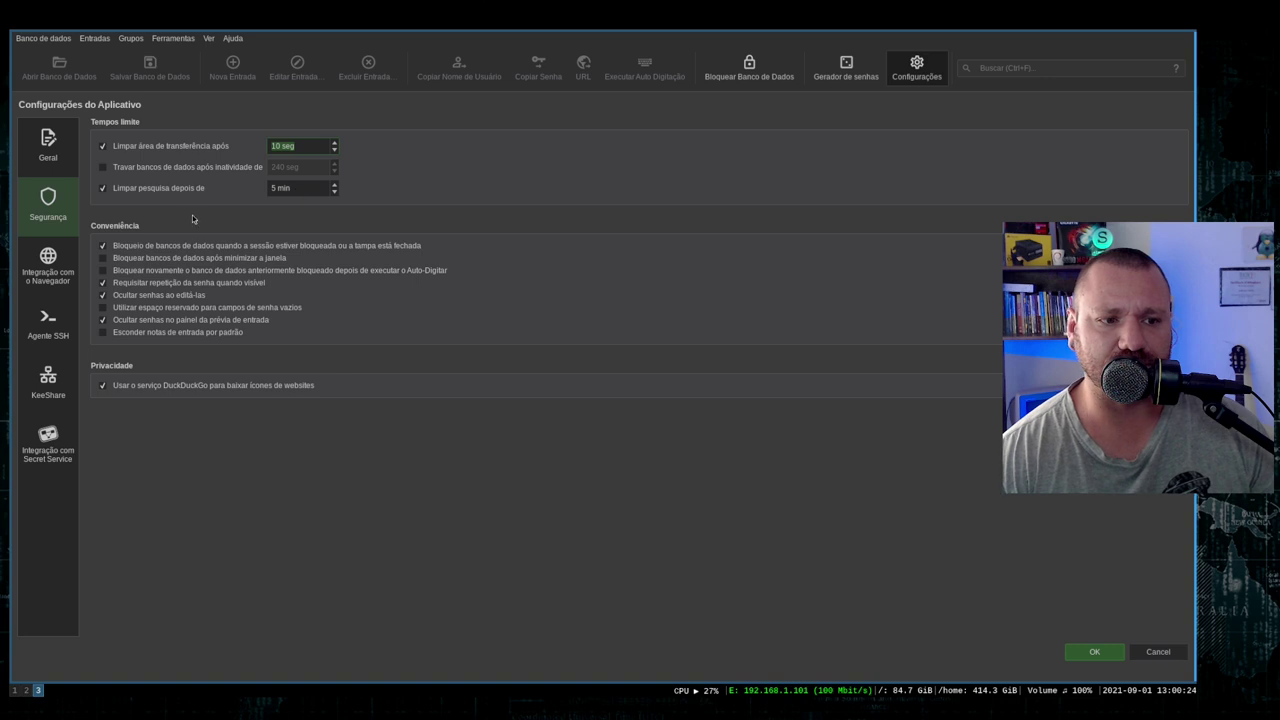
{"action": "left_click", "coordinate": [104, 259]}
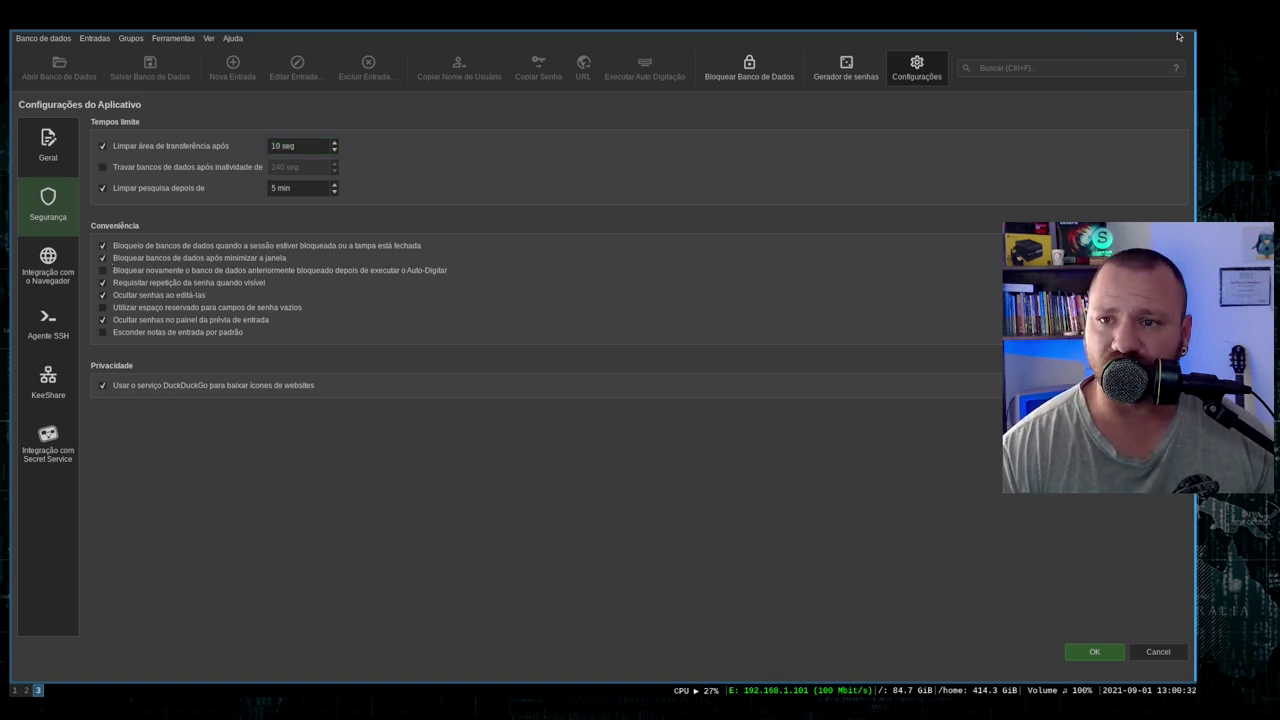
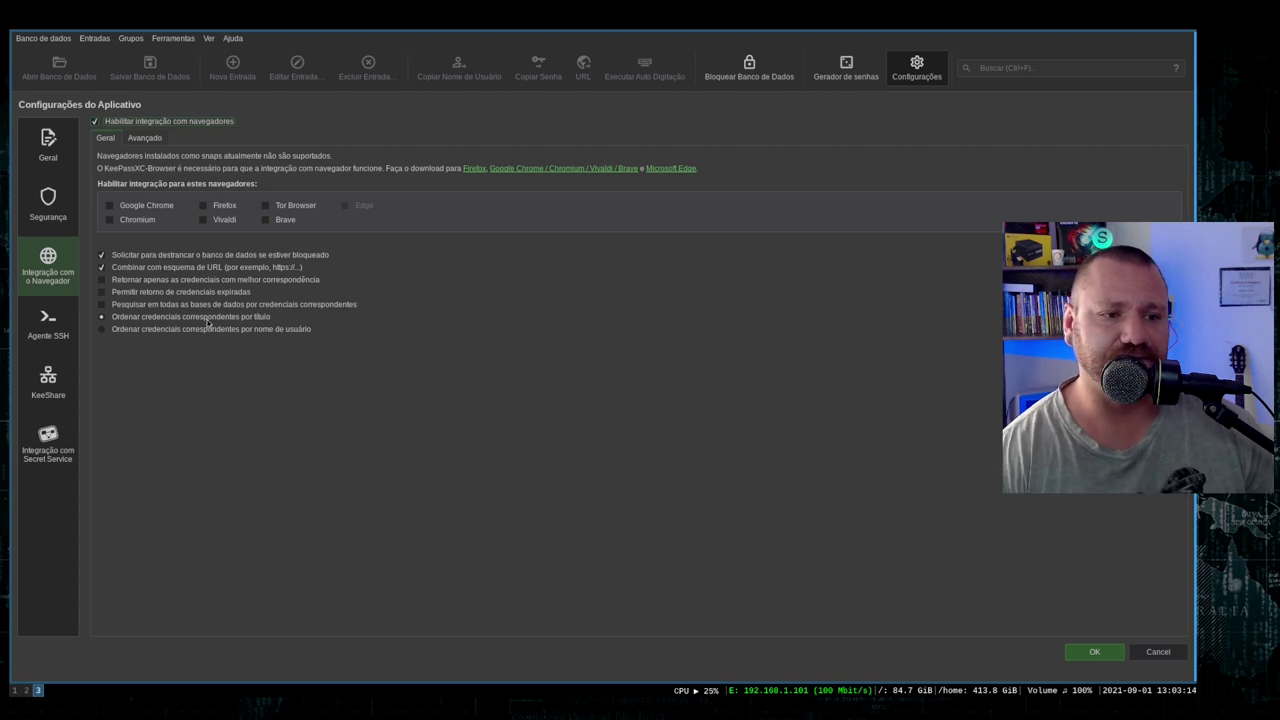
Disable 'Habilitar integração com navegadores' in the browser integration settings
{"action": "left_click", "coordinate": [138, 138]}
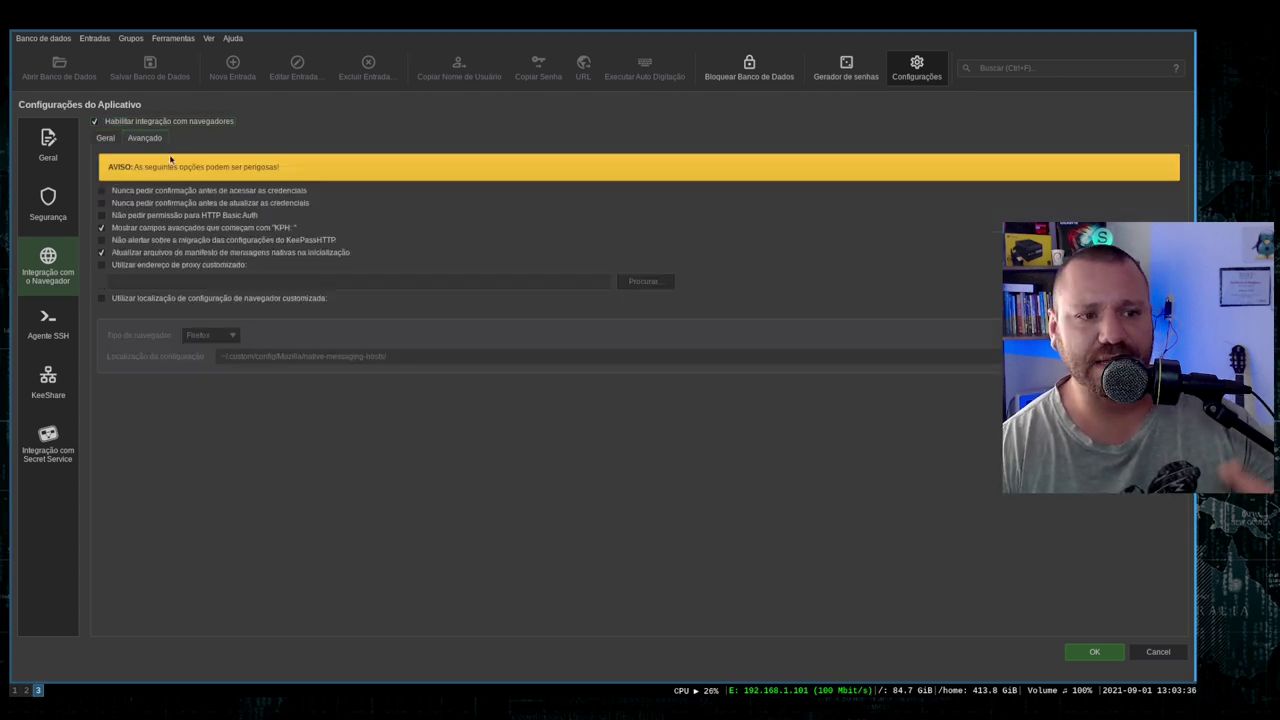
{"action": "left_click", "coordinate": [105, 138]}
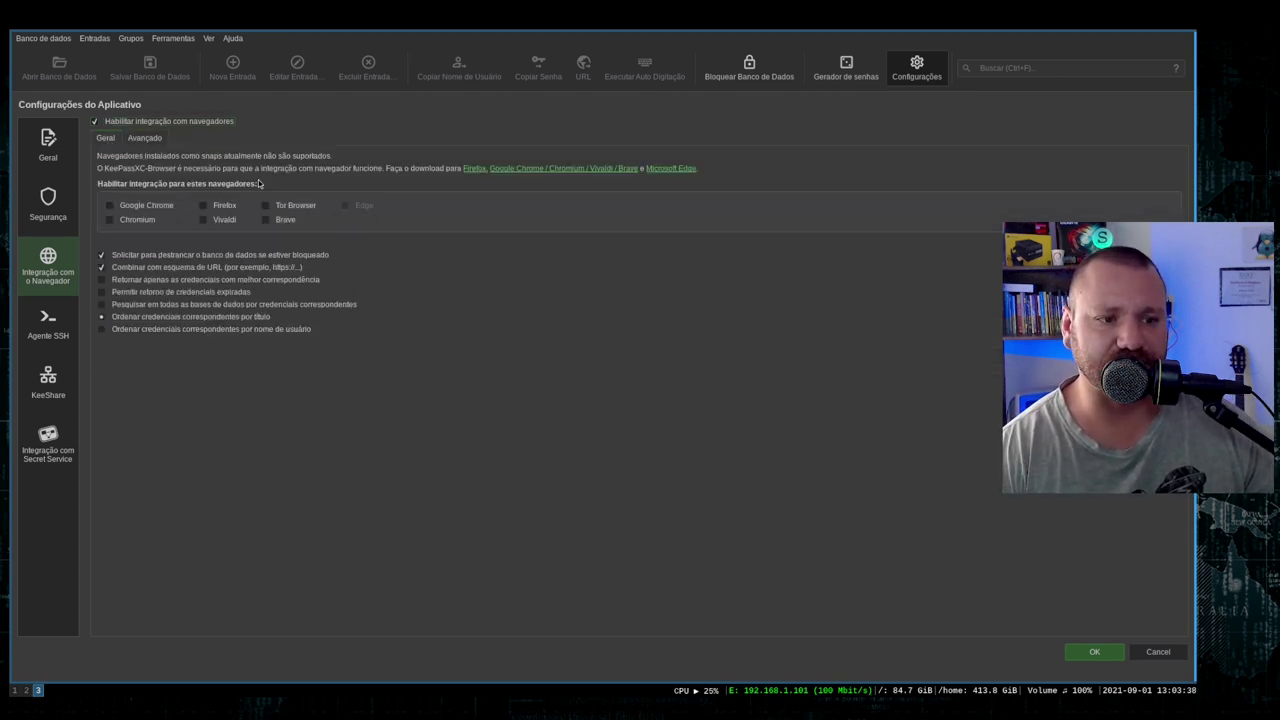
{"action": "left_click", "coordinate": [97, 121]}
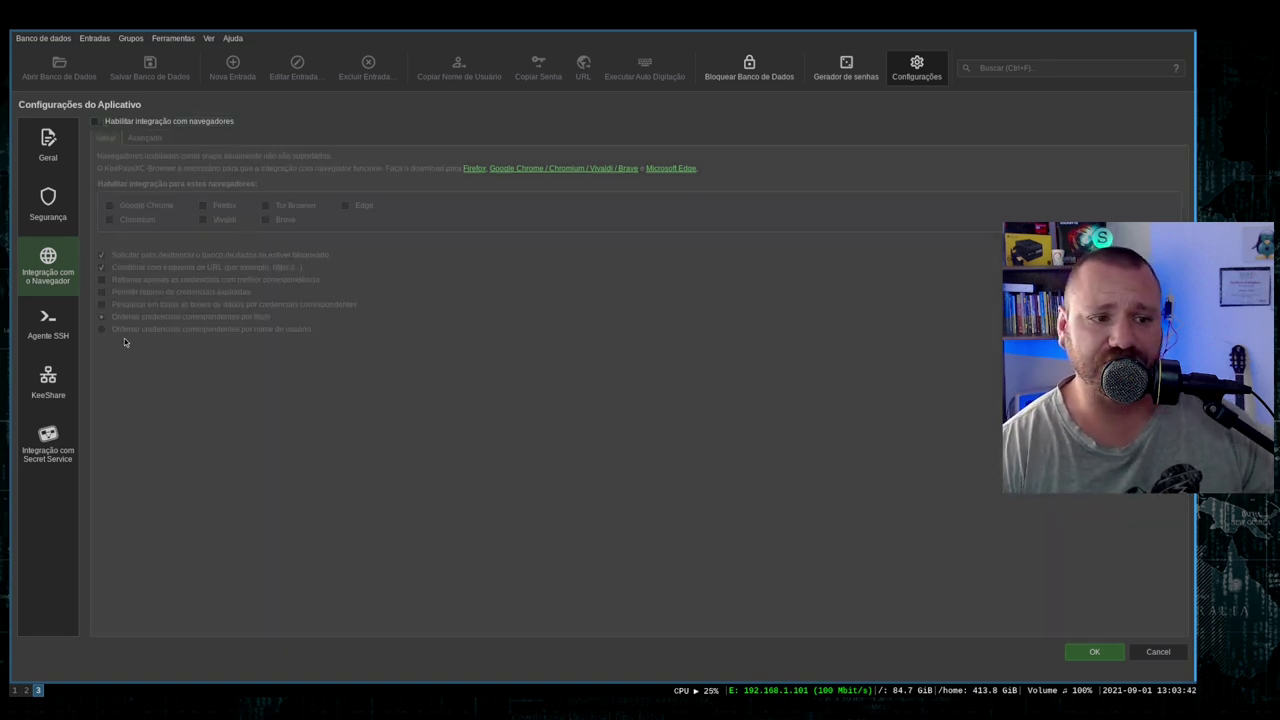
Look through the Agente SSH, KeeShare, Secret Service and general pages, then close Configurações
{"action": "left_click", "coordinate": [48, 325]}
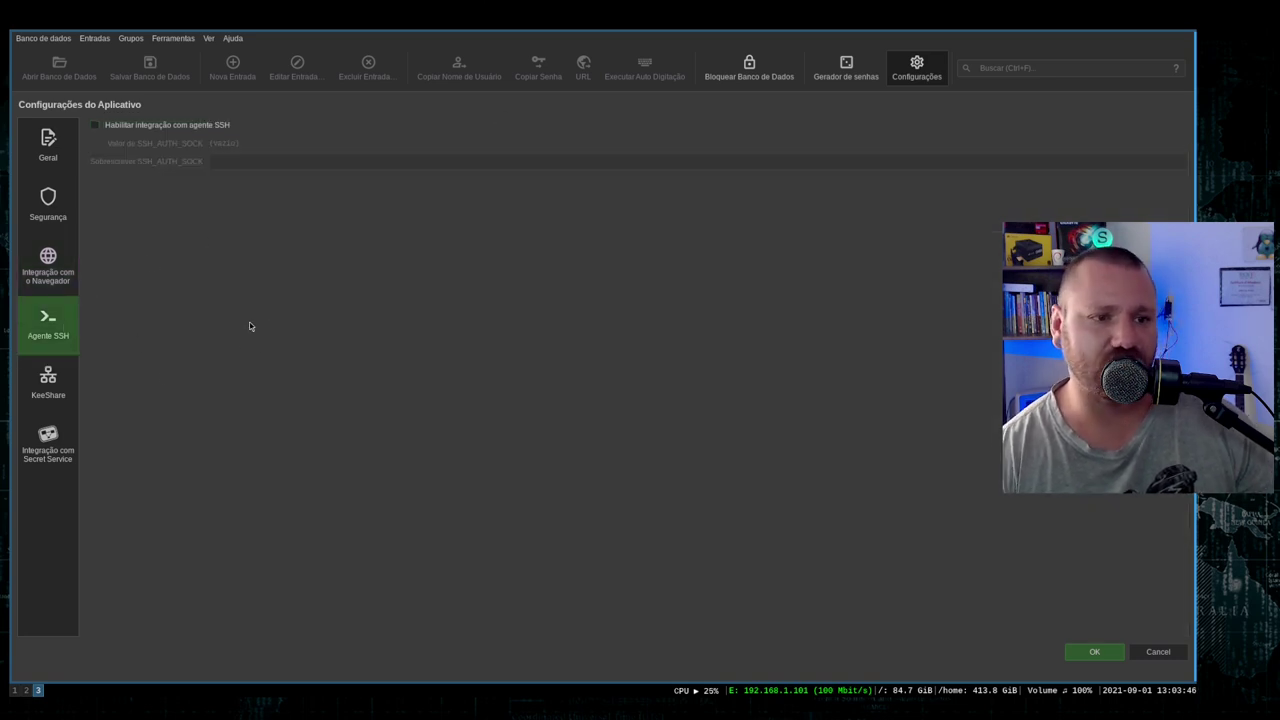
{"action": "left_click", "coordinate": [50, 390]}
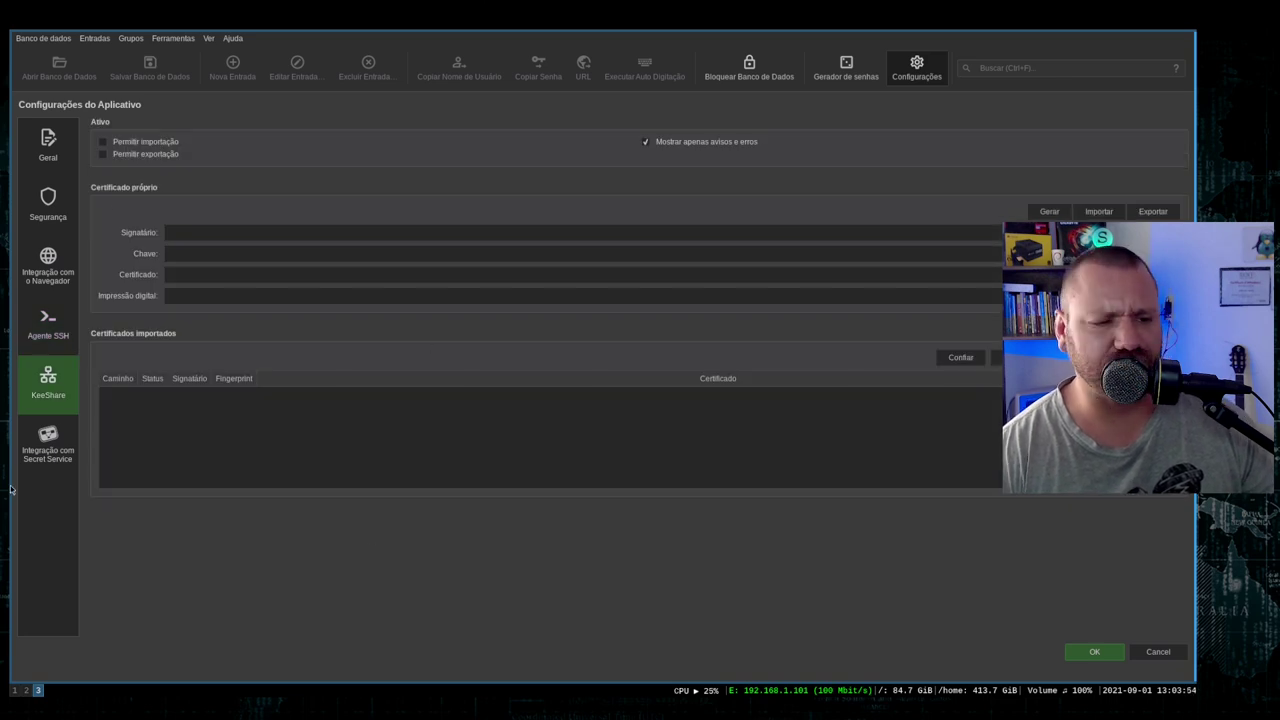
{"action": "left_click", "coordinate": [36, 458]}
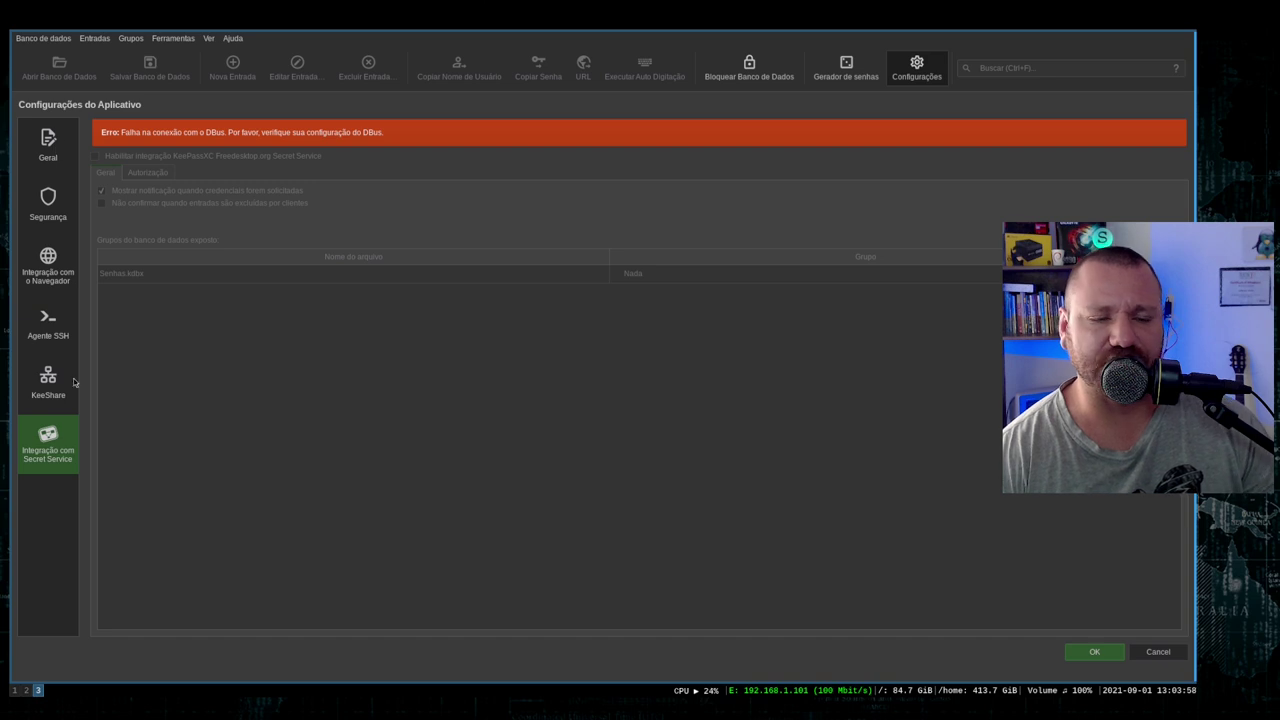
{"action": "left_click", "coordinate": [44, 156]}
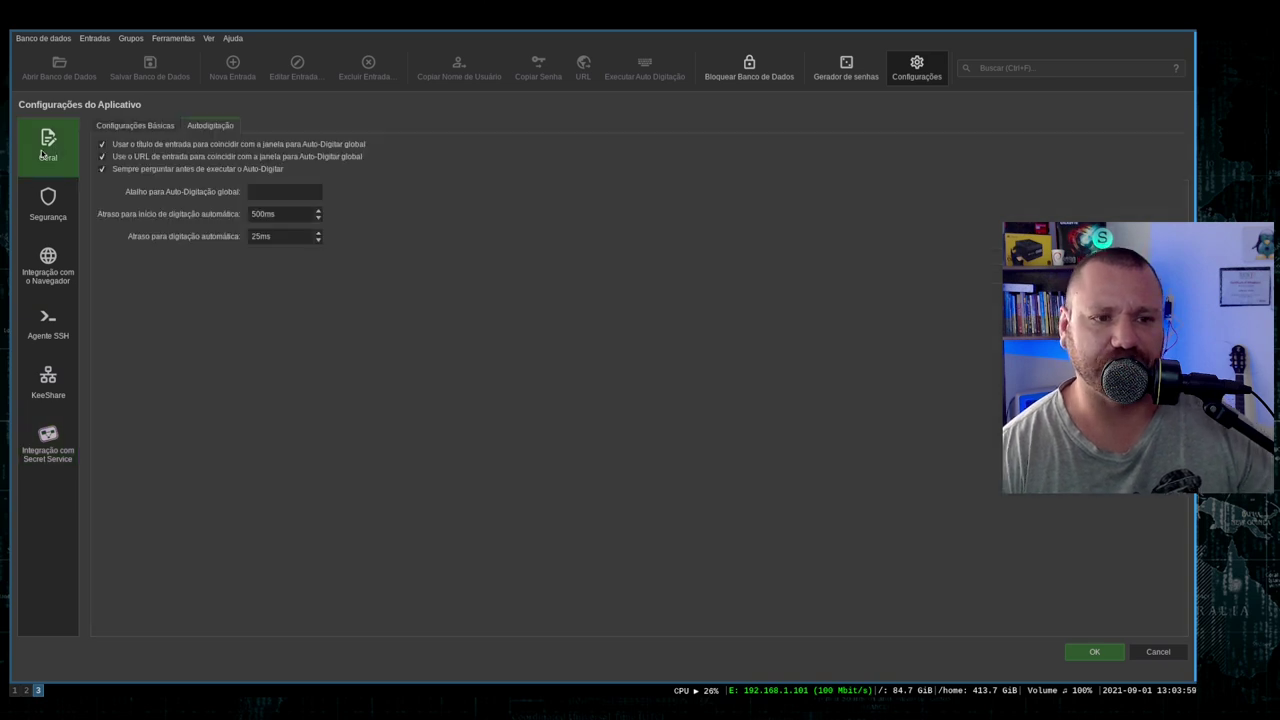
{"action": "left_click", "coordinate": [170, 128]}
{"action": "left_click", "coordinate": [1093, 652]}
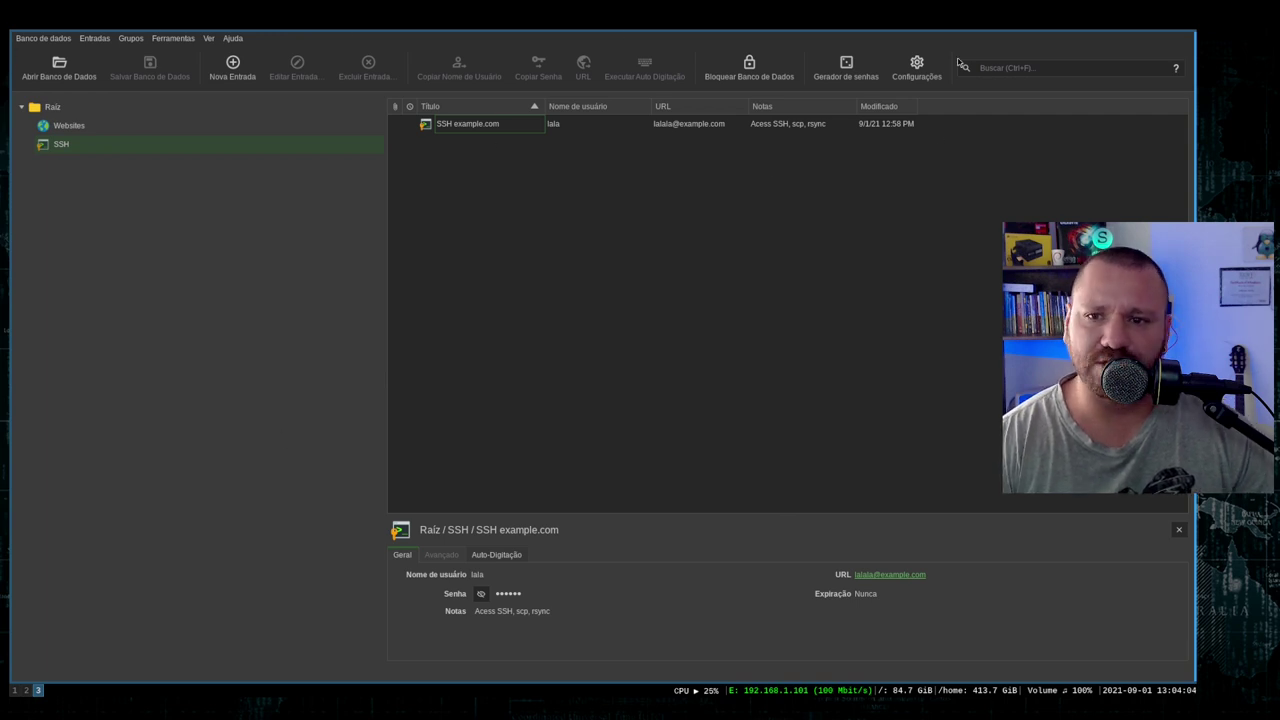
Lock Senhas.kdbx with Bloquear Banco de Dados and unlock it by entering the master password
{"action": "left_click", "coordinate": [769, 82]}
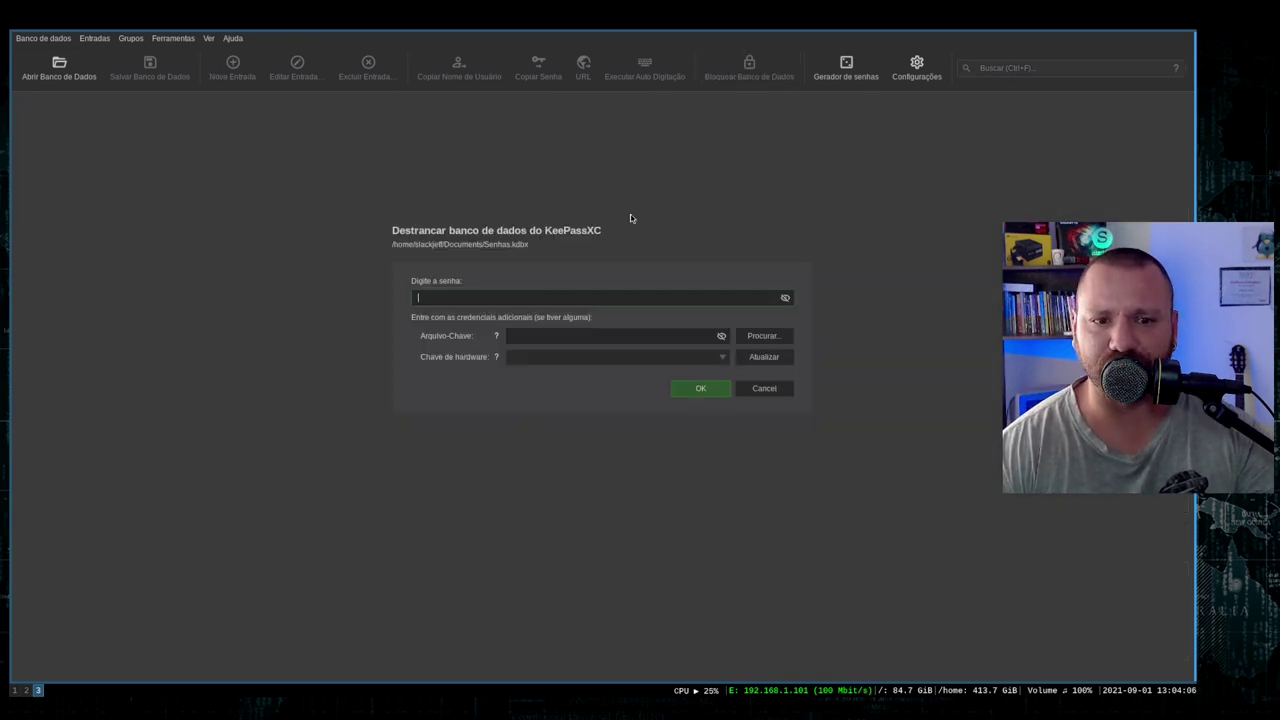
{"action": "type", "text": "a"}
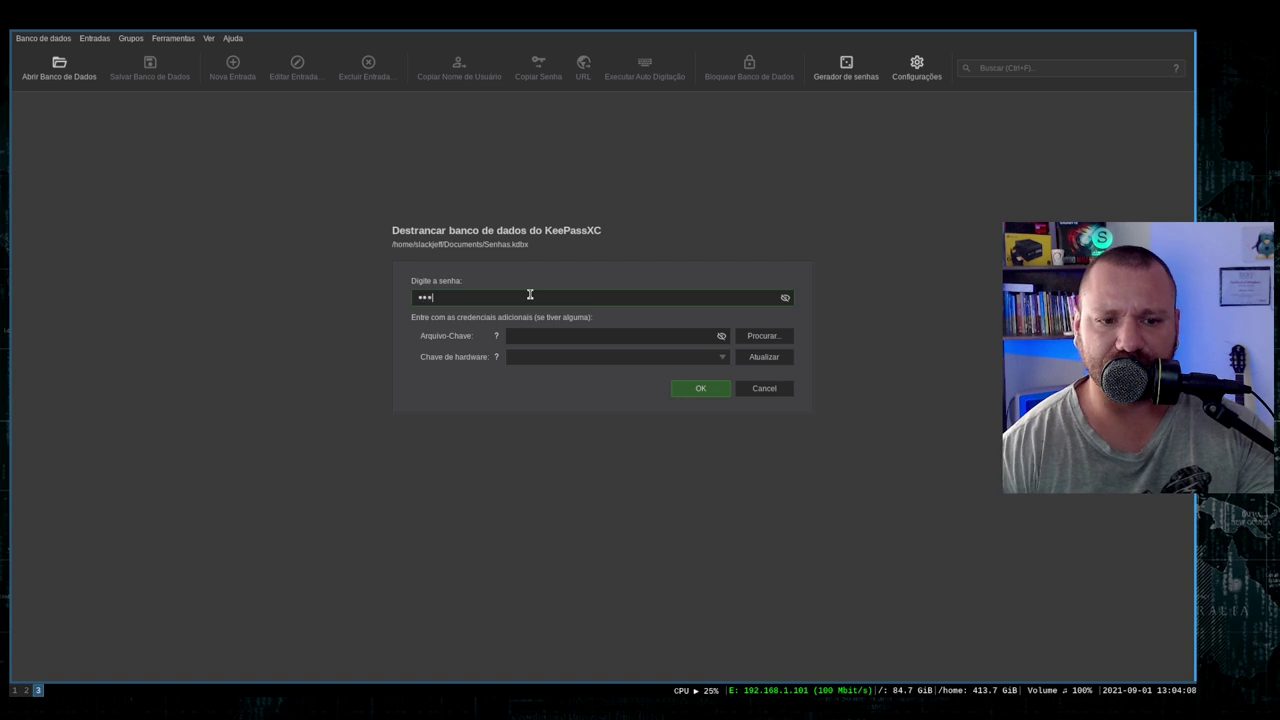
{"action": "left_click", "coordinate": [712, 390]}
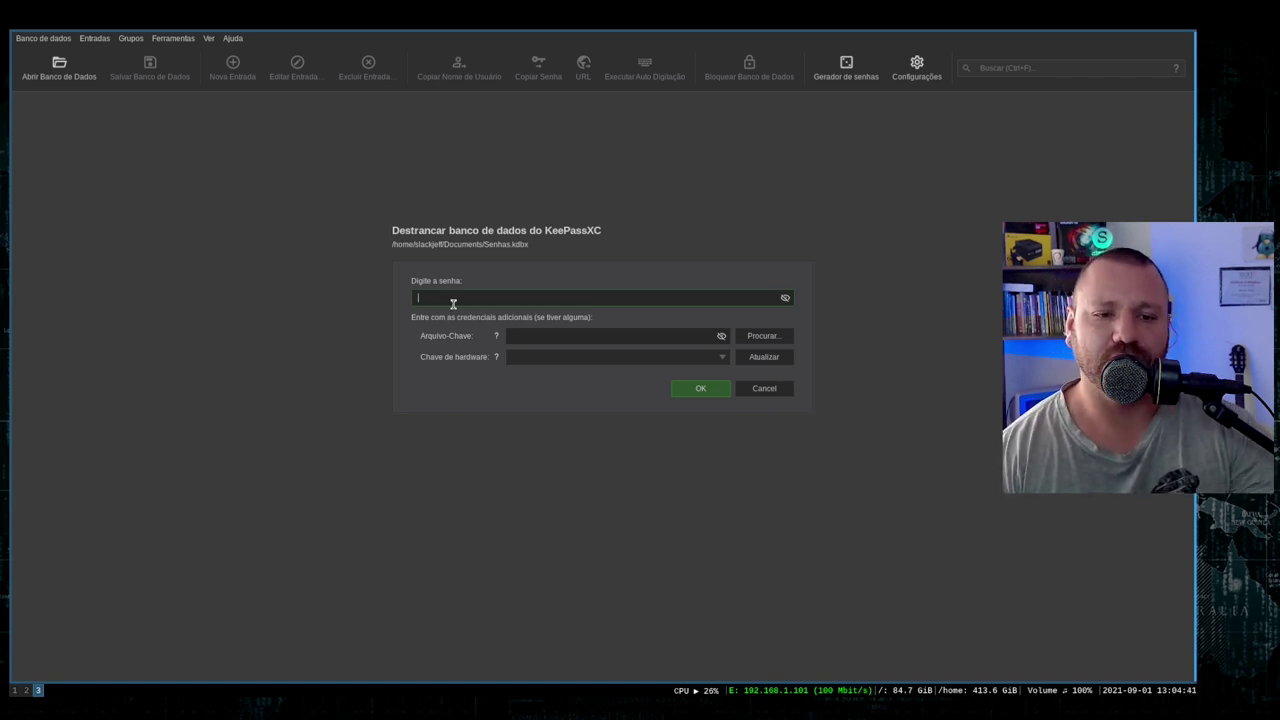
{"action": "left_click", "coordinate": [706, 391]}
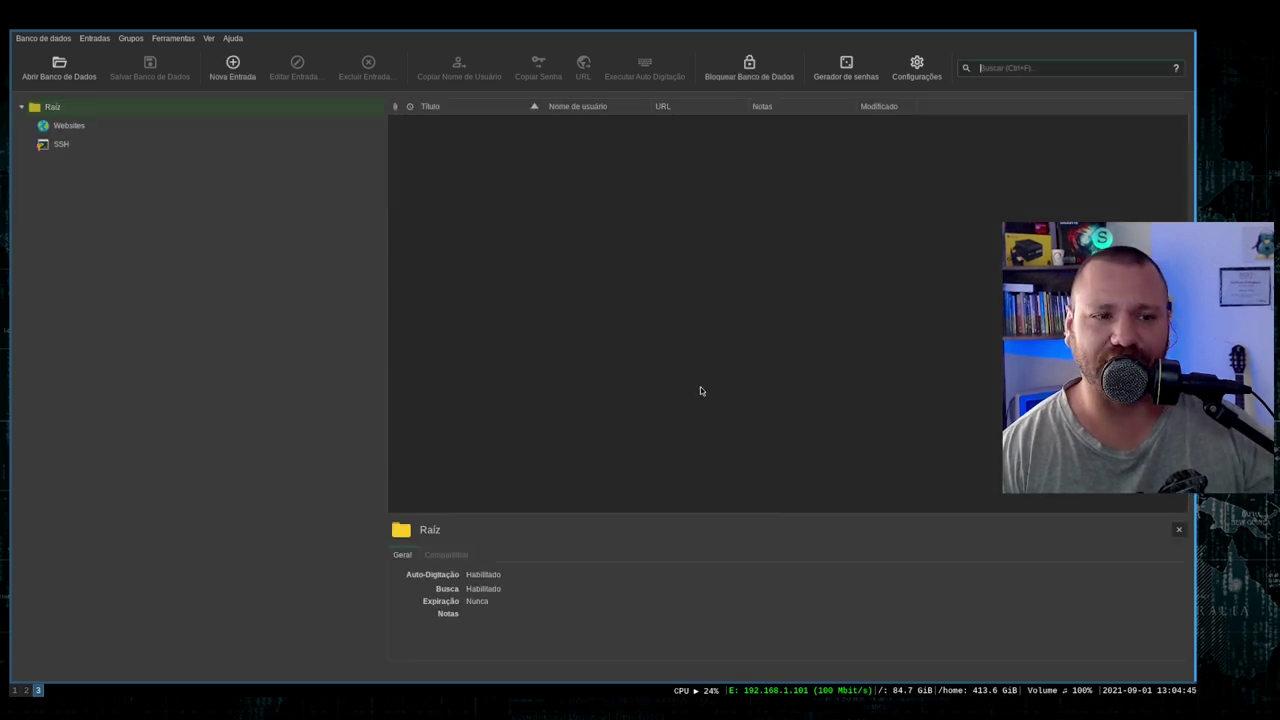
Select the Websites group and show the Facebook entry's details
{"action": "left_click", "coordinate": [72, 128]}
{"action": "left_click", "coordinate": [74, 146]}
{"action": "left_click", "coordinate": [75, 127]}
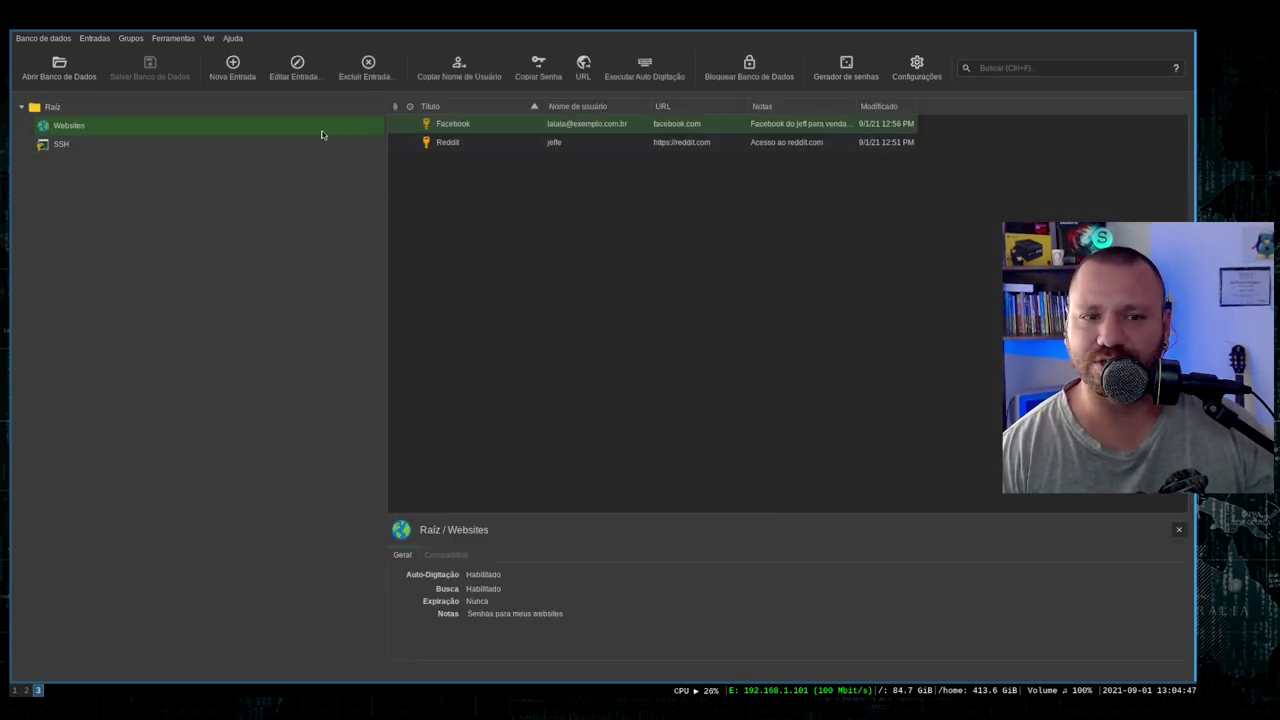
{"action": "left_click", "coordinate": [514, 123]}
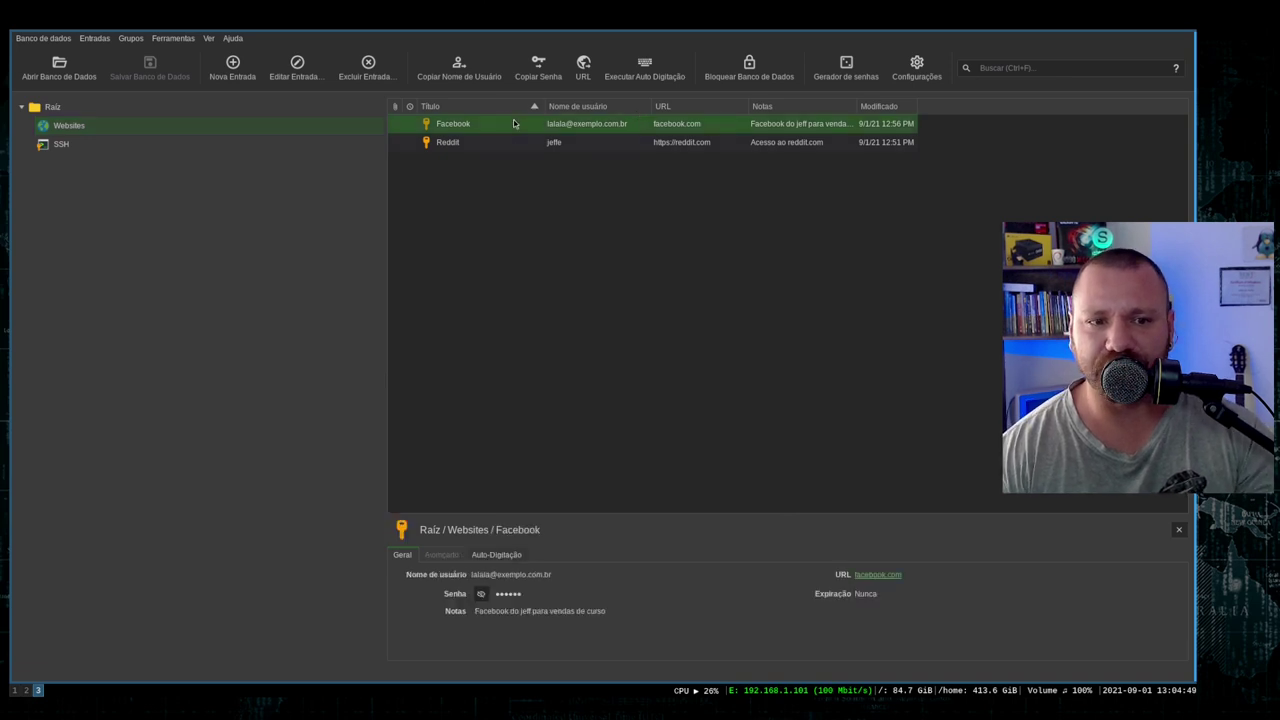
{"action": "left_click", "coordinate": [470, 143]}
{"action": "left_click", "coordinate": [465, 126]}
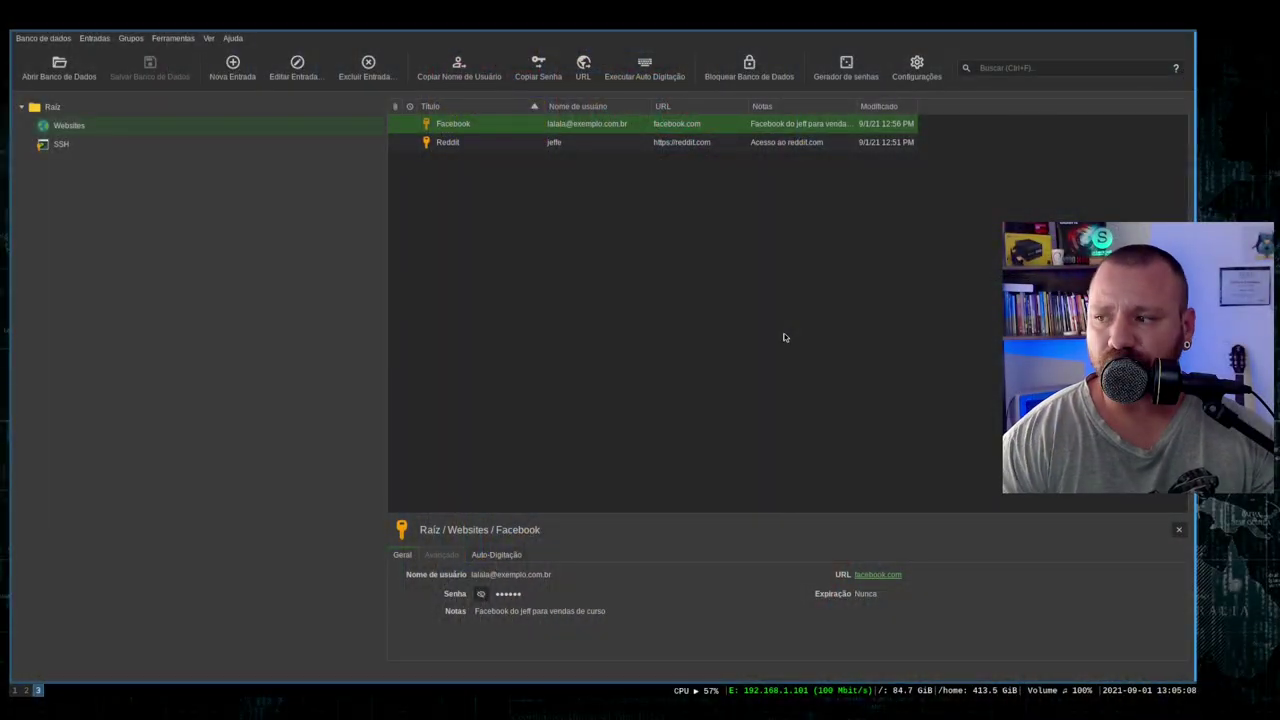
Open an xterm beside KeePassXC with an enlarged VT font and swap the window sides
{"action": "key", "text": "super+Return"}
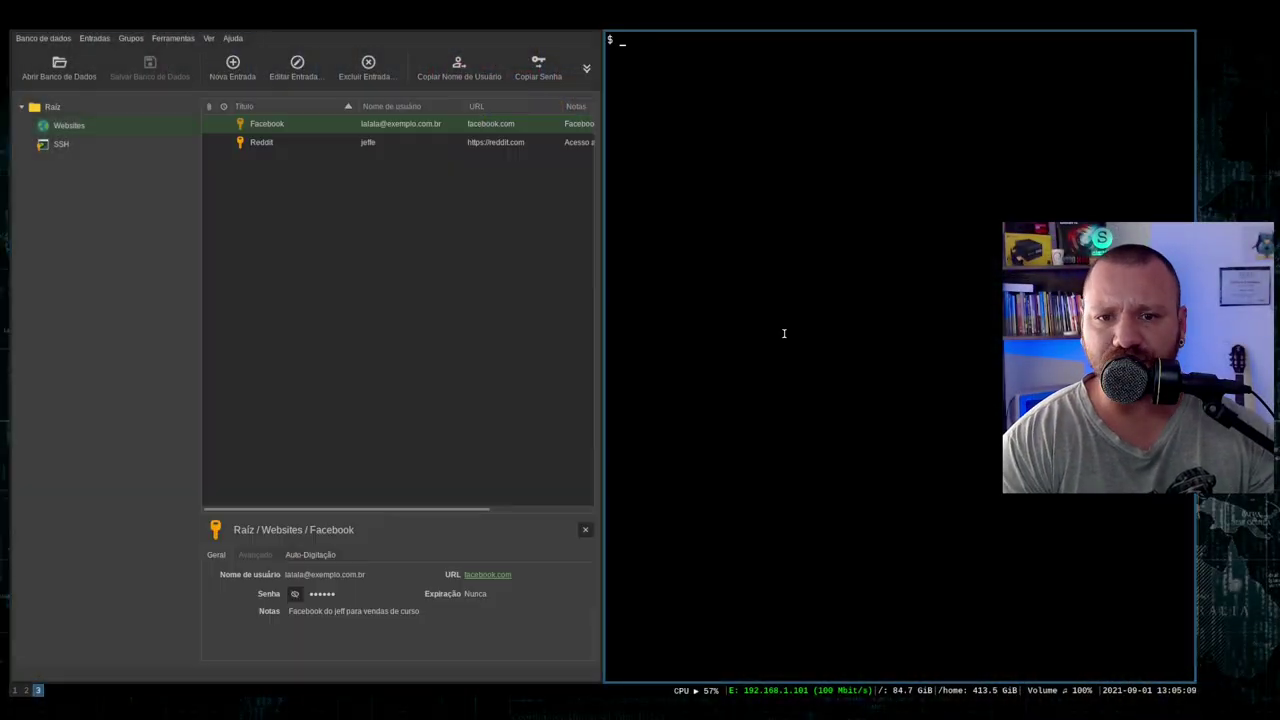
{"action": "key", "text": "Return"}
{"action": "key", "text": "Return"}
{"action": "key", "text": "Return"}
{"action": "right_click", "coordinate": [823, 249], "text": "ctrl"}
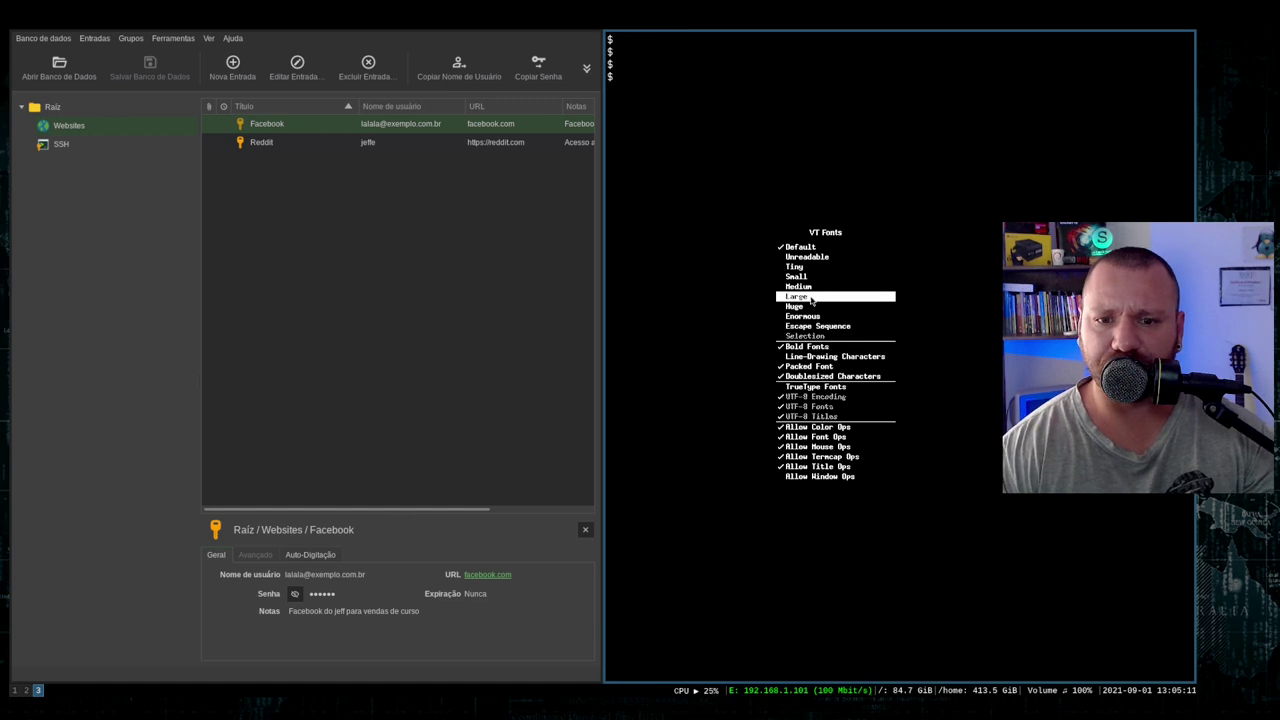
{"action": "right_click", "coordinate": [806, 294], "text": "ctrl"}
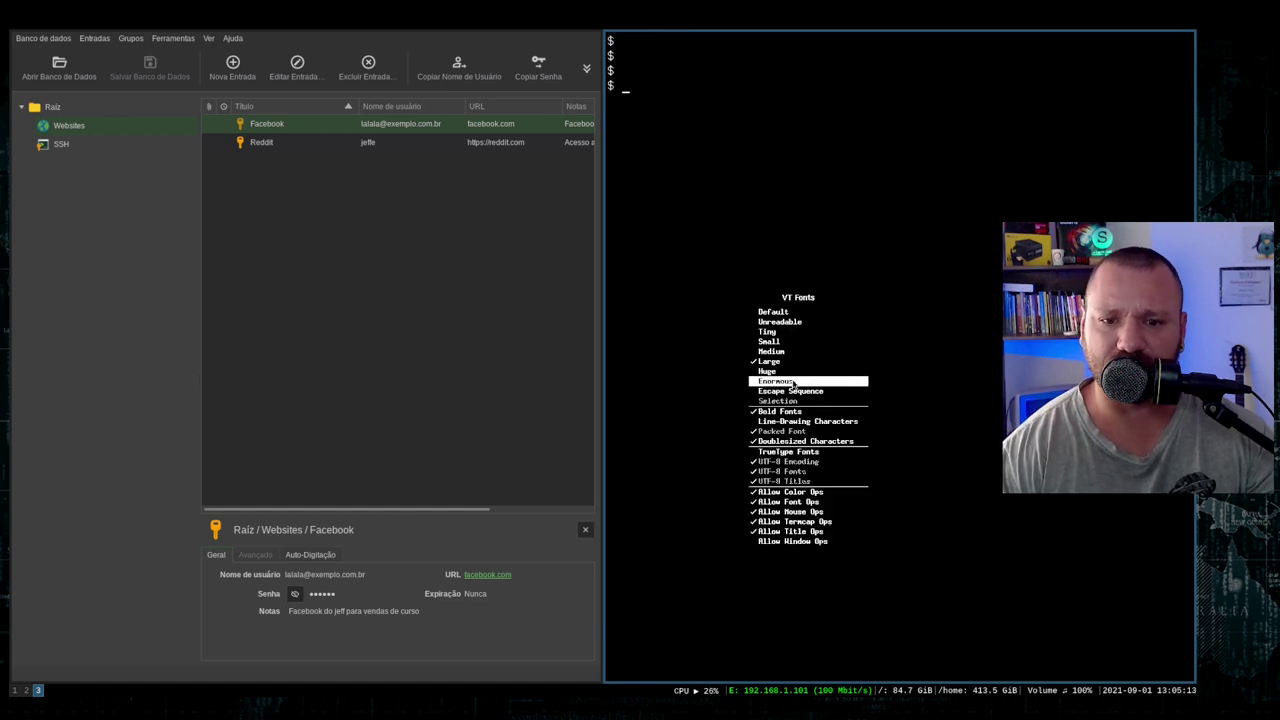
{"action": "key", "text": "super+shift+Left"}
{"action": "key", "text": "Return"}
List the home folder, change into Documents/, and list its contents
{"action": "type", "text": "ls"}
{"action": "key", "text": "Return"}
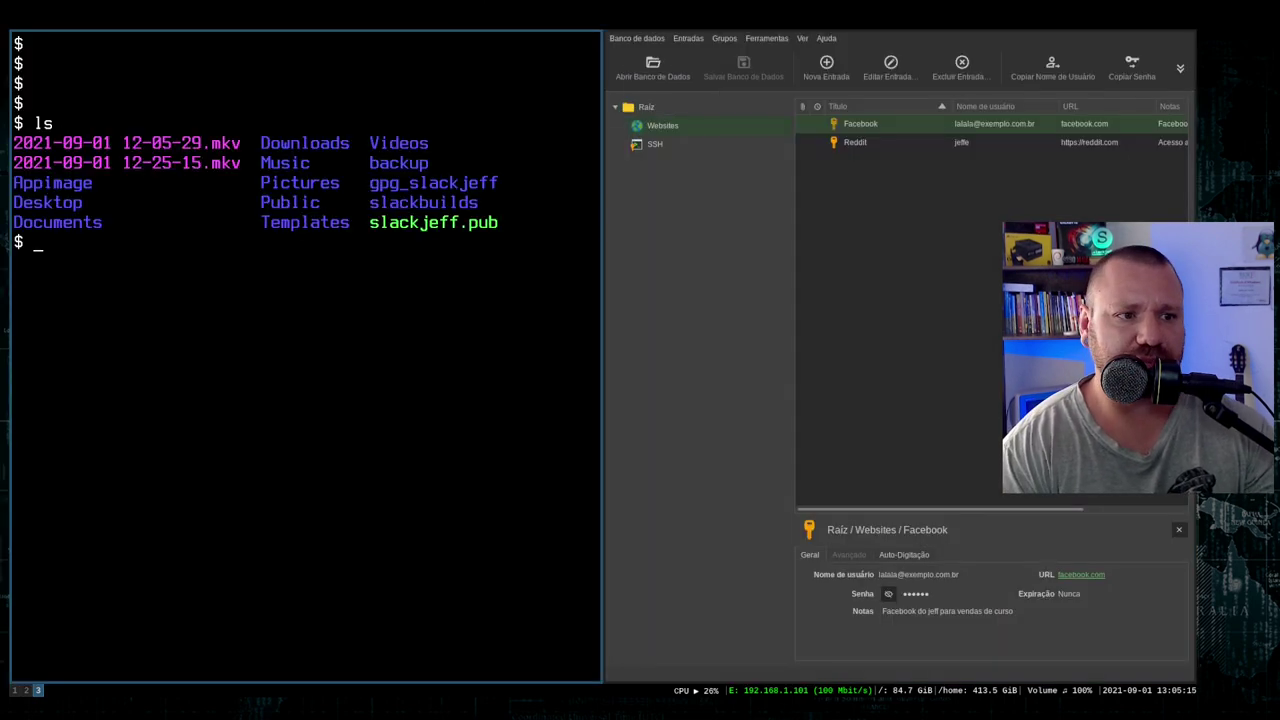
{"action": "key", "text": "Return"}
{"action": "type", "text": "cd DSo"}
{"action": "key", "text": "BackSpace"}
{"action": "key", "text": "BackSpace"}
{"action": "type", "text": "o"}
{"action": "key", "text": "Tab"}
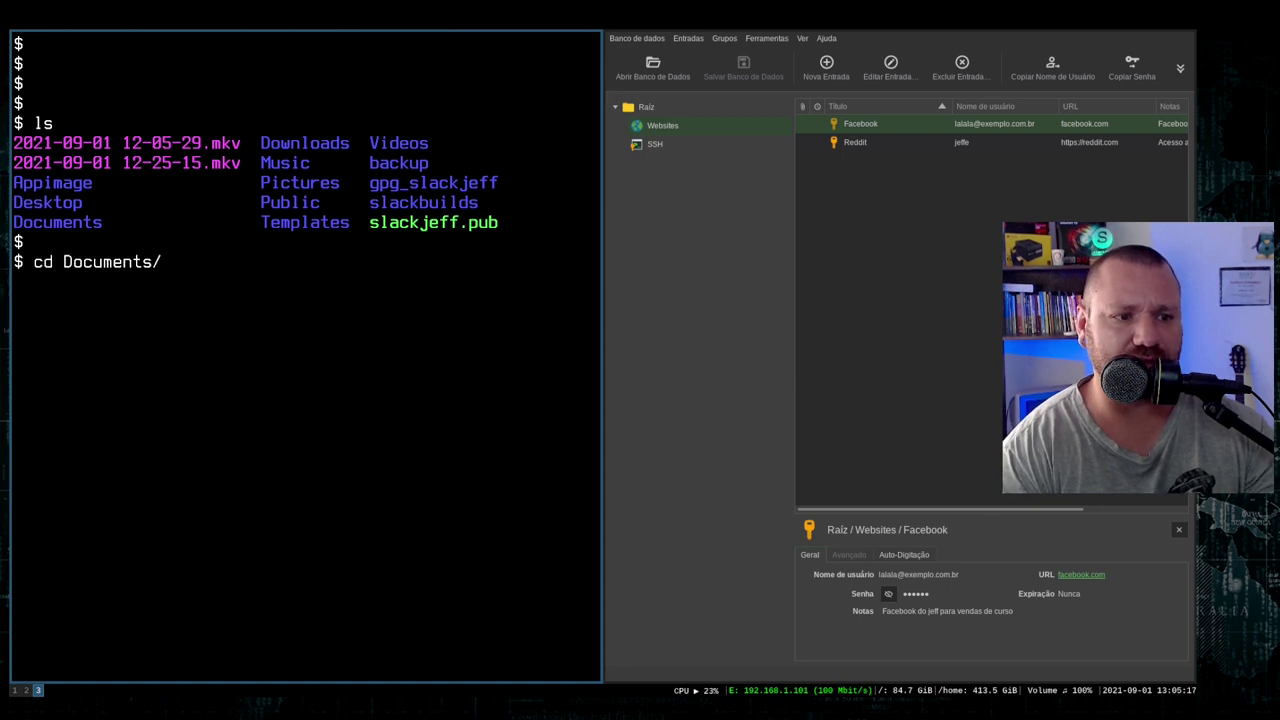
{"action": "key", "text": "Return"}
{"action": "type", "text": "ls"}
{"action": "key", "text": "Return"}
Run 'file Senhas.kdbx' to confirm it is a KDBX 2.x database, then exit the terminal
{"action": "left_click_drag", "start_coordinate": [191, 301], "coordinate": [300, 302]}
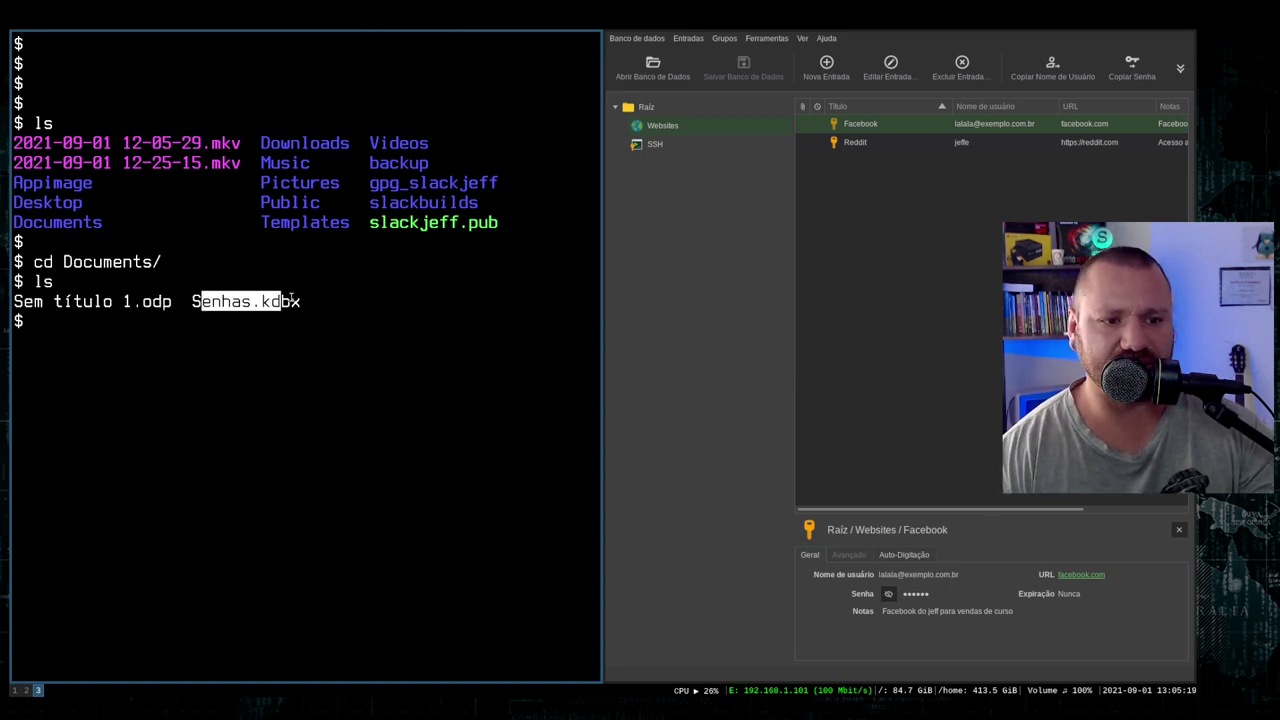
{"action": "type", "text": "filwe"}
{"action": "key", "text": "BackSpace"}
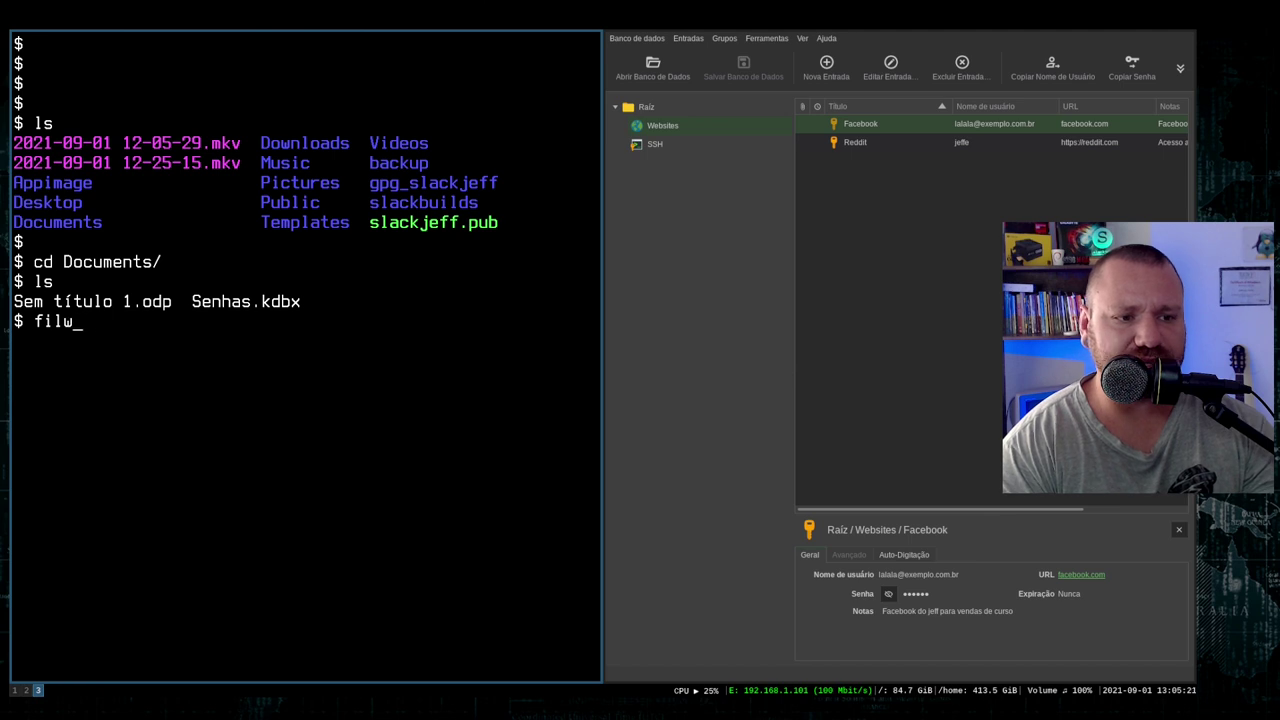
{"action": "type", "text": "Sen"}
{"action": "key", "text": "Tab"}
{"action": "key", "text": "Return"}
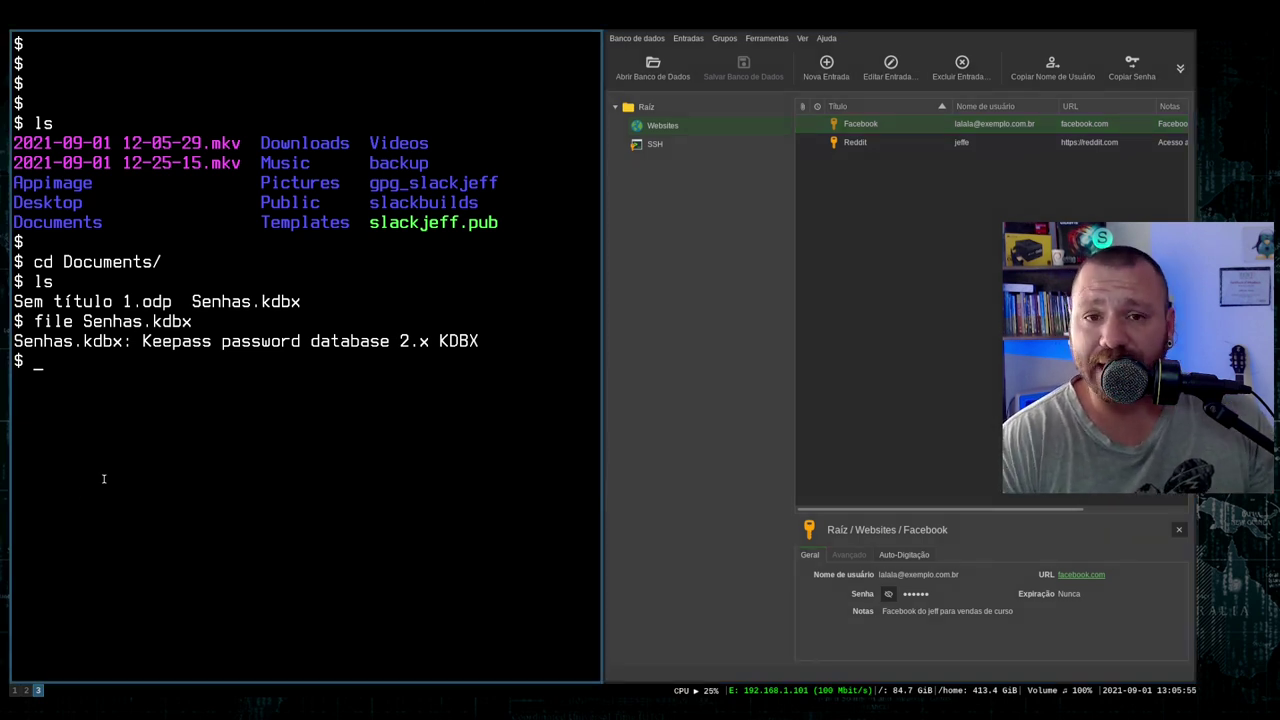
{"action": "key", "text": "ctrl+c"}
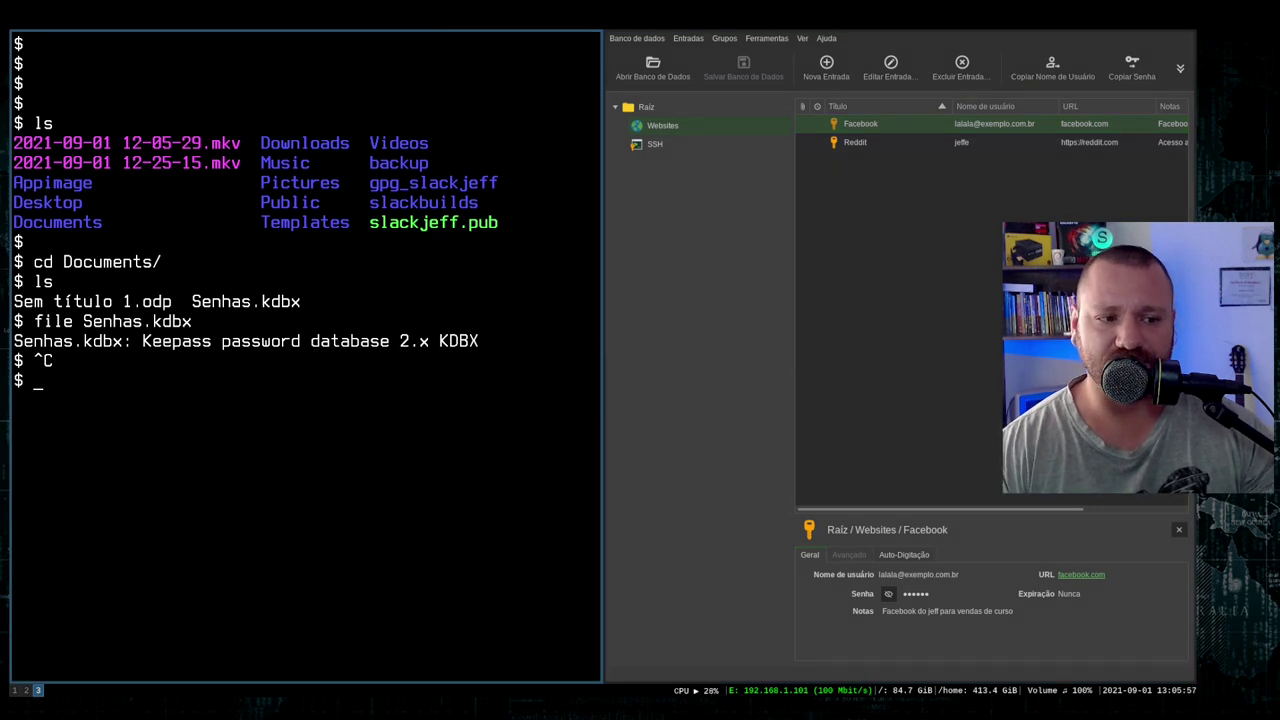
{"action": "key", "text": "ctrl+d"}
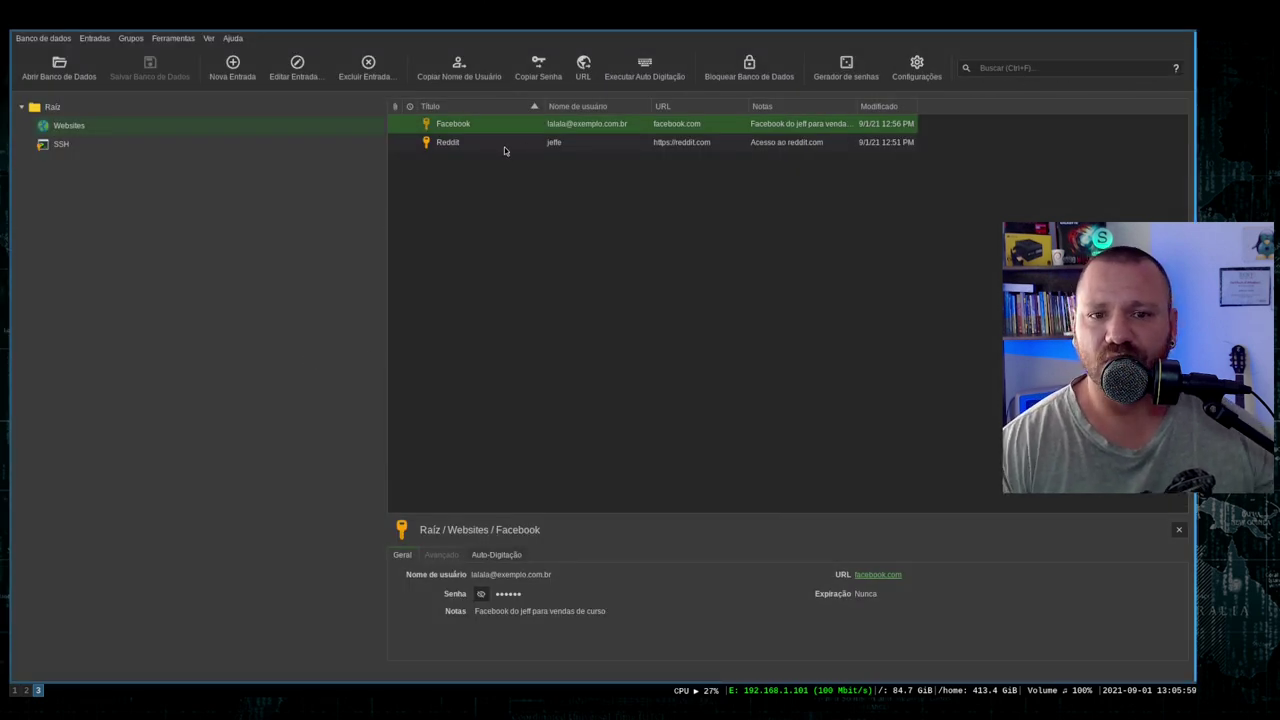
Select the Reddit entry and reveal its Senha field in plain text
{"action": "left_click", "coordinate": [505, 144]}
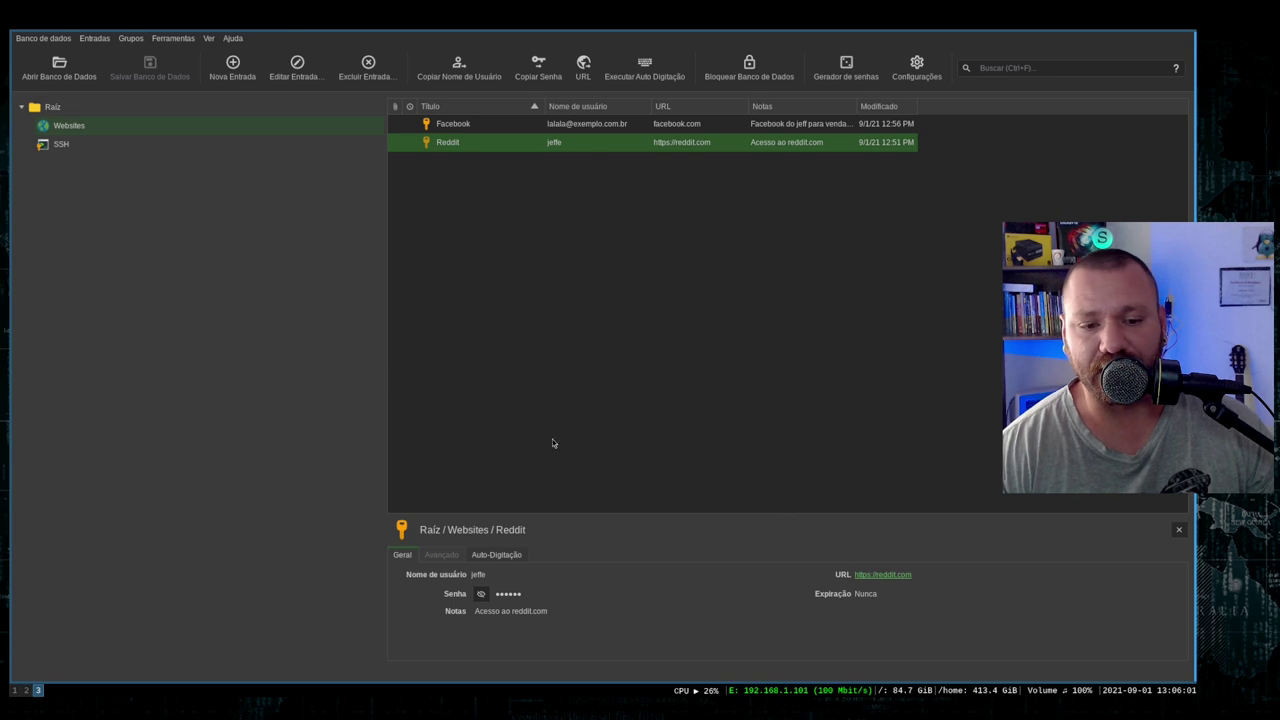
{"action": "left_click", "coordinate": [481, 594]}
{"action": "left_click_drag", "start_coordinate": [497, 596], "coordinate": [587, 600]}
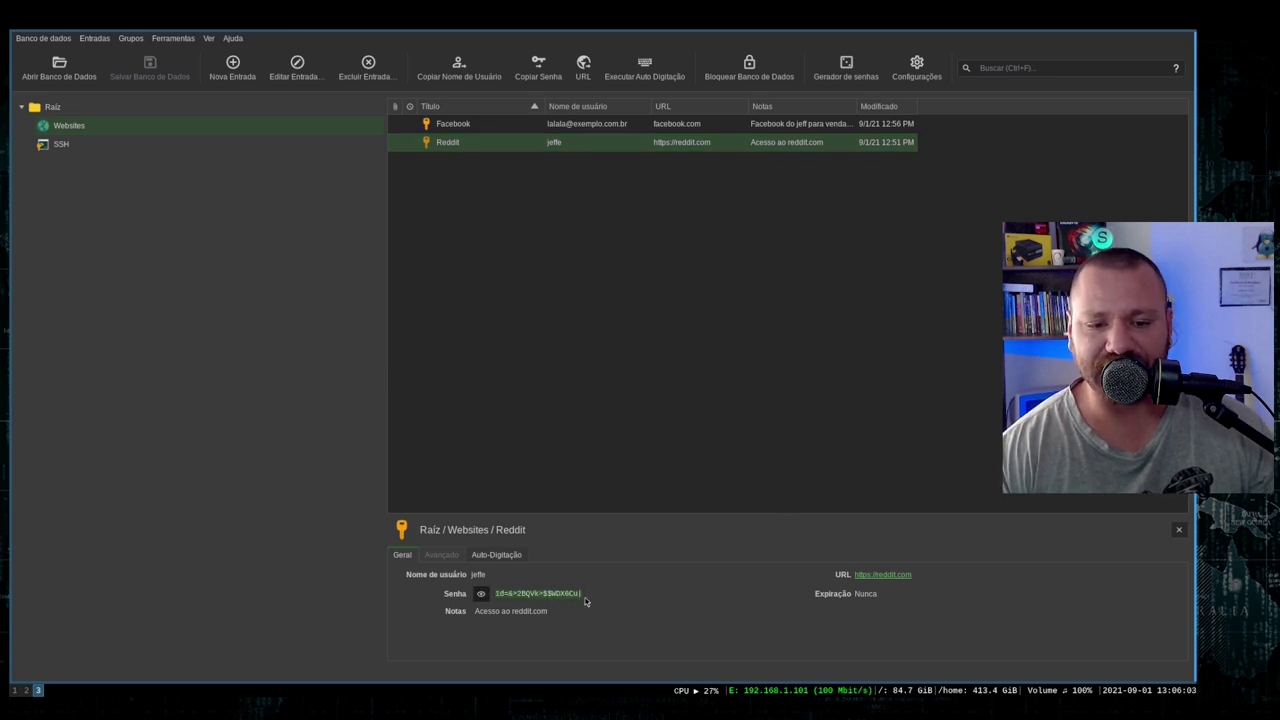